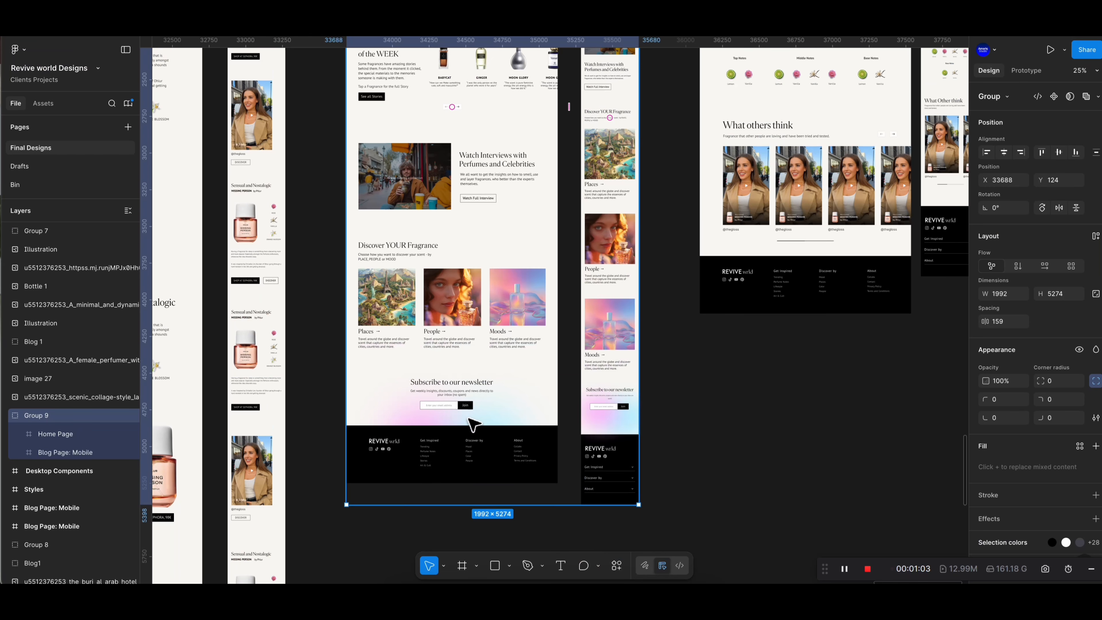
- Browse the canvas to review the desktop and mobile page designs of the project
scroll(472, 425, "up", 4)
scroll(494, 427, "down", 8)
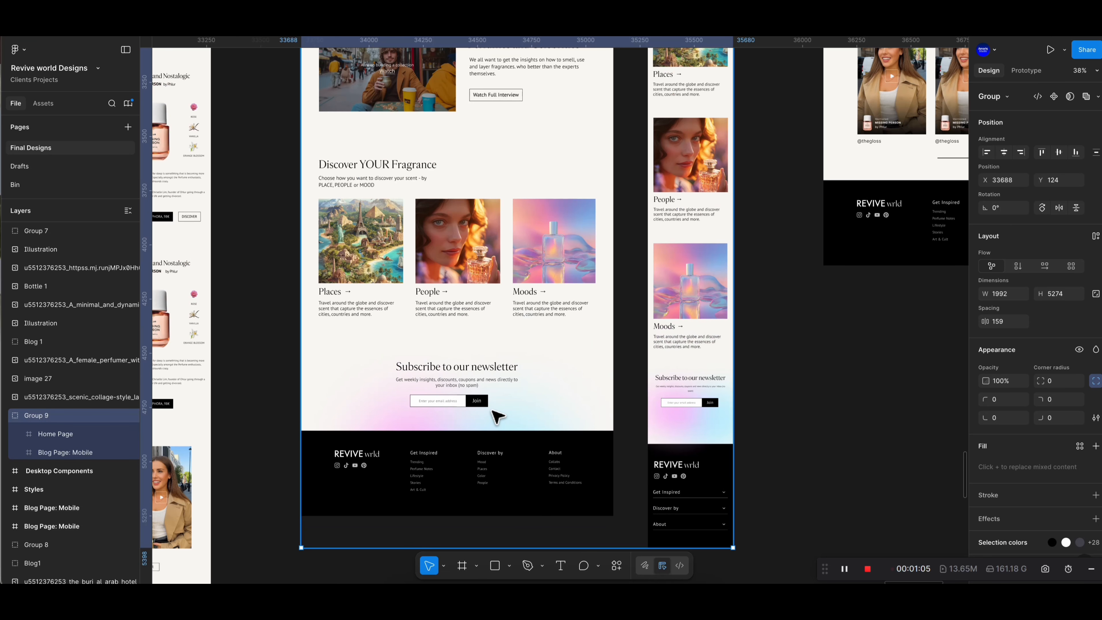
scroll(560, 499, "down", 6)
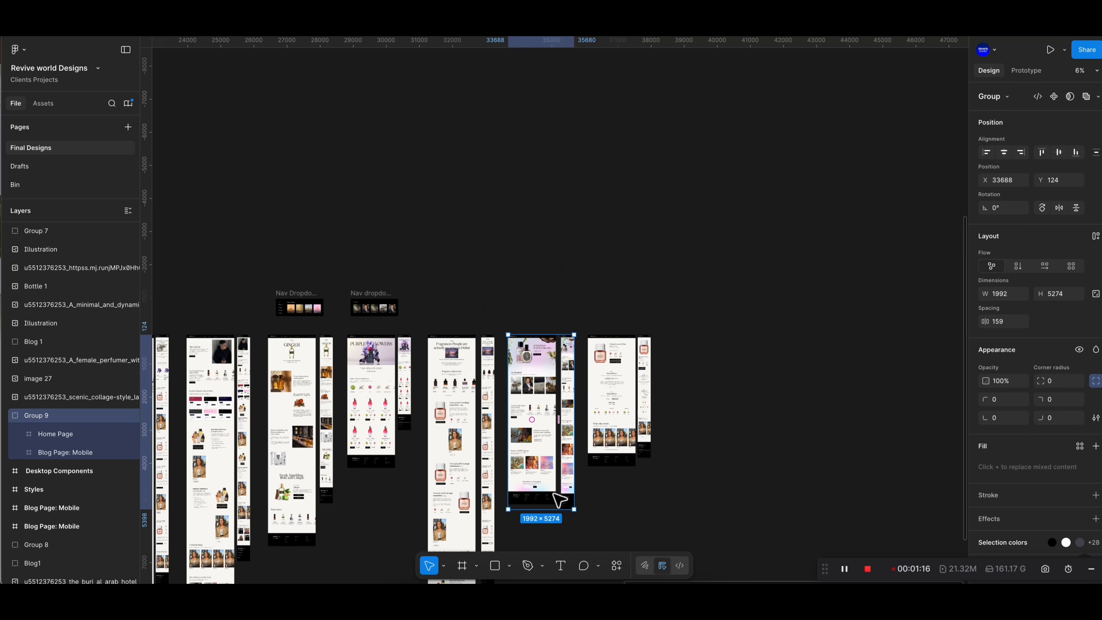
scroll(512, 517, "down", 3)
scroll(434, 508, "left", 4)
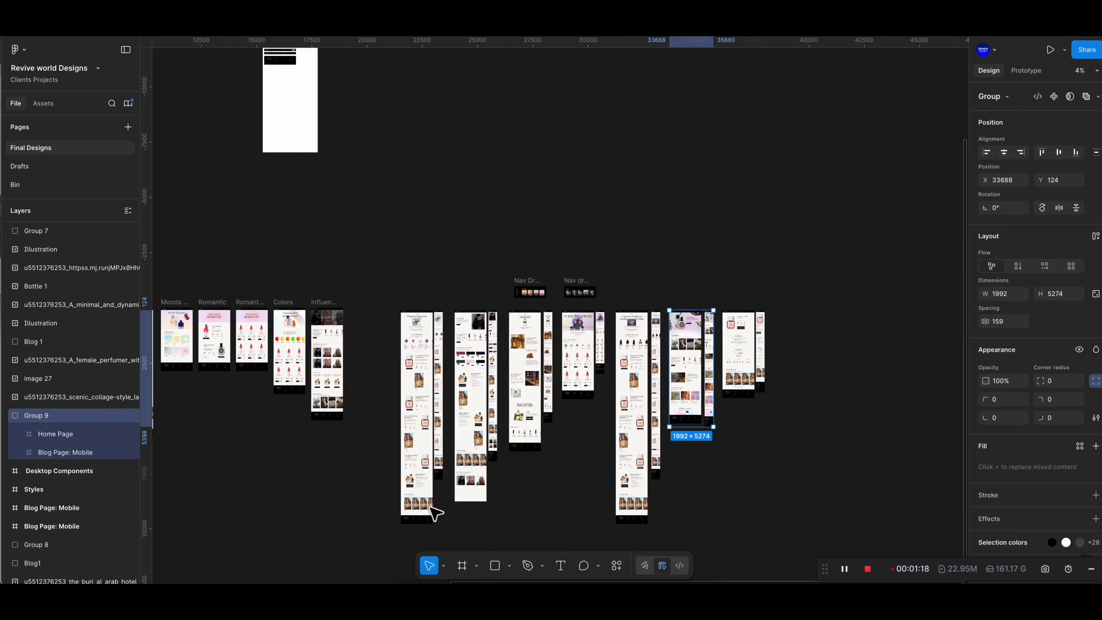
scroll(443, 497, "down", 4)
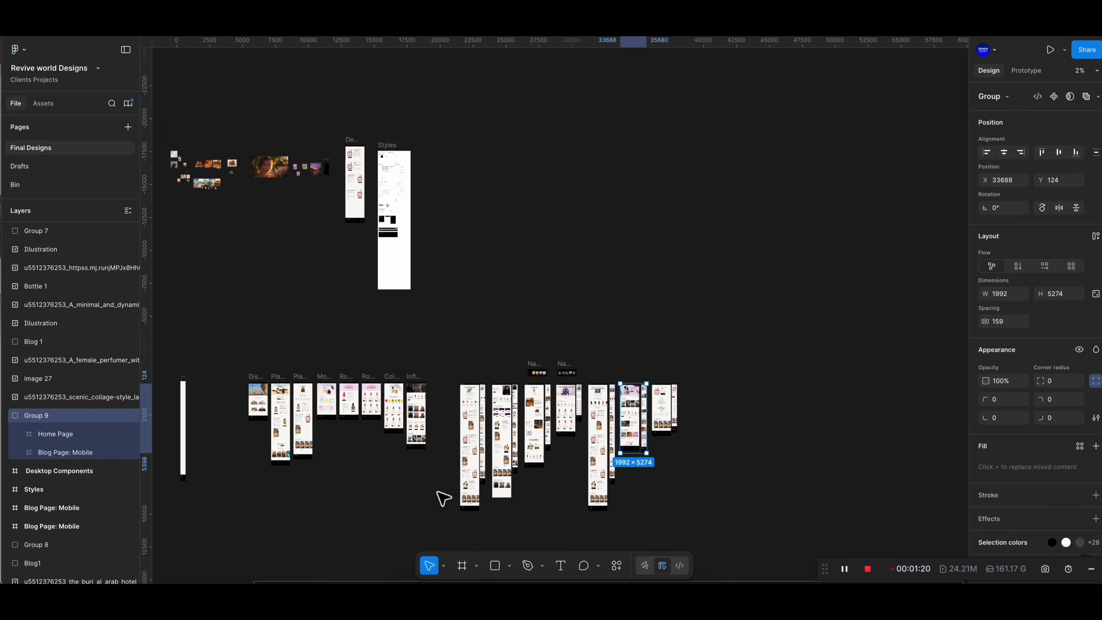
scroll(443, 495, "down", 3)
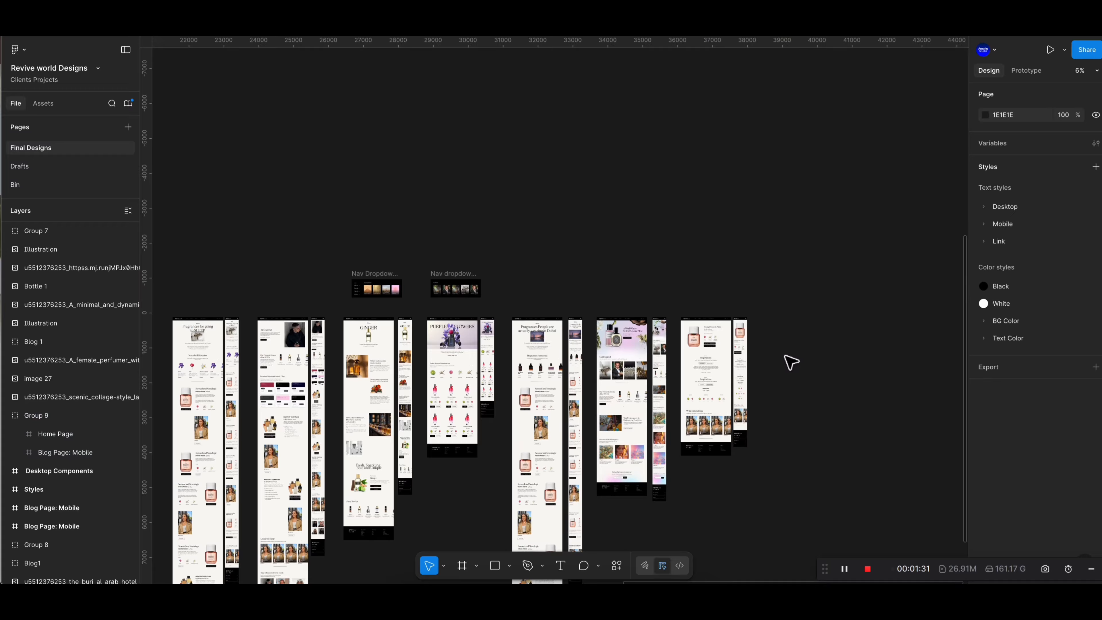
scroll(788, 363, "up", 3)
scroll(761, 364, "up", 3)
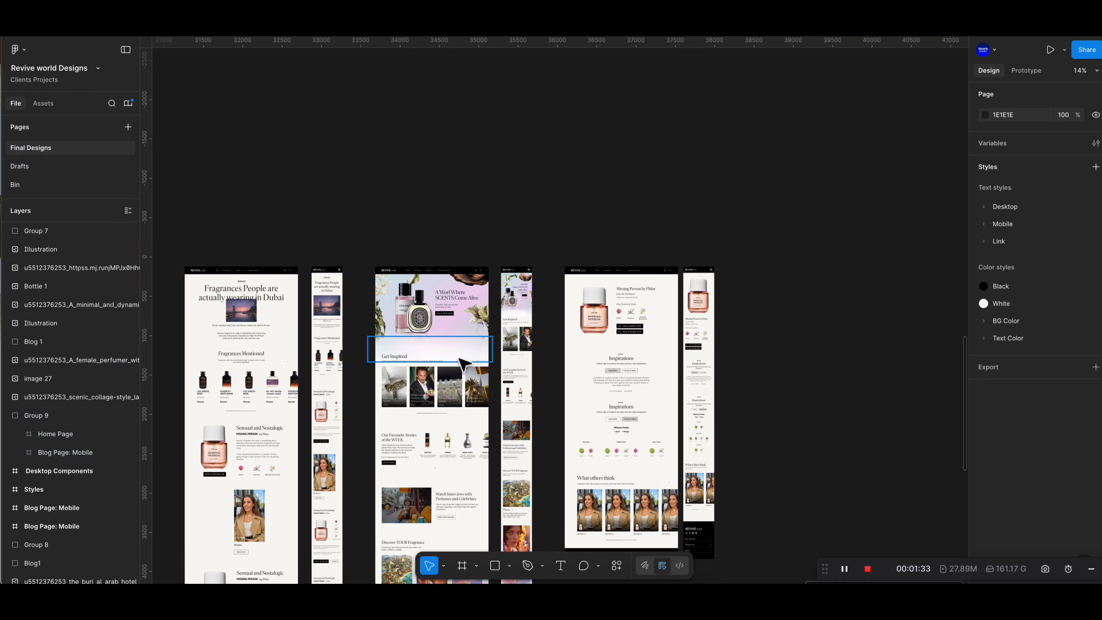
scroll(423, 382, "up", 1)
scroll(564, 347, "down", 1)
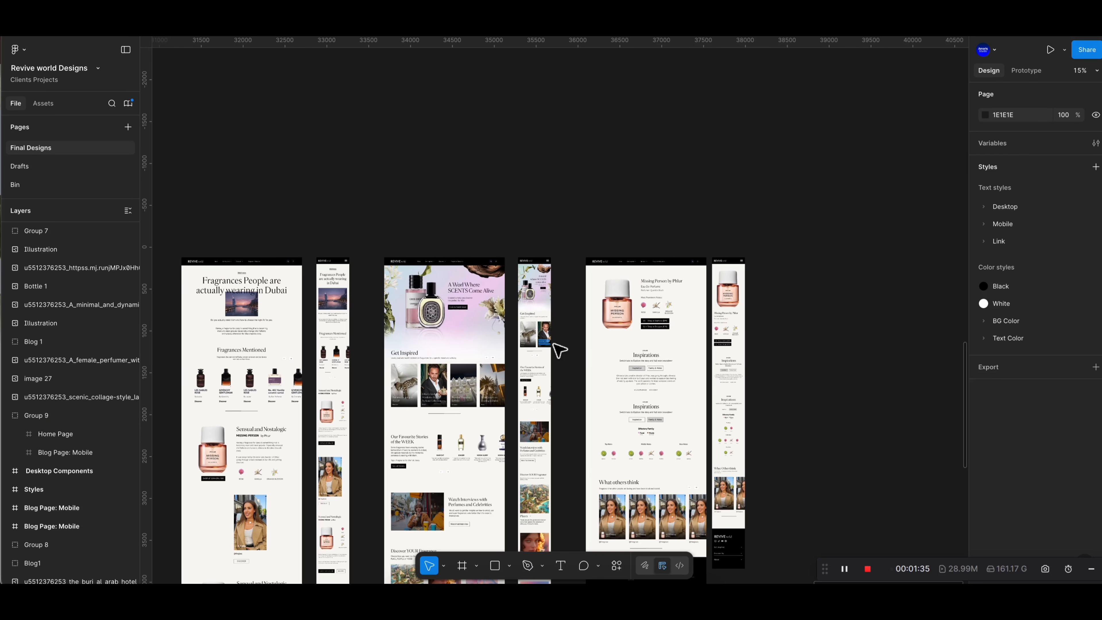
scroll(597, 374, "down", 8)
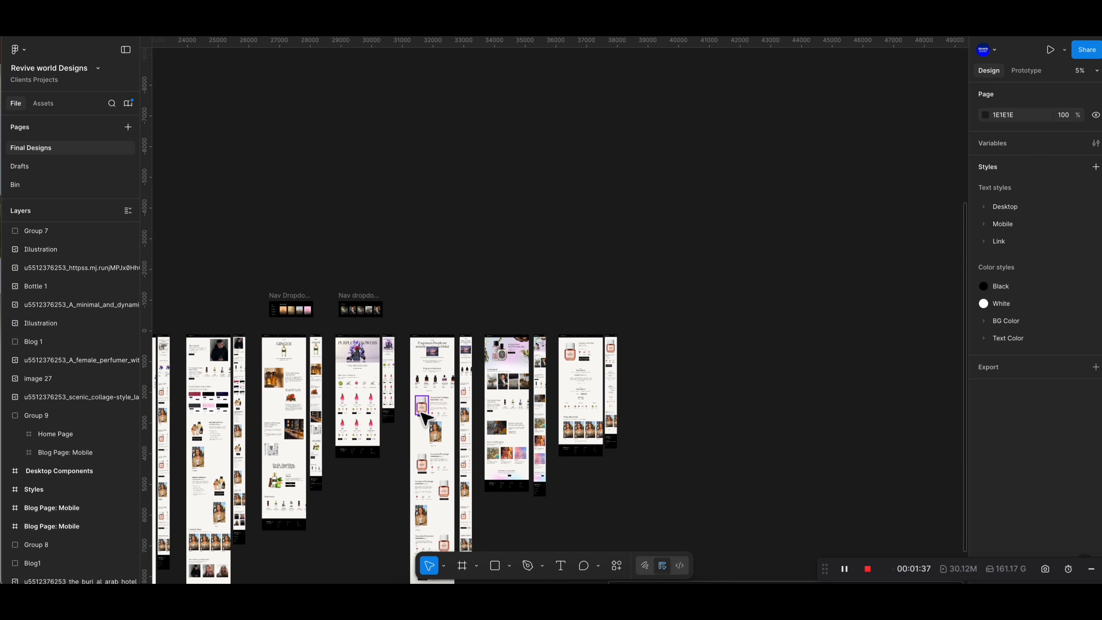
scroll(365, 427, "left", 5)
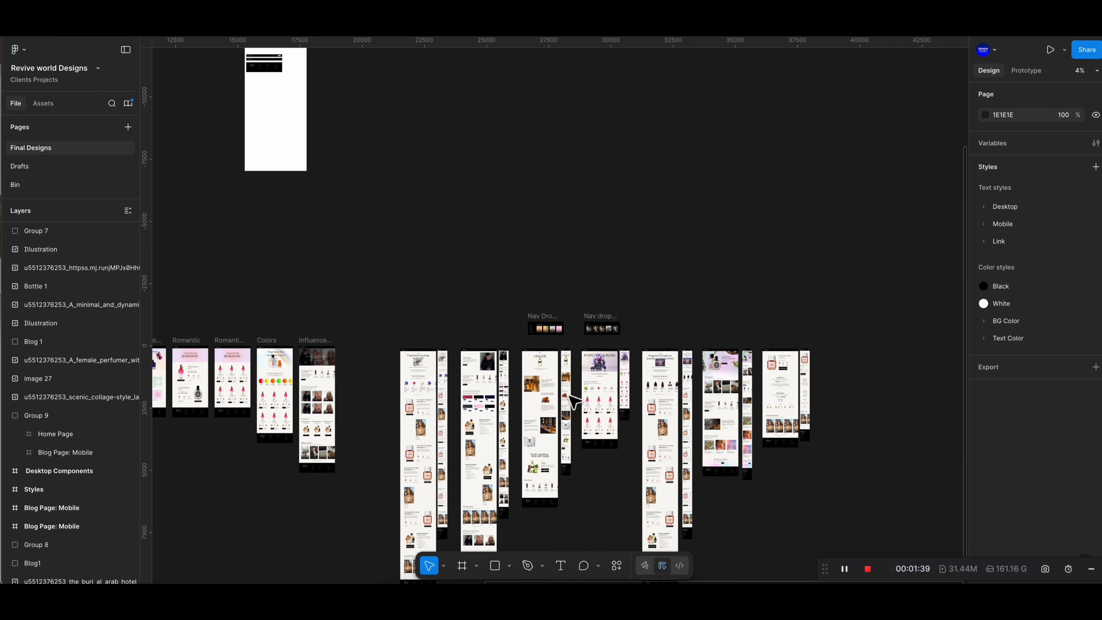
scroll(573, 401, "left", 2)
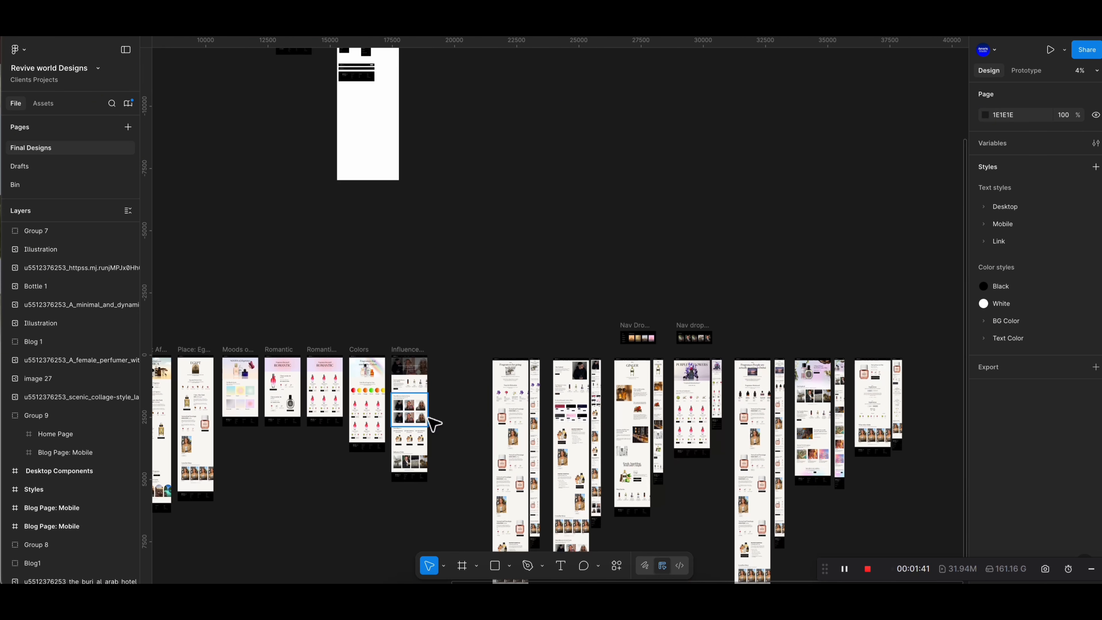
scroll(434, 423, "left", 10)
scroll(315, 418, "up", 4)
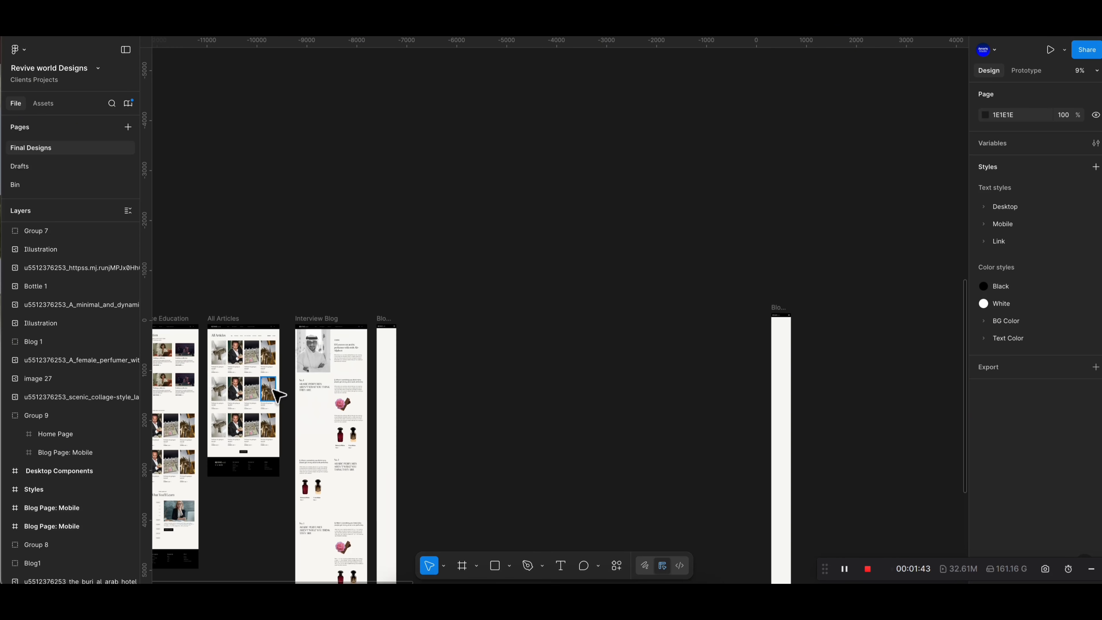
scroll(299, 391, "up", 8)
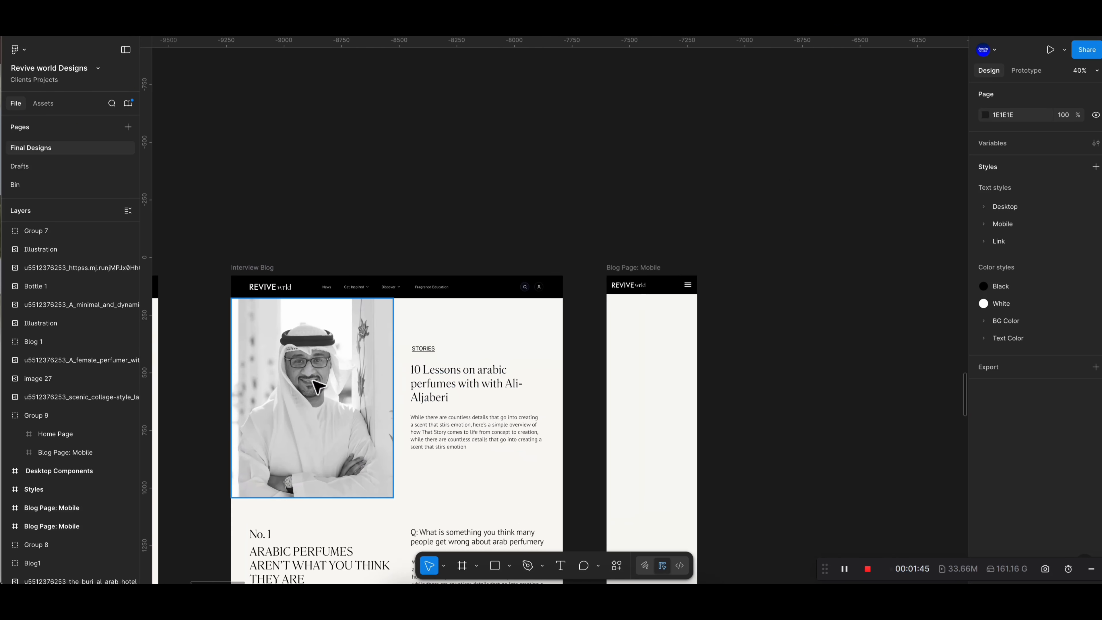
scroll(362, 340, "down", 1)
scroll(399, 346, "down", 5)
scroll(431, 387, "up", 5)
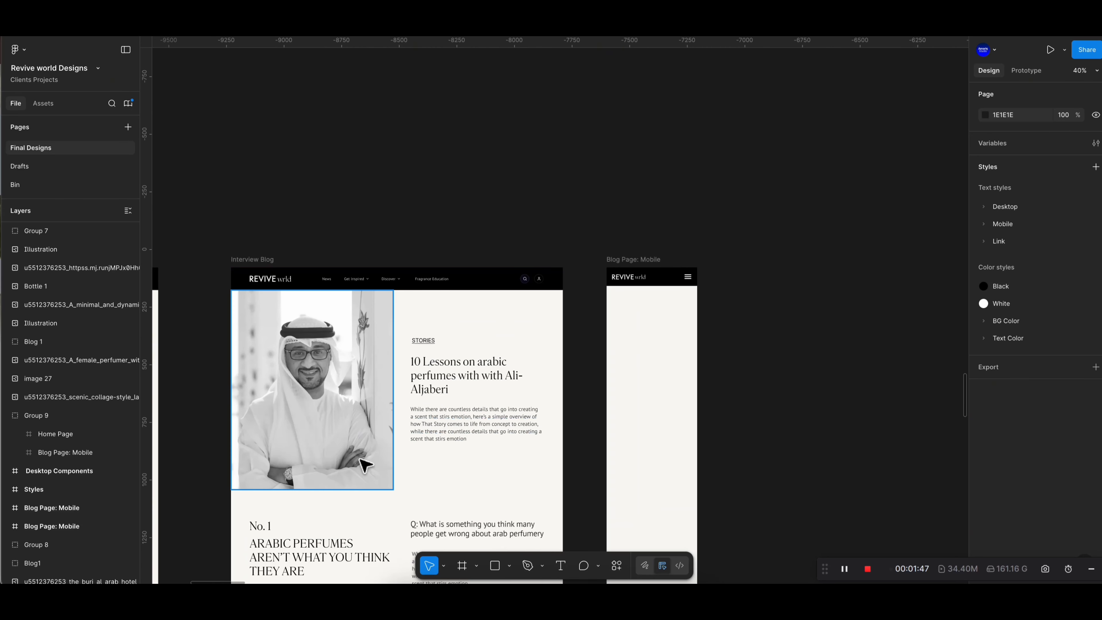
scroll(364, 460, "down", 2)
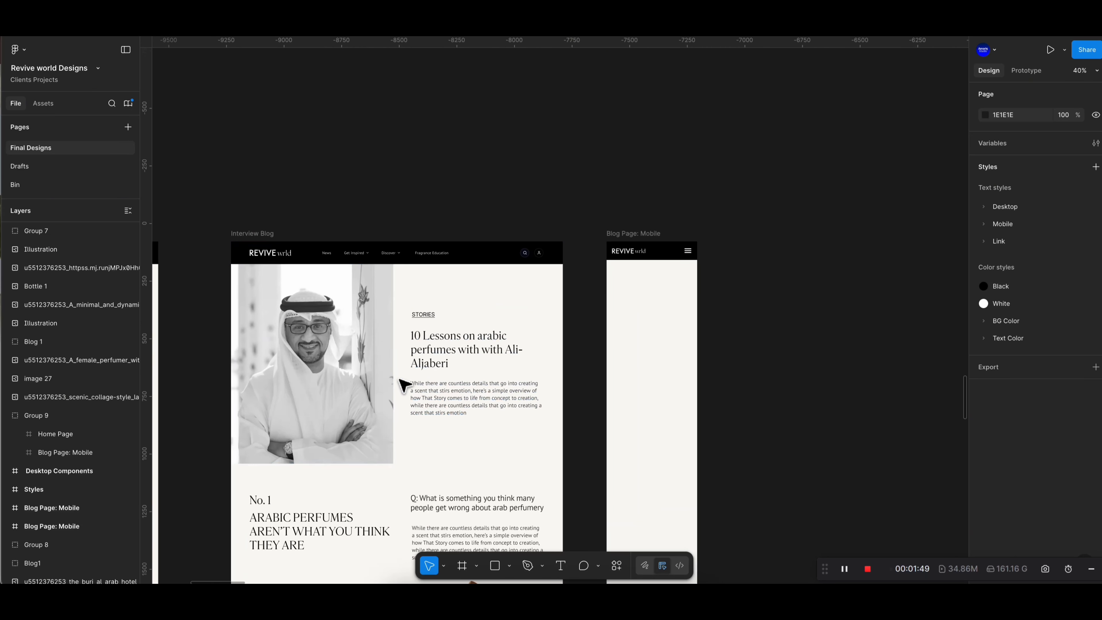
- Examine the Interview Blog desktop page alongside the empty Blog Page: Mobile frame
left_click(255, 236)
scroll(399, 374, "down", 3)
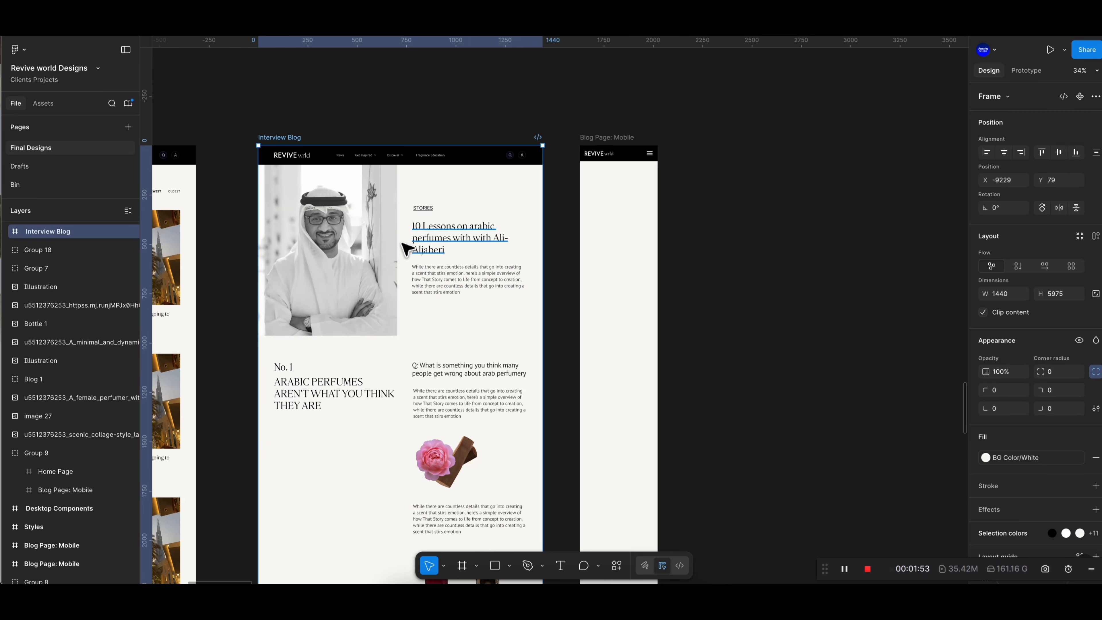
key("Escape")
scroll(386, 371, "down", 5)
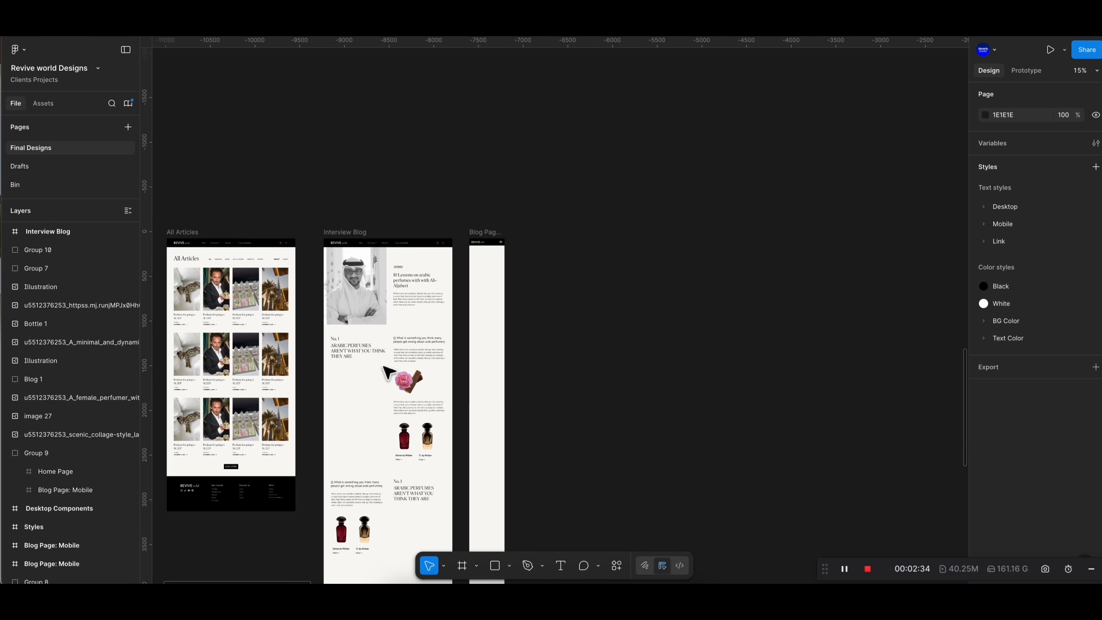
scroll(384, 367, "down", 8)
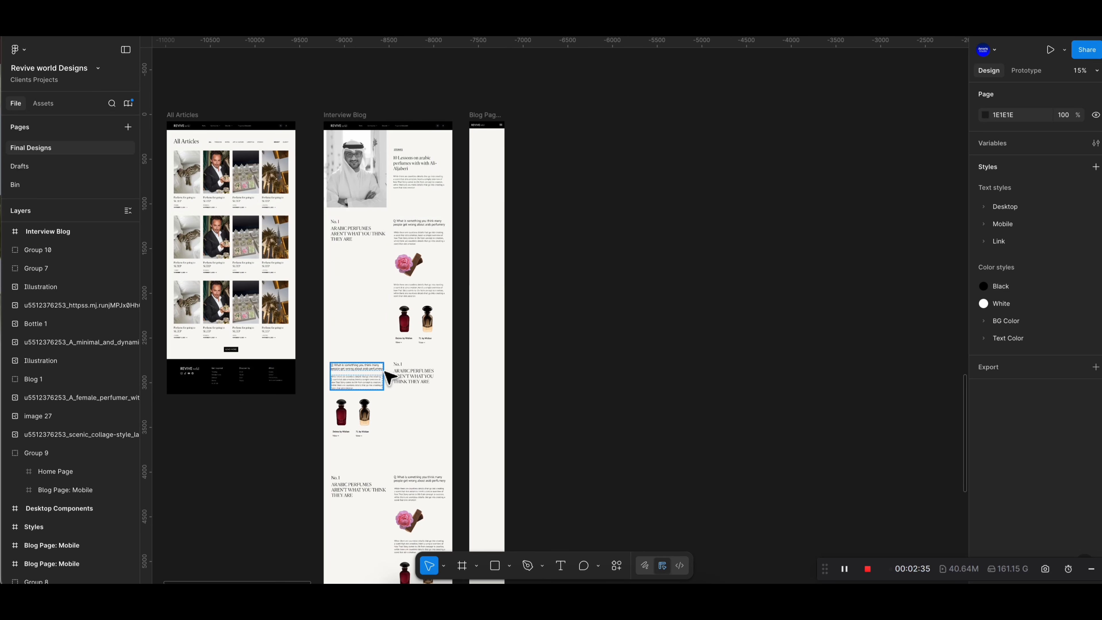
scroll(323, 286, "left", 6)
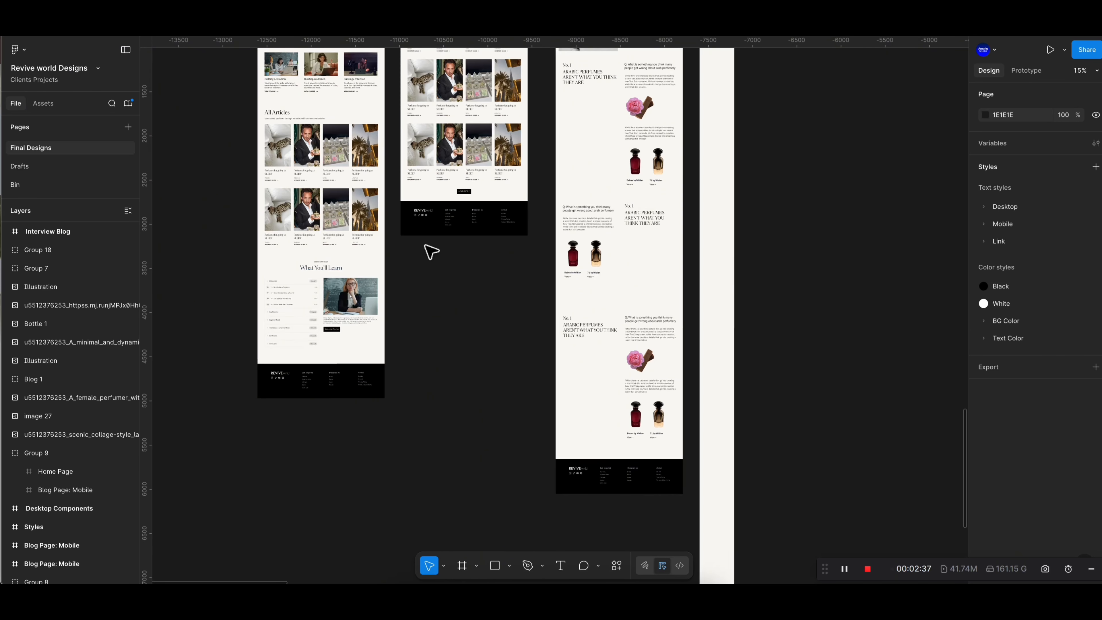
scroll(426, 249, "up", 6)
scroll(334, 229, "up", 1)
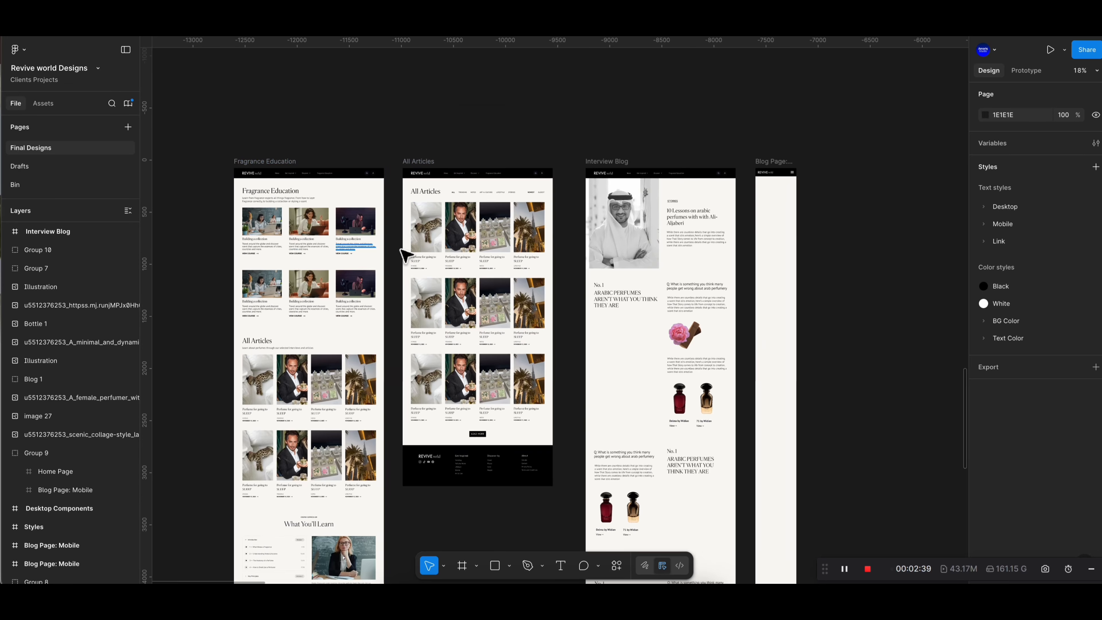
scroll(529, 247, "down", 2)
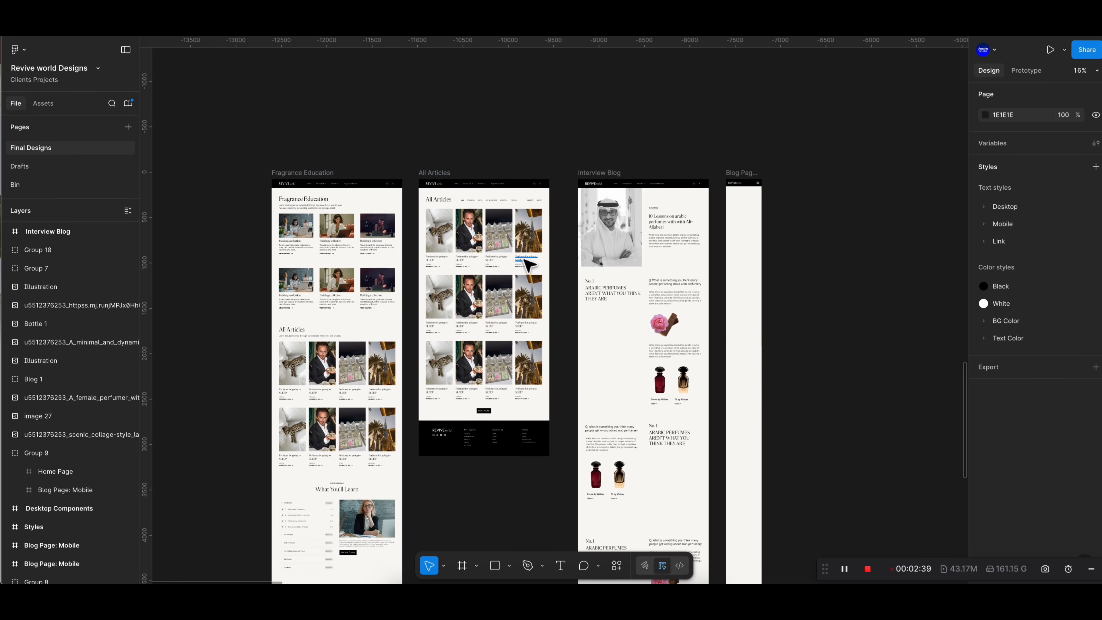
scroll(529, 265, "down", 10)
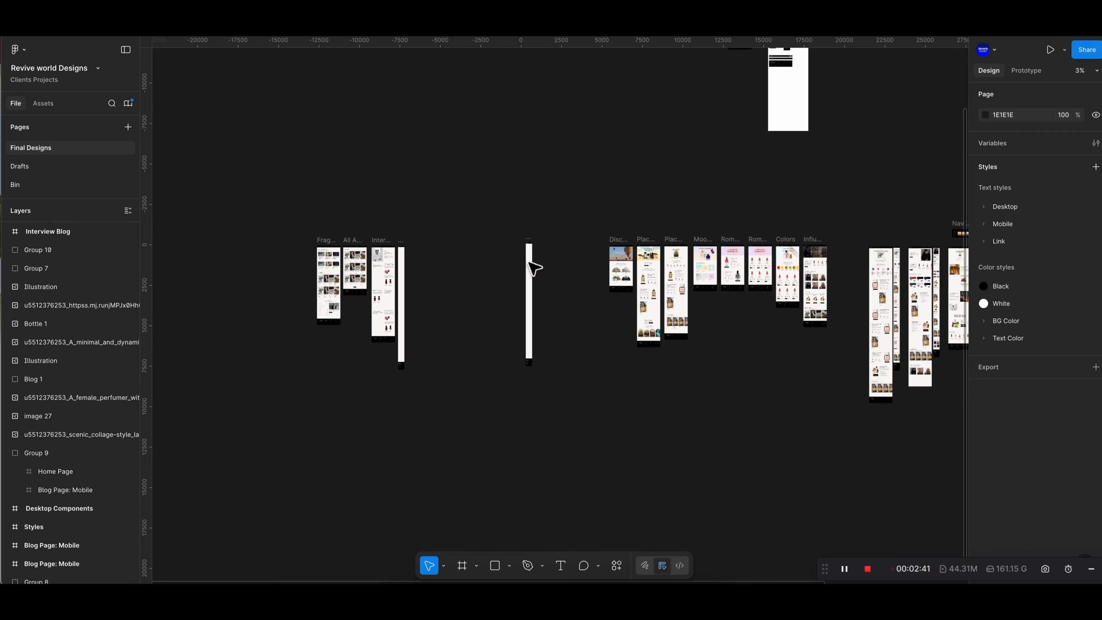
scroll(647, 300, "down", 3)
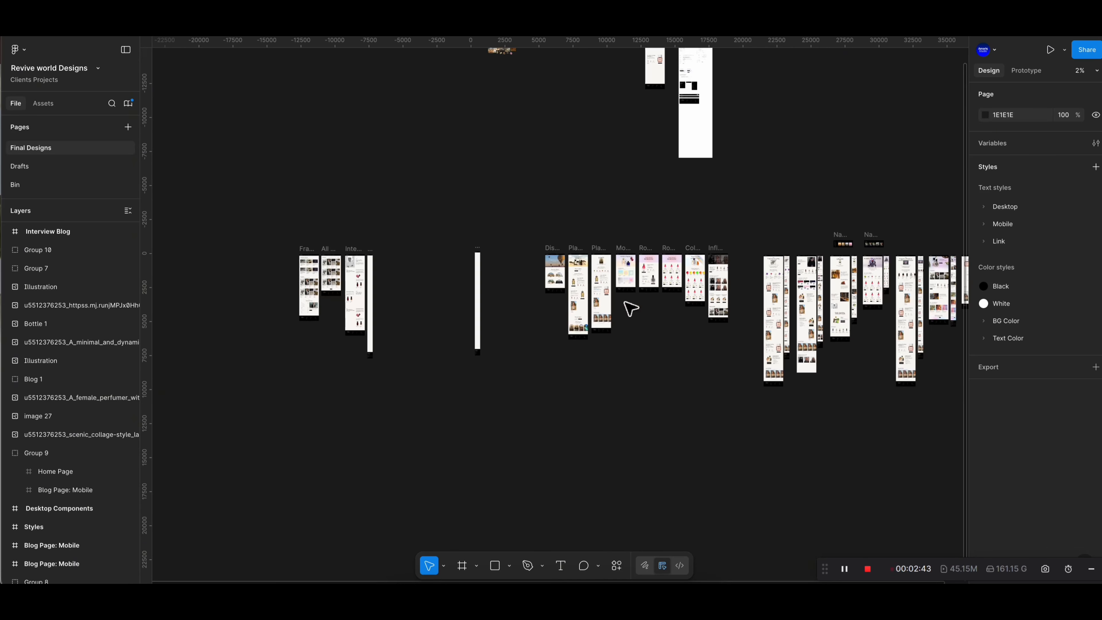
scroll(430, 272, "up", 5)
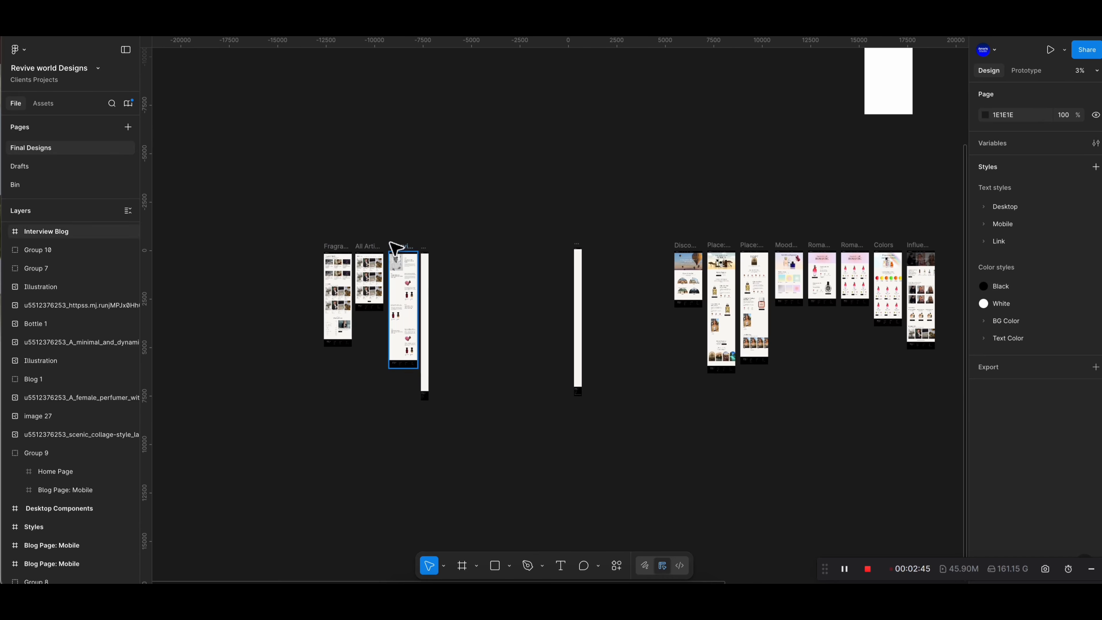
left_click(408, 251)
scroll(412, 256, "up", 10)
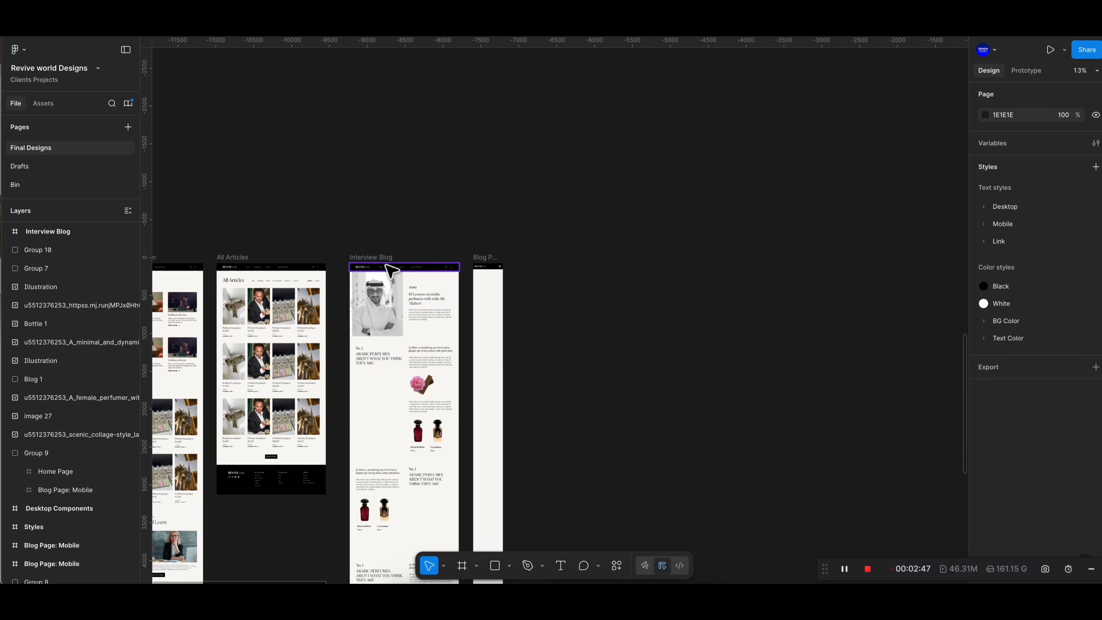
scroll(546, 251, "up", 5)
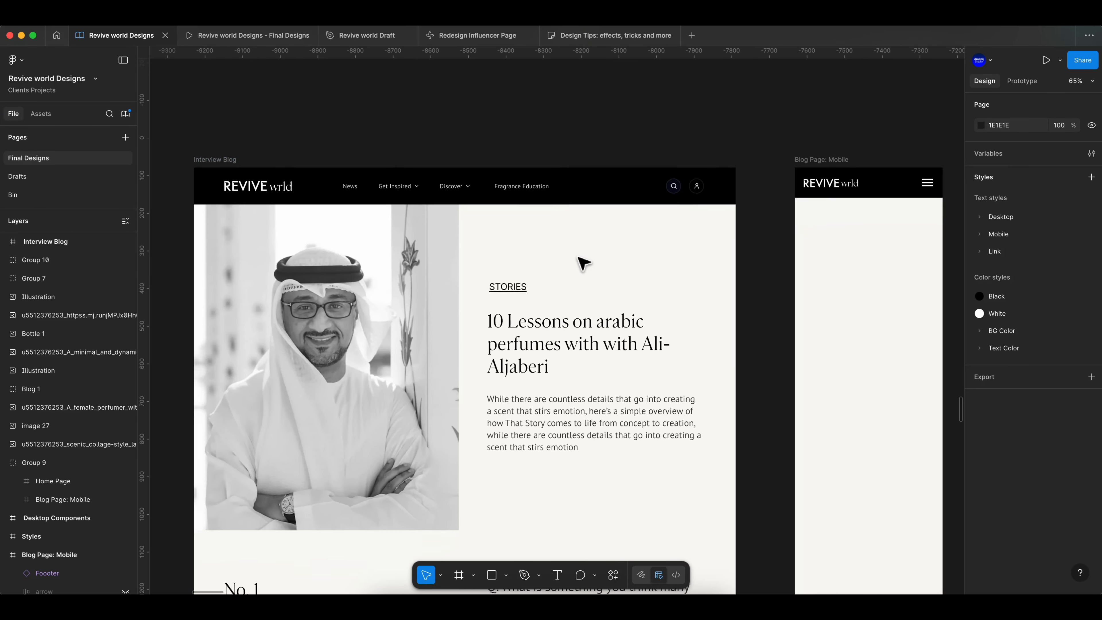
- Show the column layout grid on the Blog Page: Mobile frame
left_click(824, 124)
left_click(821, 118)
left_click(1074, 521)
left_click_drag(807, 118, 774, 117)
left_click(582, 115)
scroll(581, 114, "right", 1)
scroll(580, 114, "down", 1)
- Copy the portrait image into the mobile frame and scale it to about 348 × 428 within the grid margins
left_click(327, 265)
left_click_drag(276, 347, 778, 359)
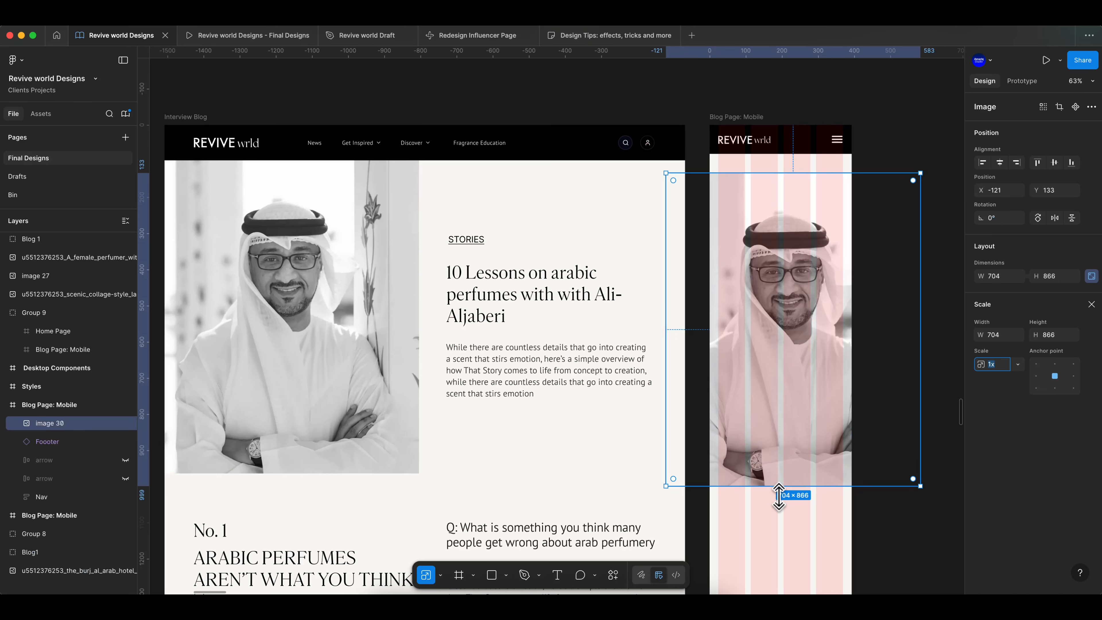
left_click_drag(779, 487, 780, 326)
left_click_drag(799, 220, 758, 210)
scroll(878, 206, "up", 5)
left_click_drag(534, 204, 541, 206)
left_click_drag(795, 211, 802, 213)
left_click(811, 214)
left_click_drag(727, 216, 726, 237)
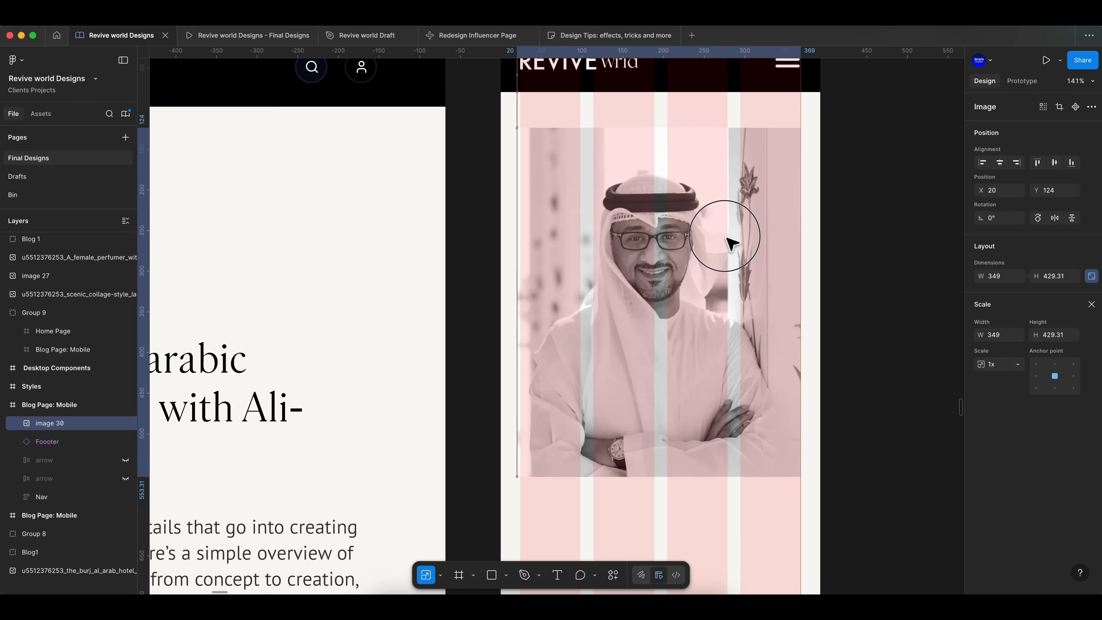
left_click_drag(801, 219, 800, 219)
left_click_drag(716, 220, 717, 211)
scroll(853, 234, "down", 5)
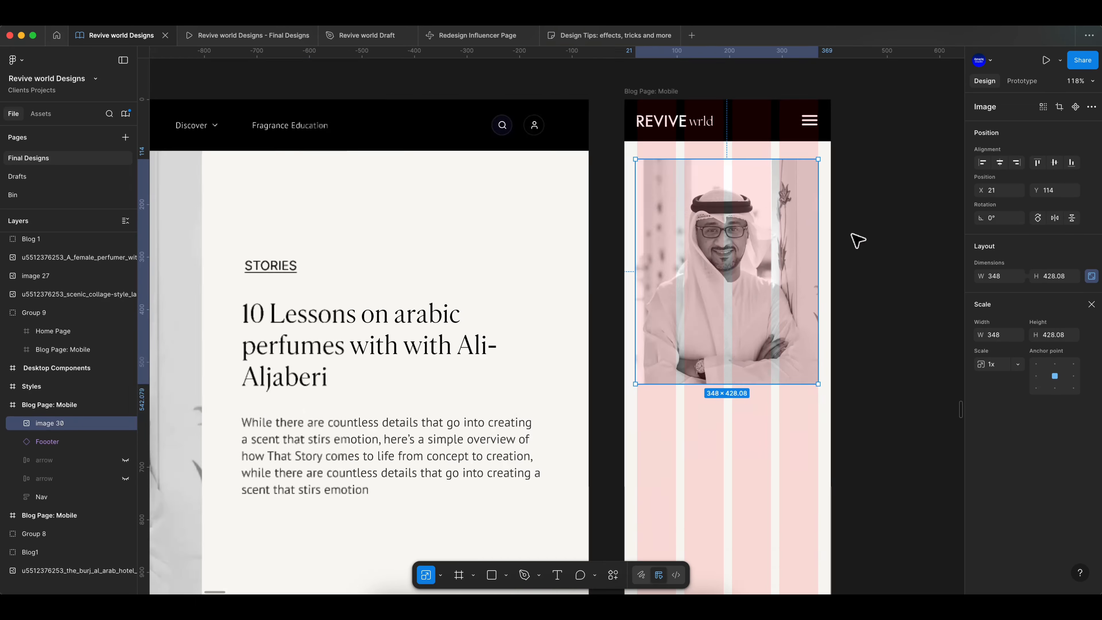
left_click(853, 234)
- Copy the STORIES label, headline and intro paragraph from the desktop page into the mobile frame
scroll(853, 235, "right", 3)
left_click(406, 201)
left_click(414, 240, "shift")
left_click(423, 292, "shift")
left_click_drag(423, 292, 617, 362)
left_click(773, 351)
scroll(772, 351, "up", 5)
left_click(468, 240)
scroll(468, 240, "up", 3)
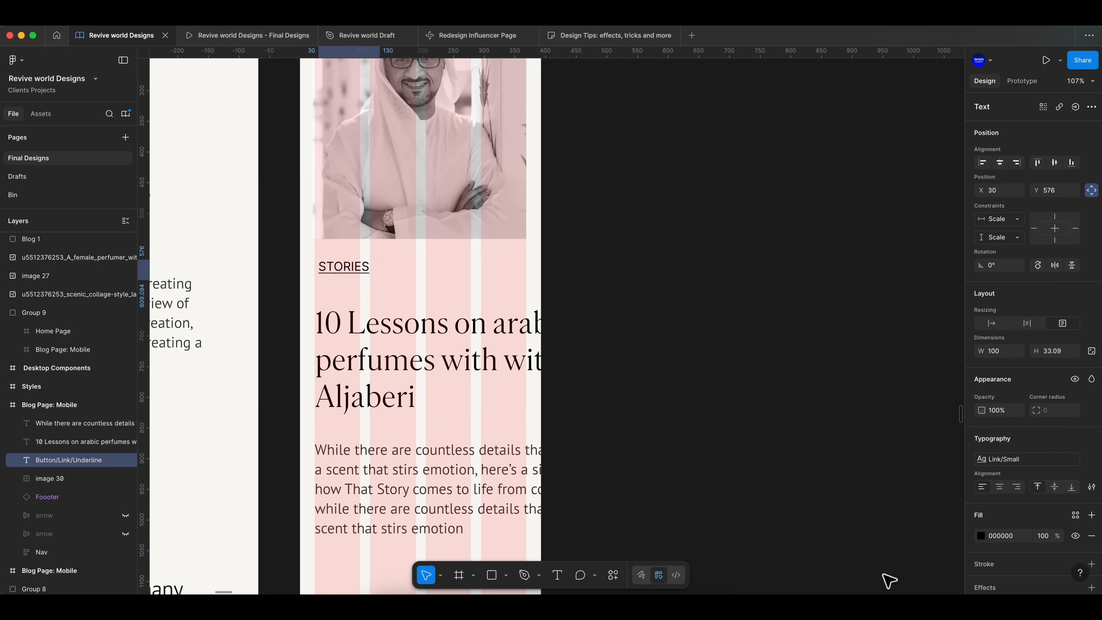
- Switch the copied texts to mobile text styles, giving the intro paragraph the Mobile/Body M style
left_click(1036, 460)
scroll(880, 499, "down", 3)
left_click(878, 514)
left_click(395, 450)
left_click(1031, 460)
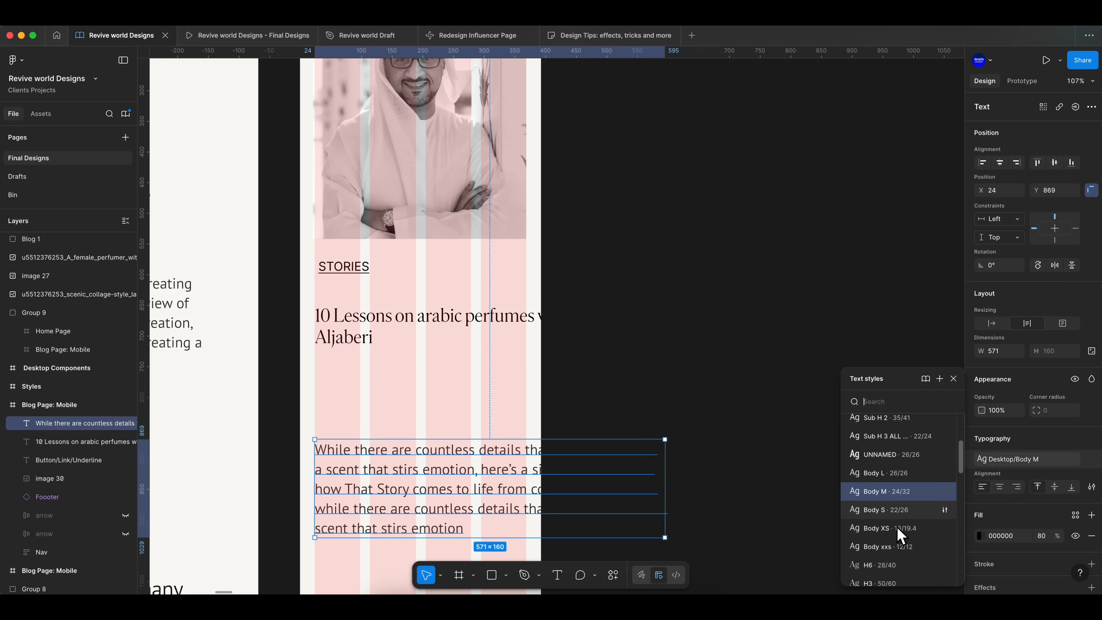
scroll(896, 548, "down", 3)
left_click(895, 559)
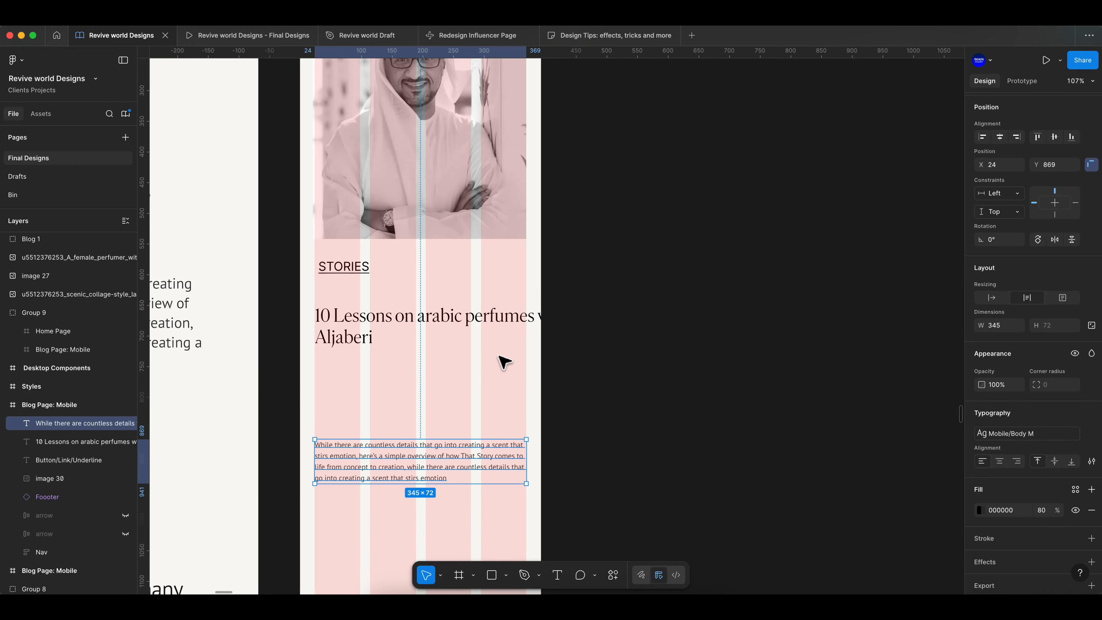
- Fit the headline to the 345-wide column beneath the STORIES label
left_click_drag(554, 329, 528, 328)
left_click(780, 264)
scroll(476, 260, "down", 2)
left_click_drag(355, 272, 355, 278)
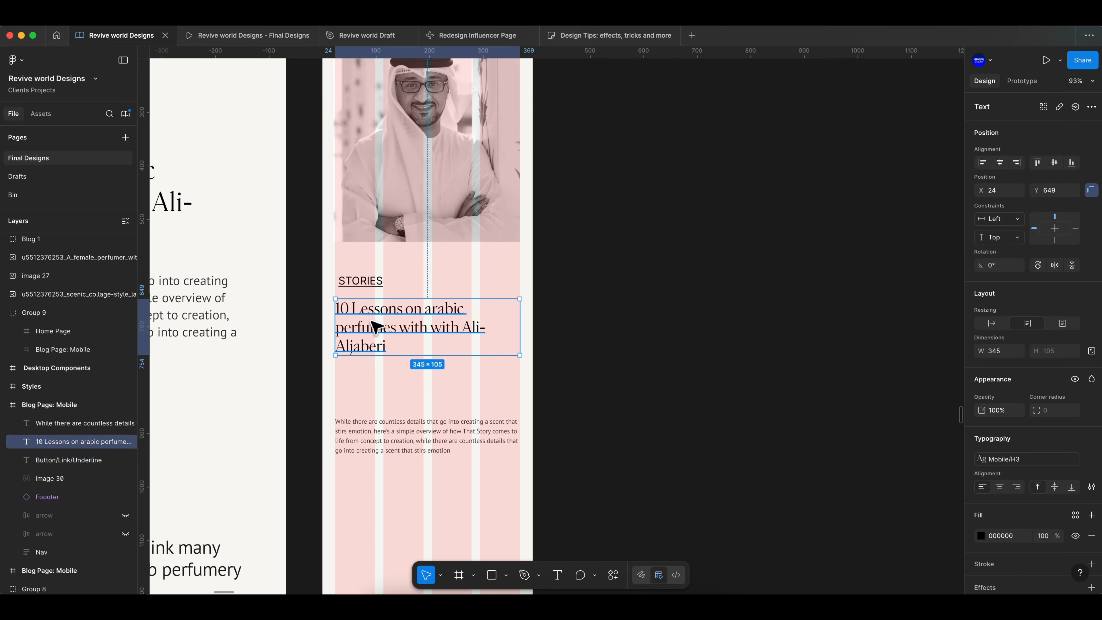
left_click_drag(371, 319, 371, 319)
left_click(409, 320)
left_click(613, 350)
- Move the intro paragraph up directly beneath the headline
scroll(614, 349, "down", 2)
scroll(415, 423, "up", 5)
left_click_drag(415, 424, 413, 331)
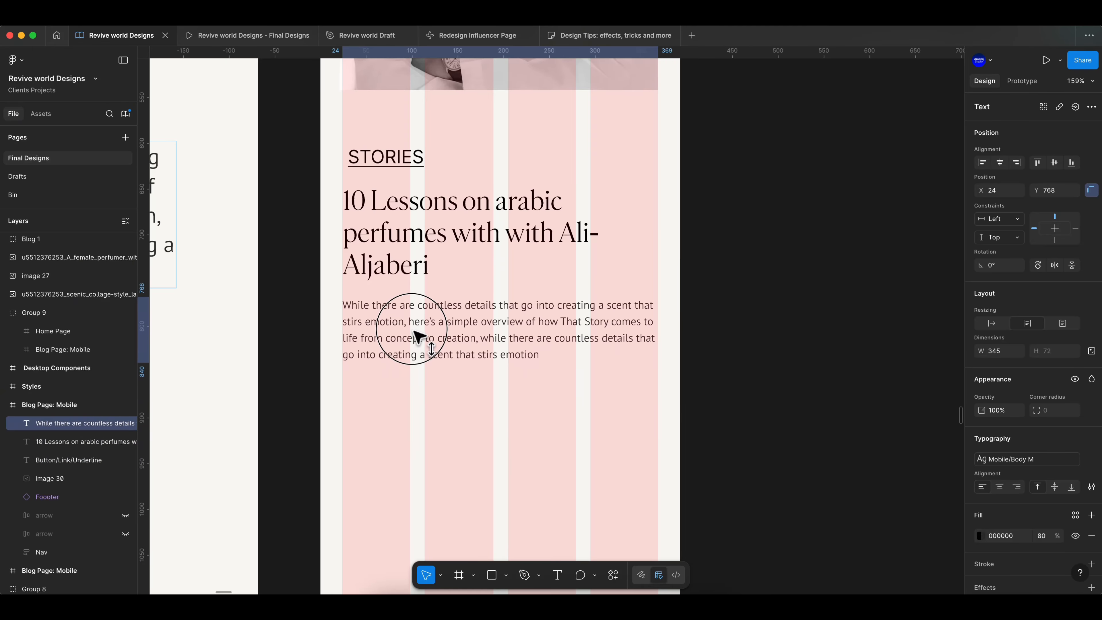
left_click(733, 322)
- Check the spacing between the headline and the intro paragraph
scroll(734, 322, "down", 4)
scroll(734, 322, "up", 3)
left_click(487, 200)
key("alt")
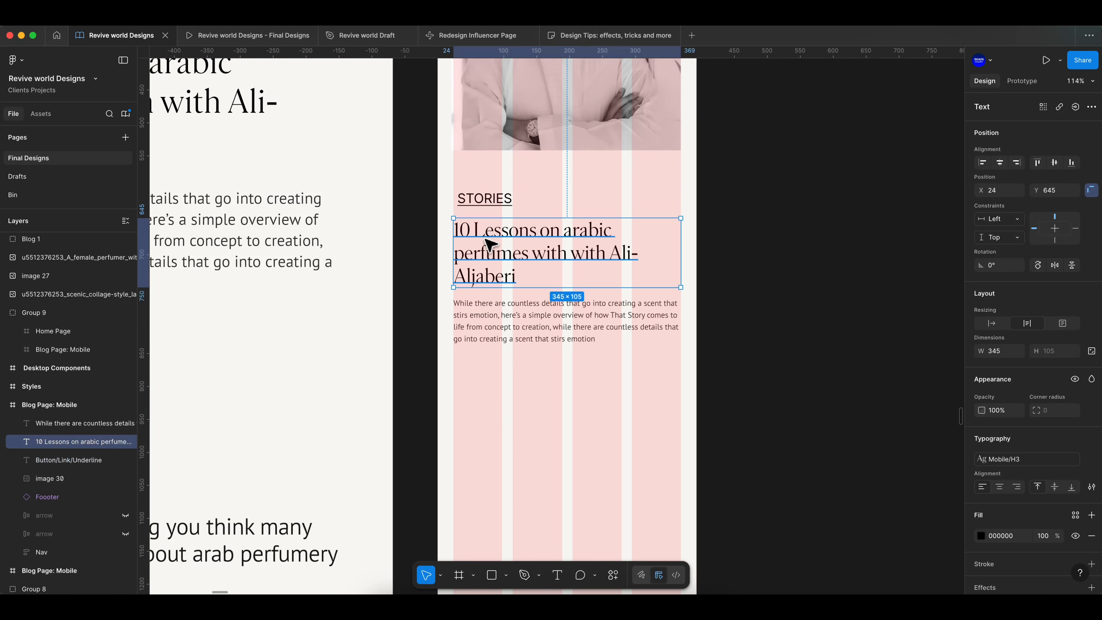
scroll(490, 276, "down", 2)
left_click(490, 286)
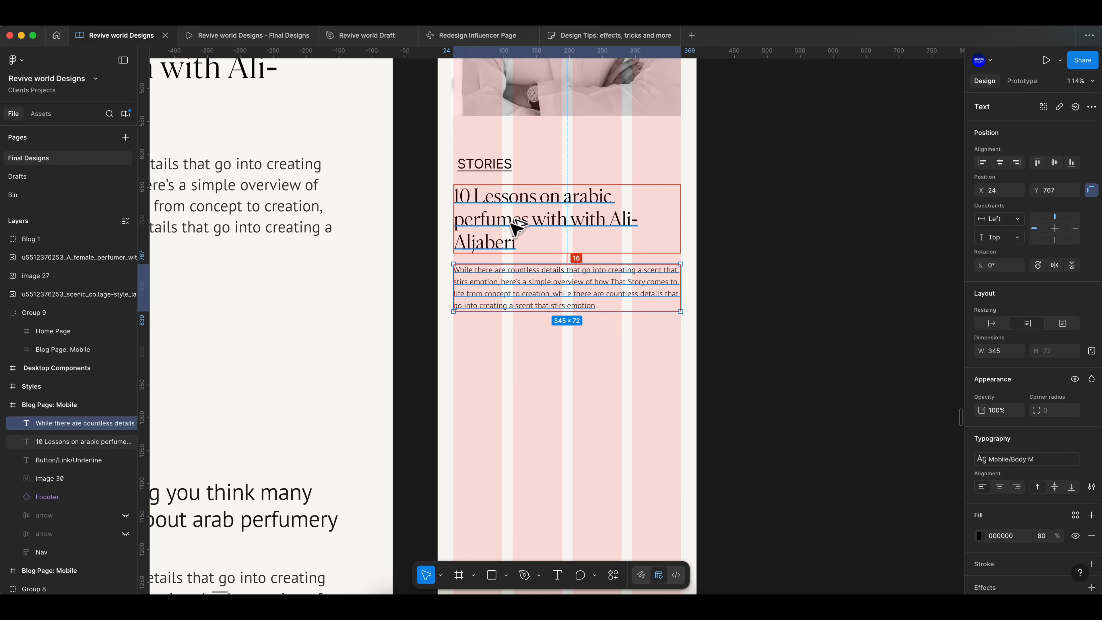
key("Escape")
scroll(428, 300, "down", 6)
scroll(527, 255, "up", 5)
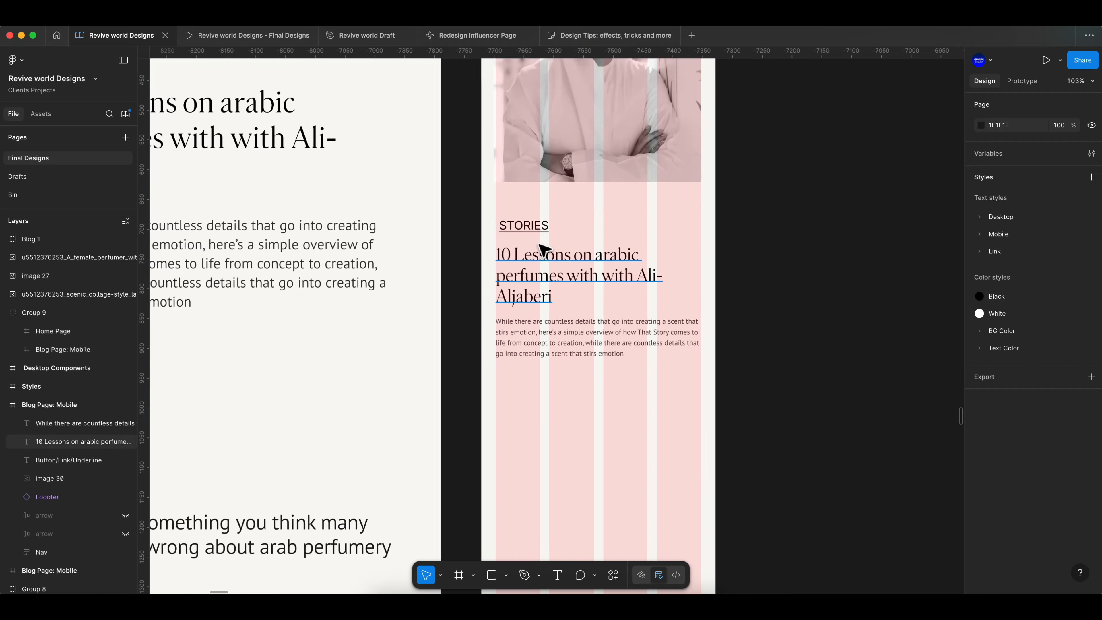
- Copy the No. 1 ARABIC PERFUMES heading block from the desktop page into the mobile frame below the intro paragraph
left_click(522, 217)
key("Escape")
scroll(806, 278, "down", 6)
scroll(823, 330, "right", 3)
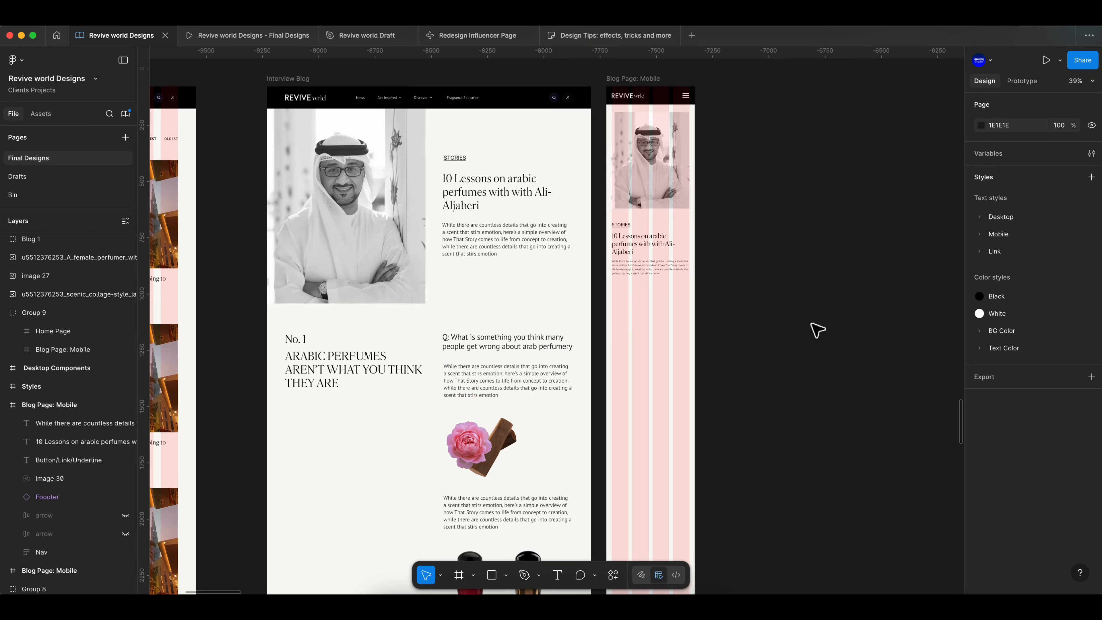
left_click_drag(294, 362, 666, 323)
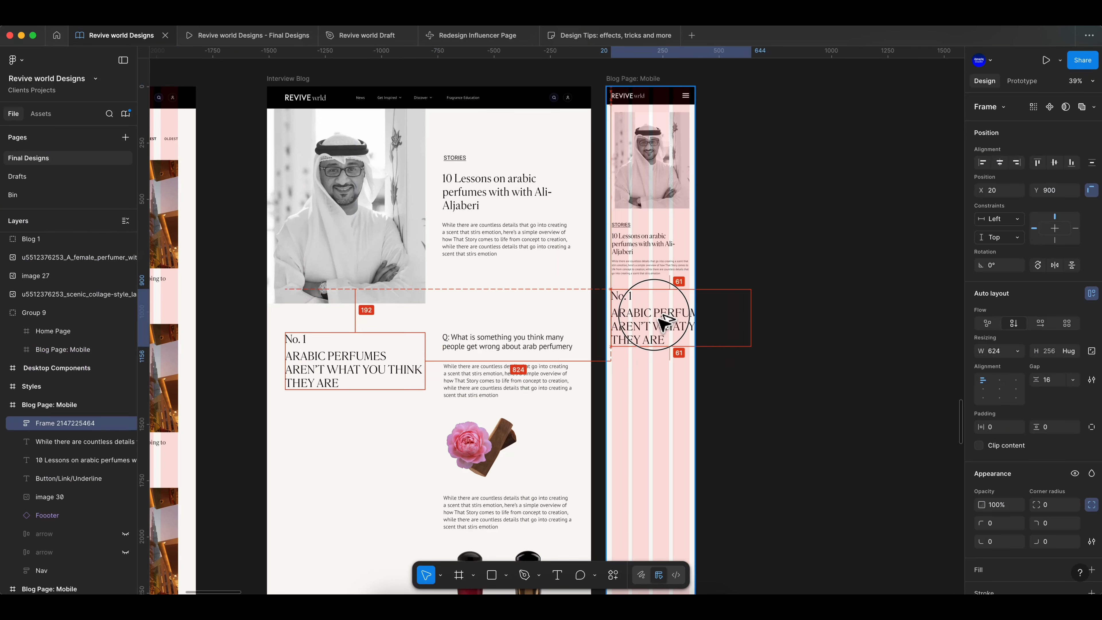
- Apply mobile text styles to the No. 1 label and the ARABIC PERFUMES heading, giving the heading Mobile/H3
scroll(1096, 543, "down", 4)
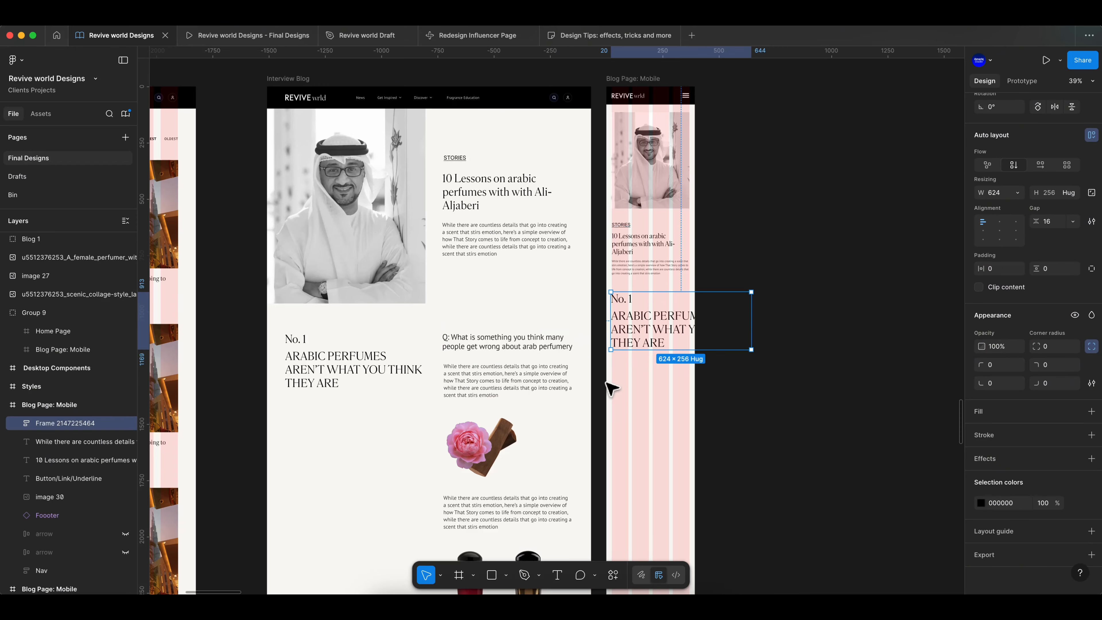
left_click(55, 438)
left_click(1015, 403)
scroll(932, 488, "down", 3)
left_click(915, 497)
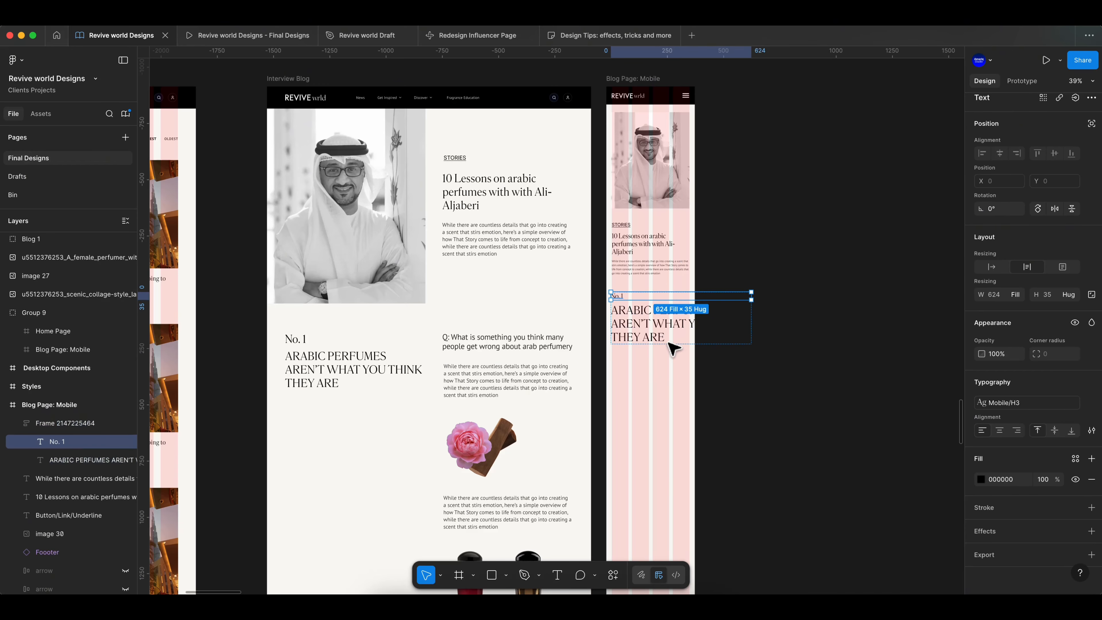
left_click(667, 337)
left_click(1013, 403)
left_click(878, 545)
scroll(718, 306, "up", 5)
key("Escape")
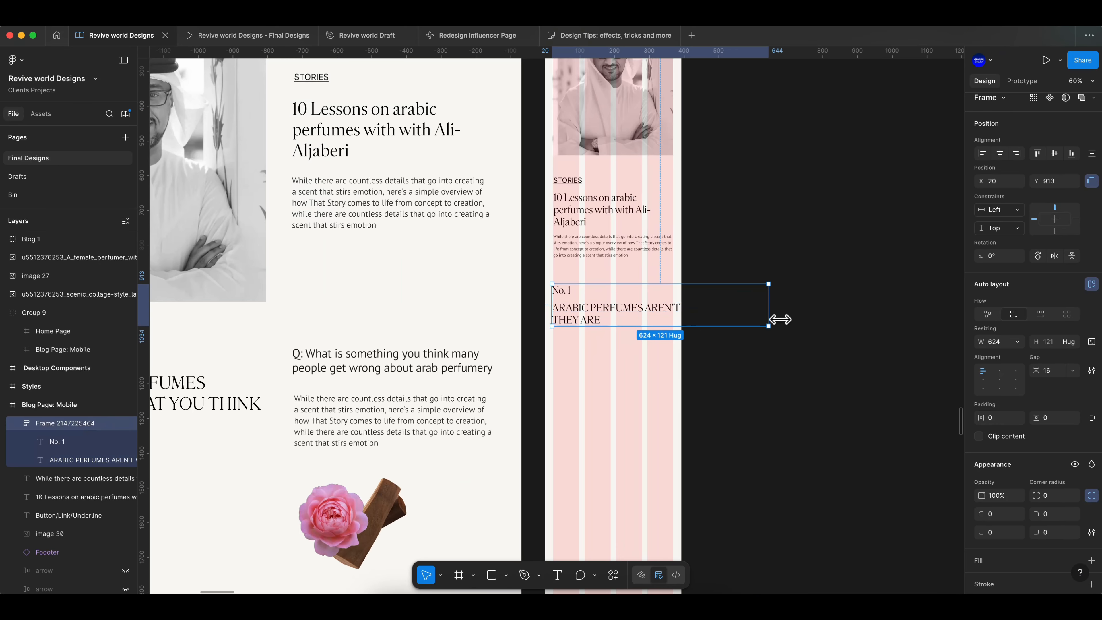
- Narrow the No. 1 heading frame to about 343 wide so it fits the grid column
left_click(73, 441)
scroll(739, 337, "up", 4)
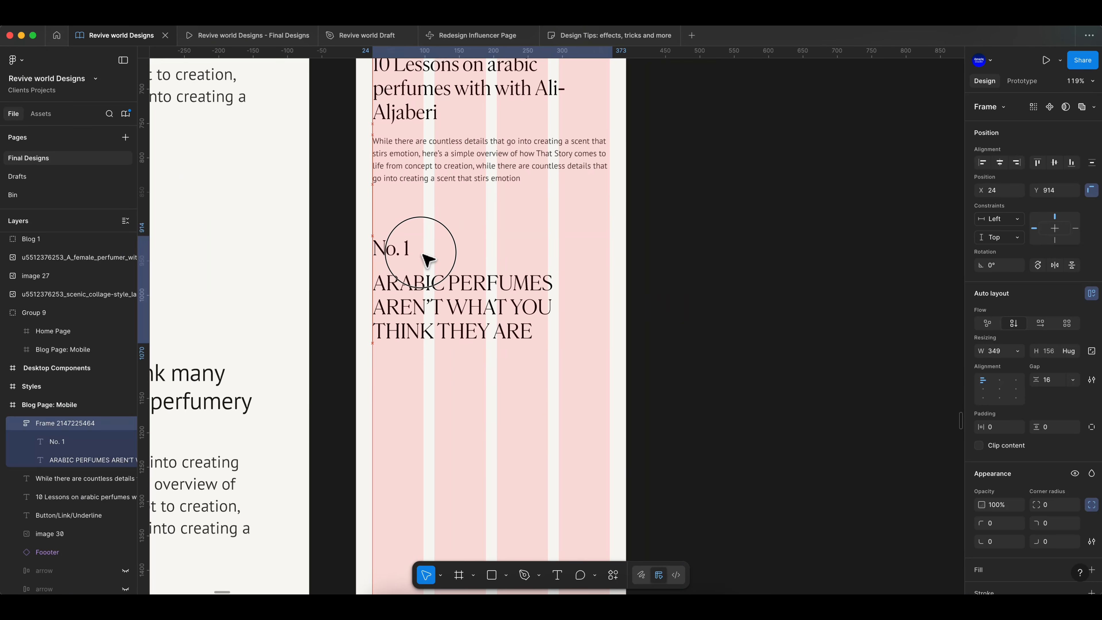
left_click(741, 300)
left_click(526, 305)
scroll(731, 329, "down", 5)
left_click(666, 319, "super")
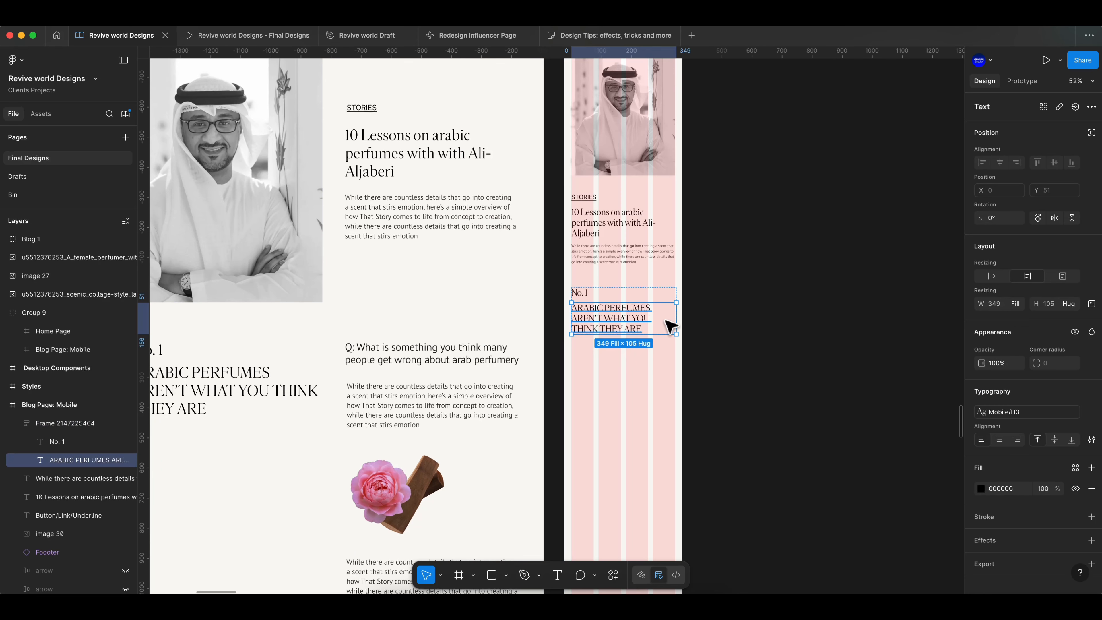
left_click(679, 328)
left_click(668, 323, "super")
scroll(663, 322, "up", 6)
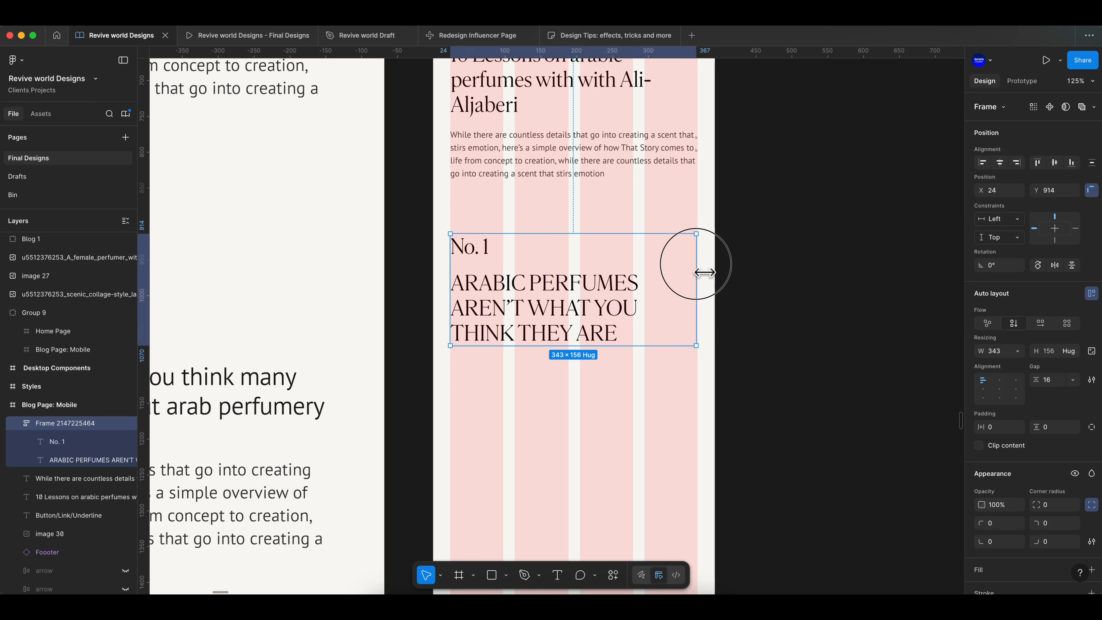
left_click(750, 322)
- Copy the question and paragraph block from the desktop page into the mobile frame beneath the heading
scroll(750, 323, "down", 5)
left_click(483, 338)
scroll(478, 334, "down", 1)
left_click_drag(478, 334, 684, 337)
left_click(826, 346)
- Apply the Mobile/Sub H2 text style to the question text
scroll(824, 344, "up", 3)
double_click(664, 256)
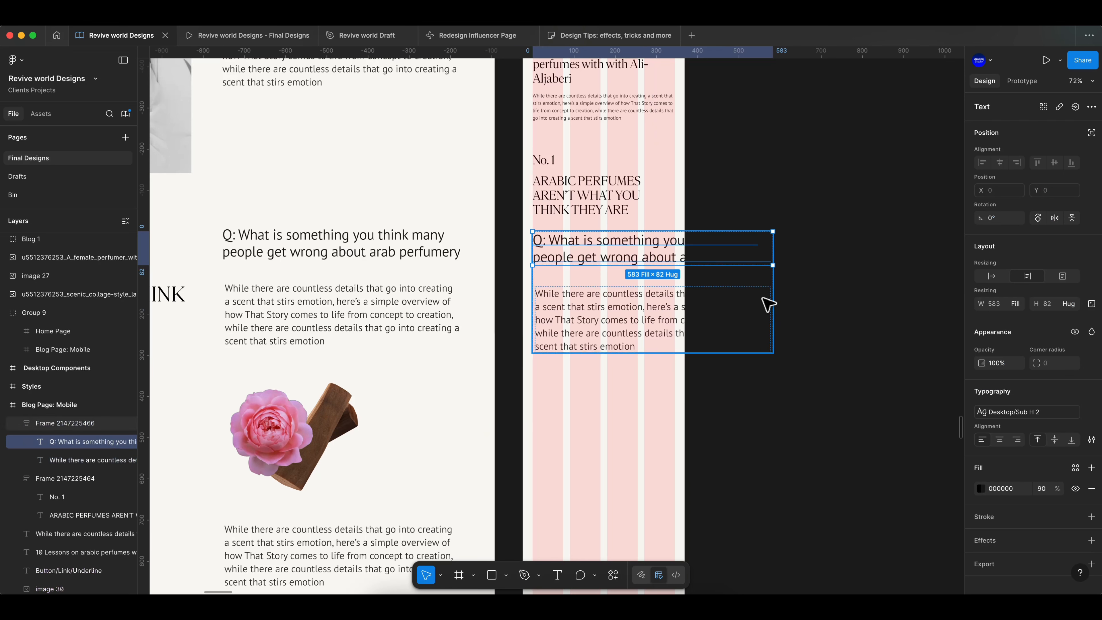
left_click(1054, 413)
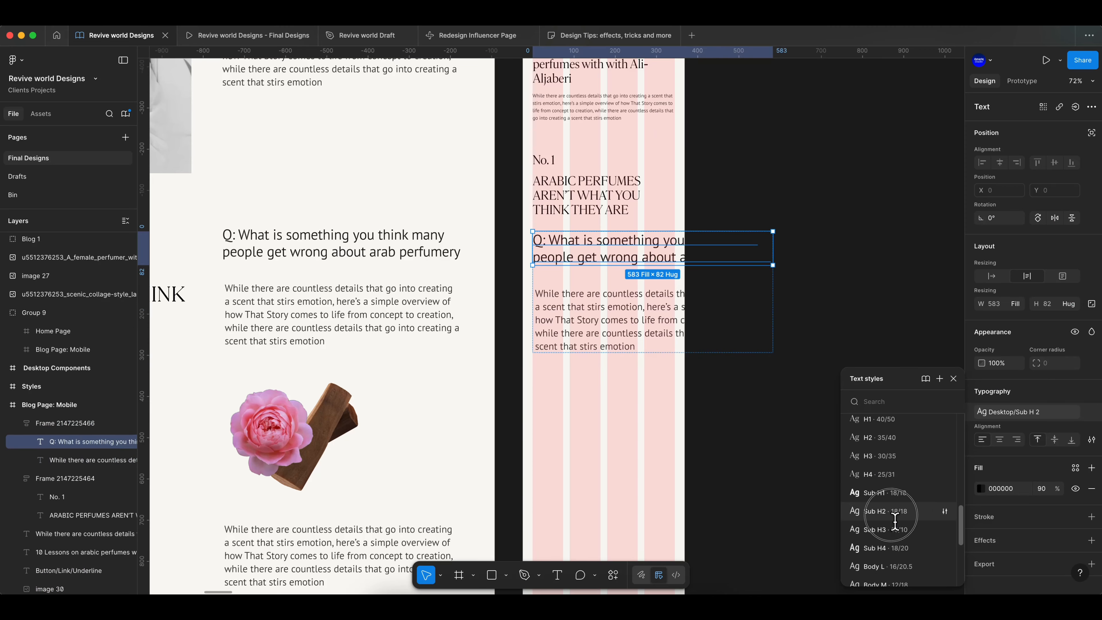
left_click(891, 515)
left_click(391, 256, "super")
left_click(629, 247, "super")
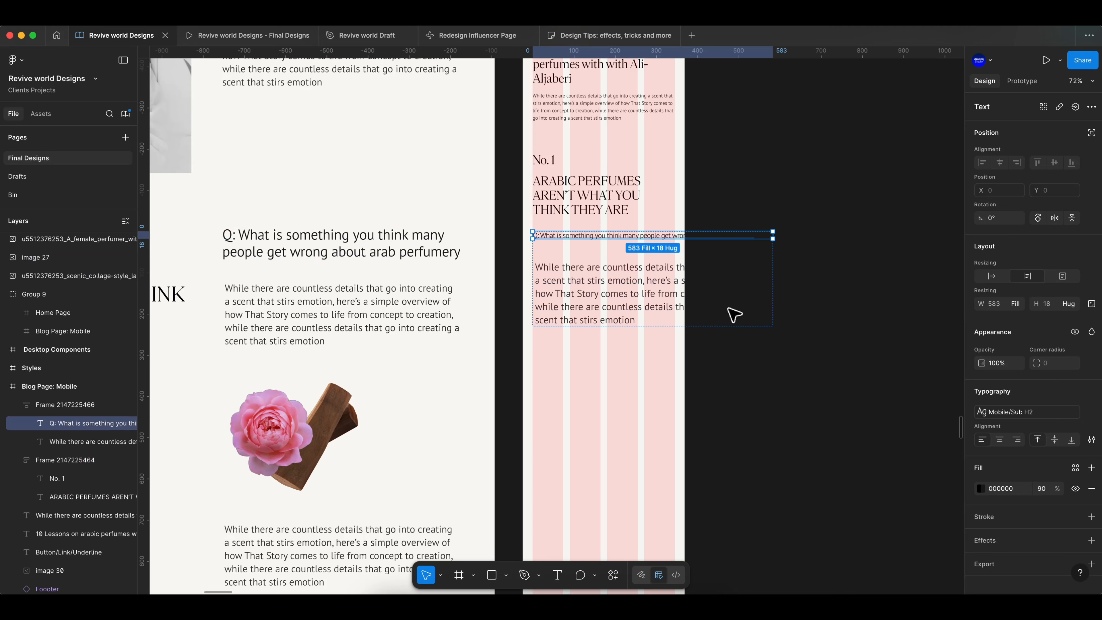
- Ungroup the frame holding the question and its paragraph
right_click(73, 405)
left_click(110, 413)
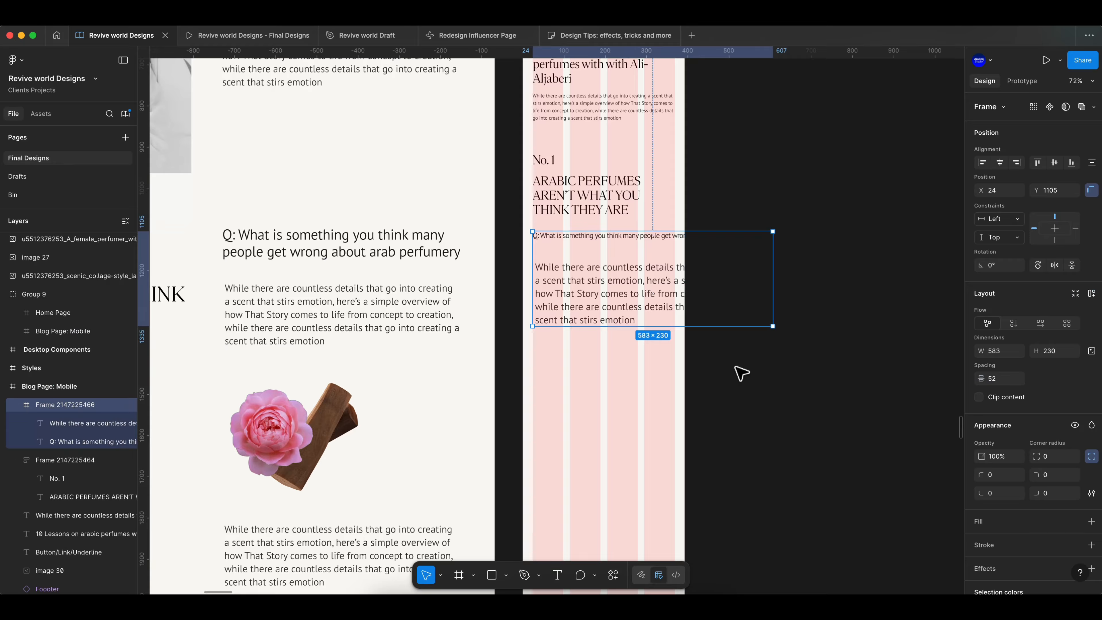
left_click(738, 369)
left_click(670, 235, "super")
scroll(684, 247, "up", 5)
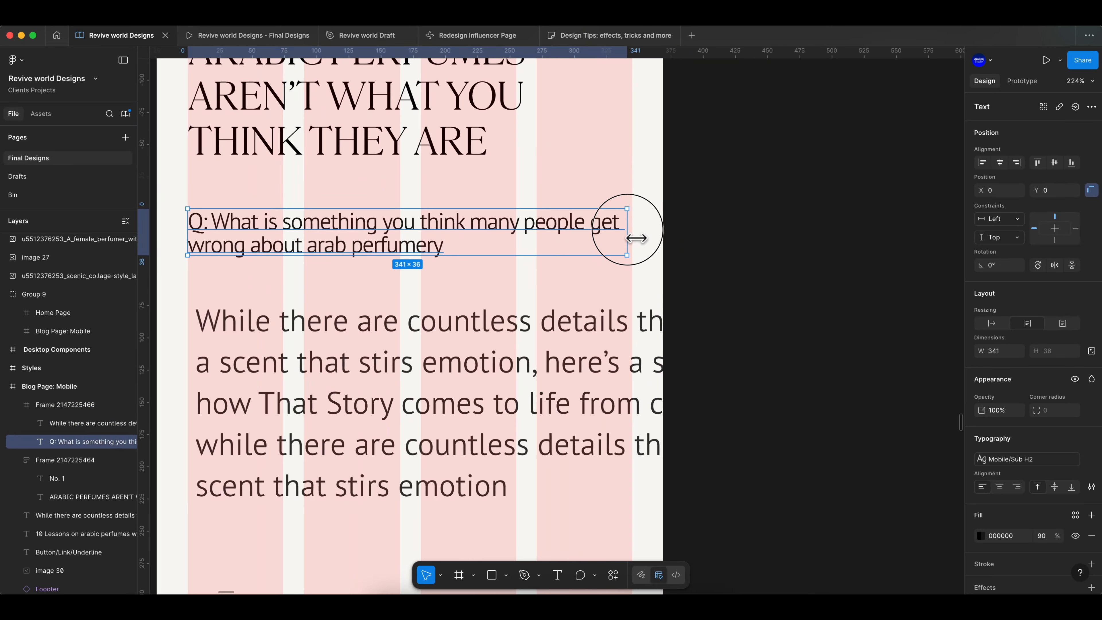
left_click(89, 401)
right_click(88, 402)
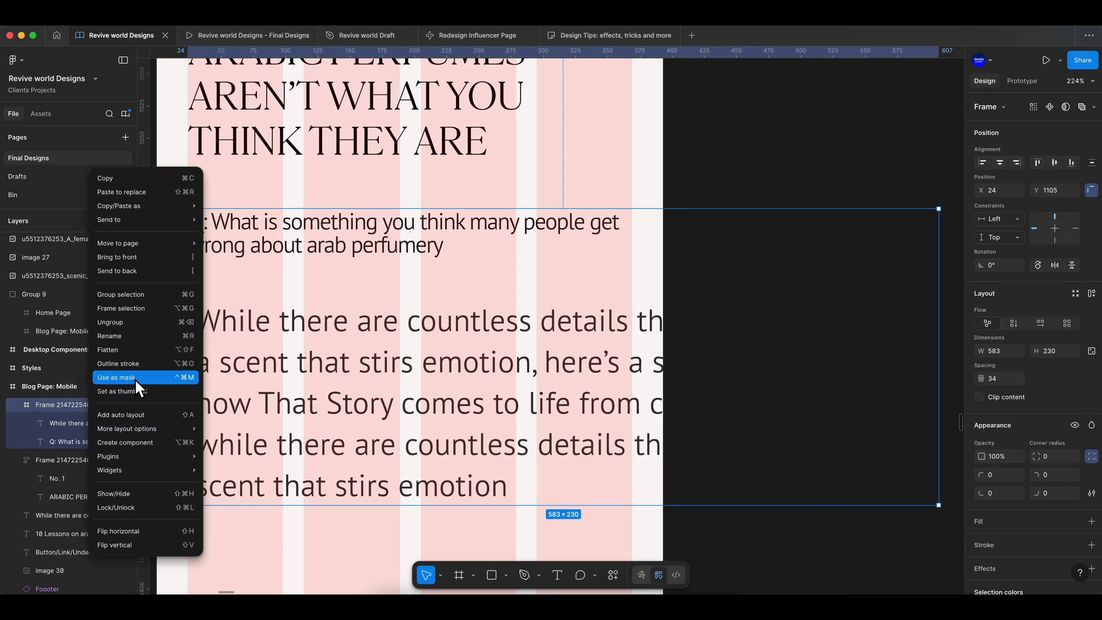
left_click(133, 327)
- Nudge the paragraph beneath the question and apply the Mobile/Body M text style to it
left_click(711, 369)
scroll(462, 380, "down", 2)
left_click(420, 336)
left_click(423, 312)
left_click(499, 342)
left_click_drag(403, 369, 398, 366)
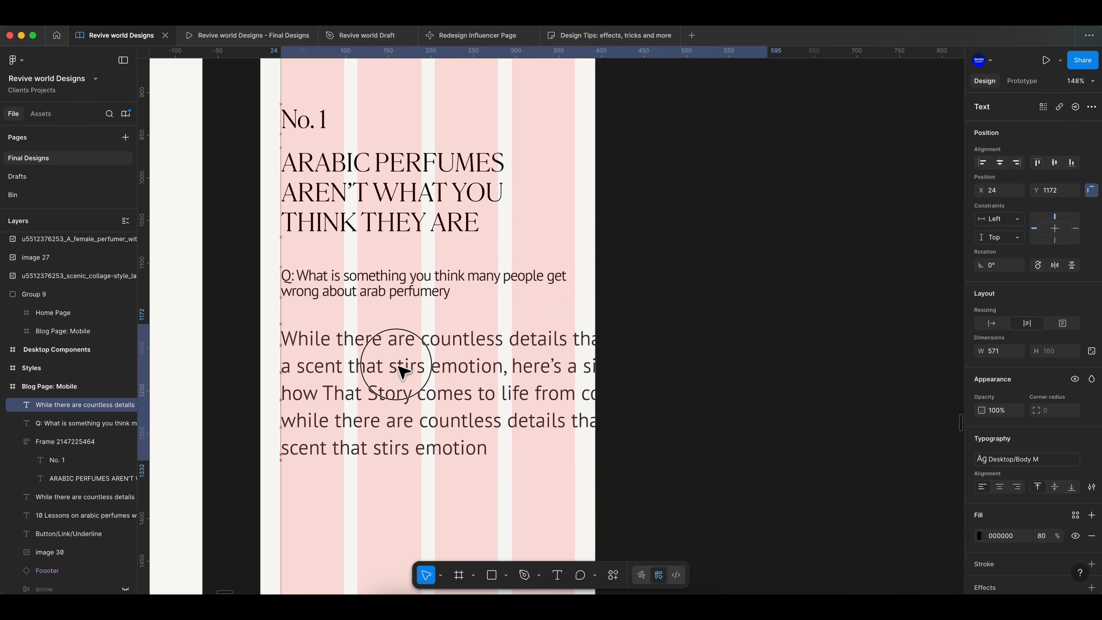
left_click_drag(391, 283, 391, 281)
scroll(387, 292, "down", 3)
scroll(416, 311, "left", 4)
left_click(539, 305)
left_click(541, 322)
left_click(1006, 459)
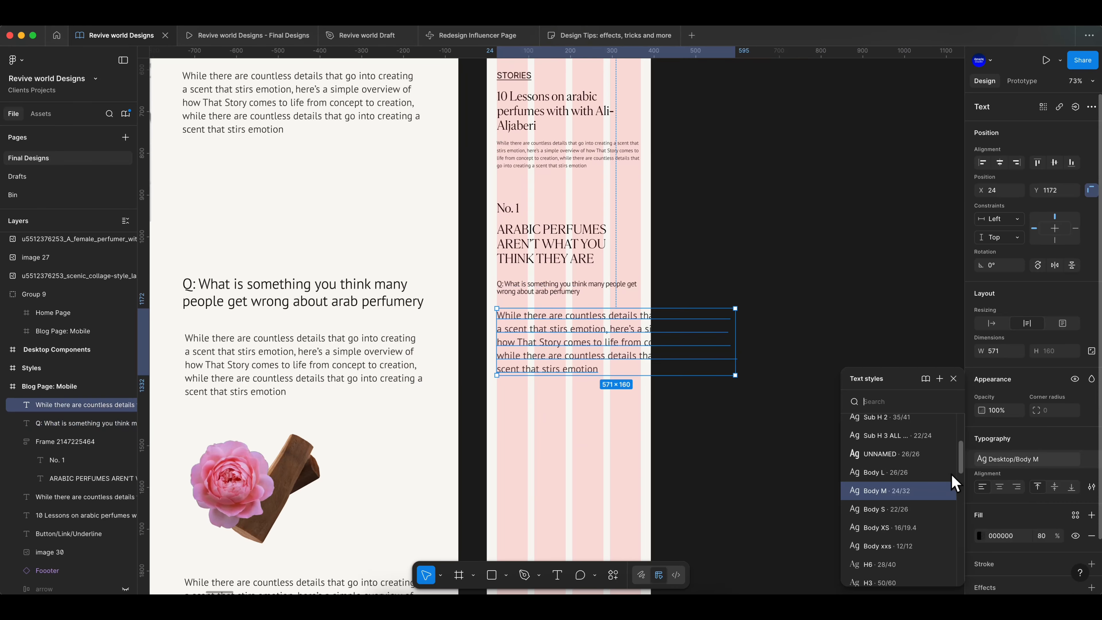
scroll(895, 534, "down", 2)
left_click(893, 504)
scroll(672, 374, "up", 3)
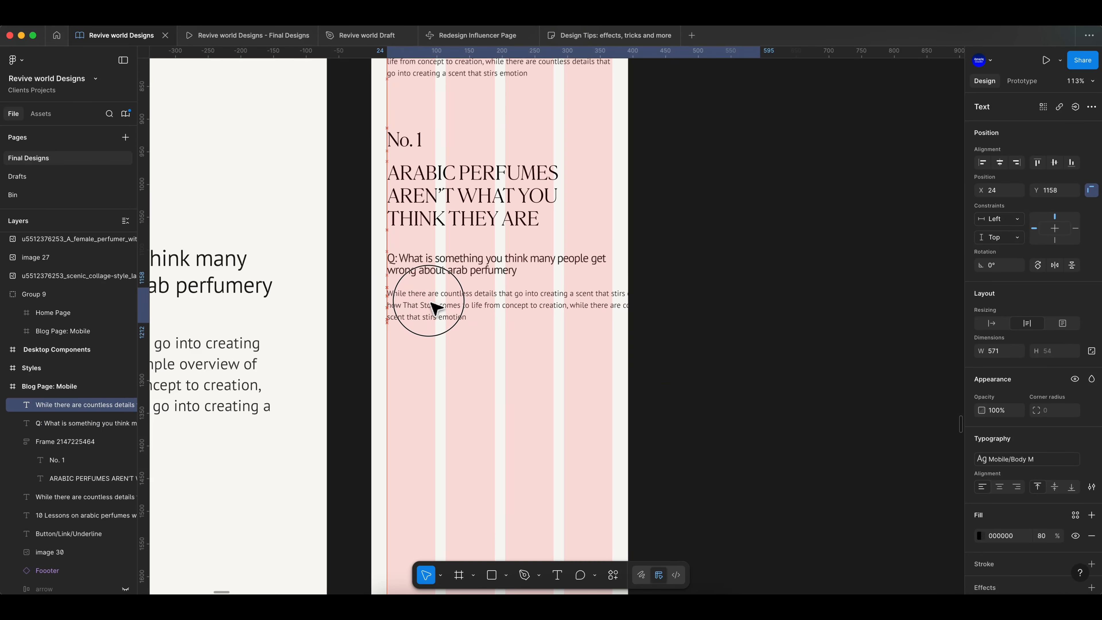
- Set the gap inside the No. 1 heading frame to 12
left_click(711, 321)
scroll(712, 330, "down", 3)
left_click(624, 252)
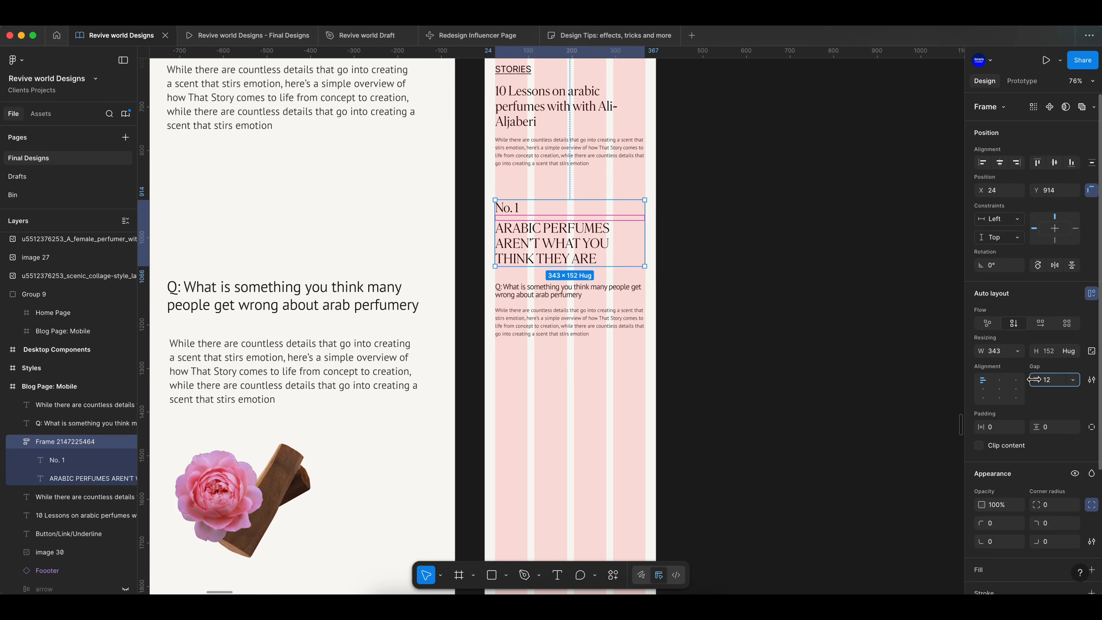
scroll(770, 342, "up", 3)
- Move the question text slightly down below the ARABIC PERFUMES heading
left_click(523, 292)
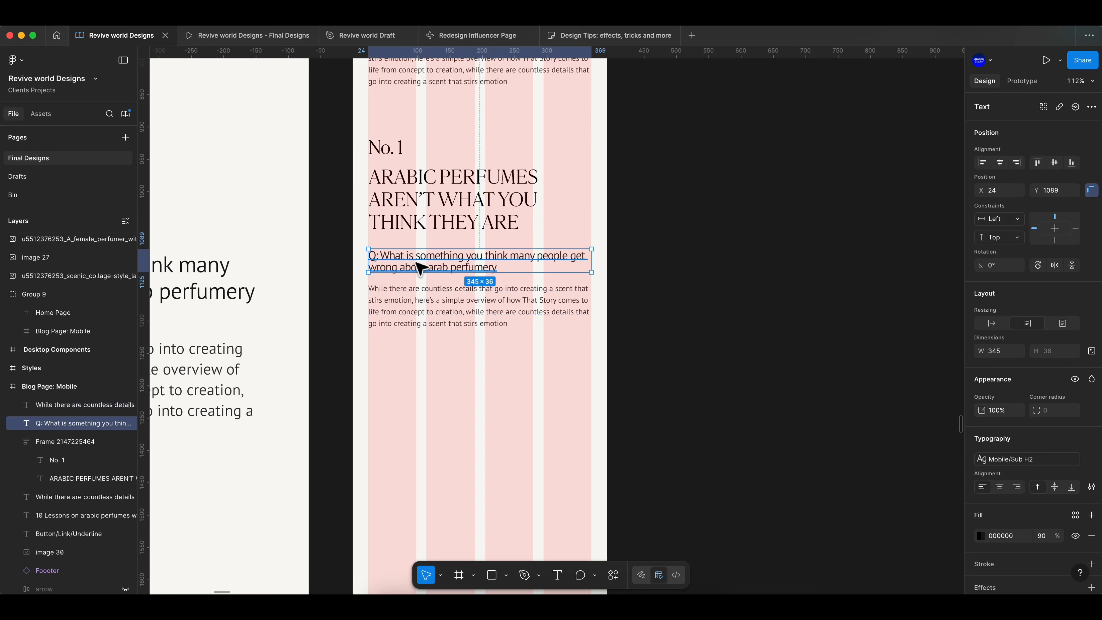
left_click(666, 276)
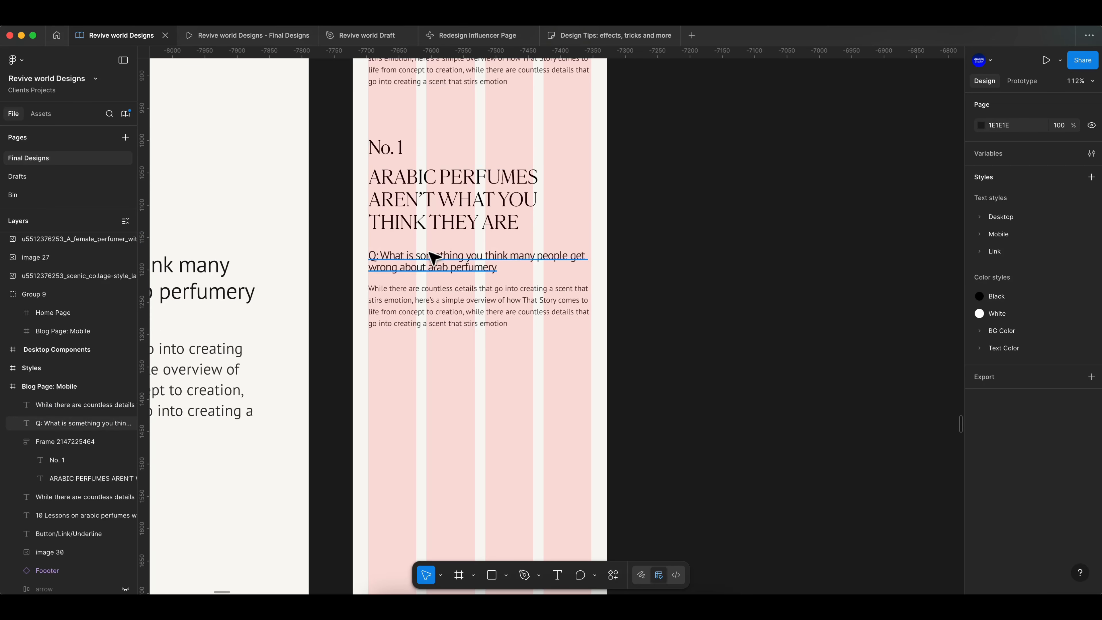
left_click_drag(434, 259, 438, 268)
left_click(769, 306)
scroll(770, 306, "down", 5)
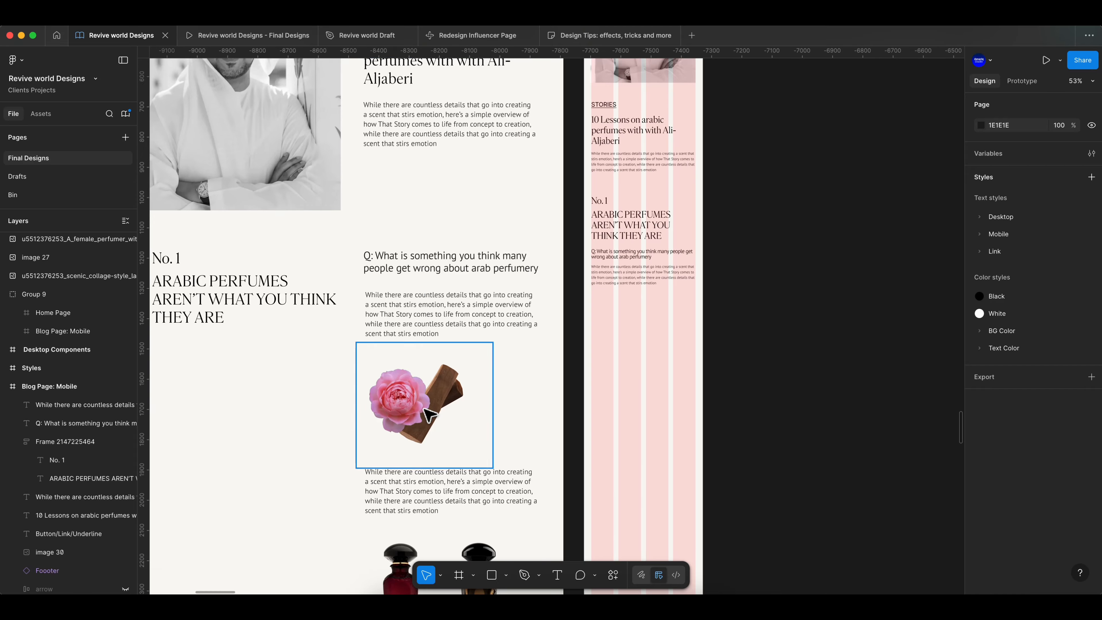
- Copy the rose illustration into the mobile frame and scale it down to about 327 × 300
right_click(405, 402)
left_click(381, 395)
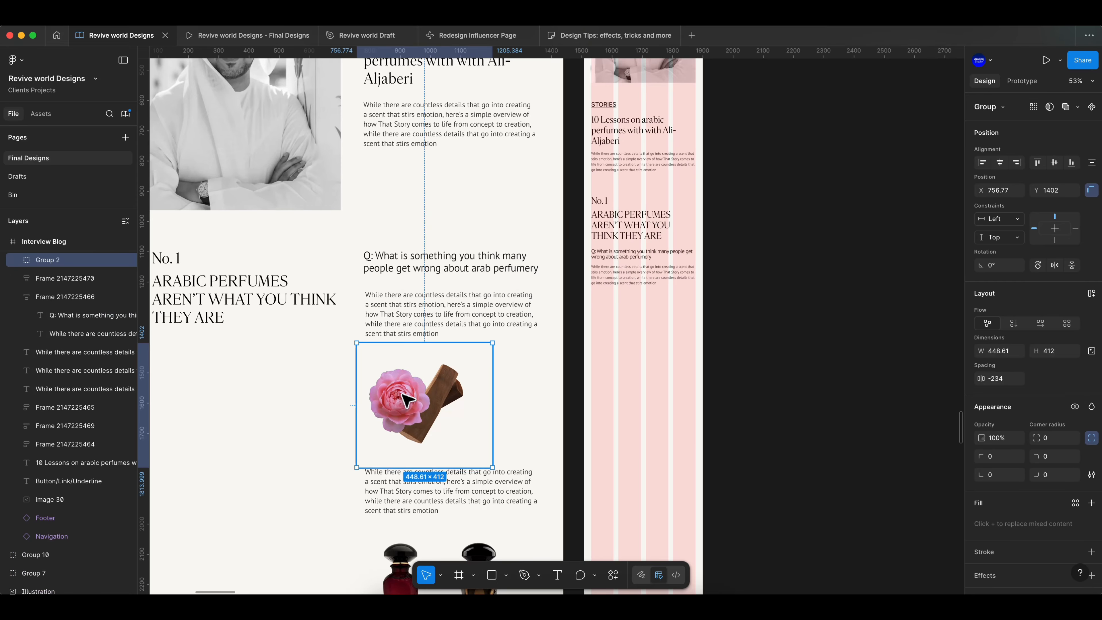
left_click_drag(401, 395, 634, 351, "alt")
key("k")
left_click_drag(696, 418, 676, 384)
scroll(676, 330, "up", 3)
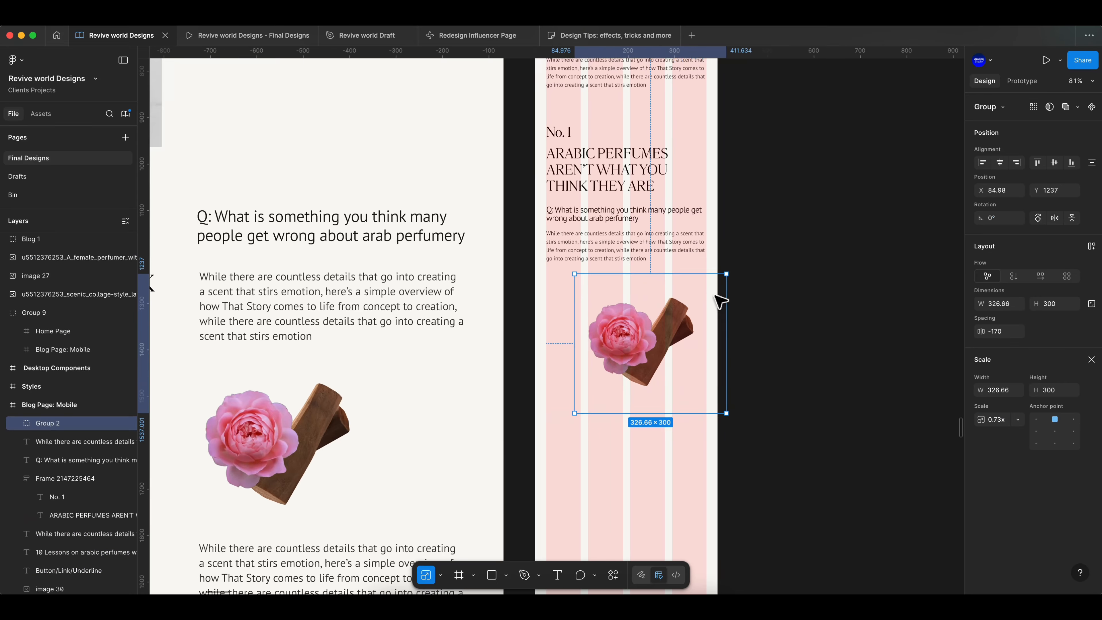
left_click(779, 356)
- Copy the paragraph following the rose into the mobile frame beneath the rose illustration
scroll(782, 360, "down", 3)
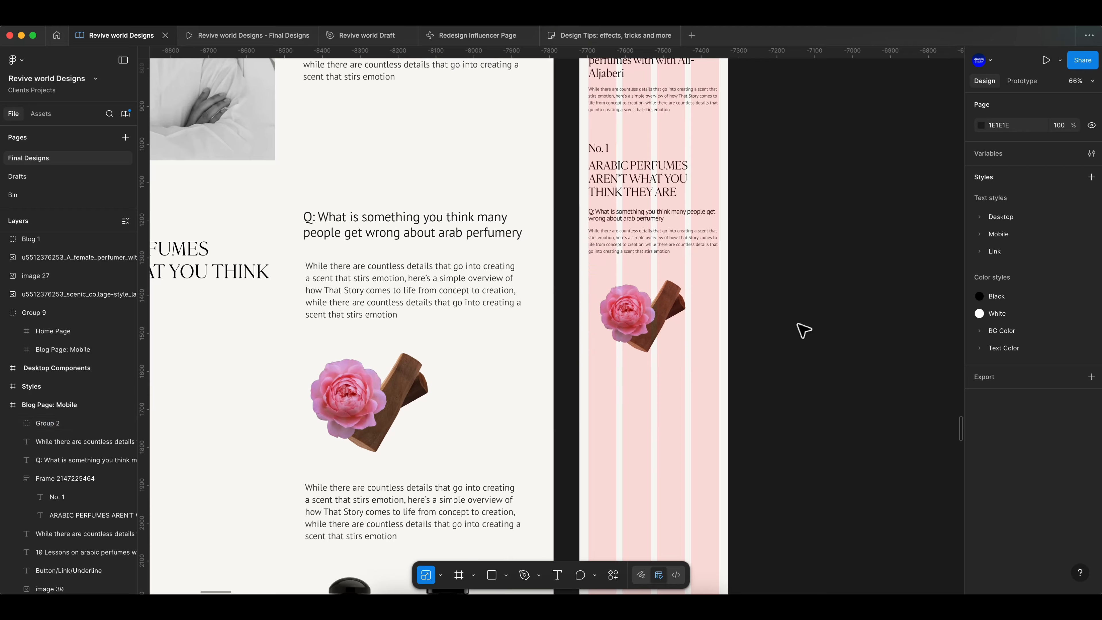
left_click(653, 325)
left_click(776, 324)
left_click(673, 314)
left_click(819, 359)
scroll(819, 359, "down", 3)
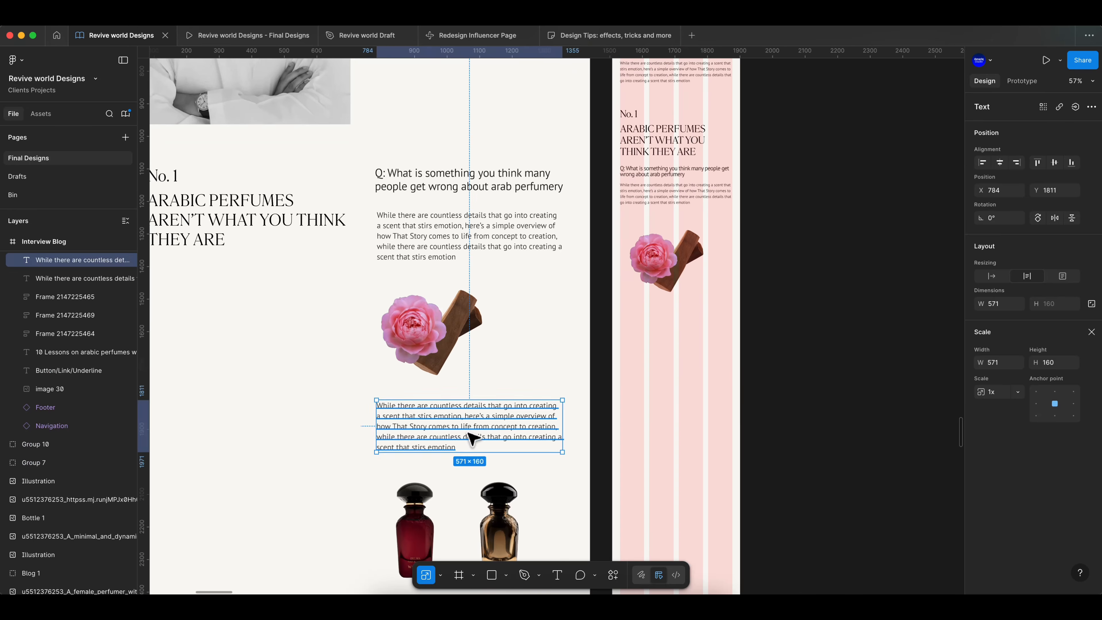
left_click_drag(467, 435, 704, 332, "alt")
key("v")
left_click(820, 243)
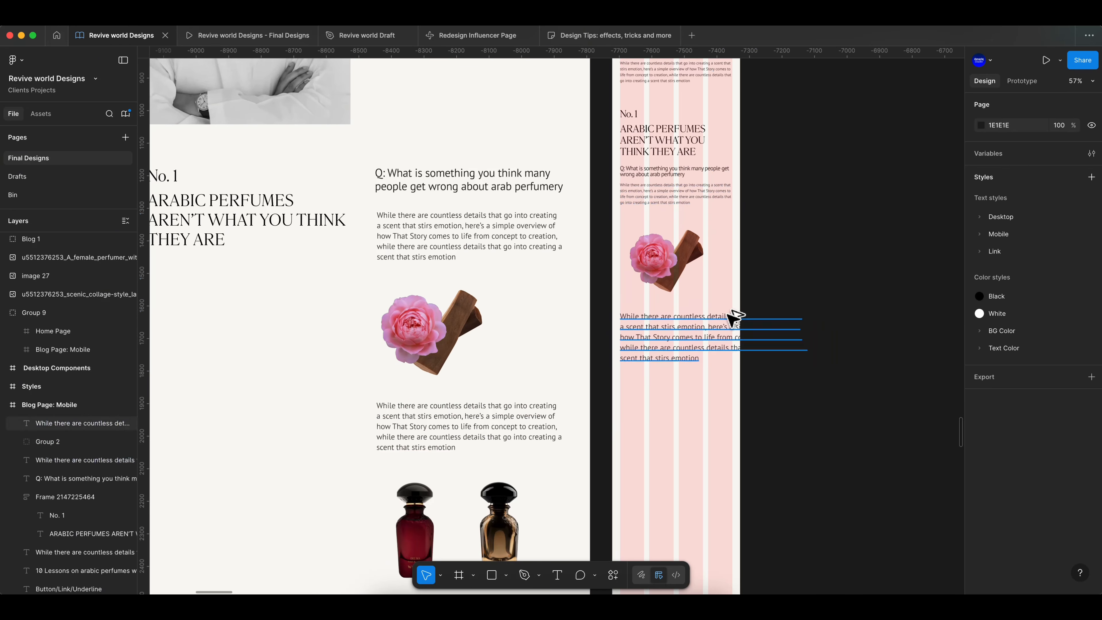
- Apply the Mobile/Body M text style to the pasted paragraph
left_click(732, 320)
left_click(1013, 459)
scroll(896, 552, "down", 2)
left_click(895, 548)
left_click(822, 419)
scroll(812, 368, "up", 5)
left_click(642, 275)
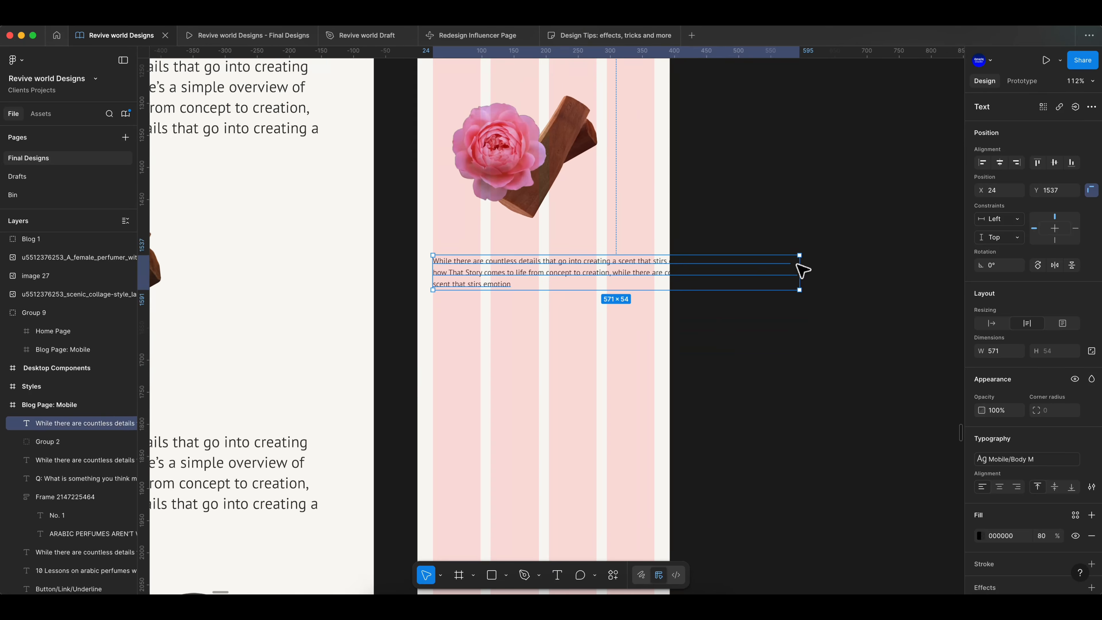
left_click(753, 274)
- Copy the two perfume bottles block into the mobile frame and scale it to 343 wide below the paragraph
scroll(753, 274, "down", 5)
scroll(780, 275, "up", 1)
scroll(780, 276, "up", 3)
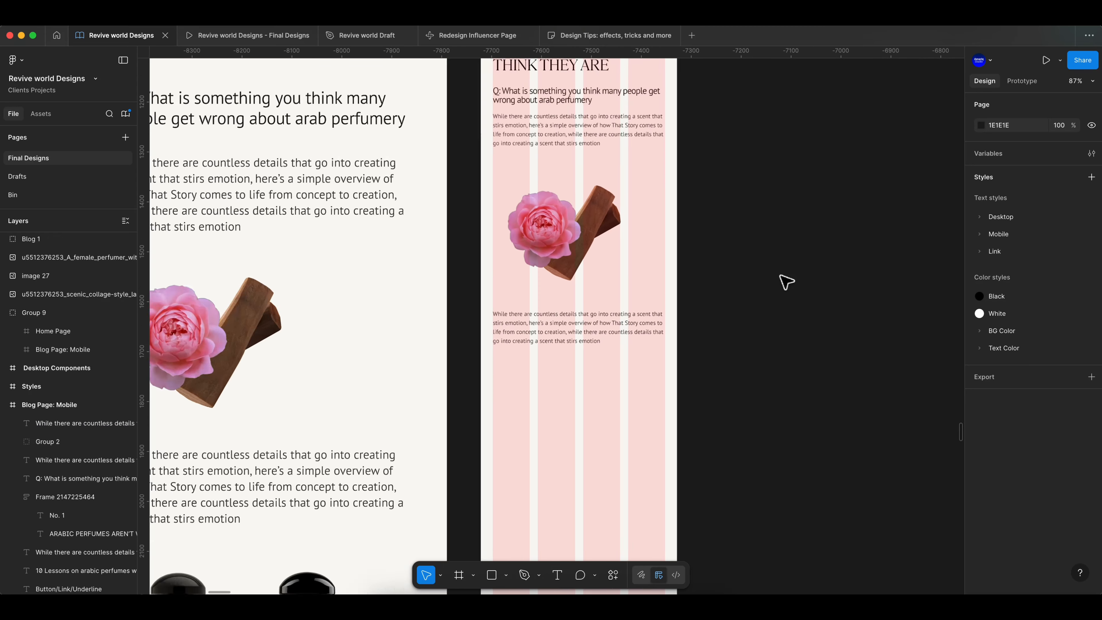
scroll(781, 275, "down", 2)
scroll(786, 283, "down", 5)
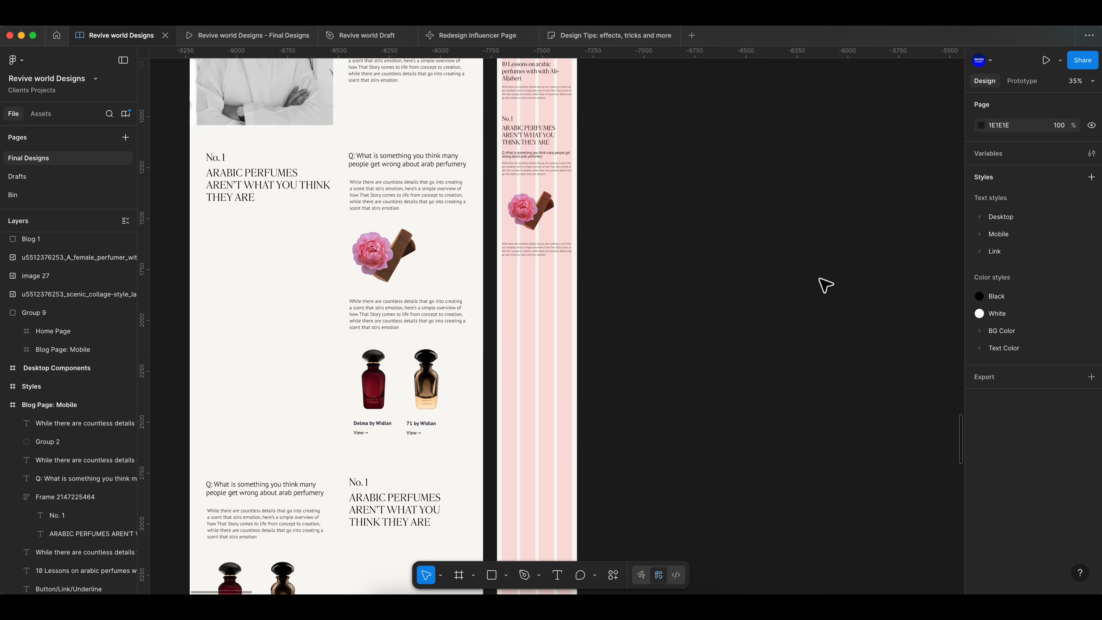
left_click(400, 391)
left_click_drag(400, 392, 571, 306)
key("k")
left_click(612, 300)
scroll(612, 299, "up", 5)
scroll(612, 300, "left", 2)
left_click_drag(499, 297, 500, 281)
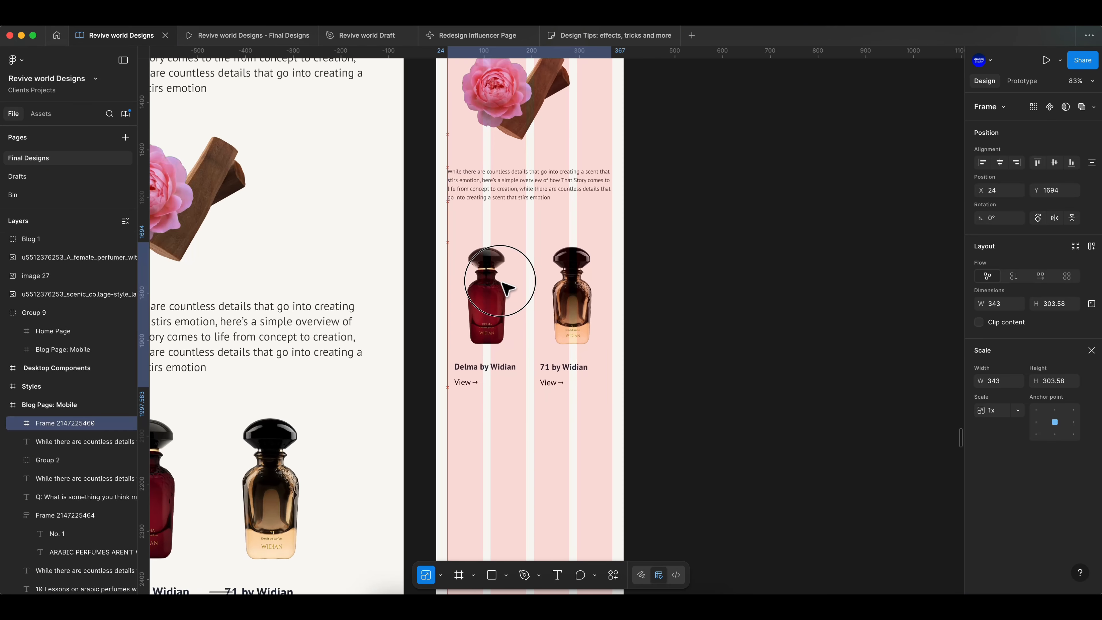
- Inspect the bottles block layers on the desktop and mobile pages
left_click(653, 317)
scroll(653, 318, "down", 2)
left_click(322, 547, "super")
left_click(1091, 334)
left_click(692, 426)
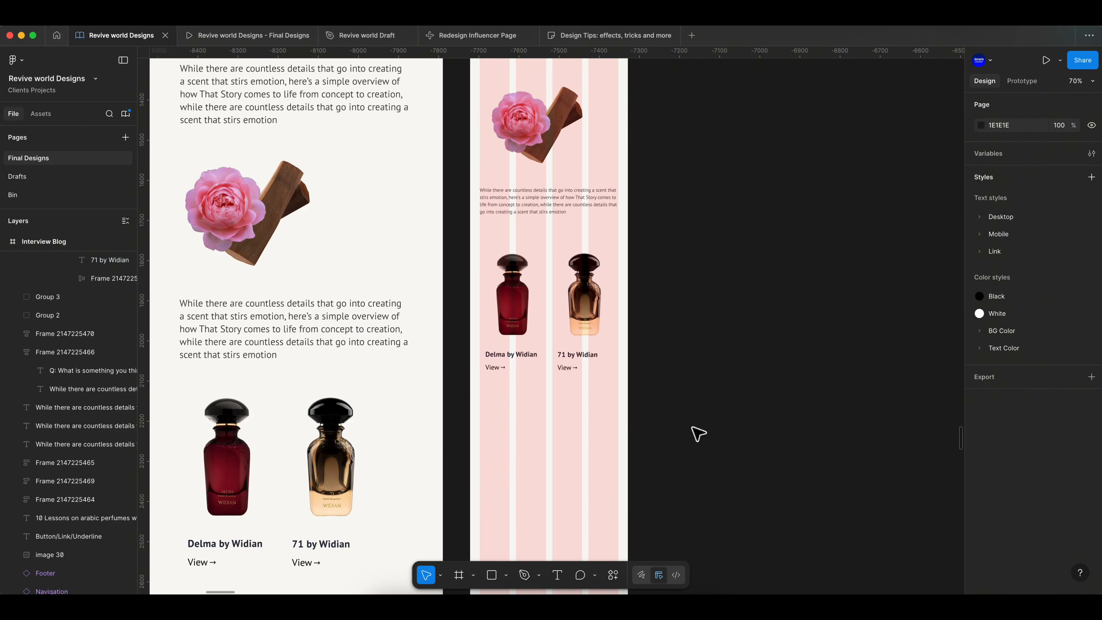
left_click(299, 564, "super")
left_click(740, 412)
scroll(740, 412, "up", 1)
left_click(589, 361)
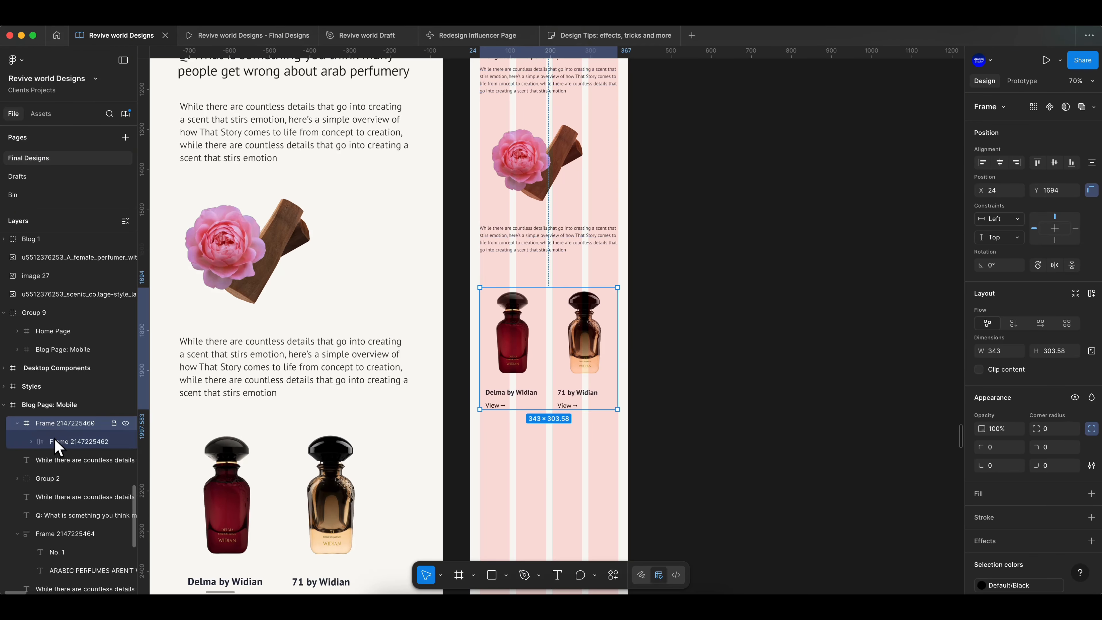
- Adjust the gap of the inner bottle row frame within the mobile bottles block
left_click(58, 445)
left_click_drag(1058, 379, 1056, 378)
left_click(712, 393)
scroll(570, 407, "up", 5)
left_click_drag(564, 346, 564, 330)
left_click(761, 323)
scroll(761, 322, "down", 4)
left_click(638, 308)
key("Return")
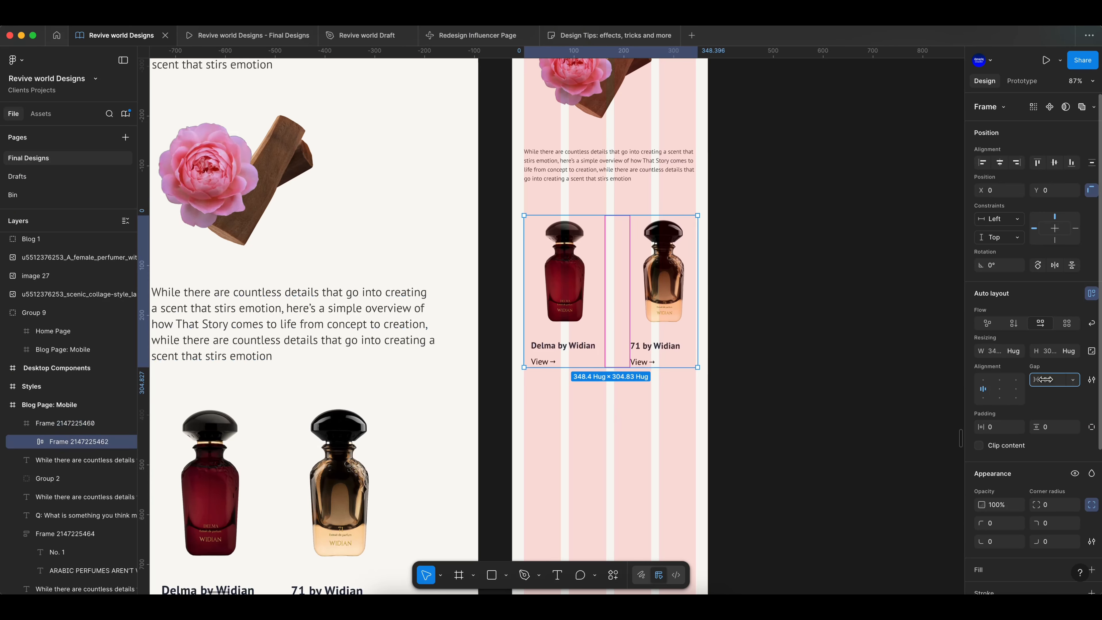
- Inspect the bottle item frames and their auto layout inside the mobile bottles block
scroll(742, 299, "down", 3)
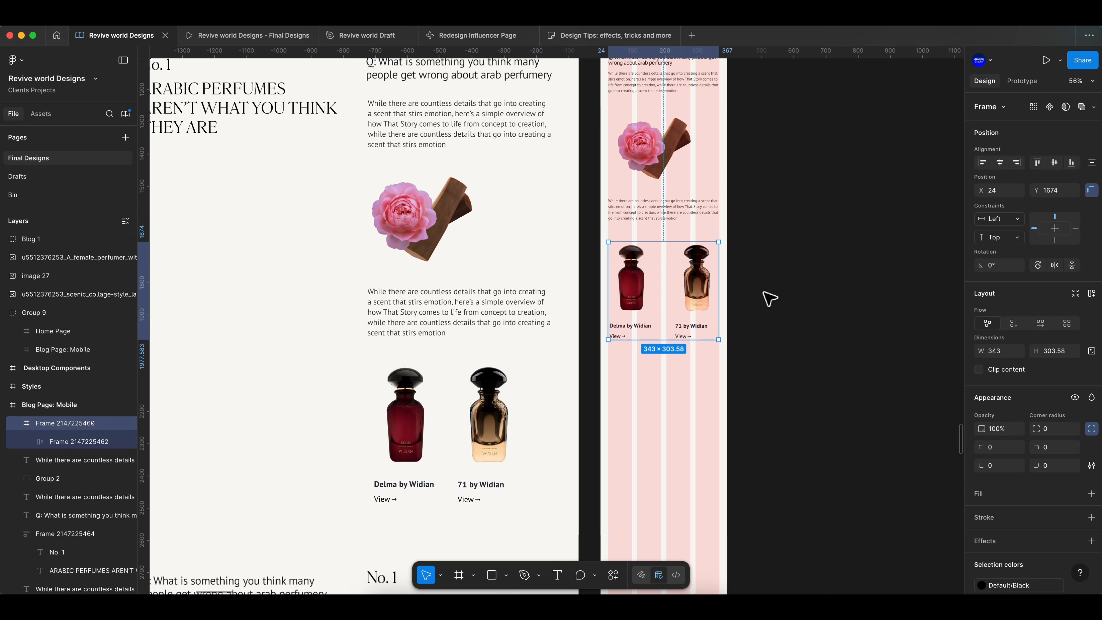
left_click(709, 287)
left_click(46, 478)
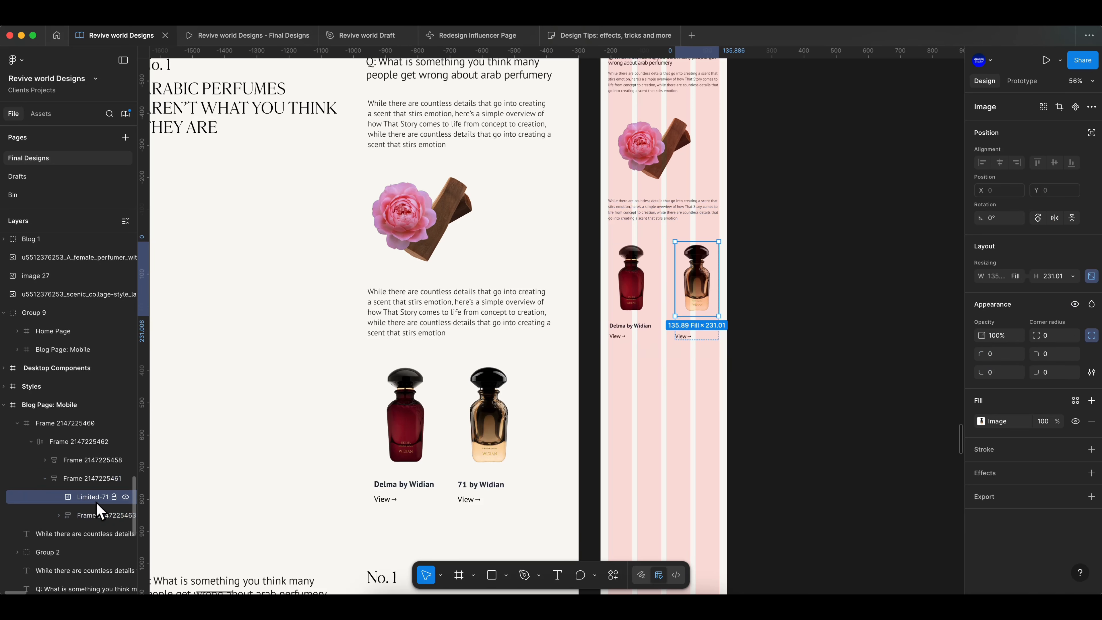
left_click(89, 517)
left_click(780, 358)
scroll(780, 358, "up", 5)
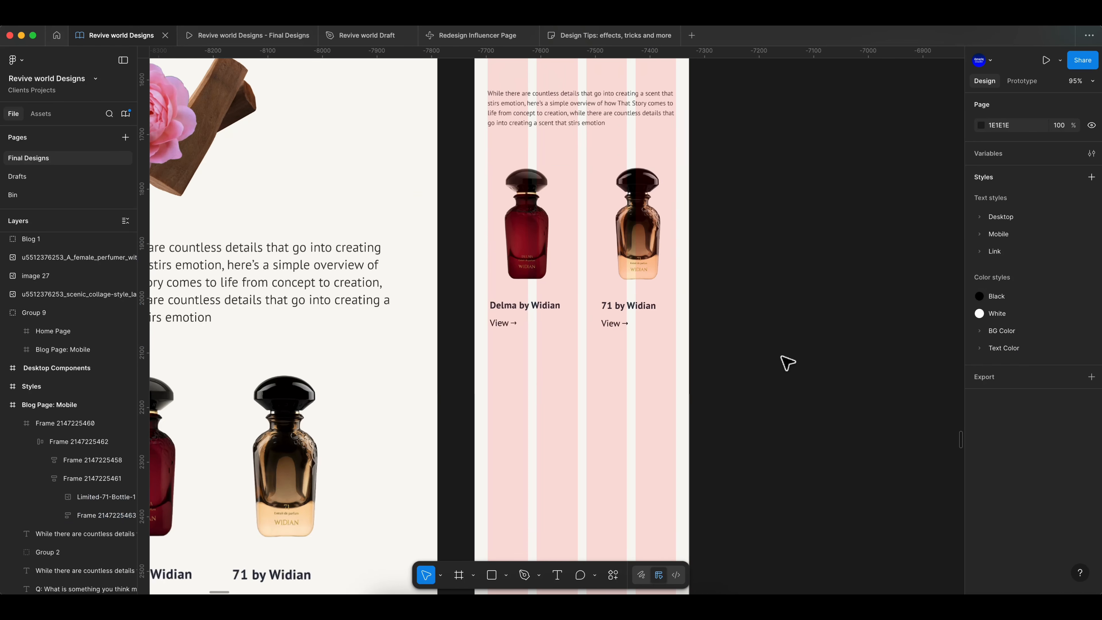
left_click(641, 262)
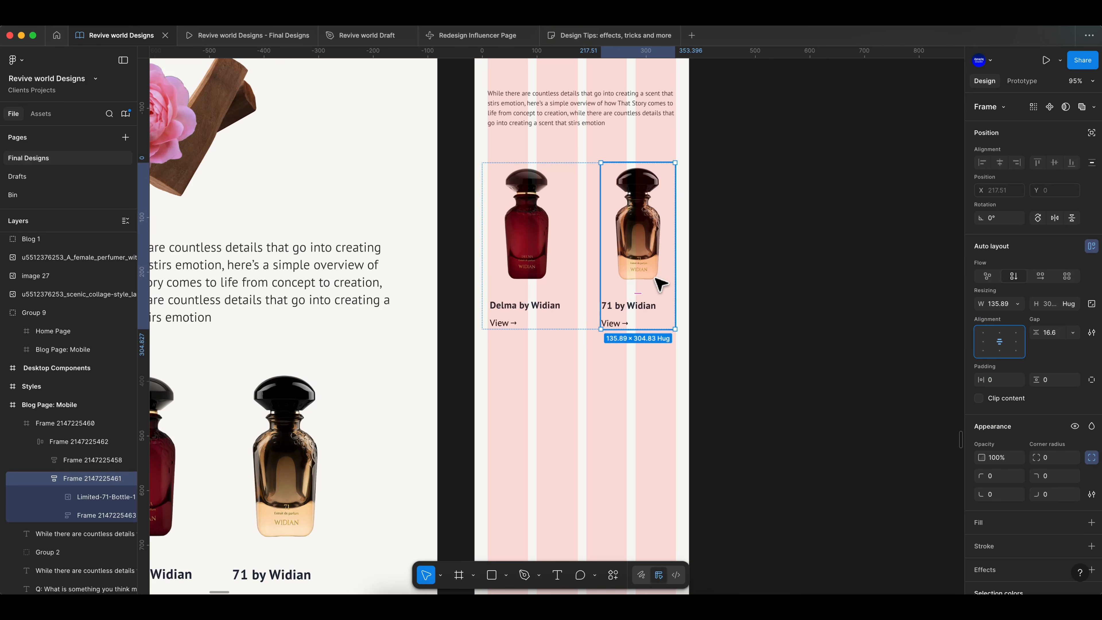
double_click(660, 285)
left_click(782, 271)
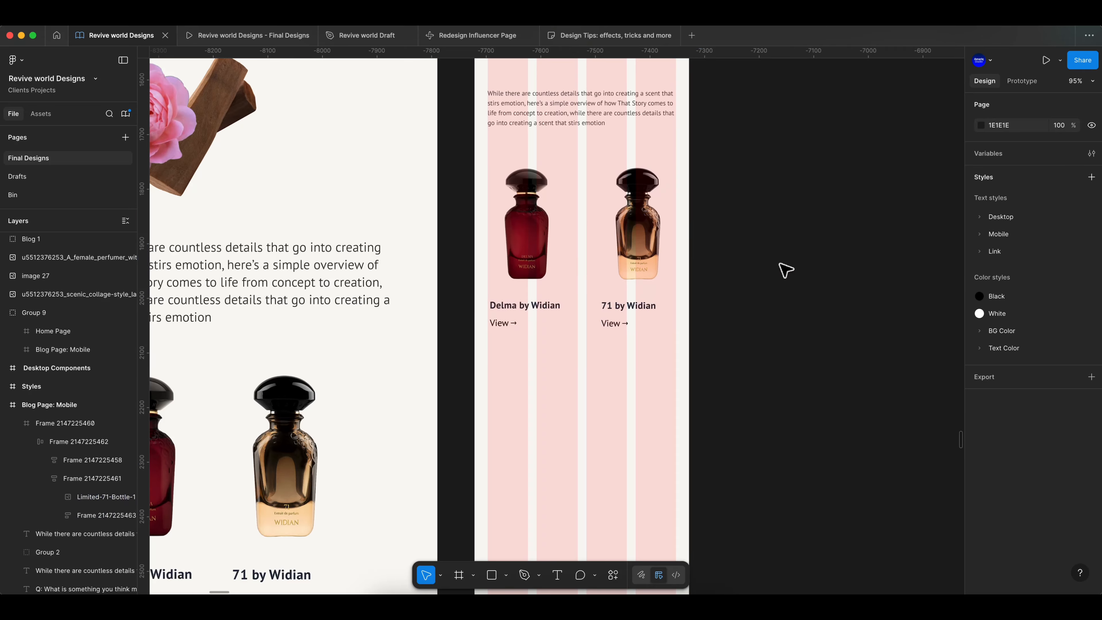
scroll(782, 271, "down", 2)
left_click(584, 273)
left_click(781, 276)
scroll(780, 277, "down", 5)
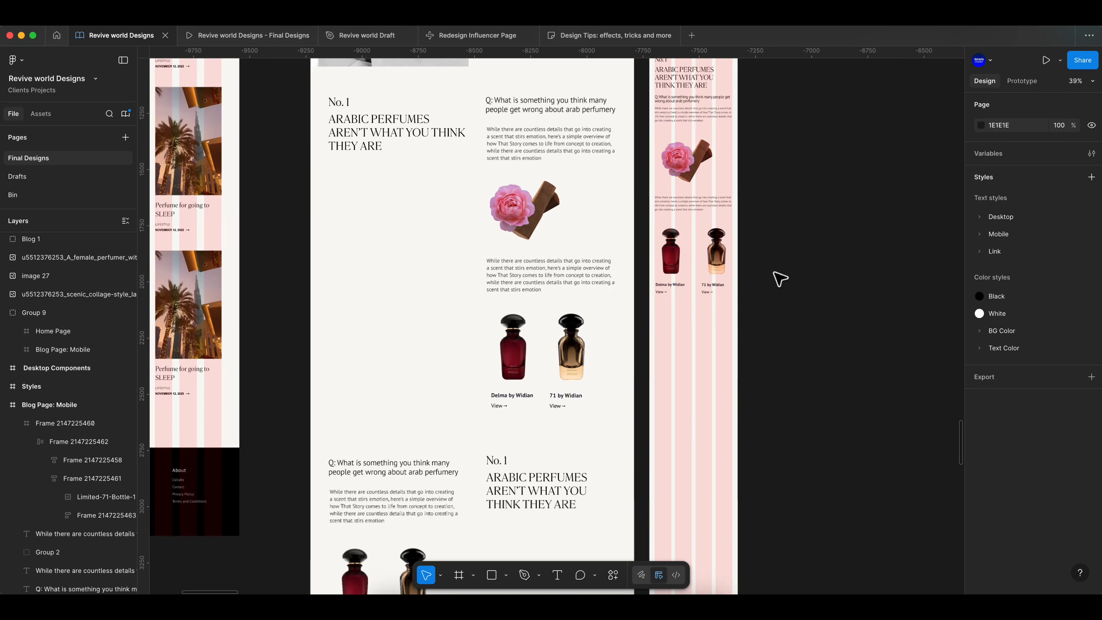
scroll(779, 276, "right", 2)
double_click(638, 262)
scroll(636, 263, "up", 6)
scroll(781, 387, "down", 1)
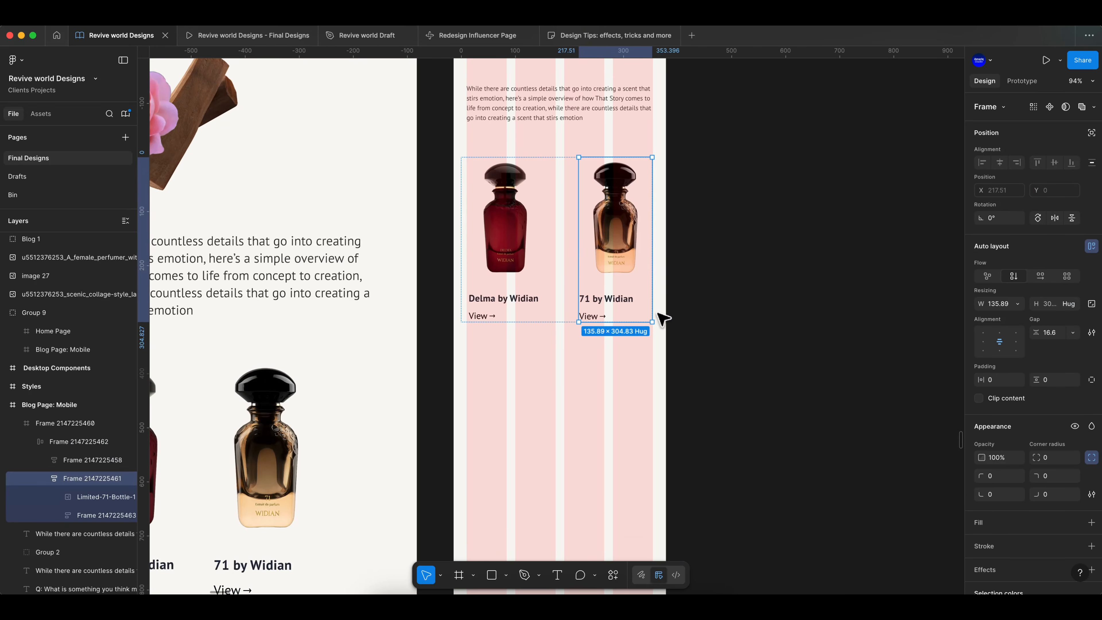
left_click(695, 289)
scroll(694, 290, "down", 8)
scroll(768, 304, "down", 2)
scroll(770, 300, "up", 1)
scroll(671, 404, "right", 2)
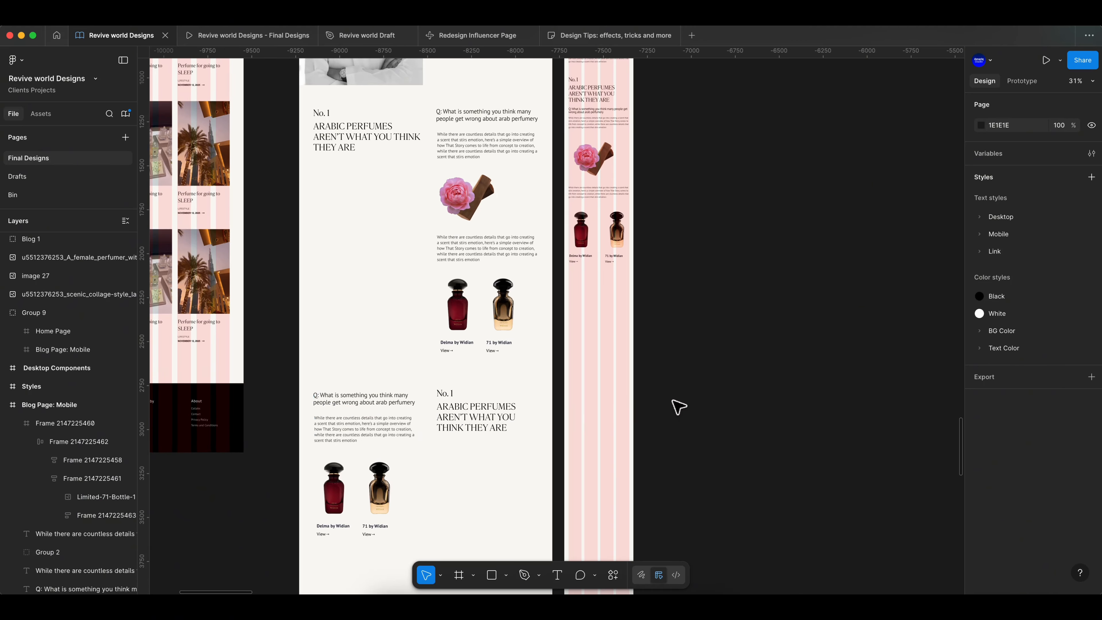
scroll(679, 211, "up", 2)
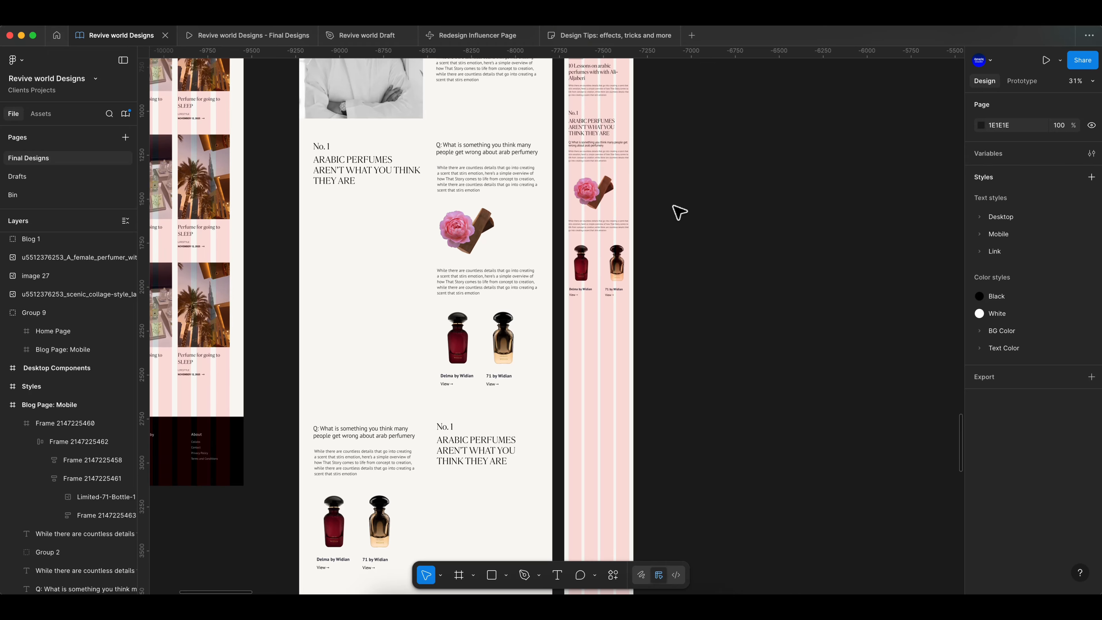
scroll(363, 433, "down", 2)
scroll(454, 458, "up", 2)
- Duplicate the No. 1 heading block and place the copy below the bottles block
left_click_drag(595, 128, 601, 373)
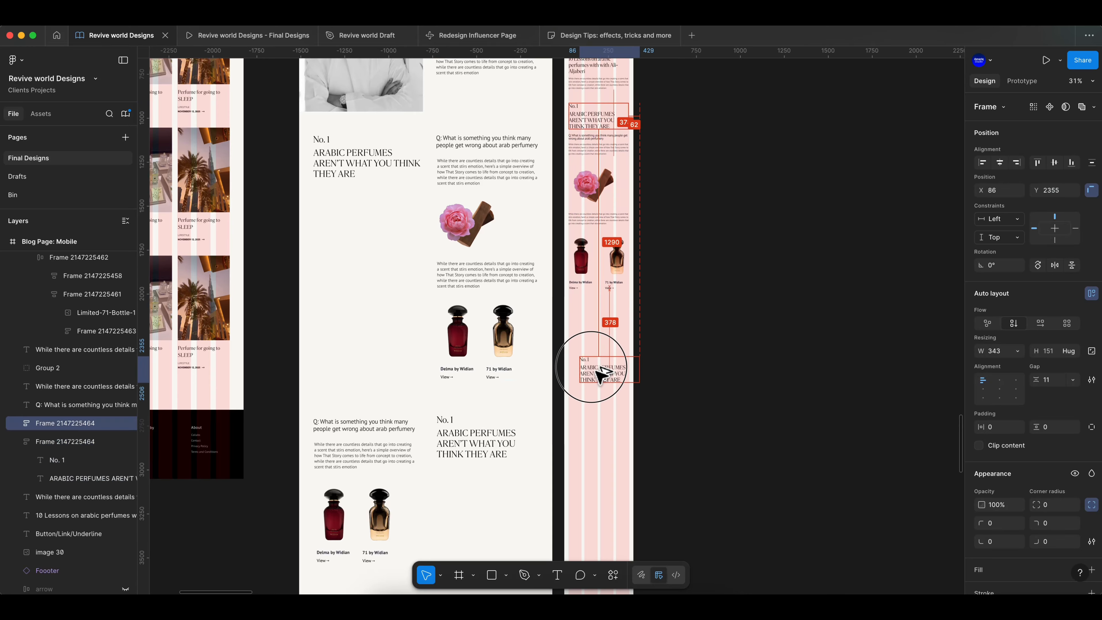
scroll(599, 354, "up", 3)
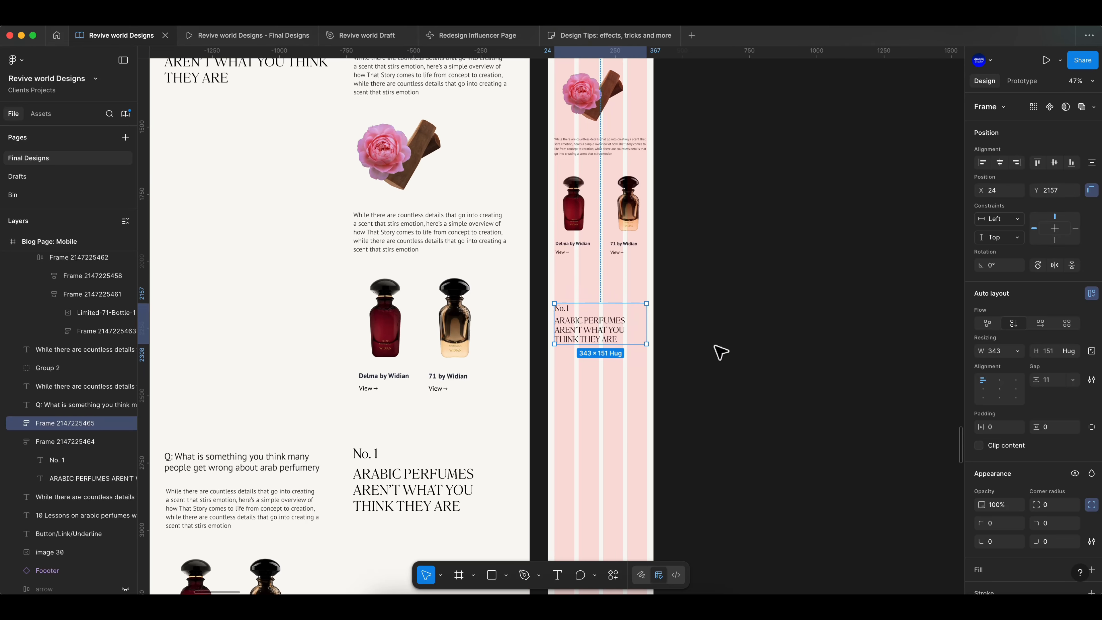
left_click(712, 358)
- Open the Mobile/H3 text style of the duplicated heading to review its settings
left_click(601, 334, "super")
left_click(1019, 411)
left_click(945, 491)
left_click(718, 572)
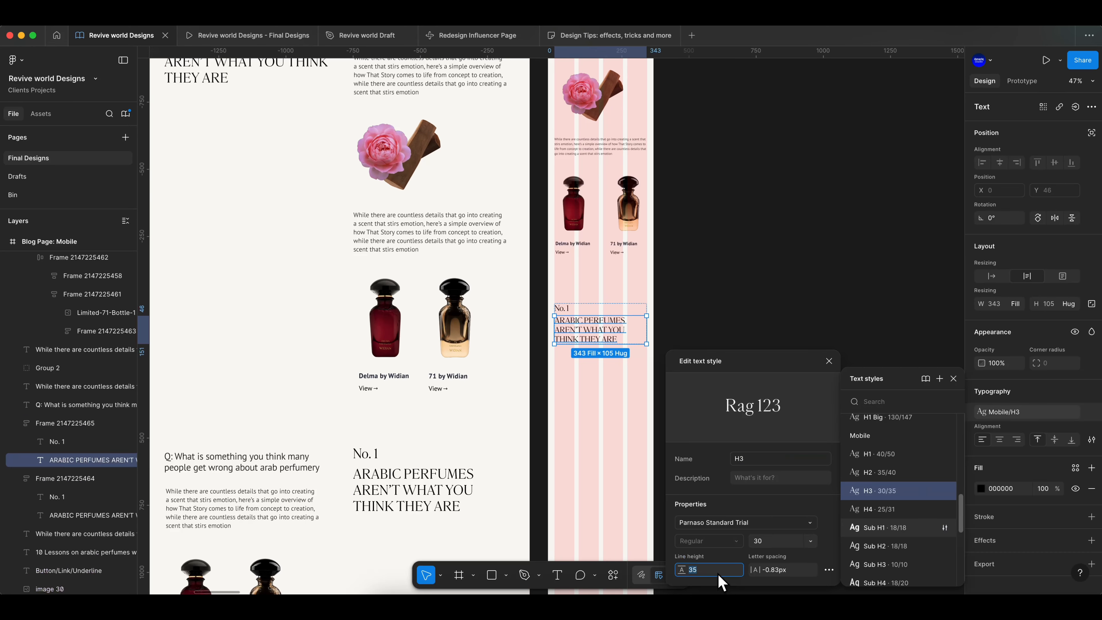
left_click(829, 361)
left_click(953, 378)
left_click(662, 350)
- Paste the question and paragraph texts below the duplicated No. 1 heading
scroll(592, 351, "up", 5)
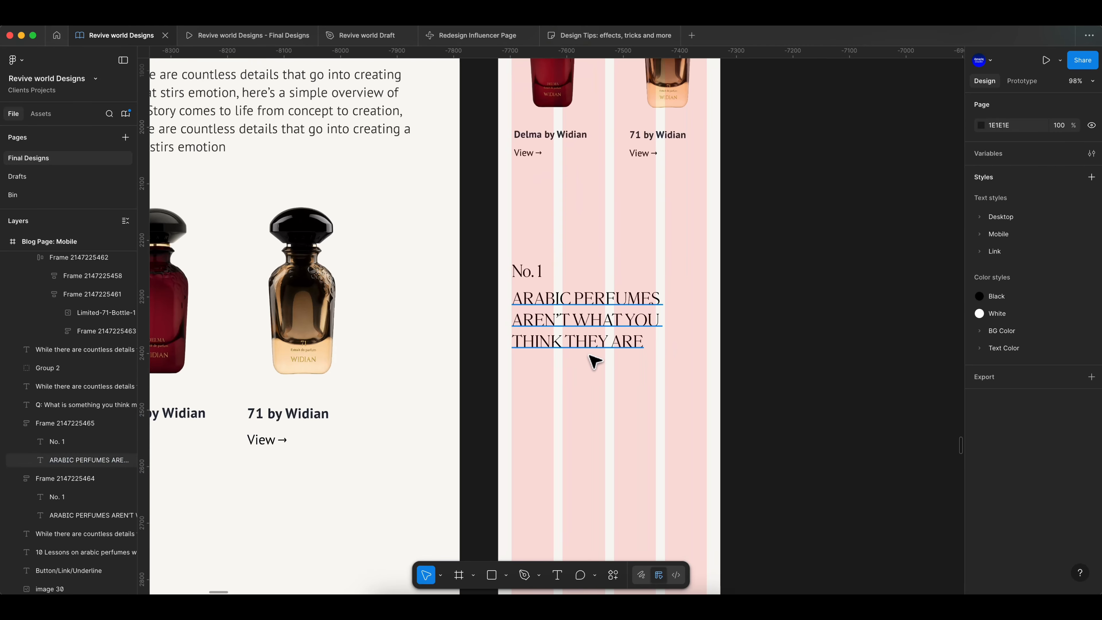
scroll(590, 351, "down", 7)
scroll(607, 312, "up", 3)
scroll(625, 265, "up", 3)
scroll(531, 313, "up", 5)
left_click(495, 300)
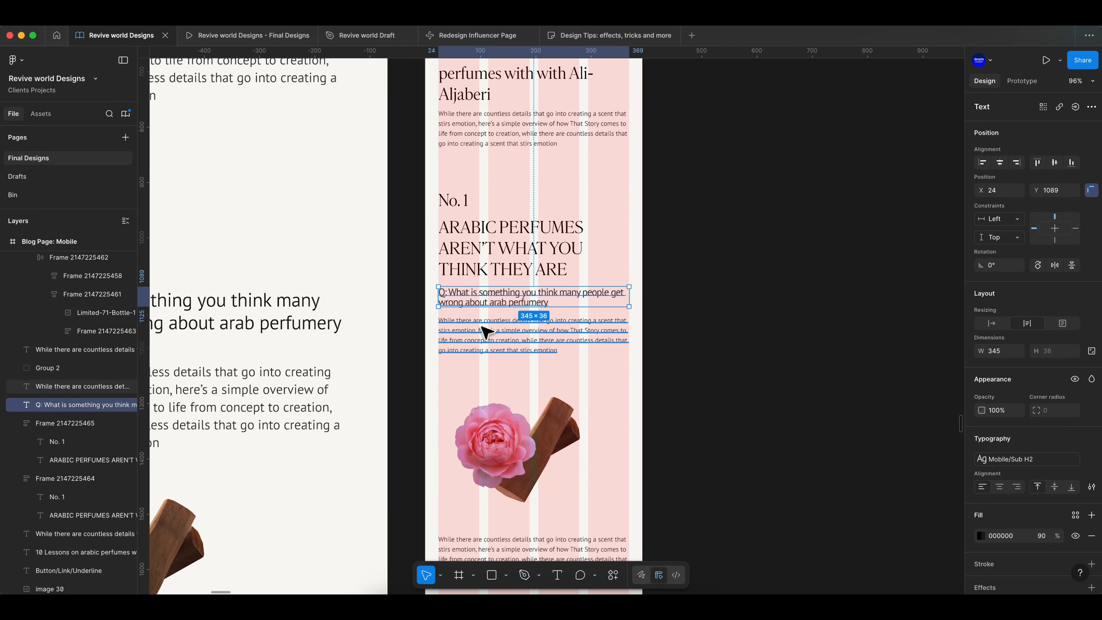
scroll(499, 347, "down", 3)
scroll(503, 304, "down", 1)
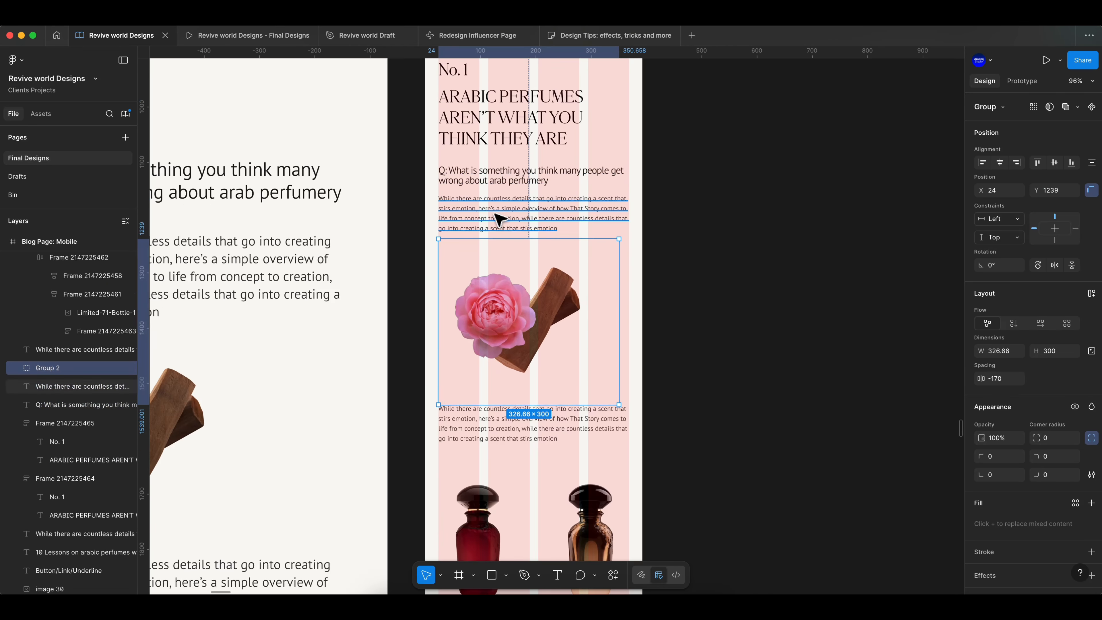
left_click(521, 239)
scroll(522, 239, "up", 2)
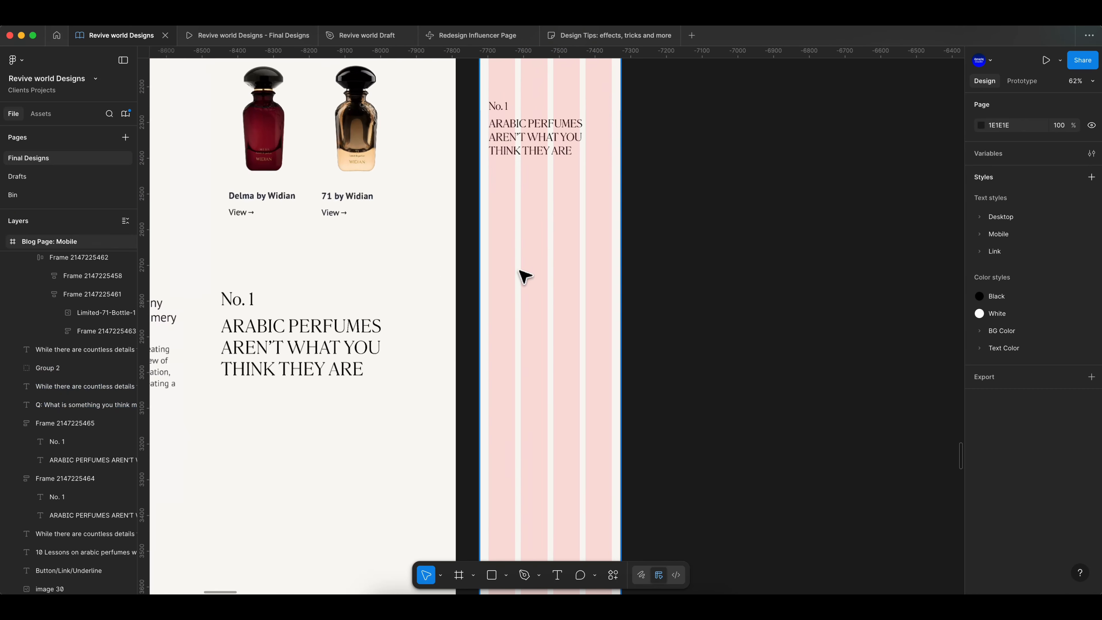
left_click(511, 251)
key("super+v")
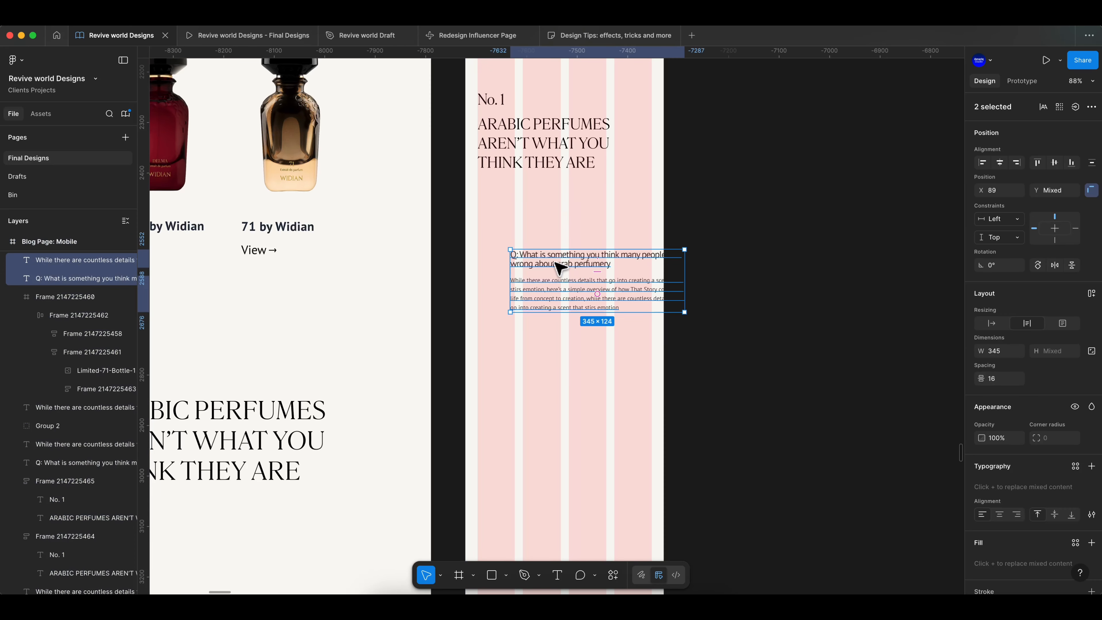
- Duplicate the bottles block below the pasted paragraph and nudge it up
left_click(710, 257)
scroll(711, 261, "down", 5)
scroll(711, 263, "up", 1)
left_click(655, 170)
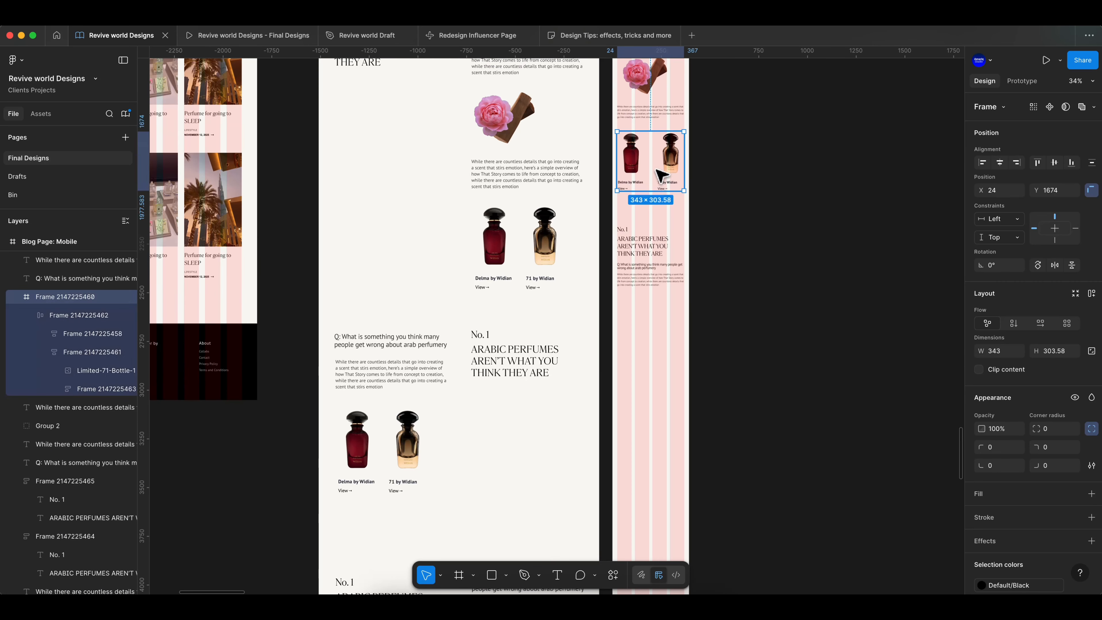
left_click_drag(655, 170, 655, 337)
left_click(722, 292)
scroll(723, 292, "up", 4)
left_click(562, 370)
key("shift+Up")
key("shift+Up")
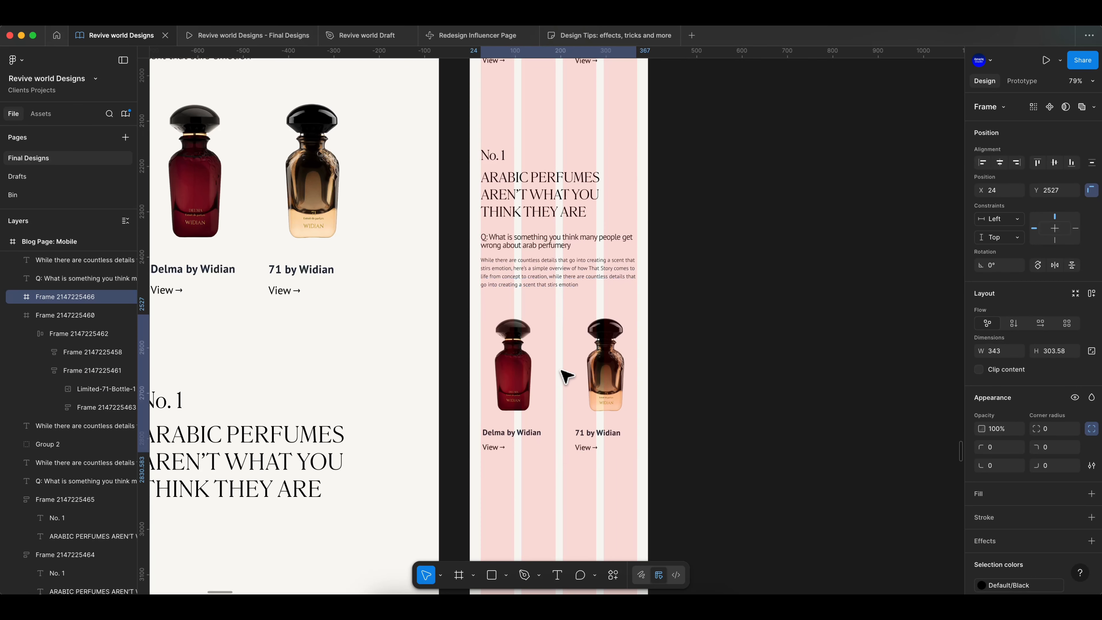
- Select the first article section's heading, texts, image and bottles blocks and wrap them in a frame
left_click(741, 357)
scroll(749, 365, "down", 5)
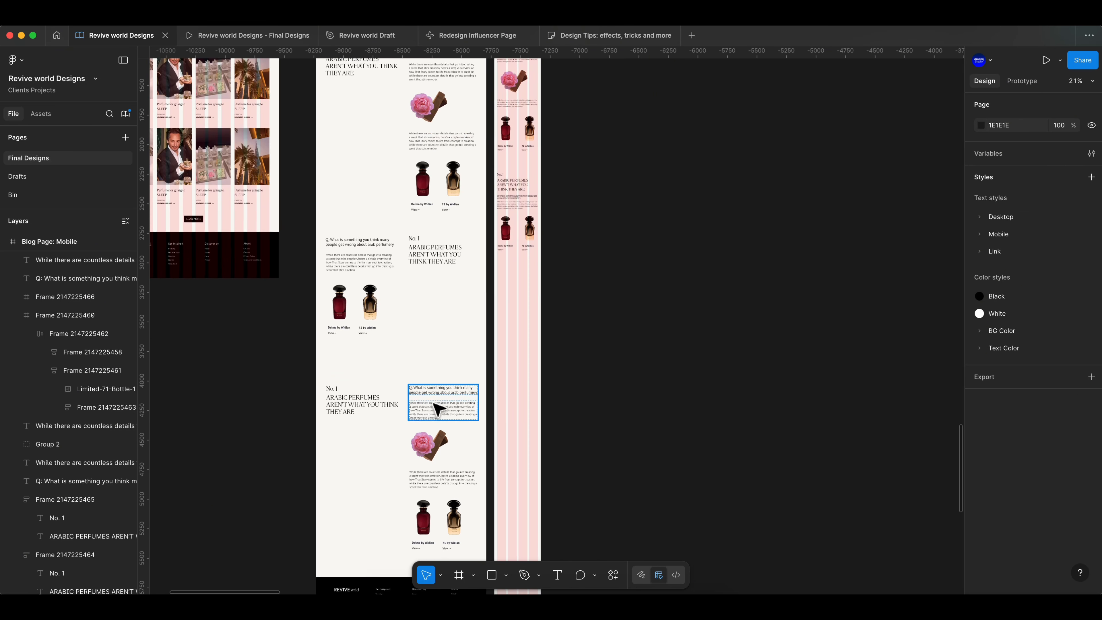
scroll(658, 251, "up", 1)
scroll(657, 252, "down", 4)
scroll(656, 272, "down", 3)
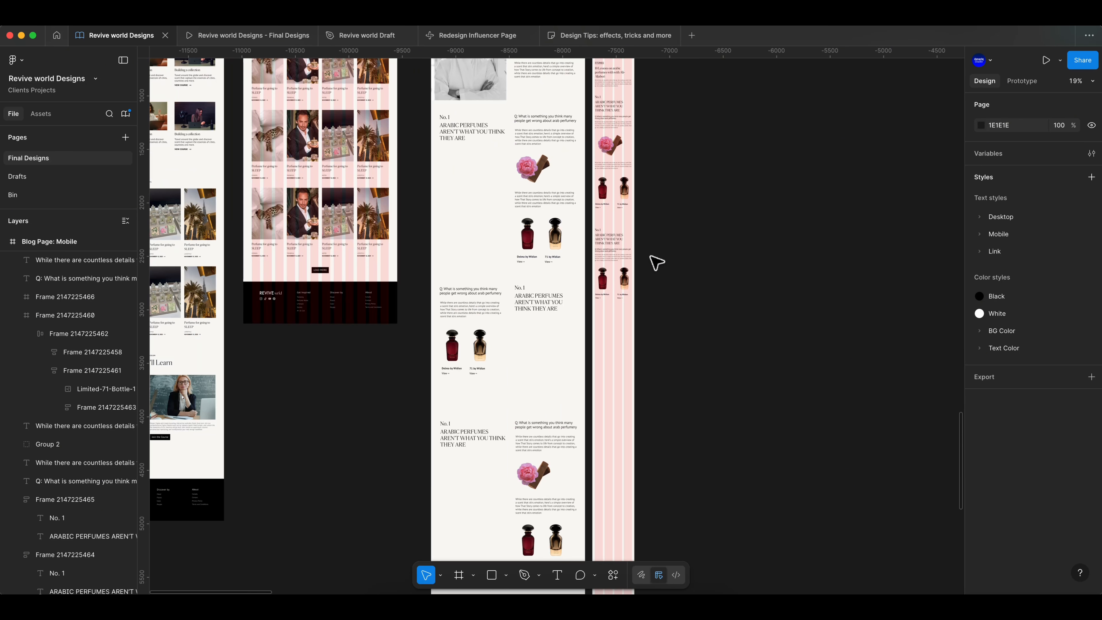
scroll(656, 272, "down", 3)
scroll(639, 320, "up", 1)
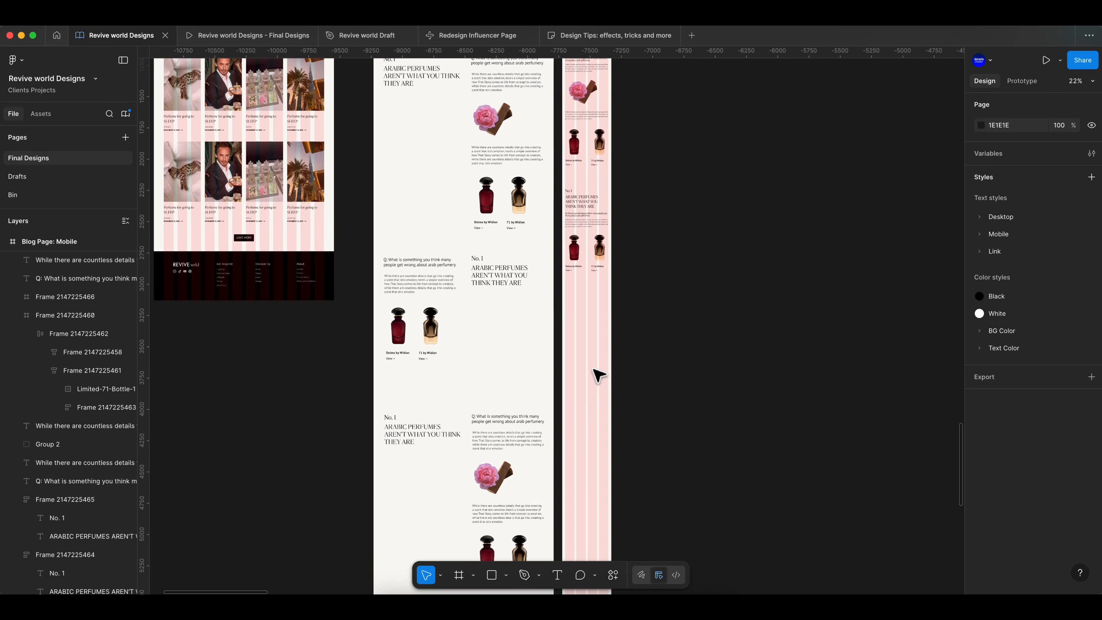
scroll(657, 347, "up", 3)
scroll(668, 212, "up", 3)
left_click(598, 167)
left_click(591, 191, "shift")
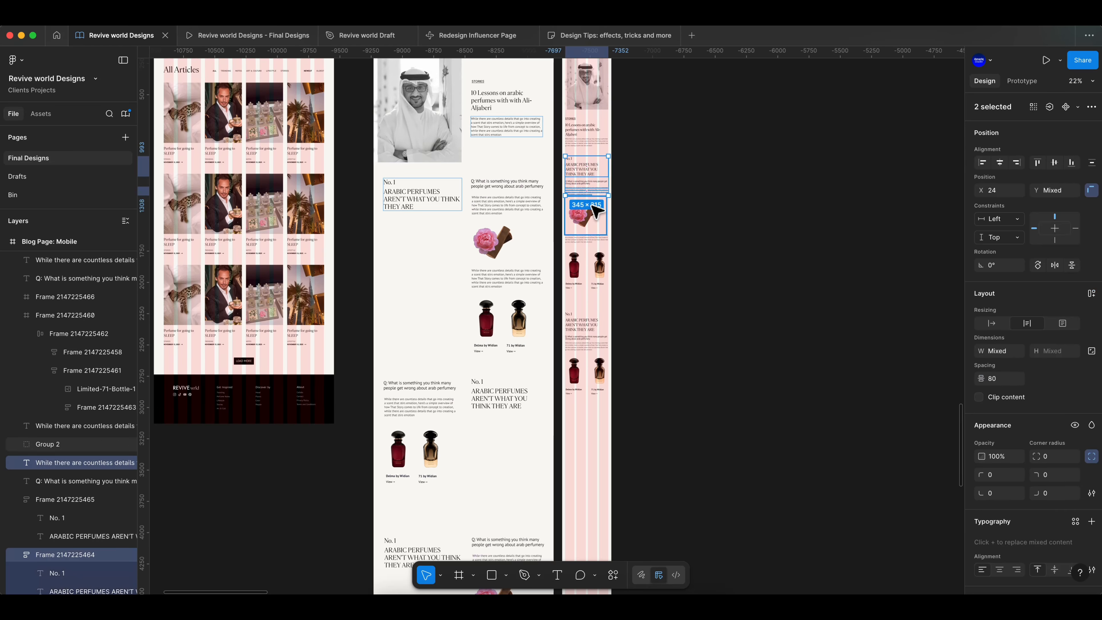
left_click(582, 262, "shift")
scroll(656, 246, "up", 5)
right_click(497, 178)
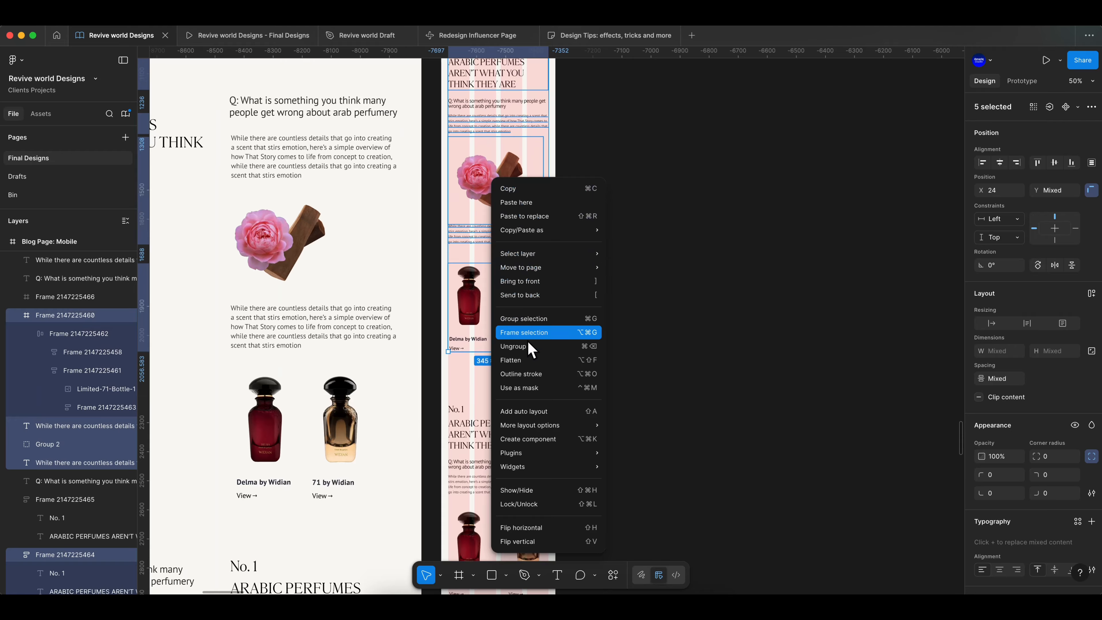
left_click(528, 334)
- Adjust the spacing between the article section frames in the mobile page
scroll(564, 382, "down", 7)
left_click(520, 183)
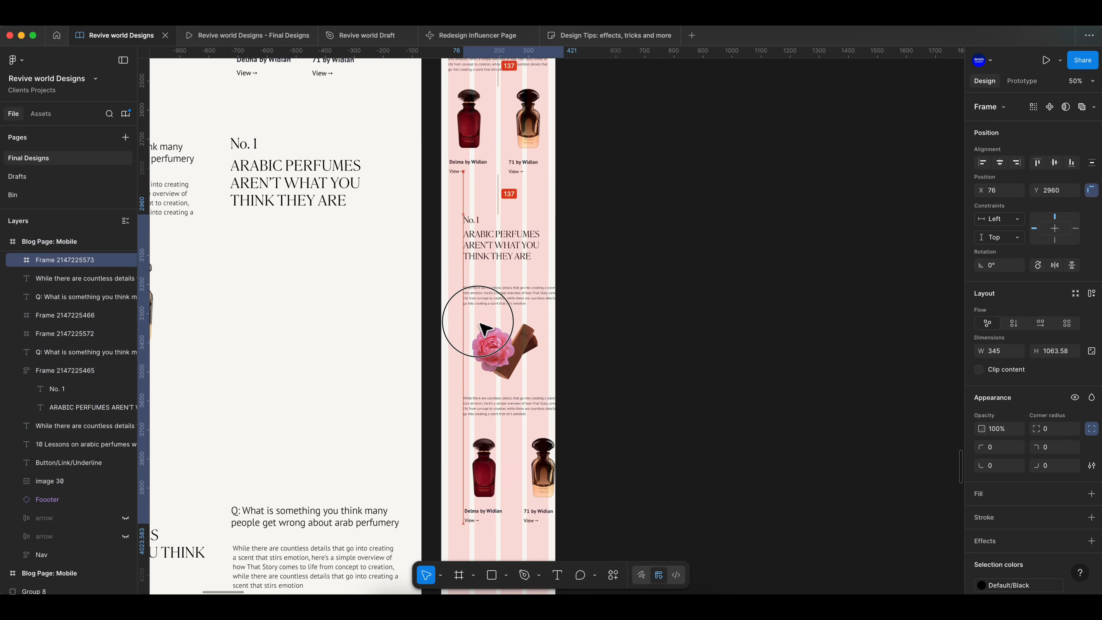
left_click(608, 334)
scroll(608, 334, "down", 3)
scroll(609, 334, "down", 1)
left_click_drag(546, 288, 546, 310)
scroll(551, 304, "up", 4)
left_click(531, 259)
left_click(532, 277, "shift")
left_click(526, 290, "shift")
scroll(525, 282, "up", 4)
left_click(638, 282)
scroll(637, 282, "down", 1)
scroll(641, 303, "down", 3)
scroll(564, 261, "up", 5)
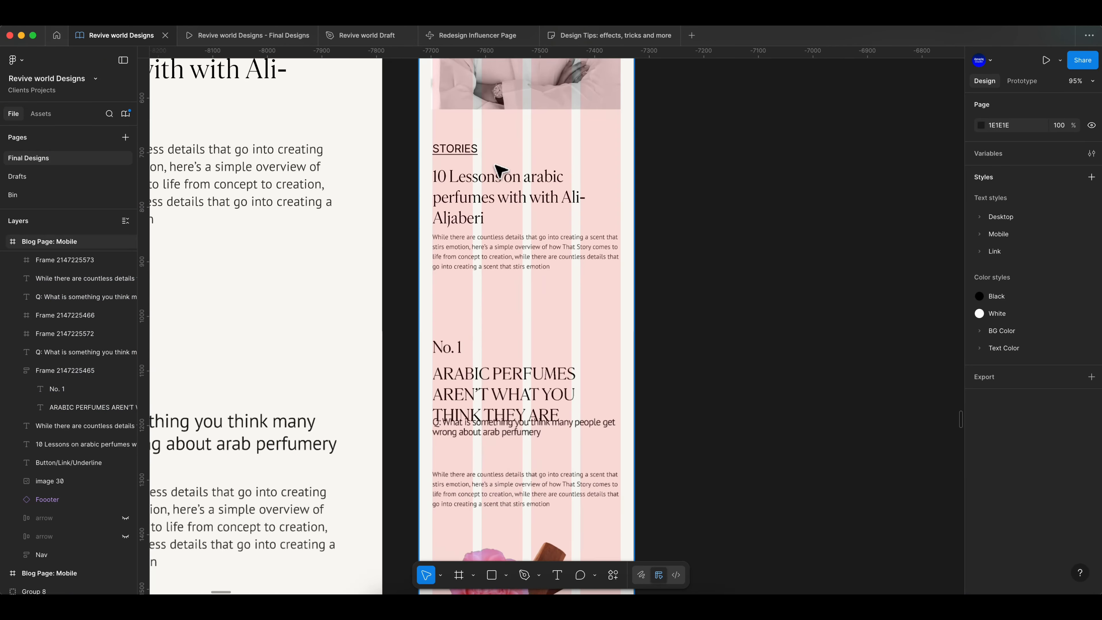
- Review the mobile page layout from top to bottom
left_click(465, 256)
left_click(774, 260)
scroll(724, 258, "down", 4)
scroll(651, 304, "down", 4)
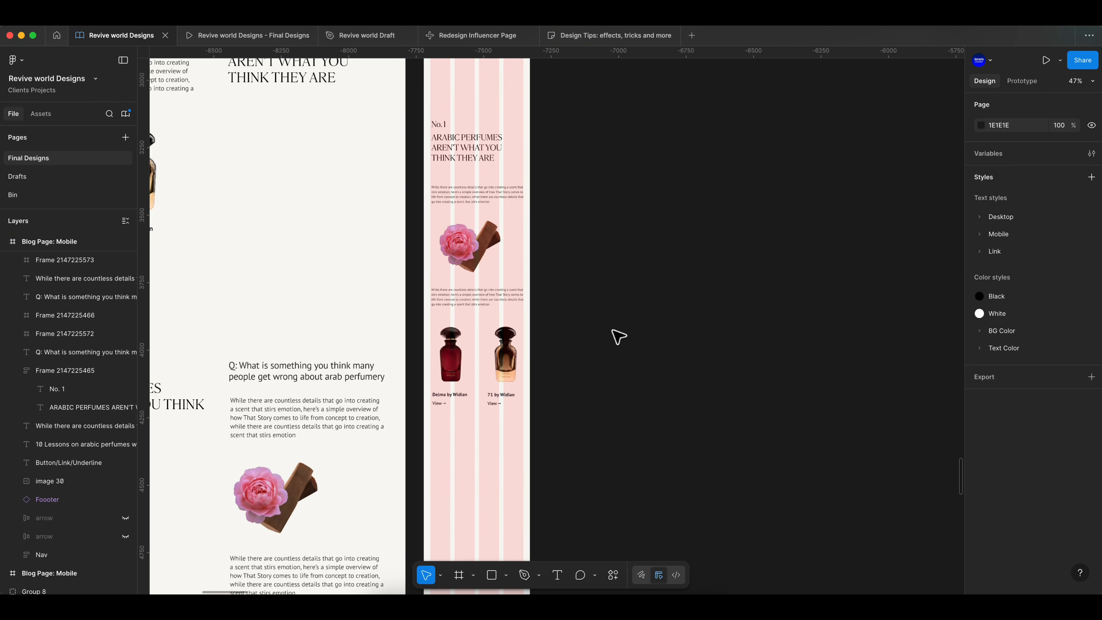
scroll(614, 337, "down", 2)
left_click(533, 349)
scroll(534, 351, "down", 3)
scroll(534, 419, "down", 4)
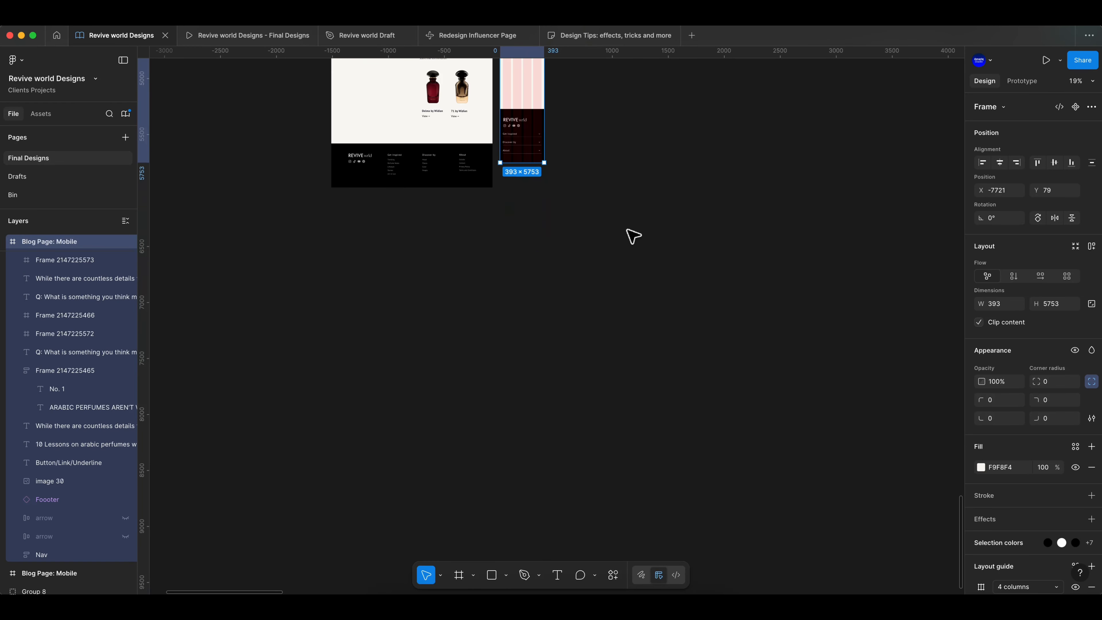
scroll(627, 231, "up", 8)
scroll(440, 417, "down", 3)
left_click_drag(528, 484, 531, 382)
left_click(567, 376)
scroll(559, 382, "up", 10)
scroll(434, 434, "up", 5)
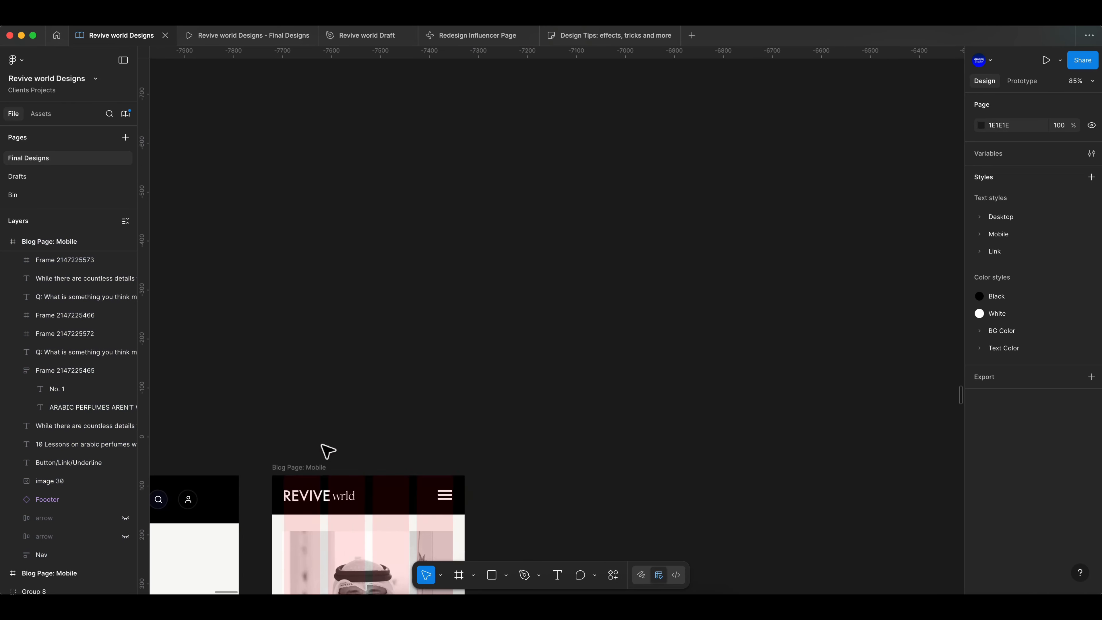
scroll(321, 444, "left", 2)
scroll(321, 443, "down", 2)
- Hide the mobile frame's layout grid and check the STORIES link's position settings
left_click(389, 398)
scroll(1050, 499, "down", 2)
left_click(1075, 526)
scroll(438, 411, "down", 8)
left_click(401, 211)
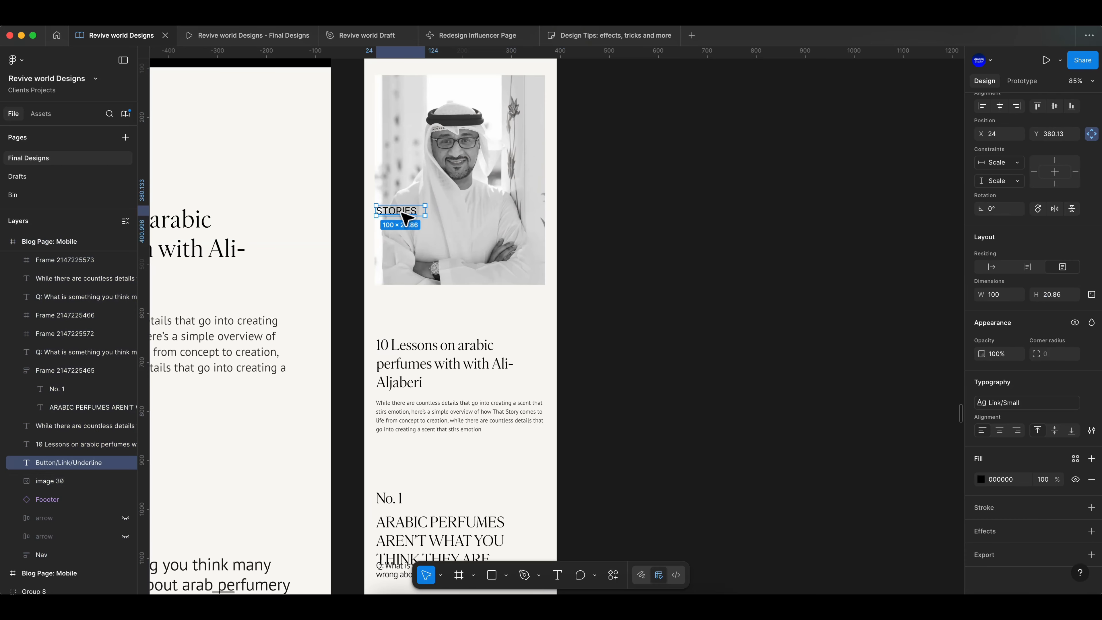
left_click(1091, 134)
left_click(635, 305)
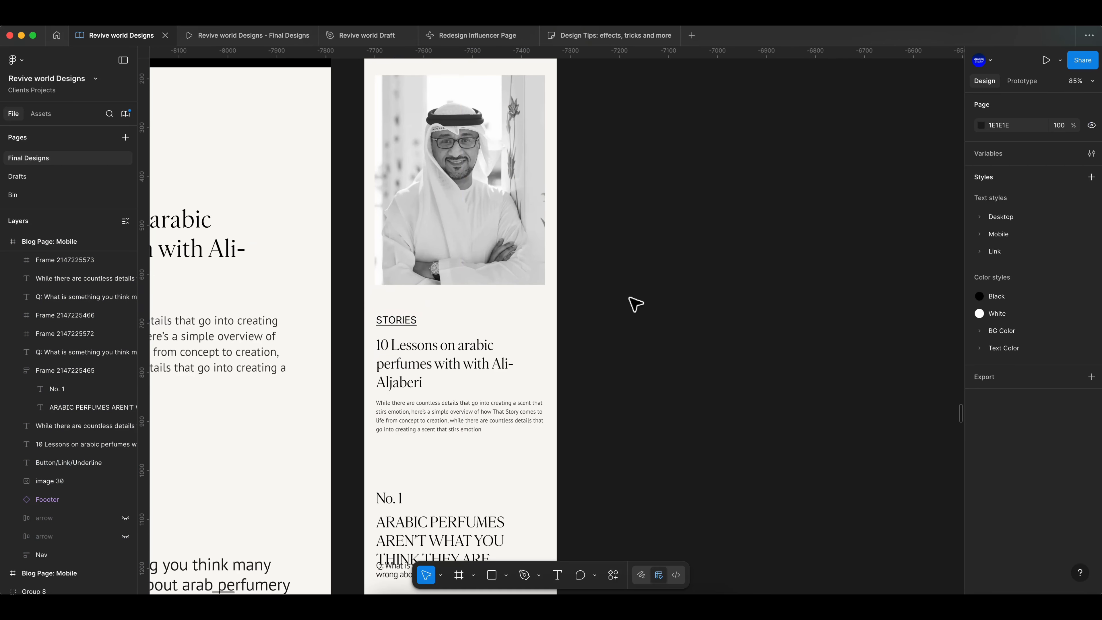
- Preview the mobile blog page in presentation mode and return to the design file
scroll(631, 311, "down", 14)
scroll(628, 323, "up", 12)
left_click(521, 330)
left_click(1046, 60)
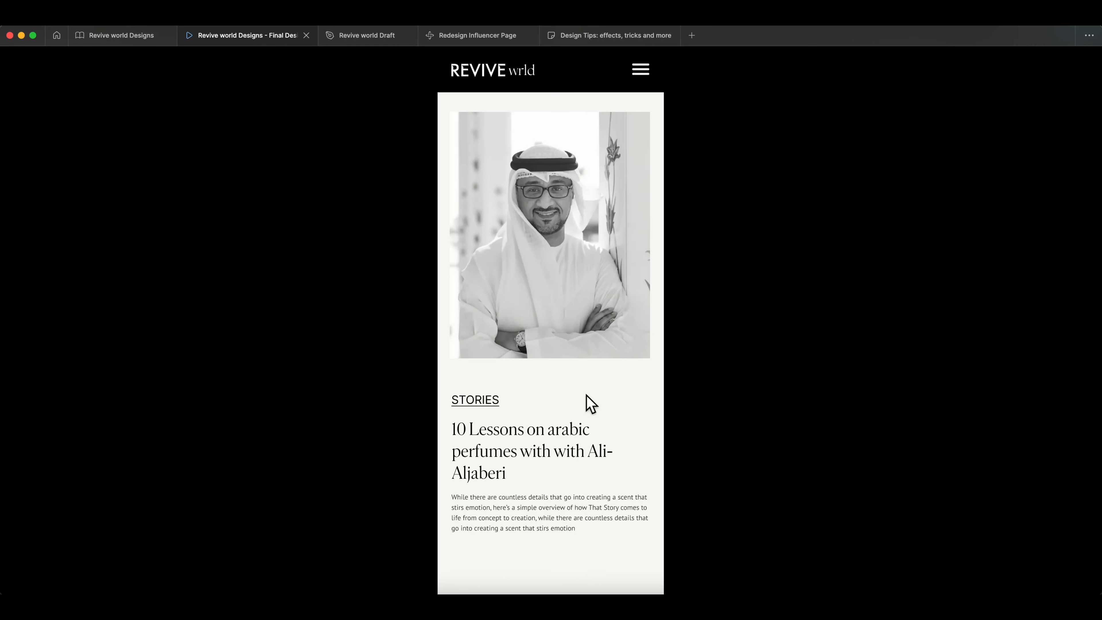
scroll(573, 406, "down", 10)
scroll(520, 375, "down", 15)
scroll(542, 282, "up", 12)
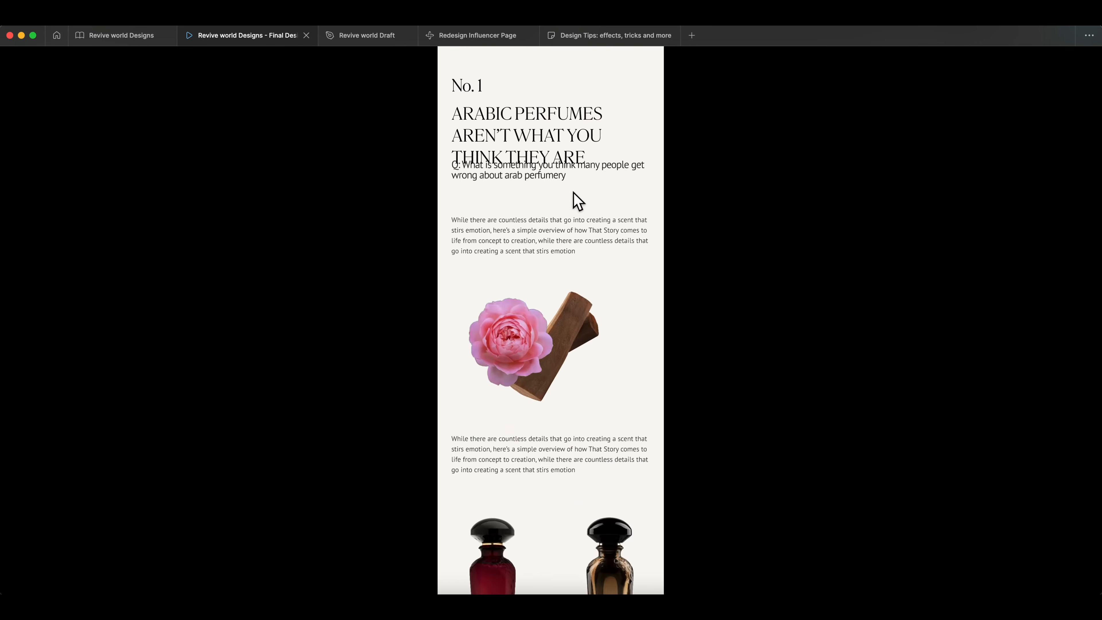
left_click(121, 36)
- Inspect the question and paragraph texts of the mobile article section
scroll(563, 322, "up", 5)
scroll(494, 362, "down", 10)
left_click(493, 364)
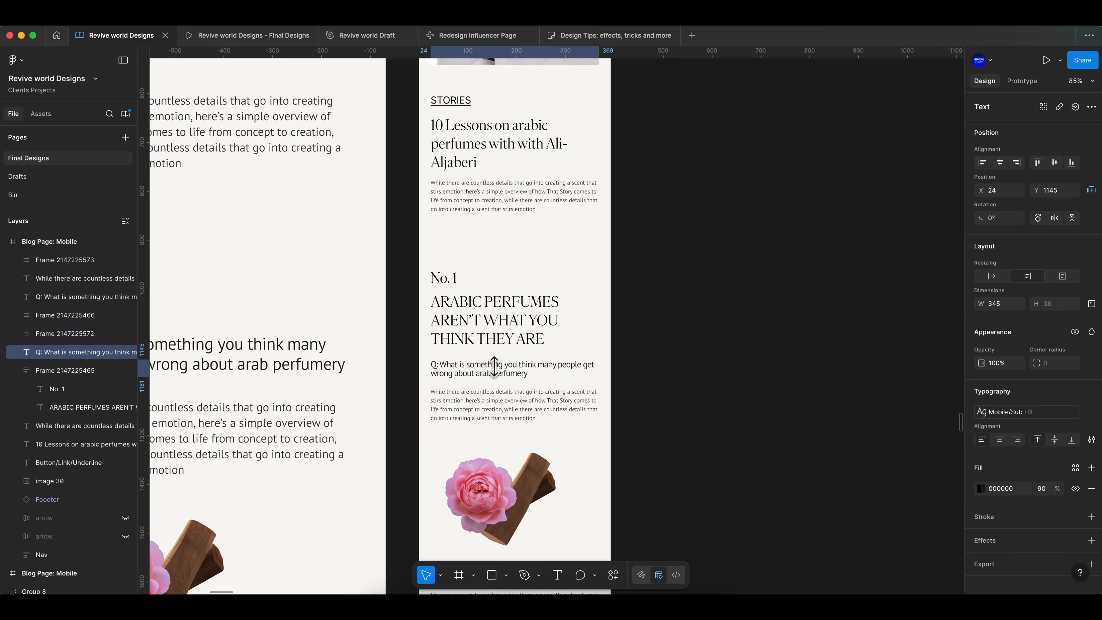
left_click(731, 283)
scroll(502, 278, "down", 3)
left_click(496, 286)
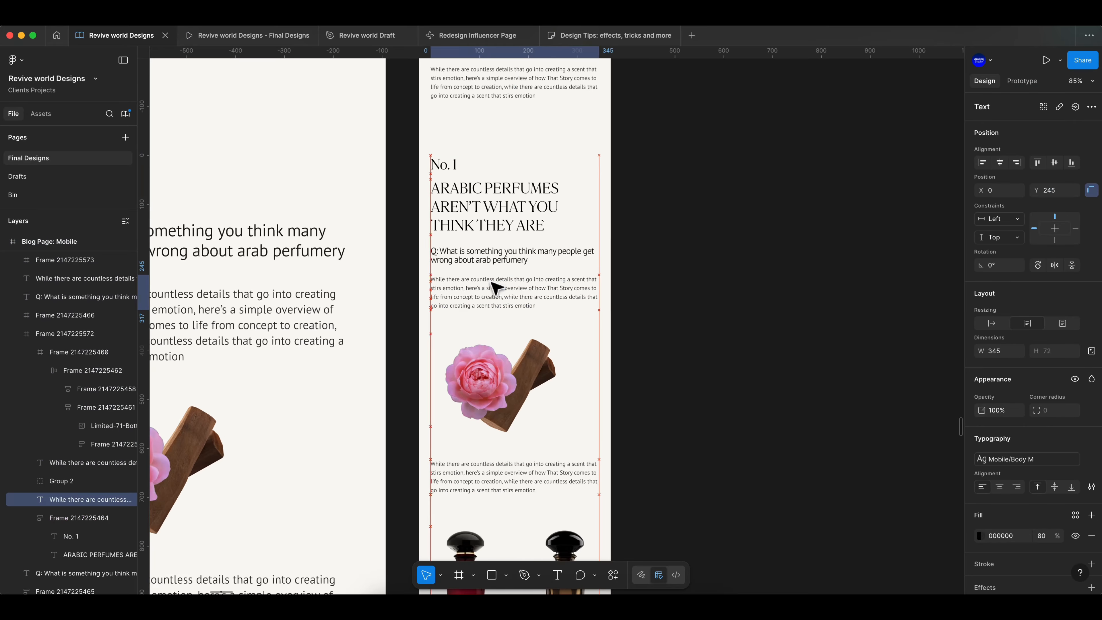
left_click(647, 312)
scroll(647, 313, "down", 20)
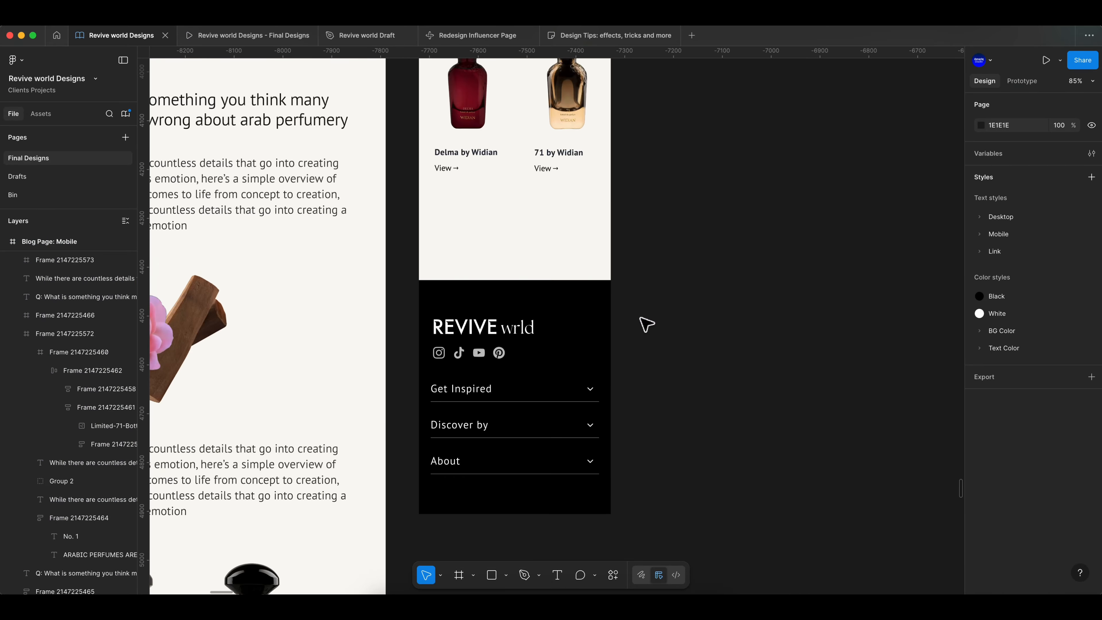
- Compare the presentation preview of the mobile blog page with its article sections in the design file
left_click(245, 36)
scroll(561, 283, "down", 10)
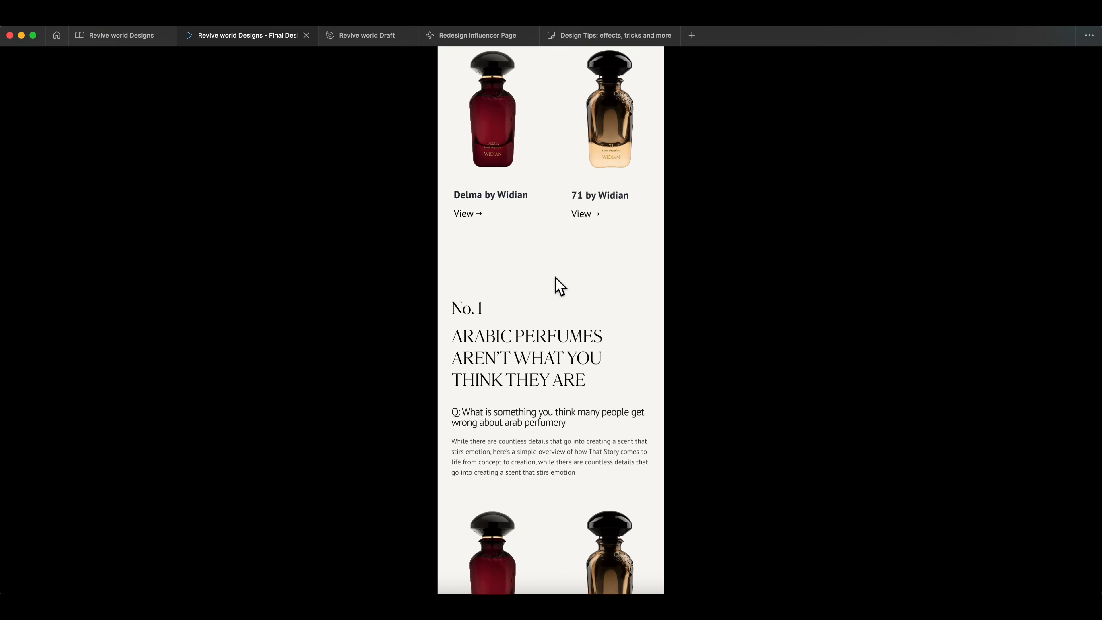
scroll(560, 286, "down", 10)
key("ctrl+shift+Tab")
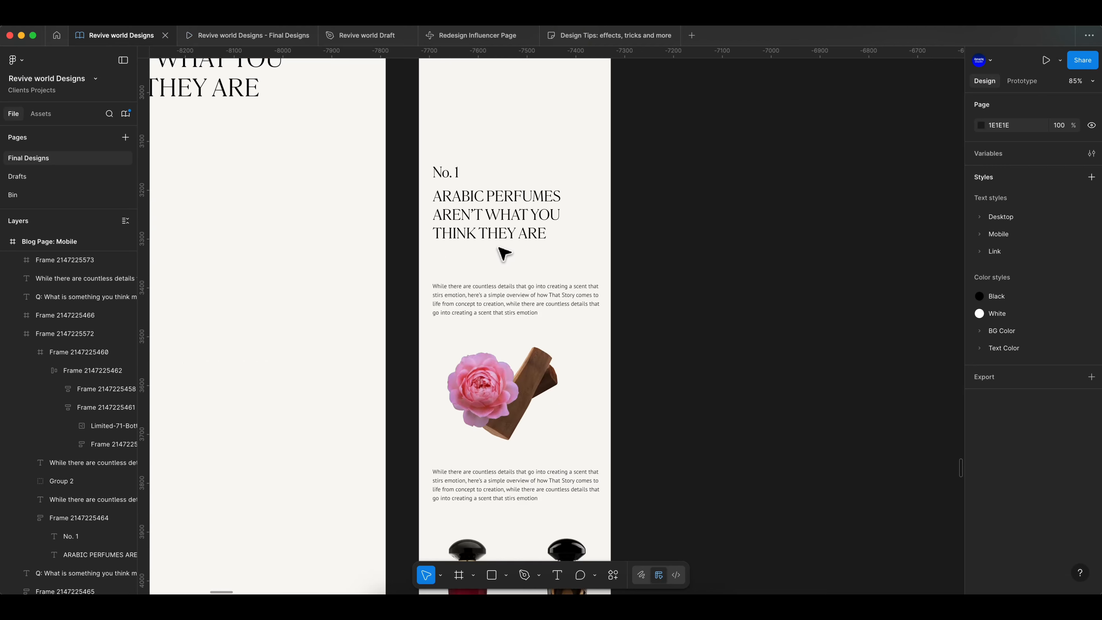
scroll(512, 269, "down", 5)
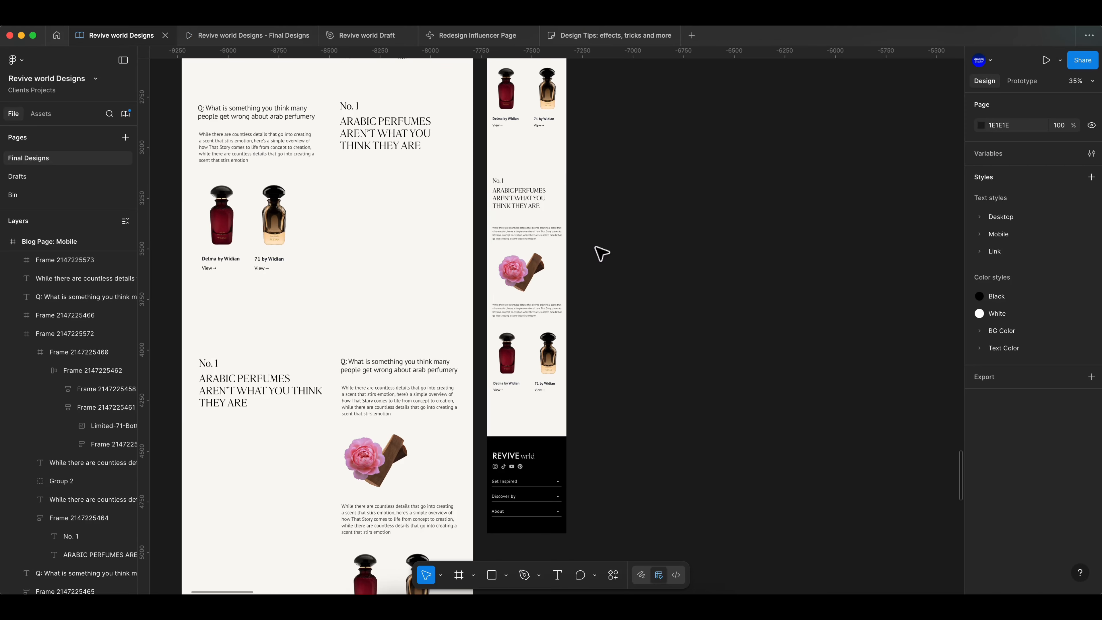
left_click(526, 232)
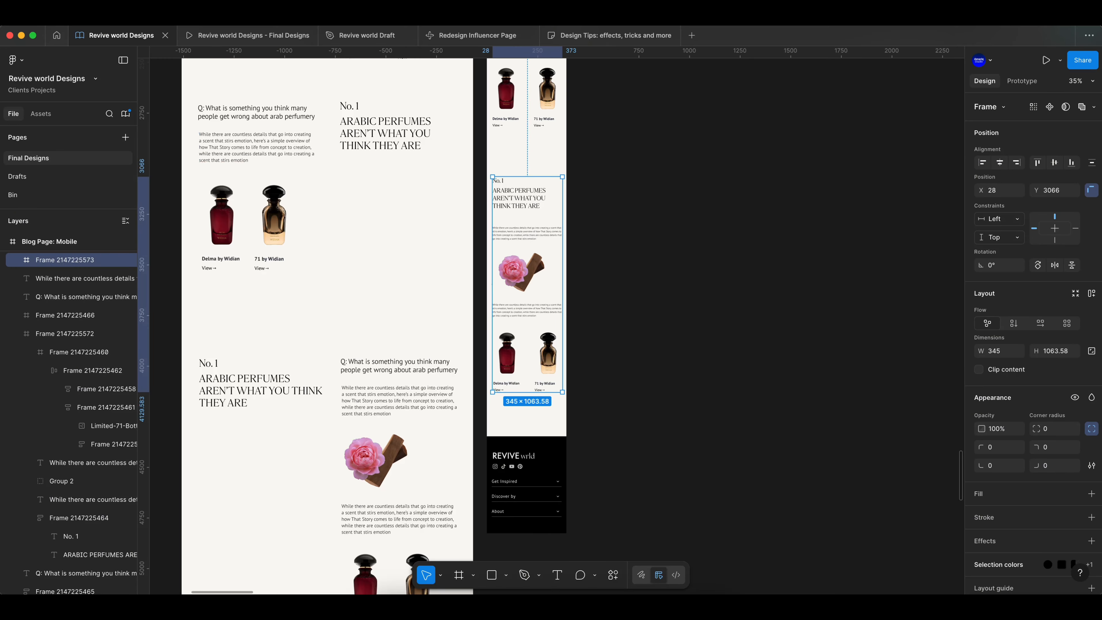
key("ctrl+Tab")
scroll(677, 219, "down", 4)
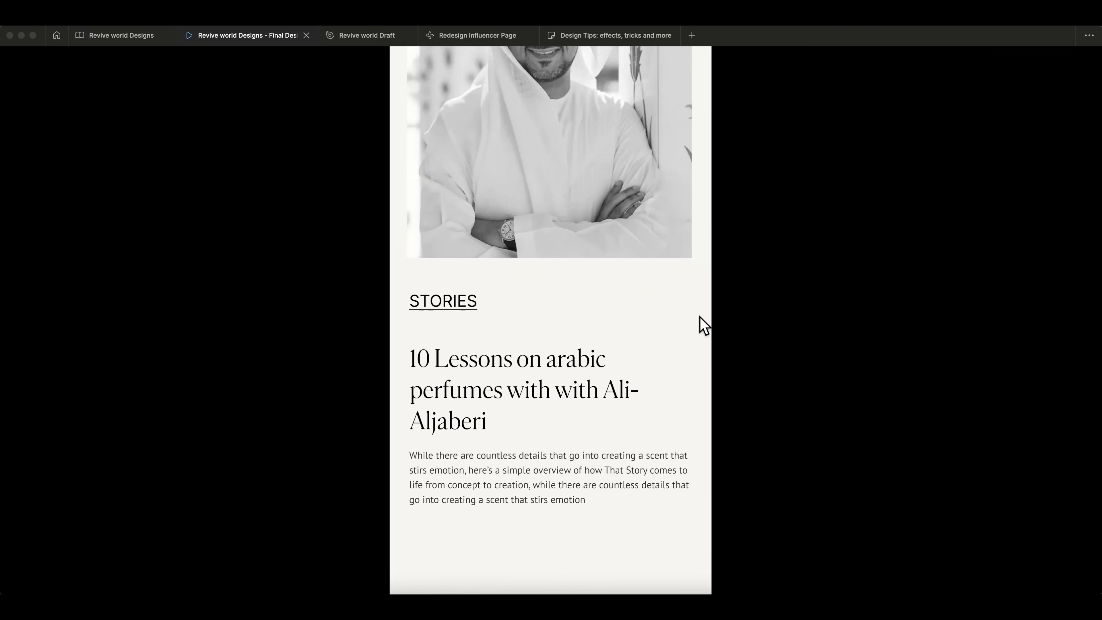
scroll(698, 307, "down", 10)
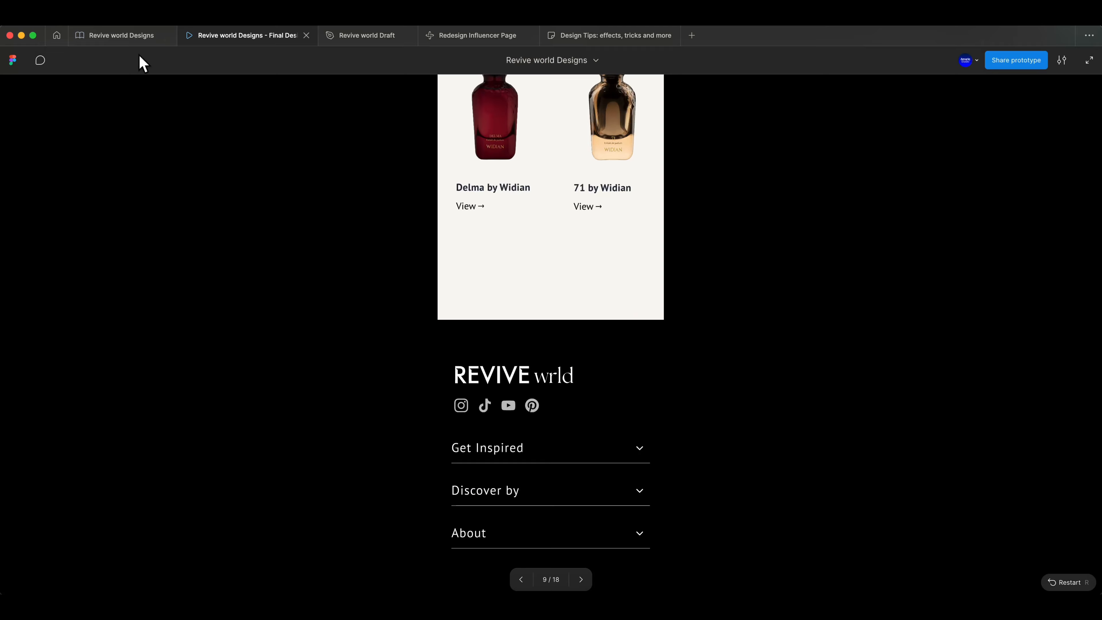
- Group the Interview Blog desktop frame and the Blog Page: Mobile frame together
left_click(131, 37)
scroll(694, 213, "down", 5)
left_click(708, 206)
scroll(608, 178, "up", 2)
left_click(611, 181)
left_click(243, 180, "shift")
right_click(493, 270)
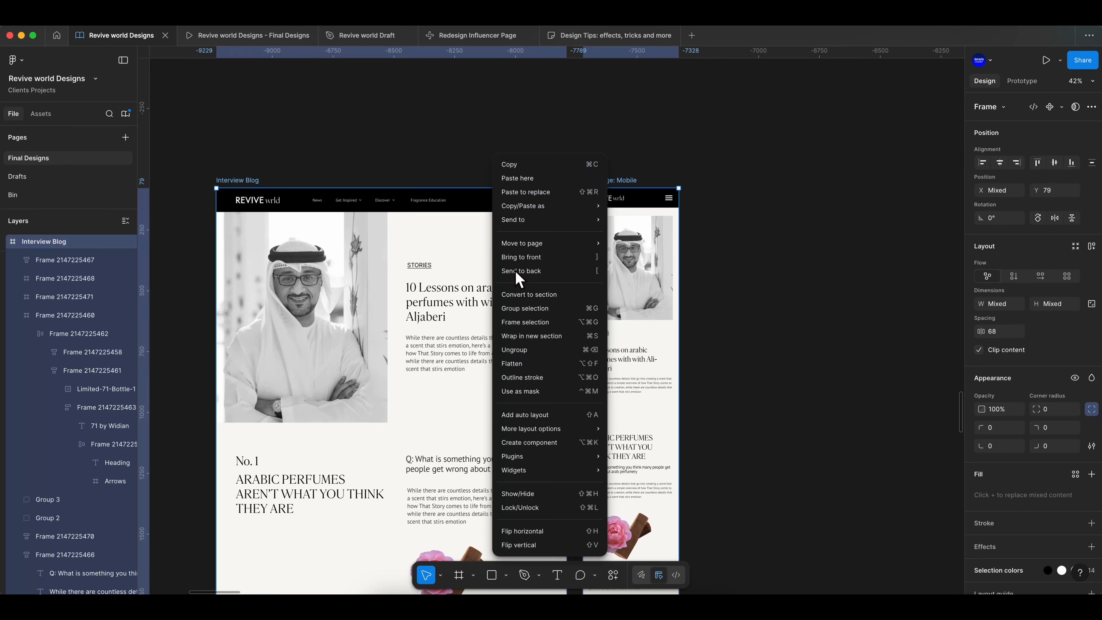
left_click(533, 312)
- Rename the new group as Blog
scroll(538, 316, "down", 10)
scroll(612, 317, "right", 7)
scroll(637, 311, "left", 4)
left_click_drag(375, 317, 851, 332)
scroll(865, 320, "up", 5)
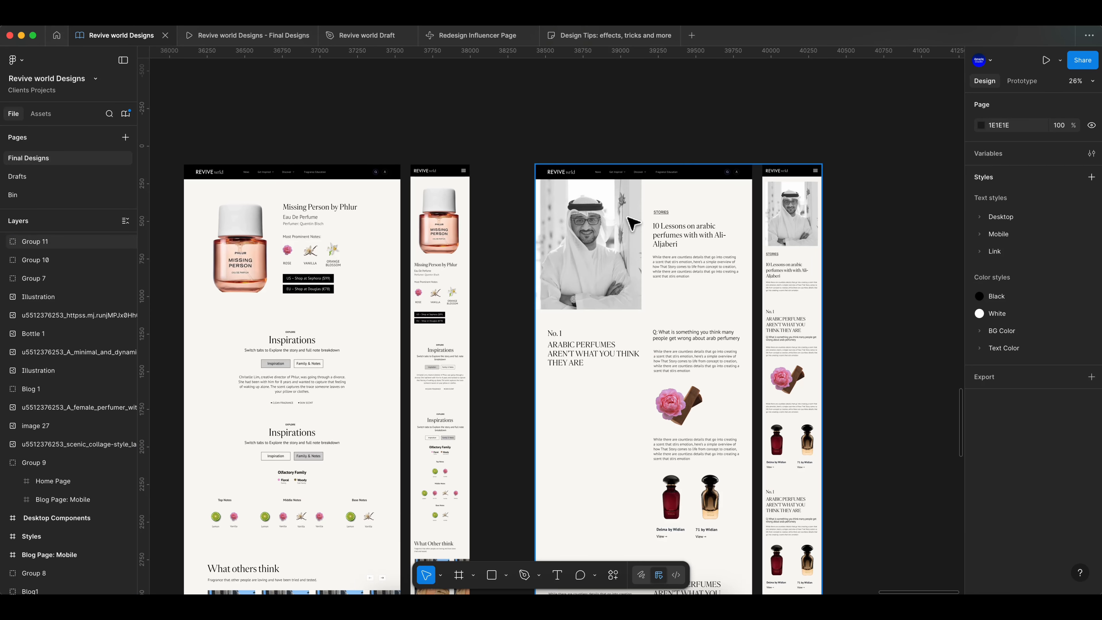
double_click(49, 244)
left_click(494, 155)
- Browse the canvas to the Fragrance Education and All Articles desktop frames
scroll(494, 165, "down", 10)
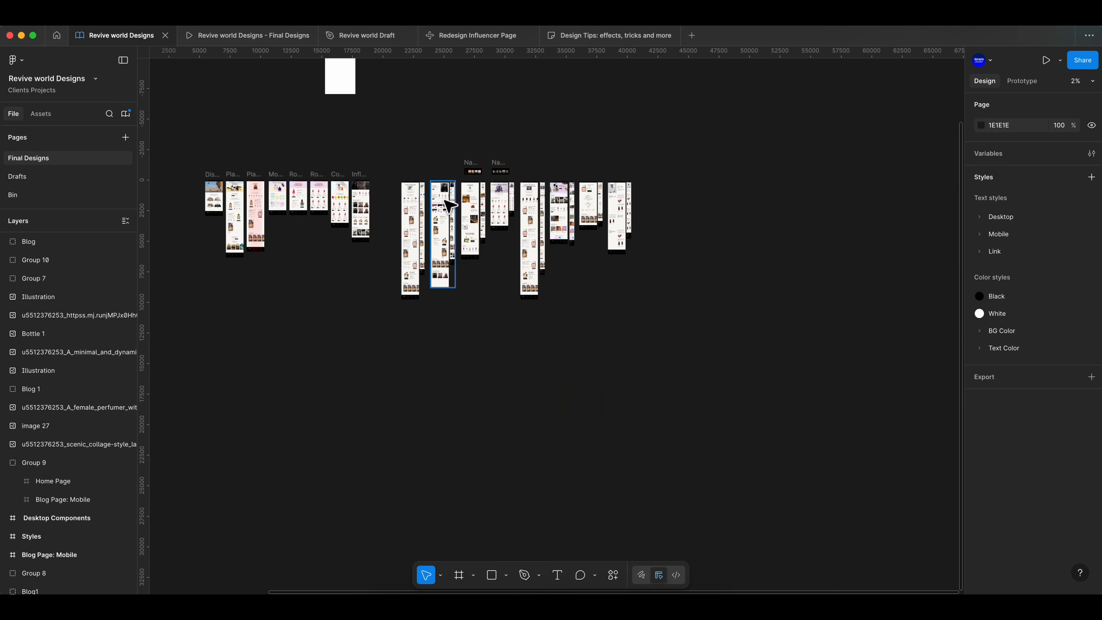
scroll(382, 304, "up", 3)
scroll(347, 391, "left", 6)
scroll(345, 406, "left", 3)
scroll(290, 321, "up", 5)
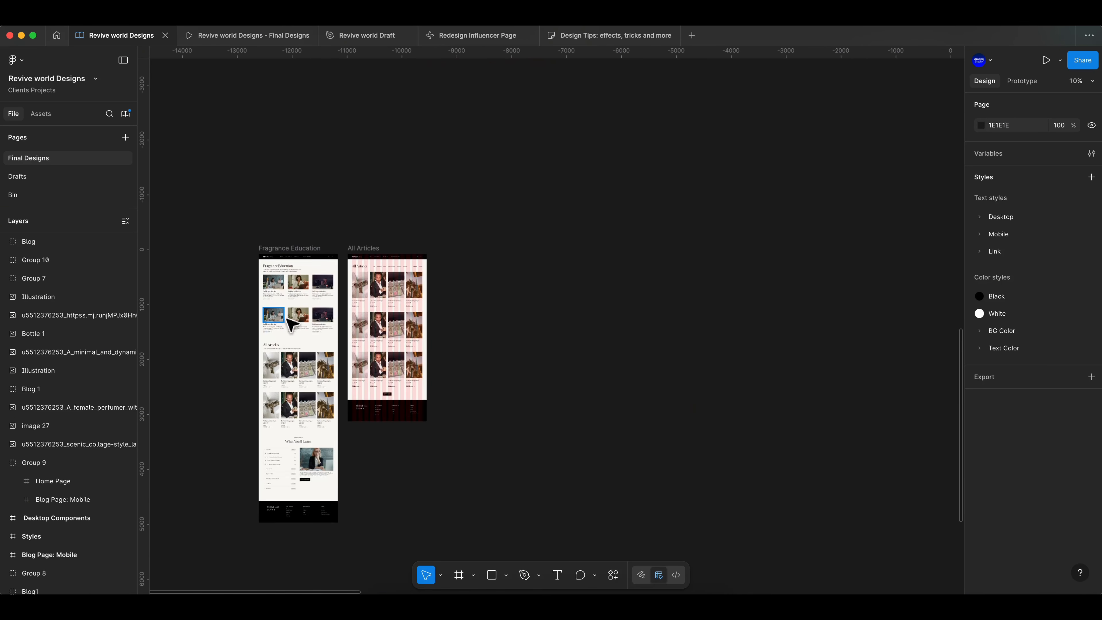
left_click(399, 212)
scroll(1075, 542, "down", 1)
left_click(1075, 565)
scroll(417, 235, "up", 5)
left_click(485, 98)
scroll(387, 159, "down", 2)
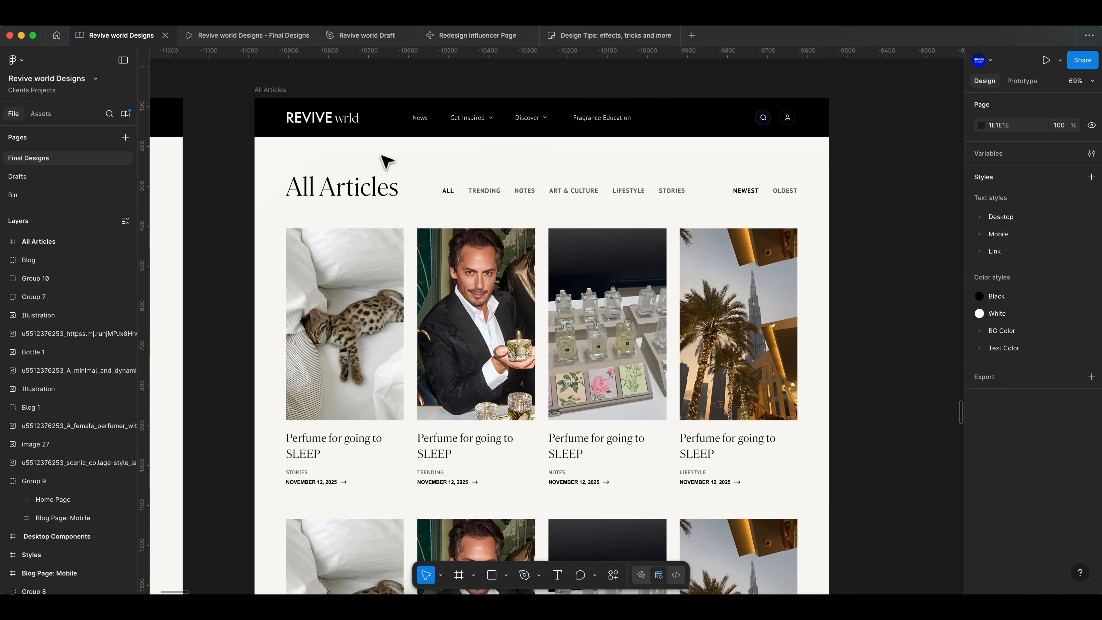
scroll(499, 254, "down", 15)
scroll(468, 295, "up", 16)
scroll(418, 317, "down", 8)
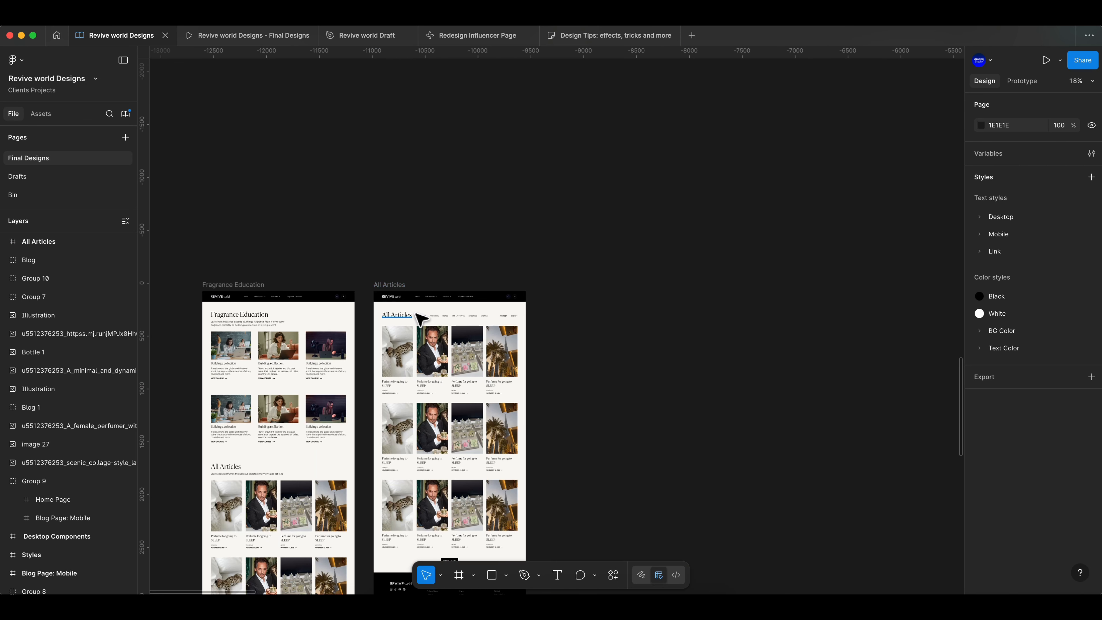
scroll(617, 304, "up", 8)
- Move a blank Blog Page: Mobile frame beside the All Articles desktop frame
left_click(256, 295)
left_click_drag(251, 297, 248, 297)
scroll(250, 297, "down", 5)
scroll(303, 302, "left", 10)
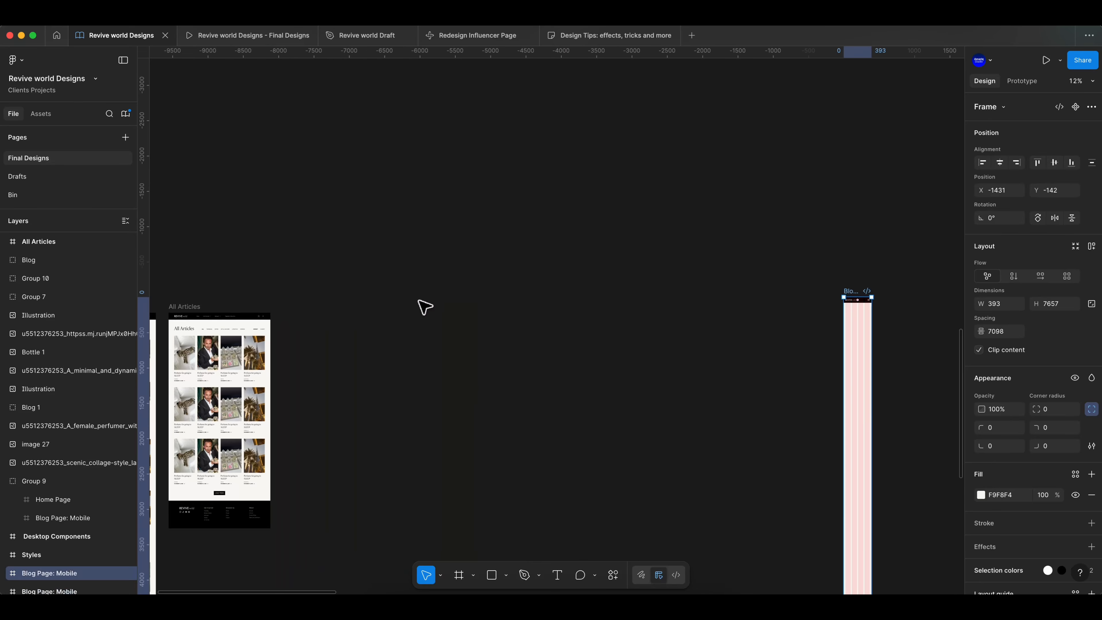
left_click_drag(852, 295, 327, 310)
left_click(257, 290)
scroll(261, 299, "up", 6)
scroll(390, 261, "down", 4)
left_click_drag(700, 149, 590, 147)
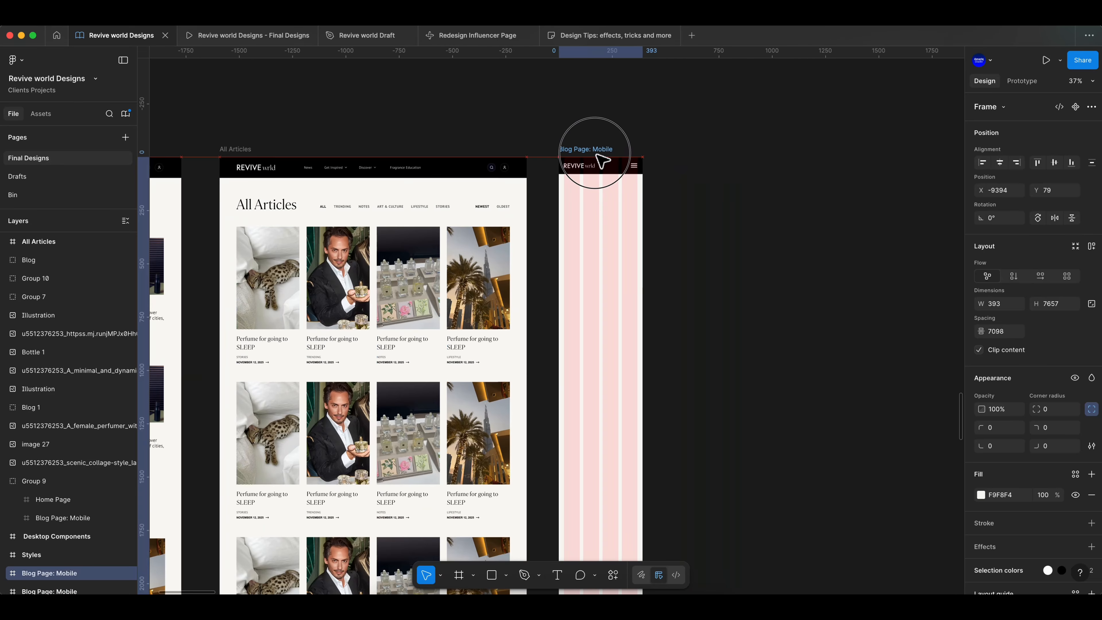
- Hide the mobile frame's layout grid
scroll(313, 244, "up", 4)
left_click(1077, 530)
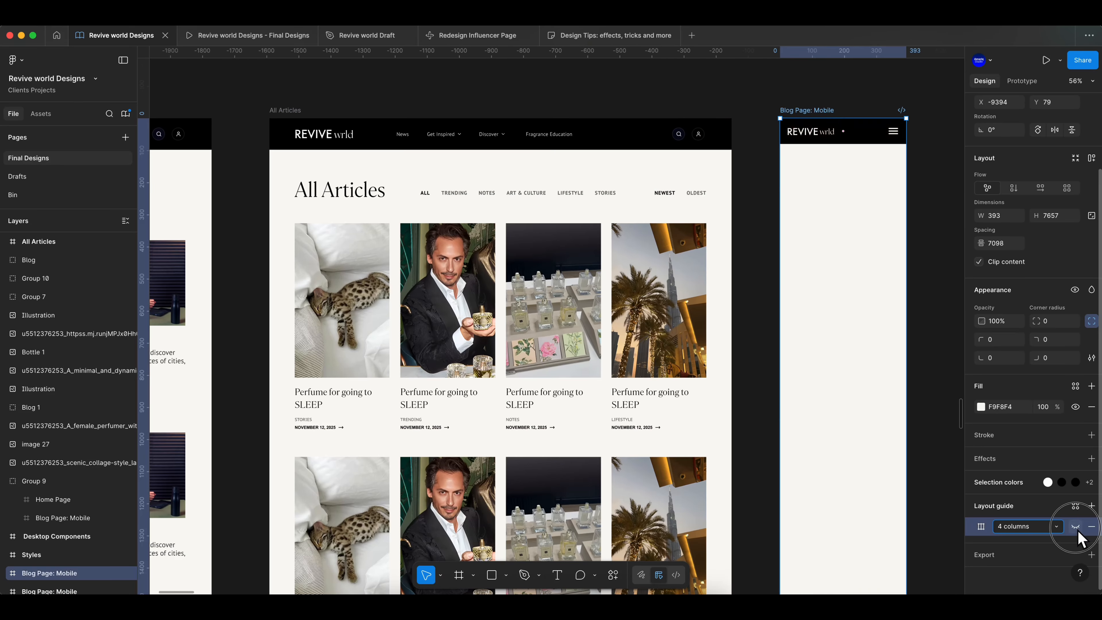
left_click(951, 293)
scroll(950, 293, "down", 1)
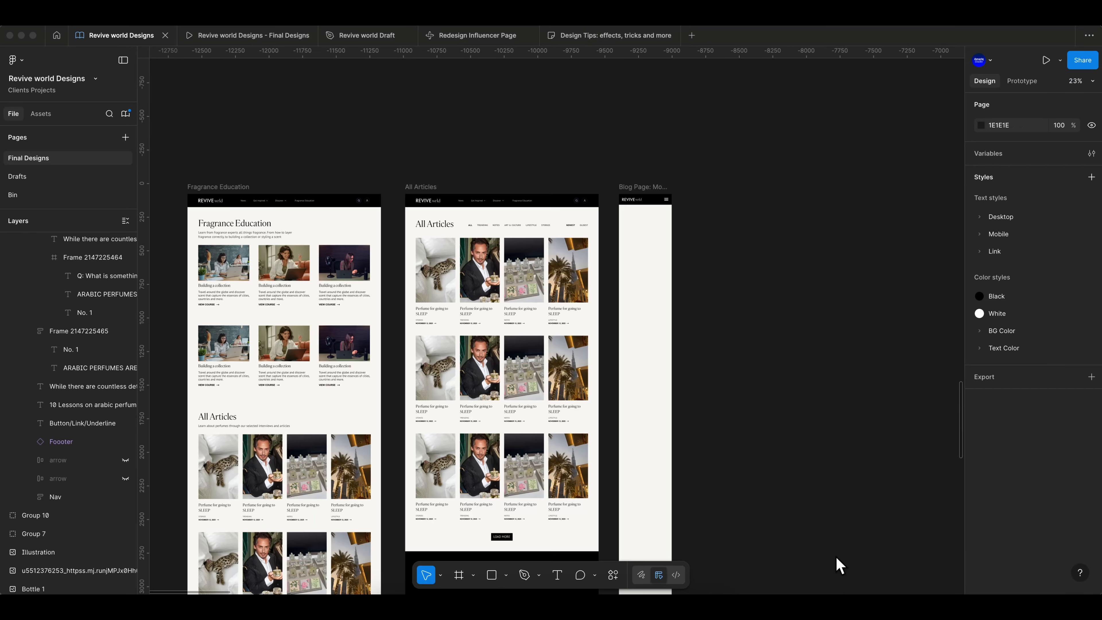
scroll(607, 319, "down", 1)
scroll(606, 319, "up", 8)
scroll(574, 314, "left", 3)
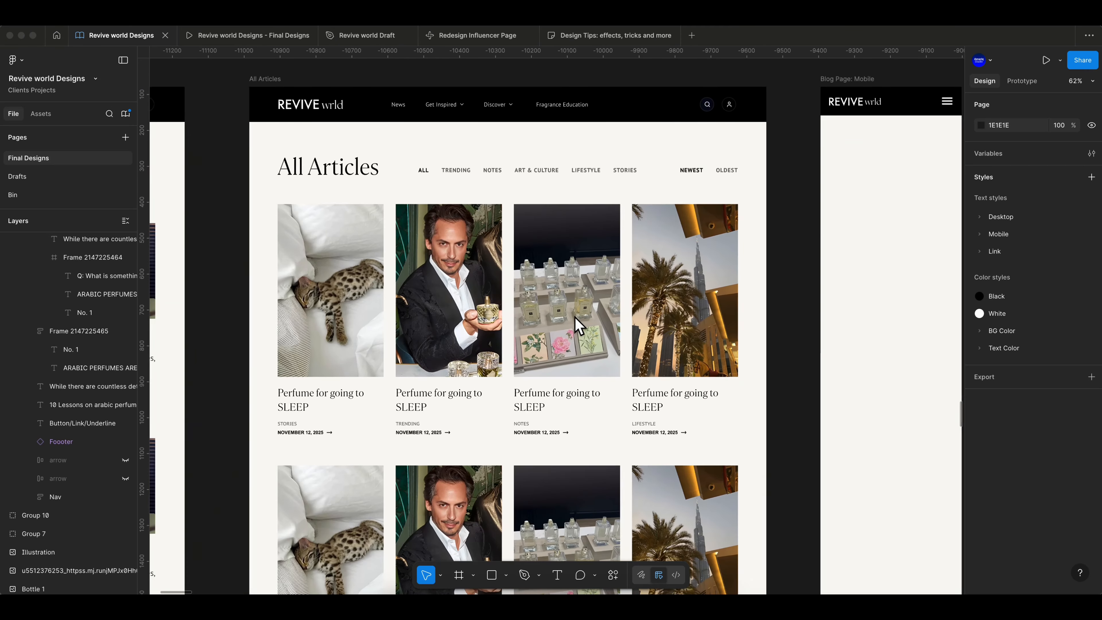
- Show the layout grid on the new Blog Page: Mobile frame
scroll(574, 316, "right", 1)
left_click(288, 252)
left_click(186, 135)
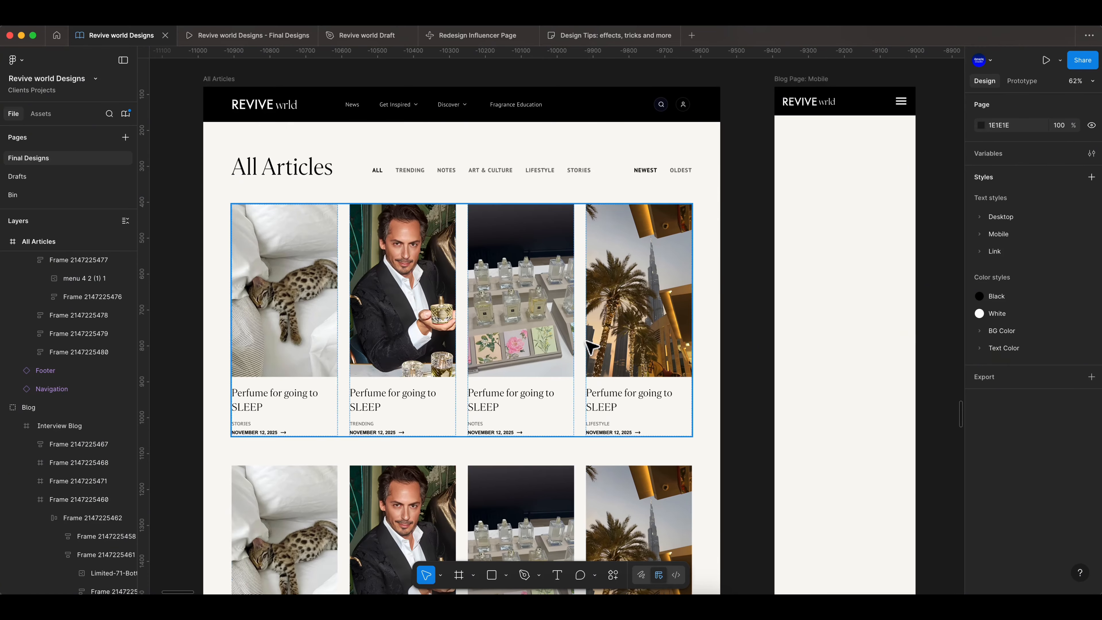
left_click(821, 78)
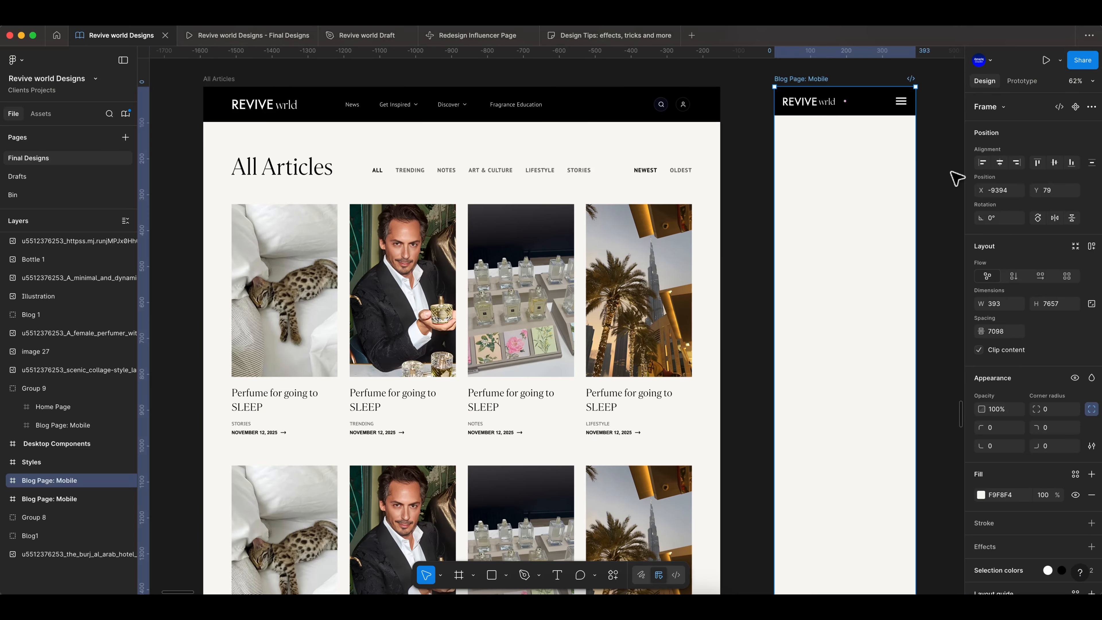
scroll(1033, 347, "down", 3)
left_click(1075, 526)
- Copy the All Articles heading into the mobile frame and apply the Mobile/H2 text style
scroll(885, 102, "right", 1)
scroll(878, 99, "down", 1)
left_click_drag(256, 170, 795, 151)
left_click(1006, 450)
left_click(880, 570)
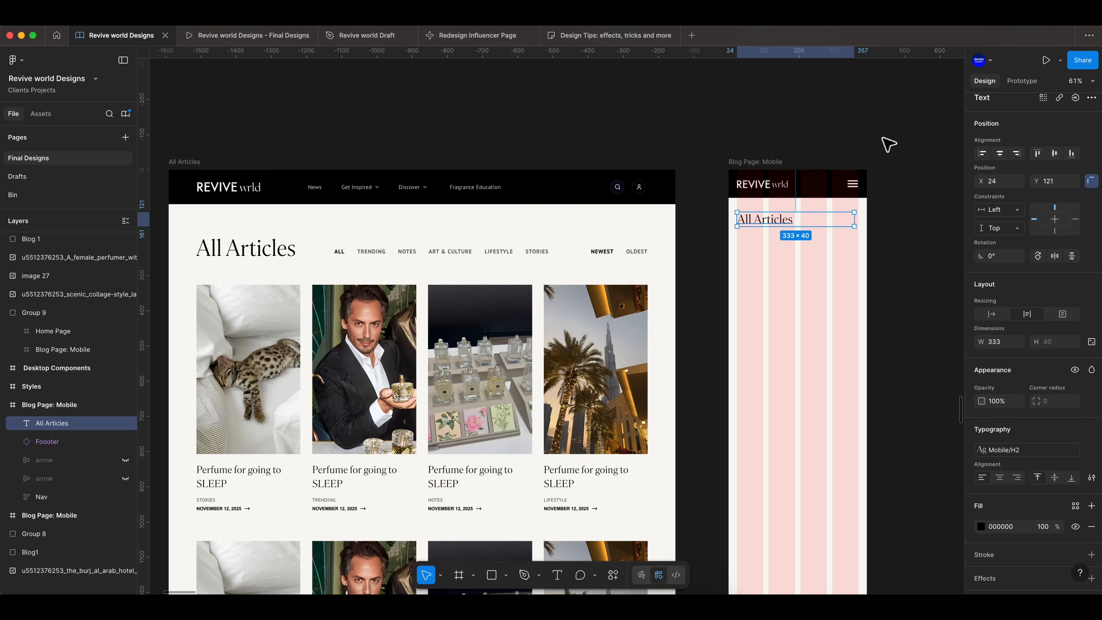
- Reposition the All Articles heading within the mobile frame's grid margins
scroll(844, 221, "up", 5)
left_click(908, 234)
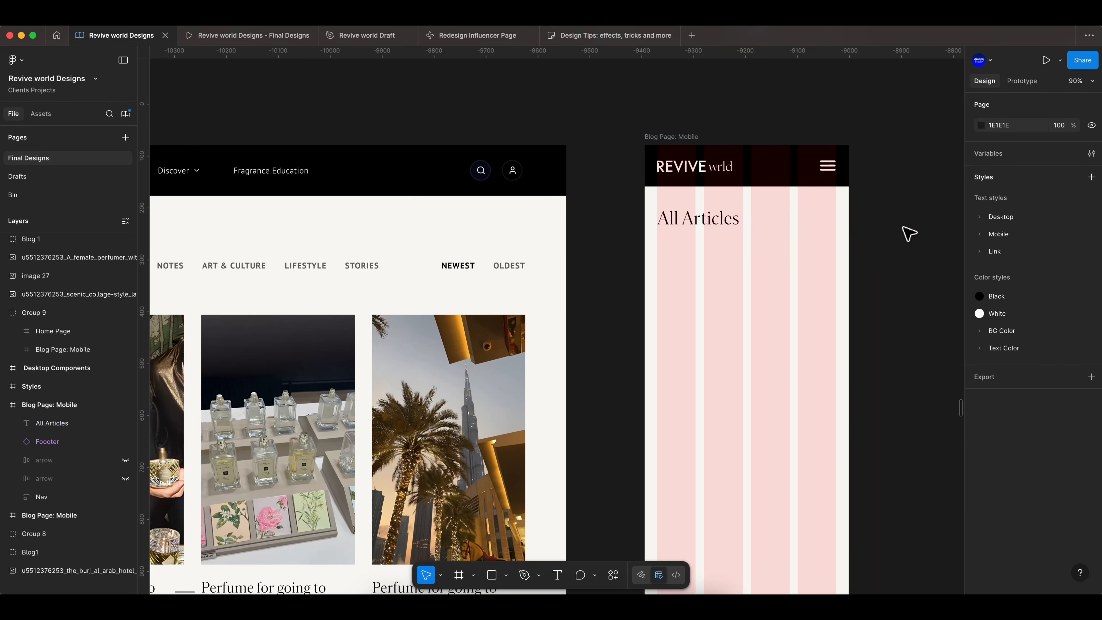
scroll(908, 234, "down", 5)
left_click(783, 197)
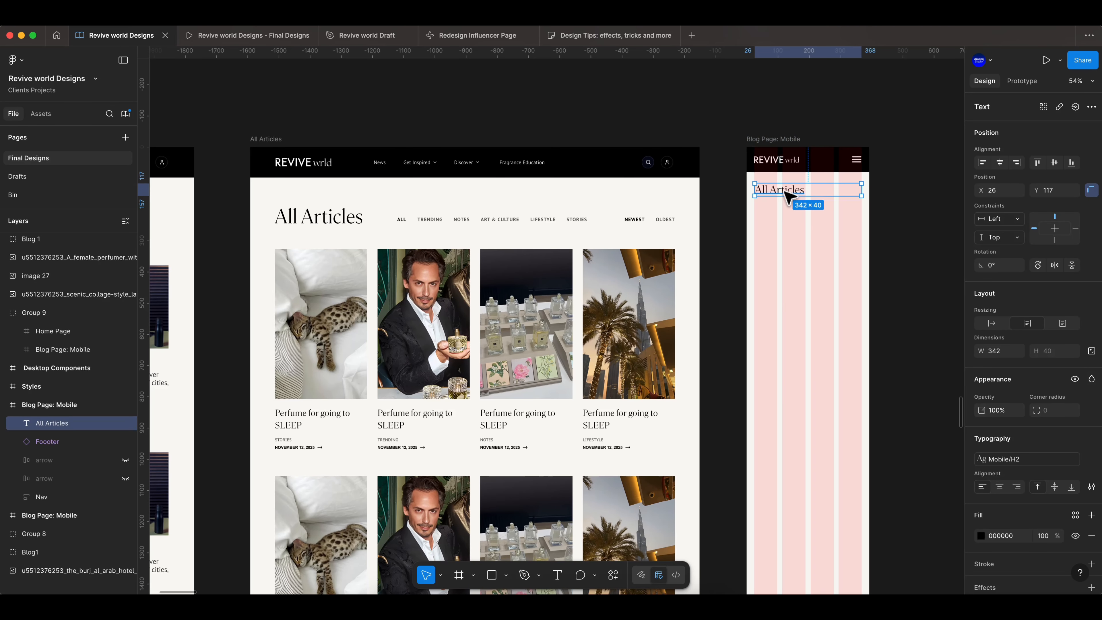
left_click(881, 197)
scroll(880, 197, "down", 3)
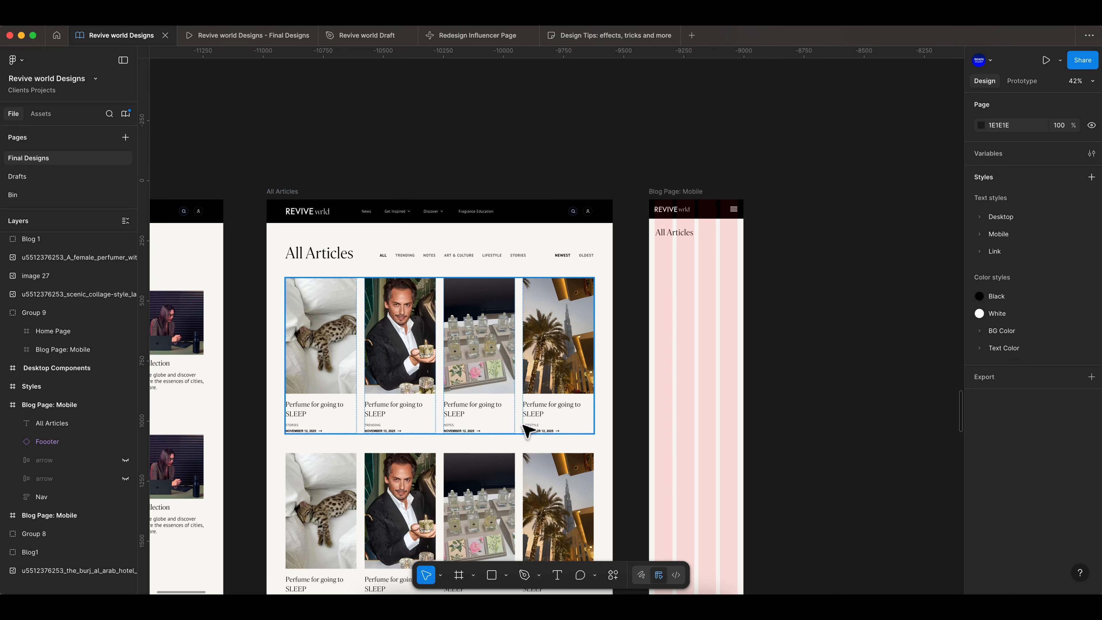
- Copy the desktop category and sort filter row into the mobile frame below the heading
scroll(529, 275, "up", 2)
scroll(462, 296, "up", 3)
left_click_drag(462, 295, 755, 290)
scroll(842, 210, "right", 5)
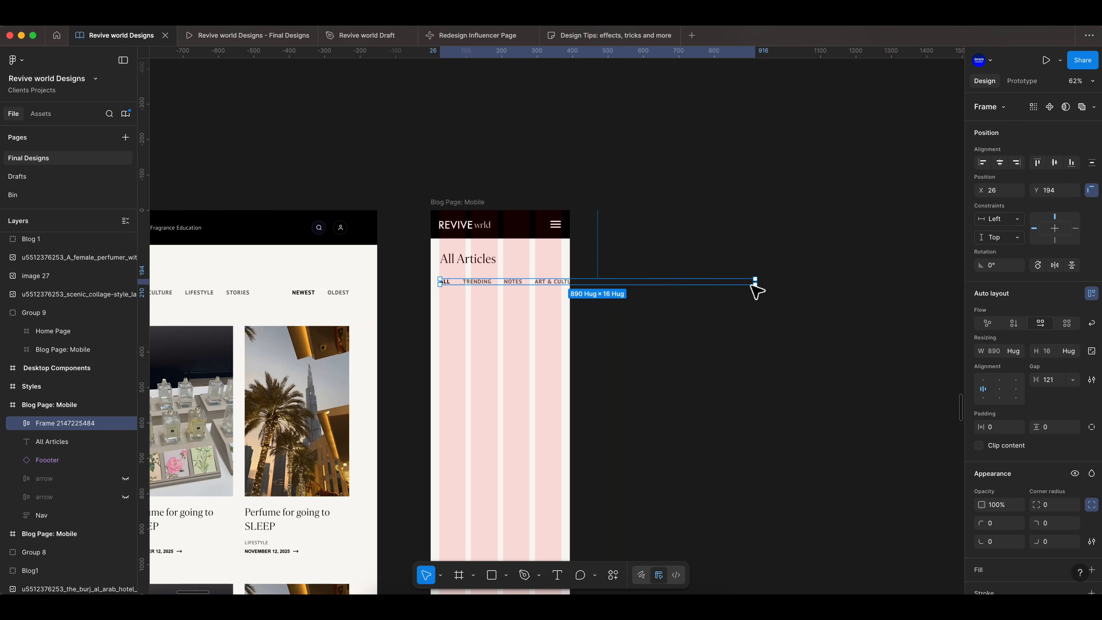
left_click(1014, 329)
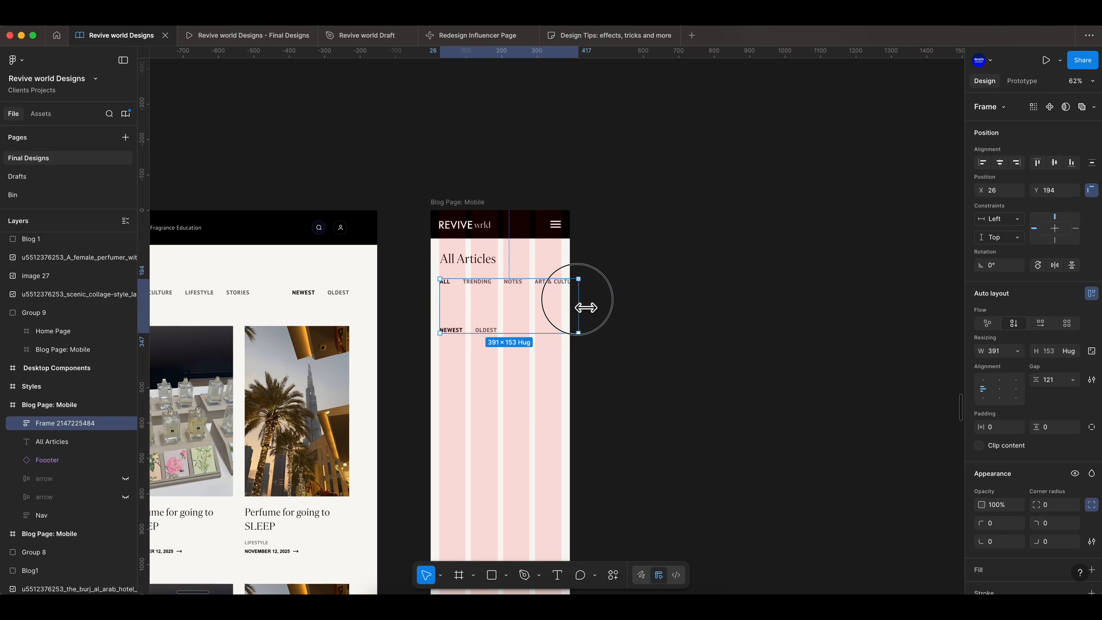
left_click_drag(585, 308, 779, 292)
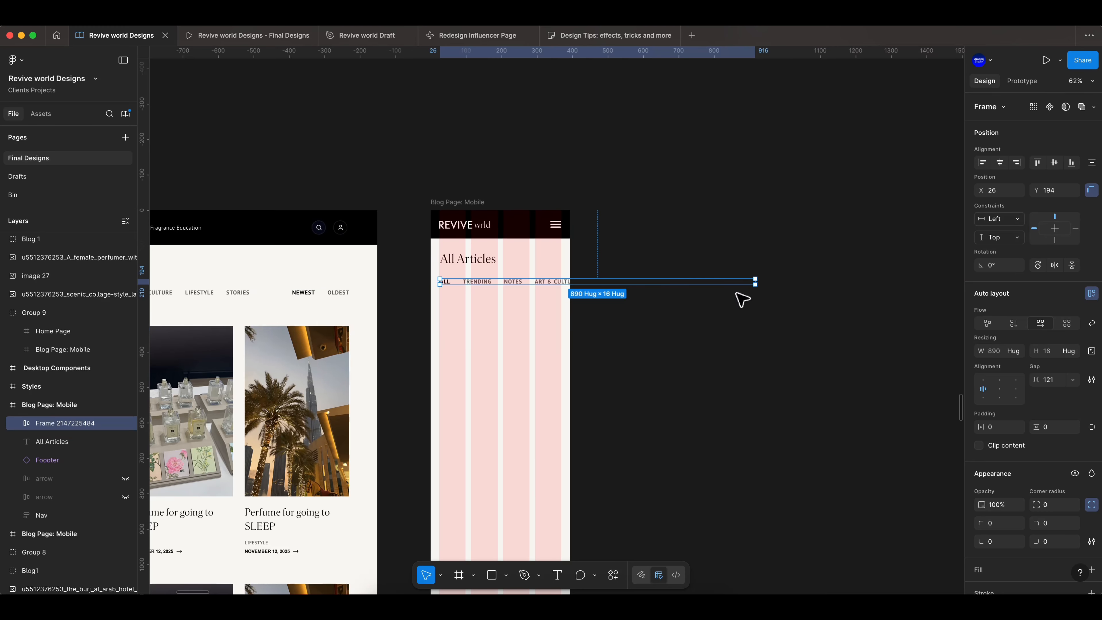
- Stack the filter row's groups vertically and list the category links in a single column
left_click(21, 424)
left_click(65, 441)
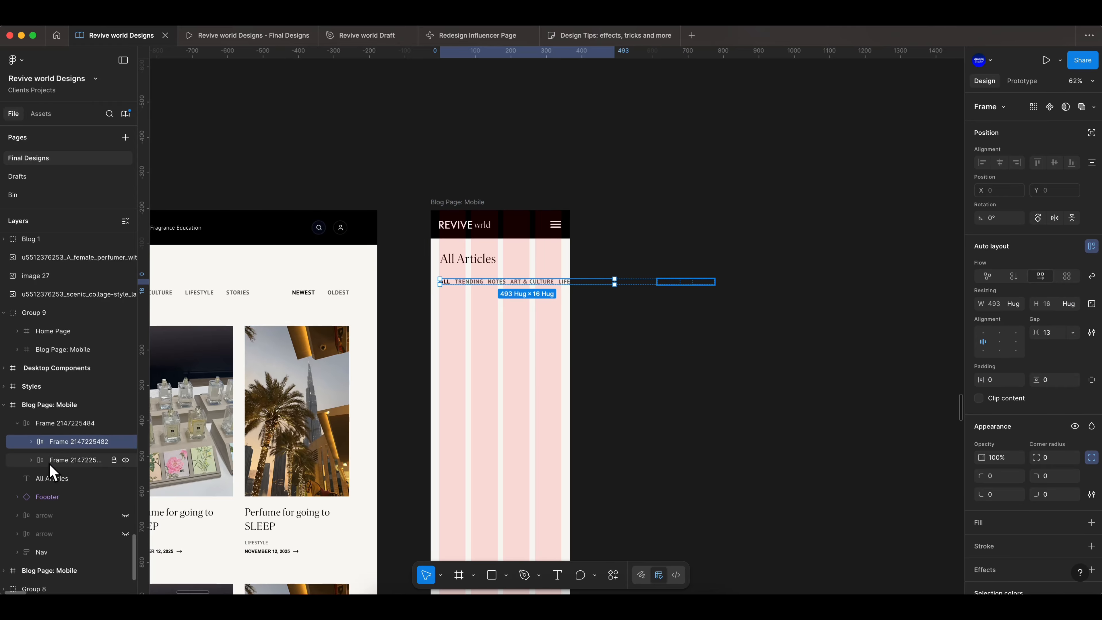
left_click(81, 425)
left_click(1013, 323)
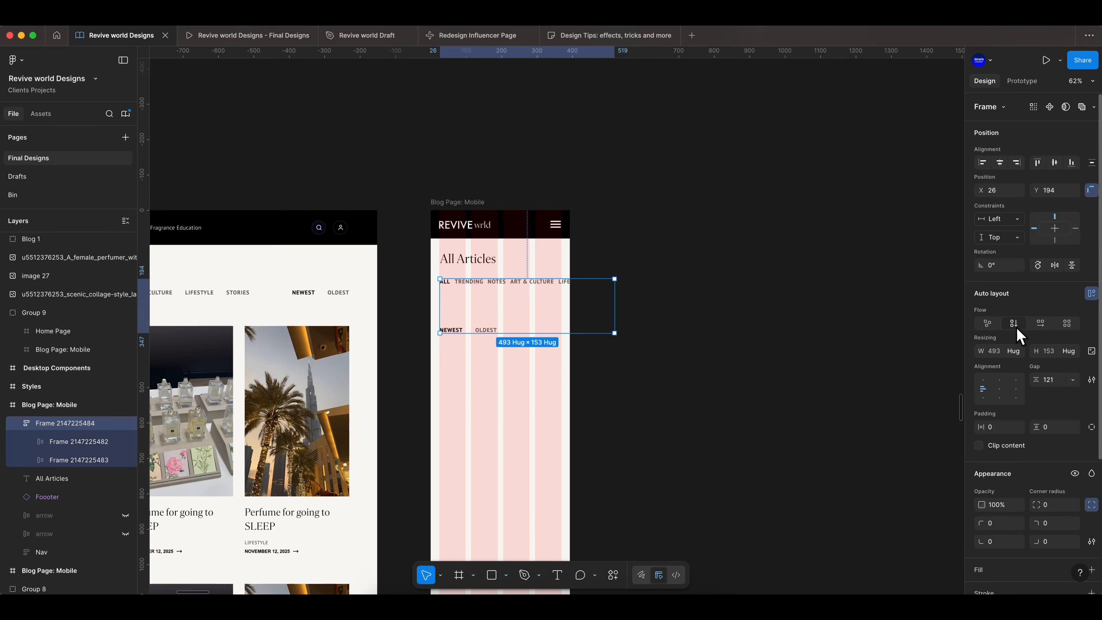
left_click(484, 293)
left_click(1014, 276)
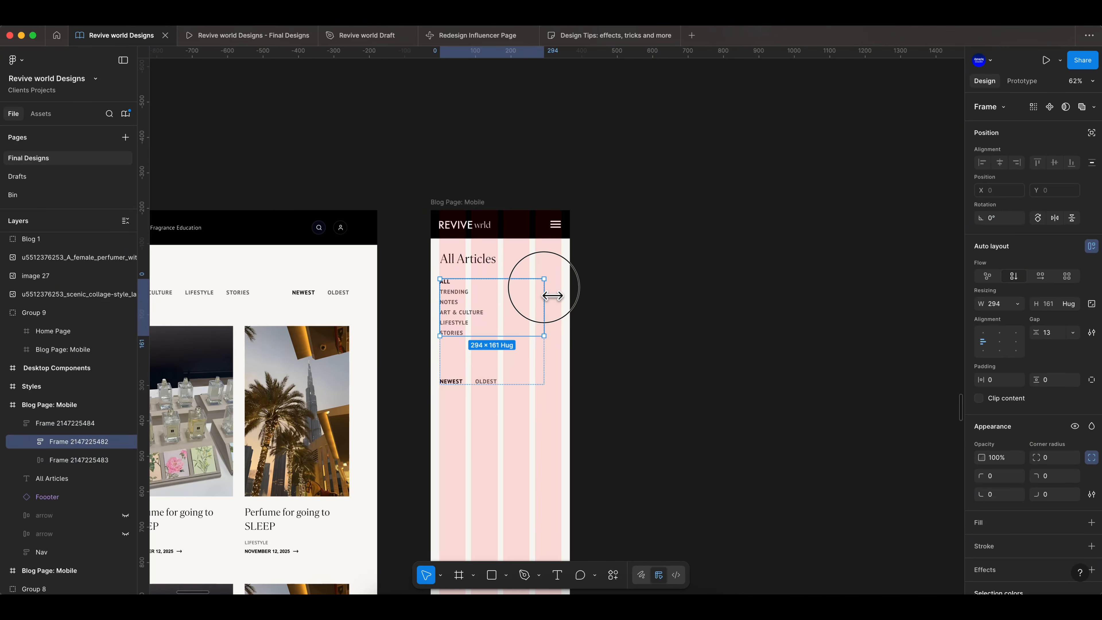
left_click(613, 296)
- Remove the filter frame's auto layout and move the NEWEST/OLDEST links beside the All Articles heading
left_click(465, 382)
right_click(49, 423)
left_click(86, 415)
left_click(64, 445)
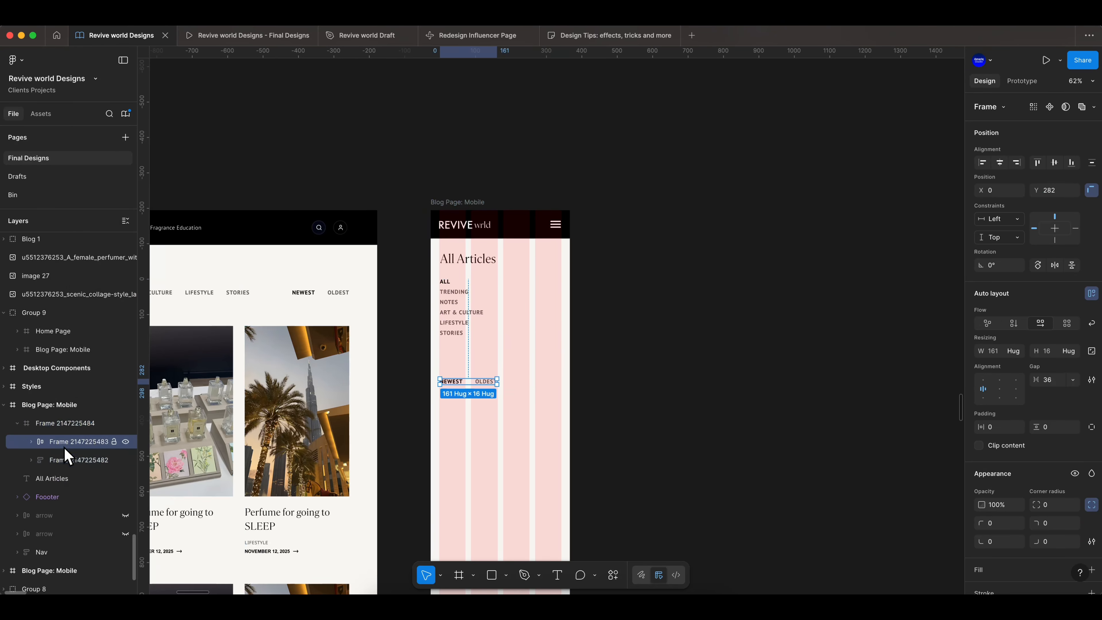
left_click_drag(460, 383, 537, 256)
- Remove the outer filter frame, keeping the category list directly inside the mobile frame
left_click(463, 316)
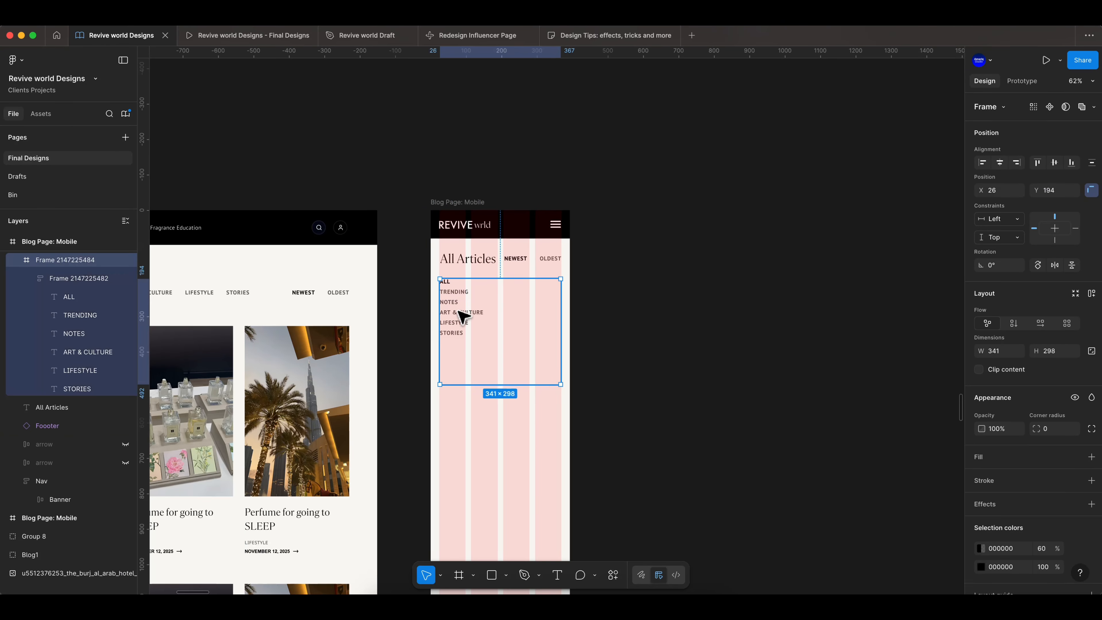
right_click(498, 340)
left_click(516, 345)
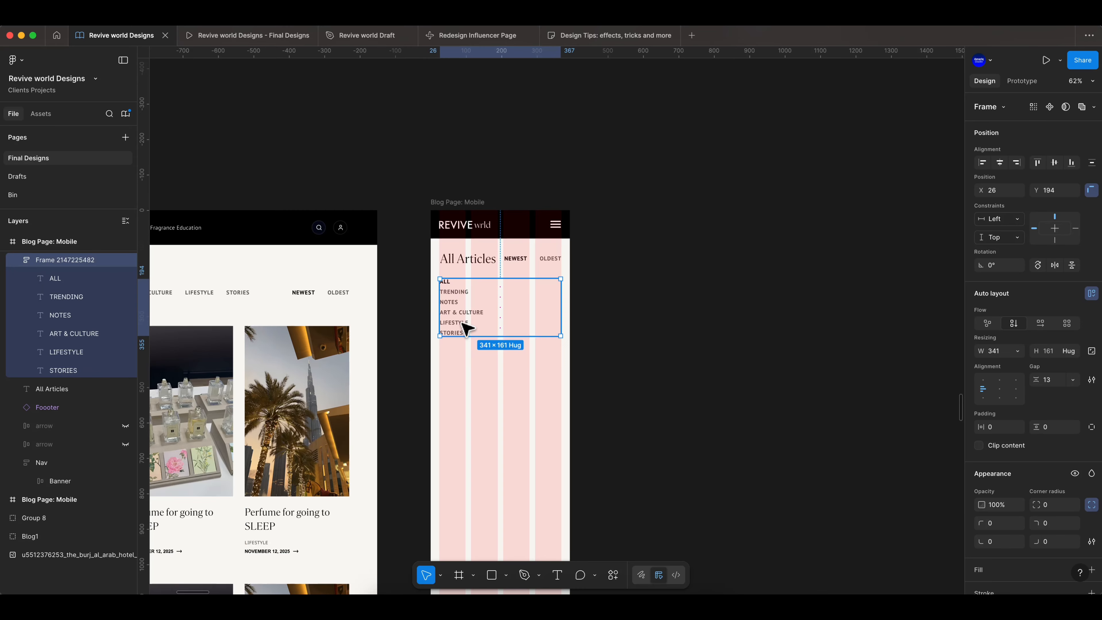
left_click(71, 282)
left_click(74, 299)
left_click(642, 301)
- Reduce the font size of the NEWEST and OLDEST links
scroll(494, 301, "up", 5)
left_click(563, 240)
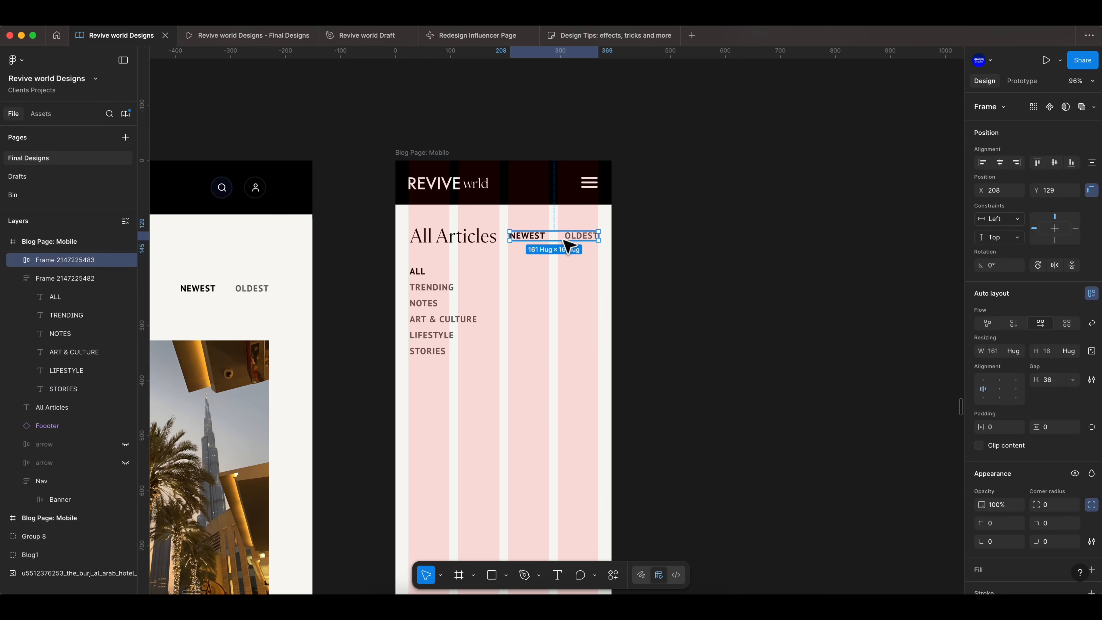
left_click(17, 260)
left_click(47, 279)
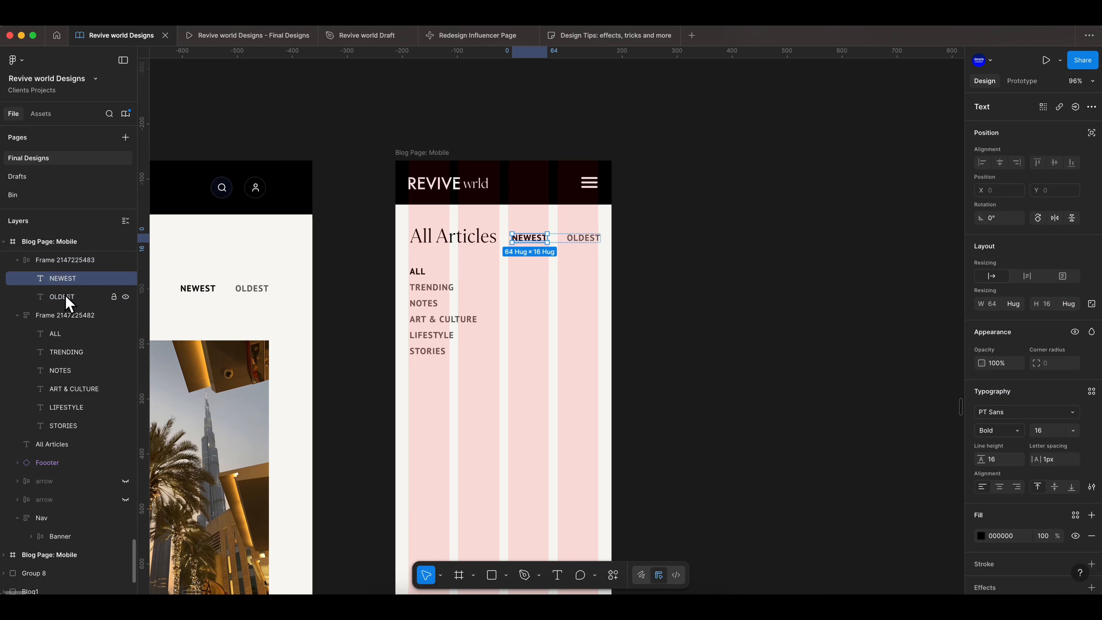
left_click(67, 297, "shift")
left_click(1047, 433)
left_click(671, 280)
left_click(544, 296)
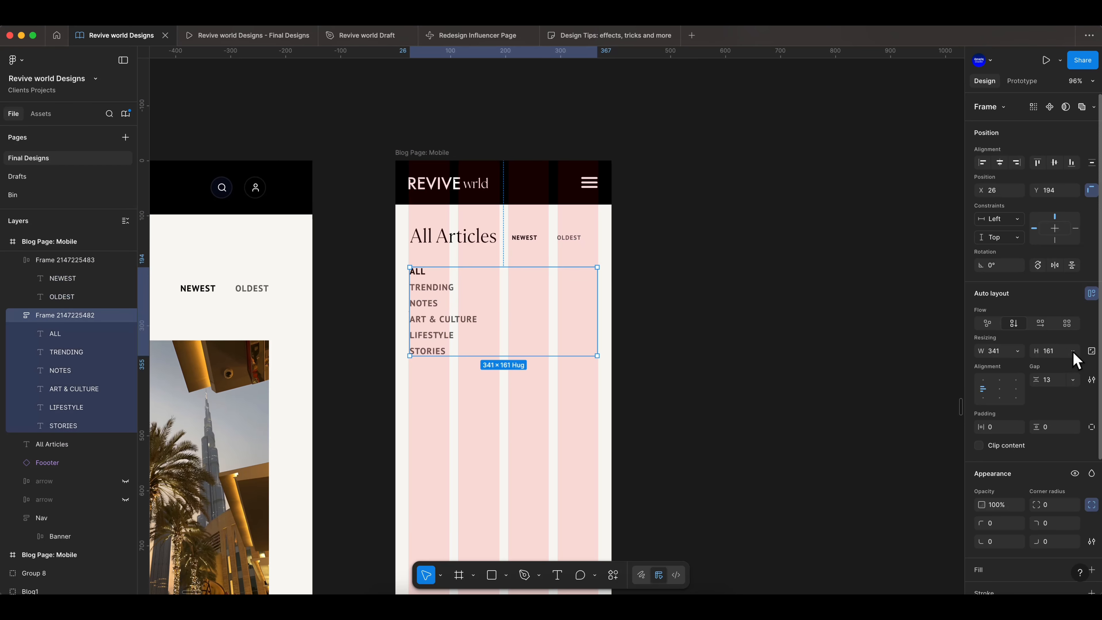
- Lay out the category links horizontally in two rows, removing ART & CULTURE from the second row
left_click_drag(589, 277, 550, 312, "alt")
double_click(550, 312)
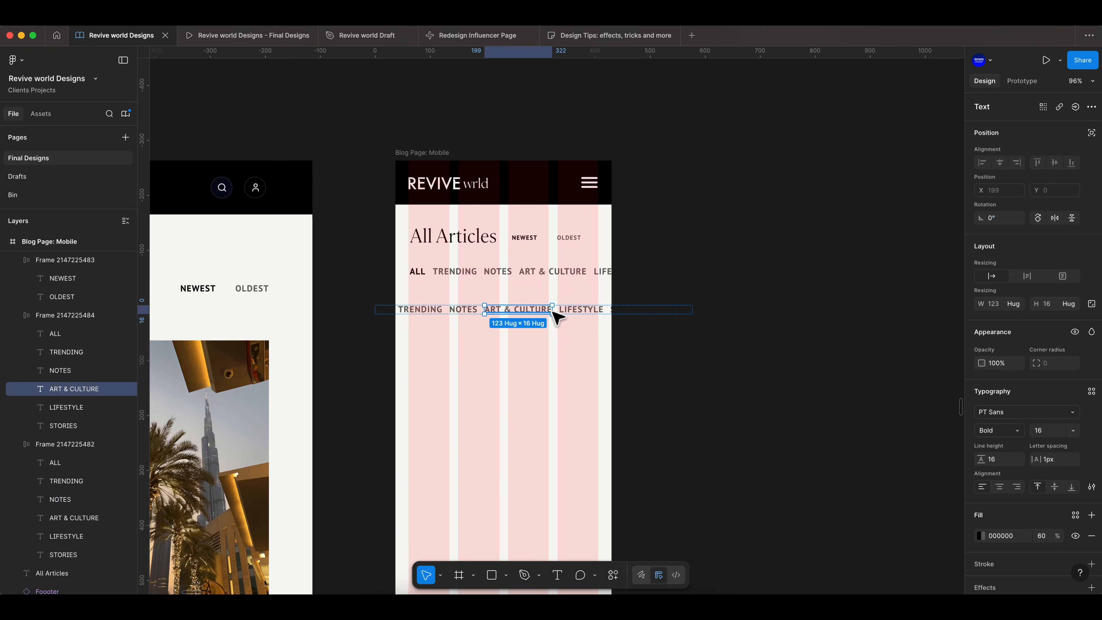
key("BackSpace")
- Set the upper category row's font size to 13 and delete its STORIES link
left_click(580, 275)
left_click_drag(609, 281, 698, 277)
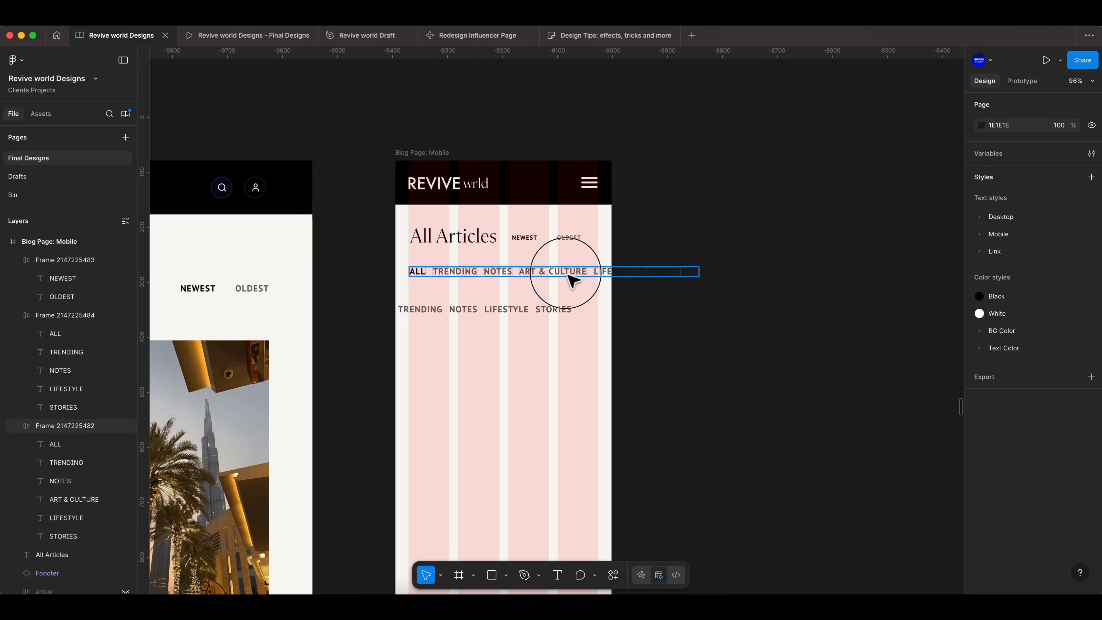
left_click(74, 336)
left_click(72, 388, "shift")
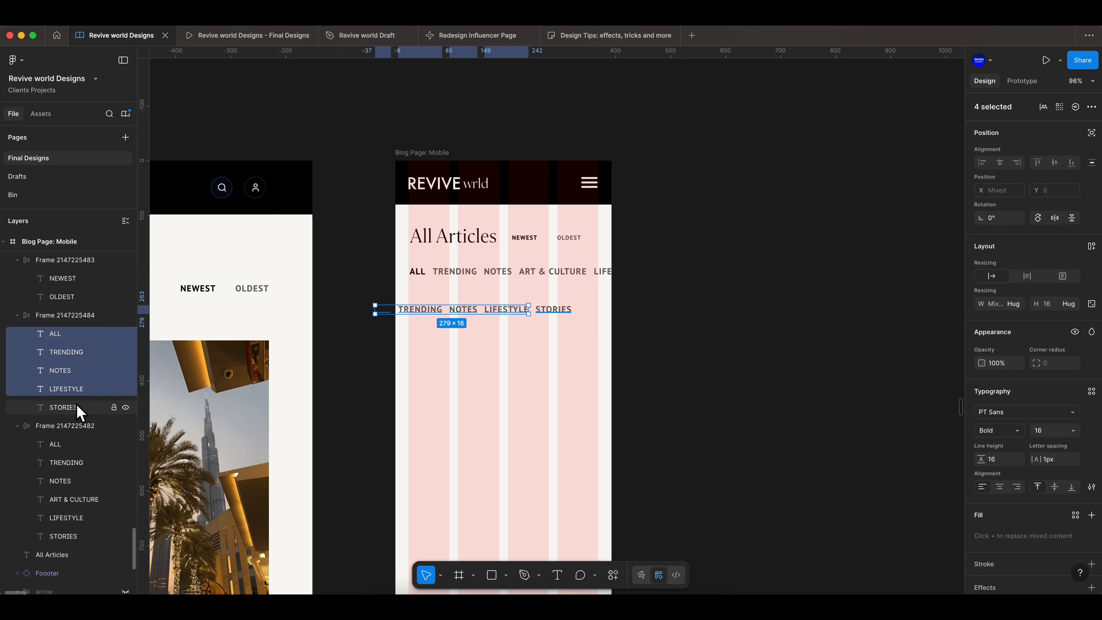
left_click(78, 445)
left_click(82, 538, "shift")
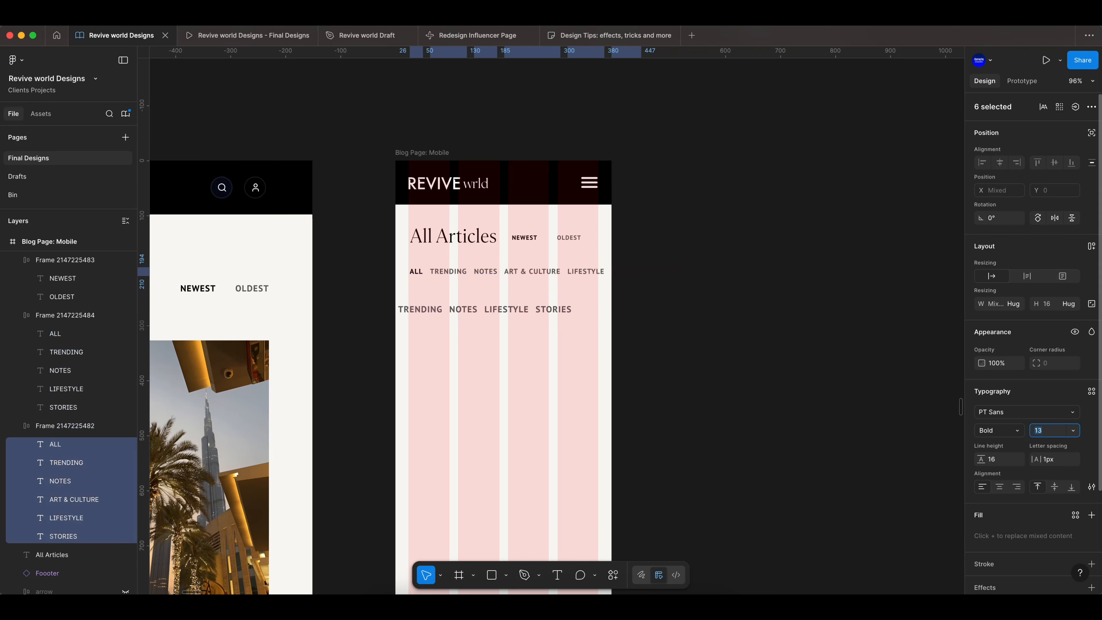
left_click(50, 541)
key("Delete")
- Delete the second, duplicate category row from the mobile frame
left_click(695, 274)
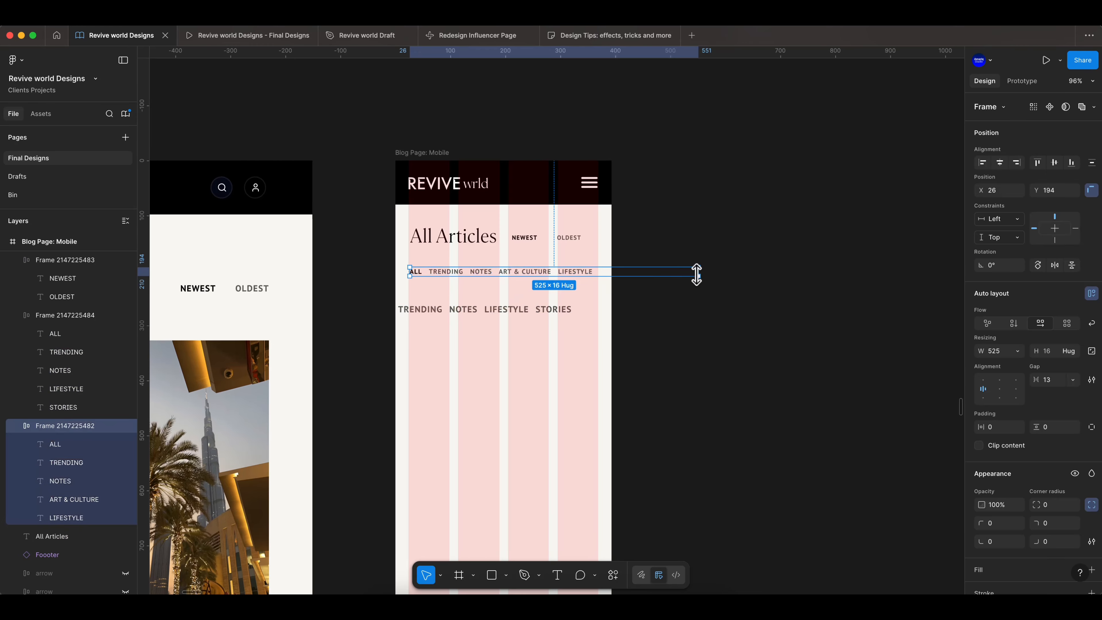
left_click(543, 309)
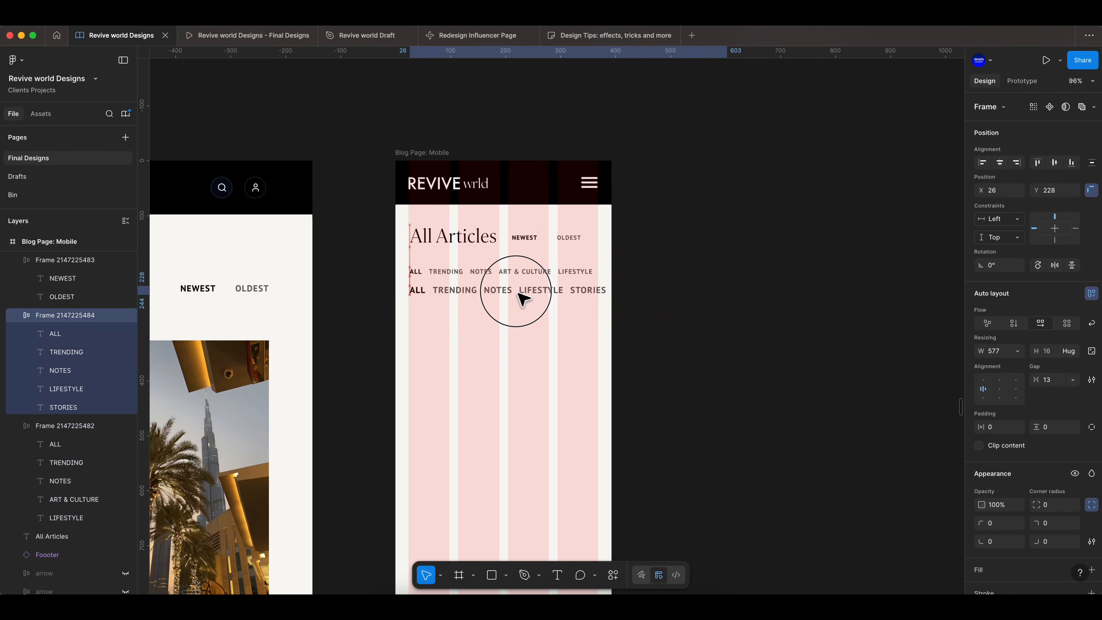
left_click(524, 277)
left_click(525, 291)
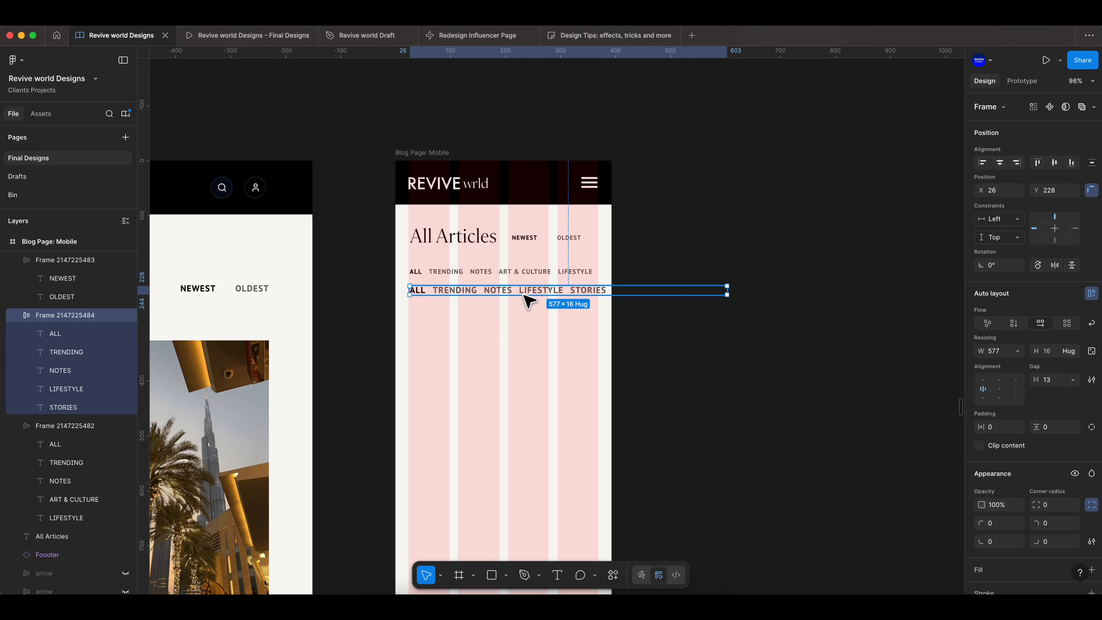
key("Delete")
left_click(521, 272)
- Add STORIES back as the last link so all six categories fit in the single row
scroll(429, 321, "down", 3)
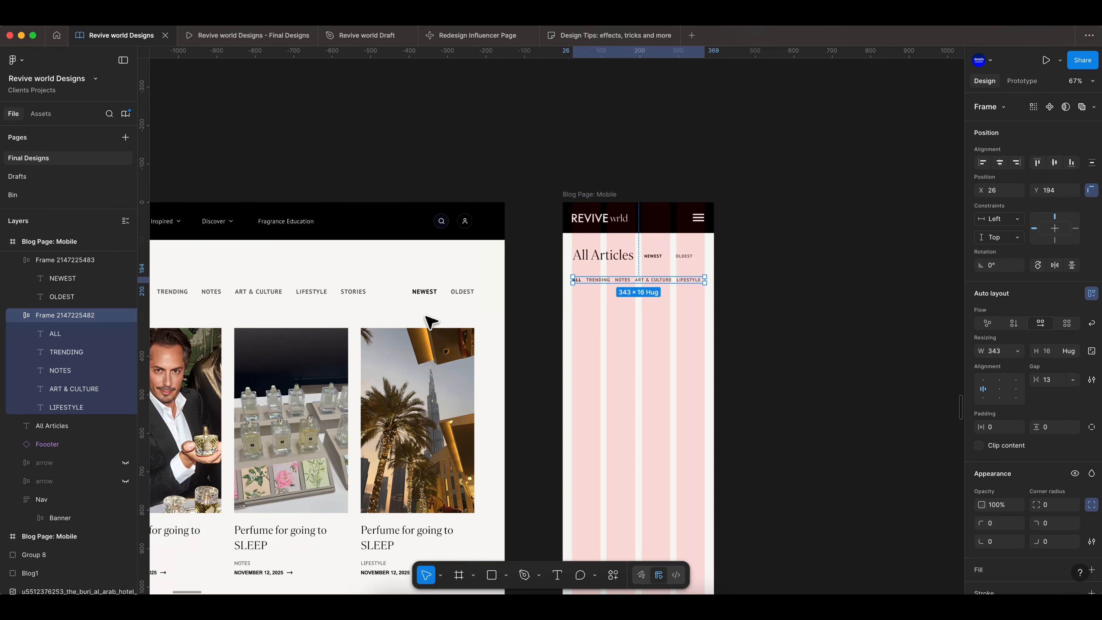
scroll(323, 317, "right", 3)
scroll(576, 308, "up", 5)
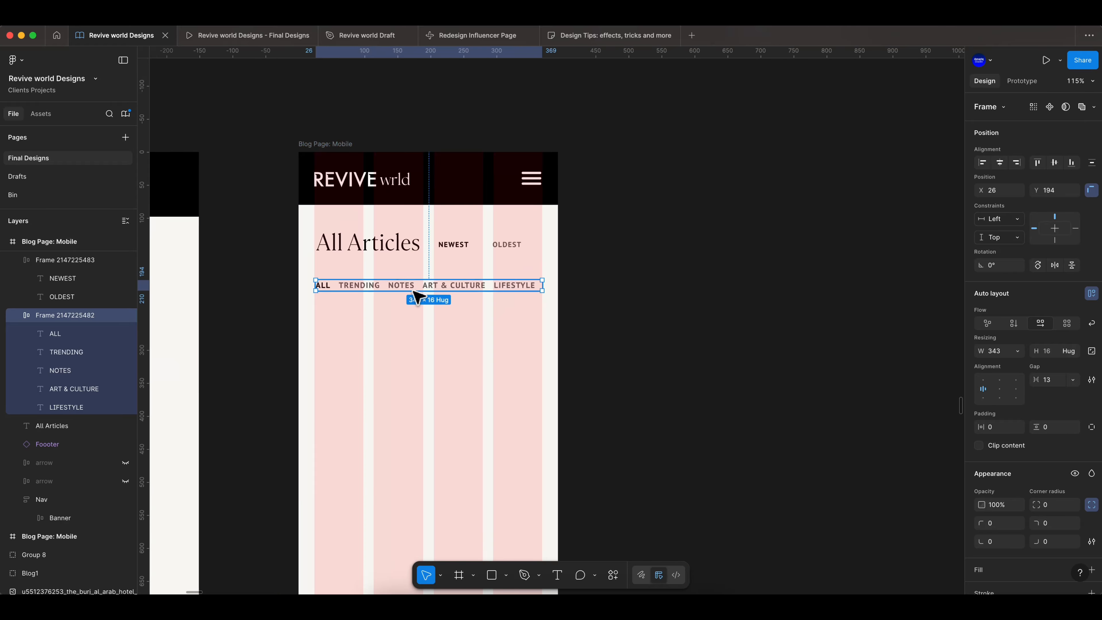
left_click(607, 288)
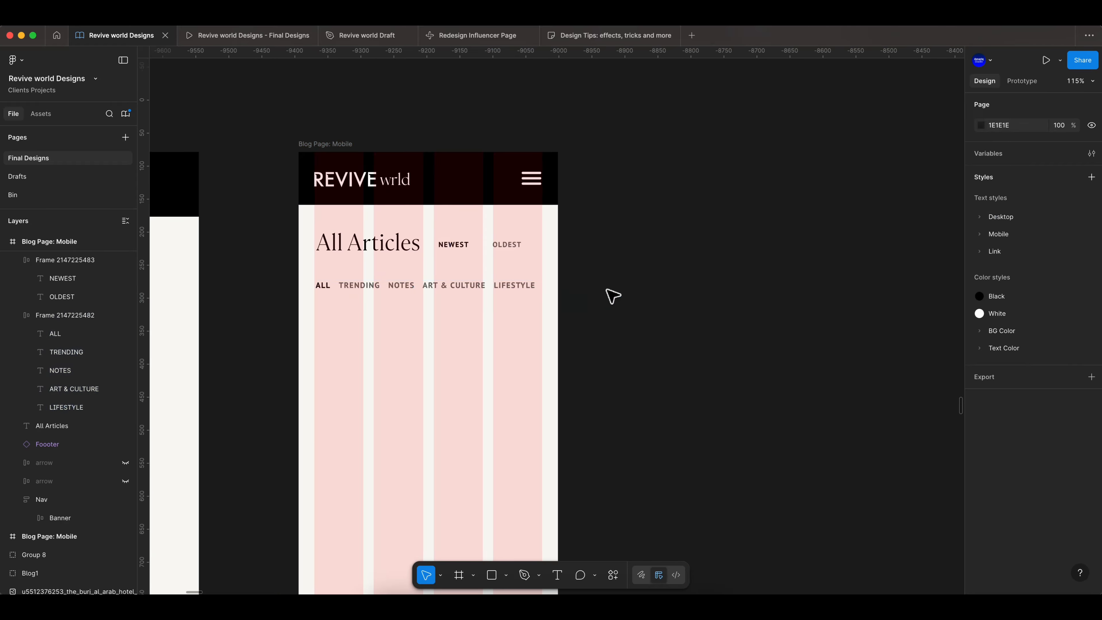
double_click(460, 286)
left_click(80, 405)
left_click_drag(516, 289, 413, 309)
scroll(413, 328, "left", 4)
scroll(414, 331, "down", 2)
- Scale the NEWEST/OLDEST link group down to about 101 px wide
left_click(586, 295)
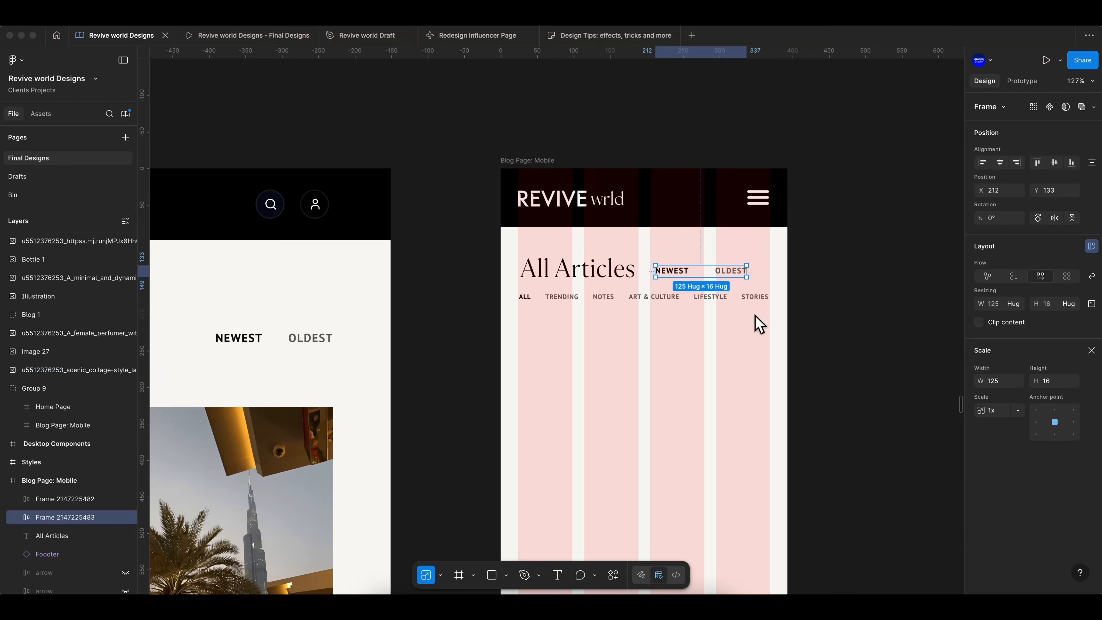
left_click_drag(1036, 379, 1015, 380)
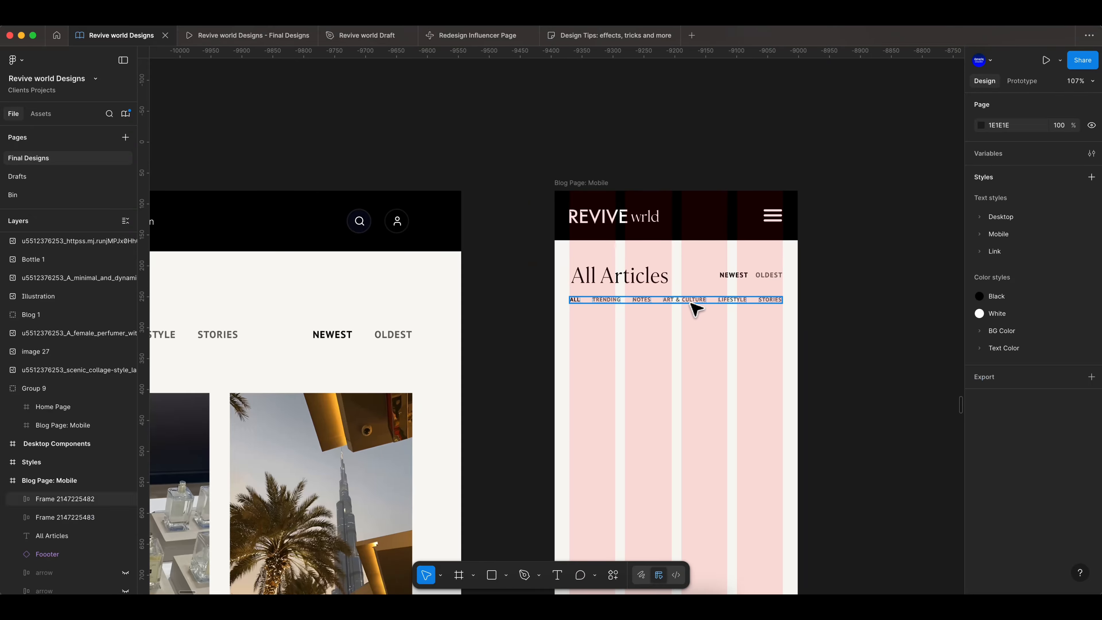
left_click(694, 309)
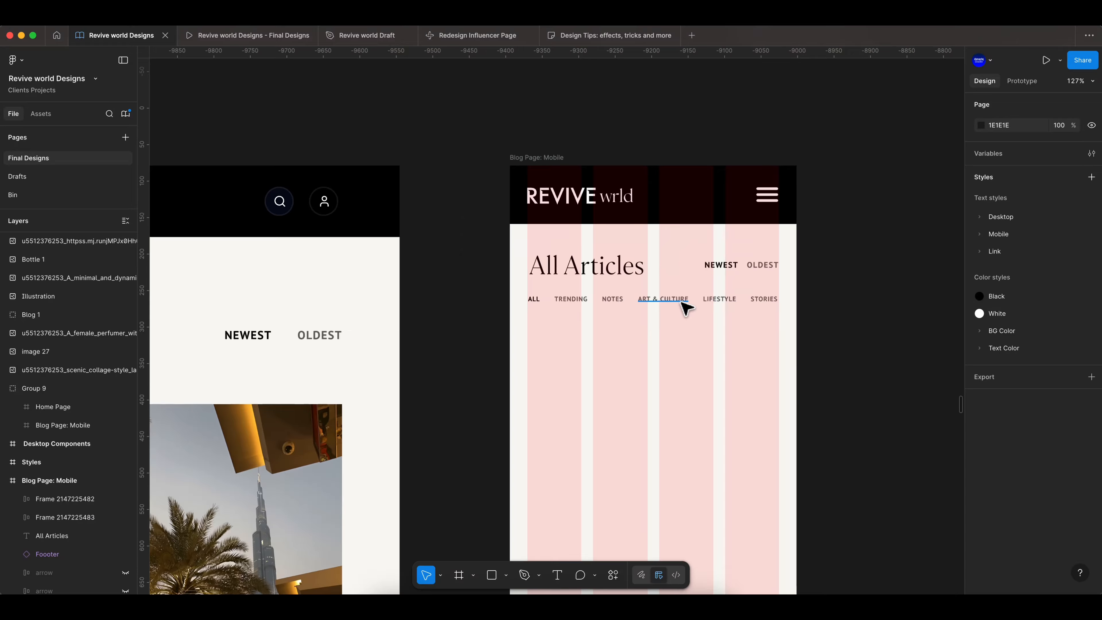
- Set the category row's gap to 20 and align the row to the left margin at X 25
left_click(768, 299)
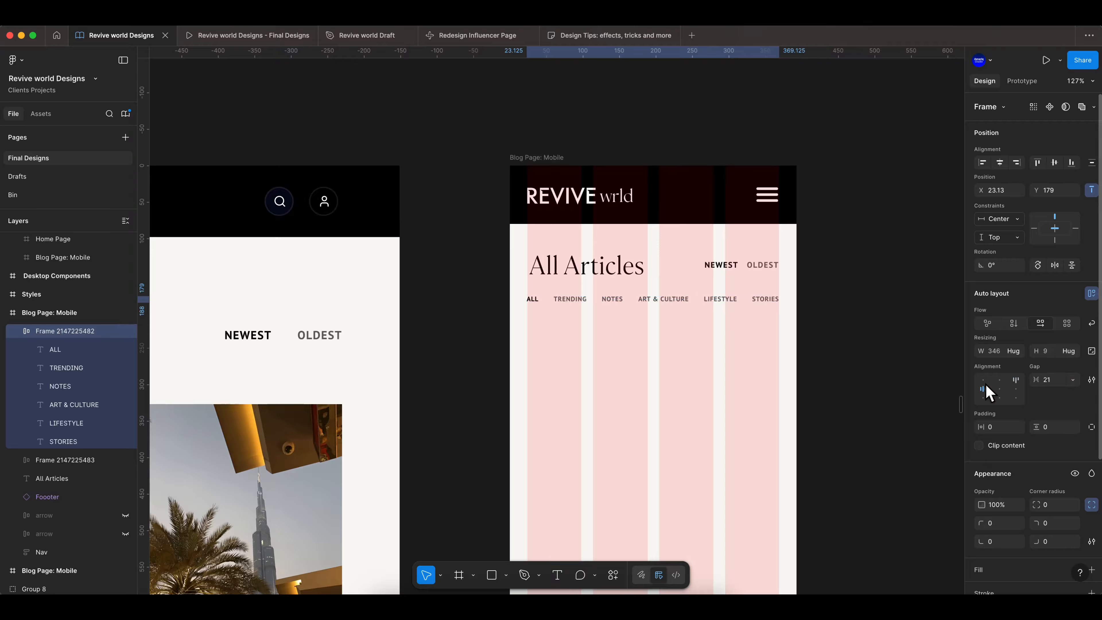
scroll(852, 312, "up", 5)
left_click_drag(1032, 380, 1030, 380)
left_click_drag(407, 300, 410, 296)
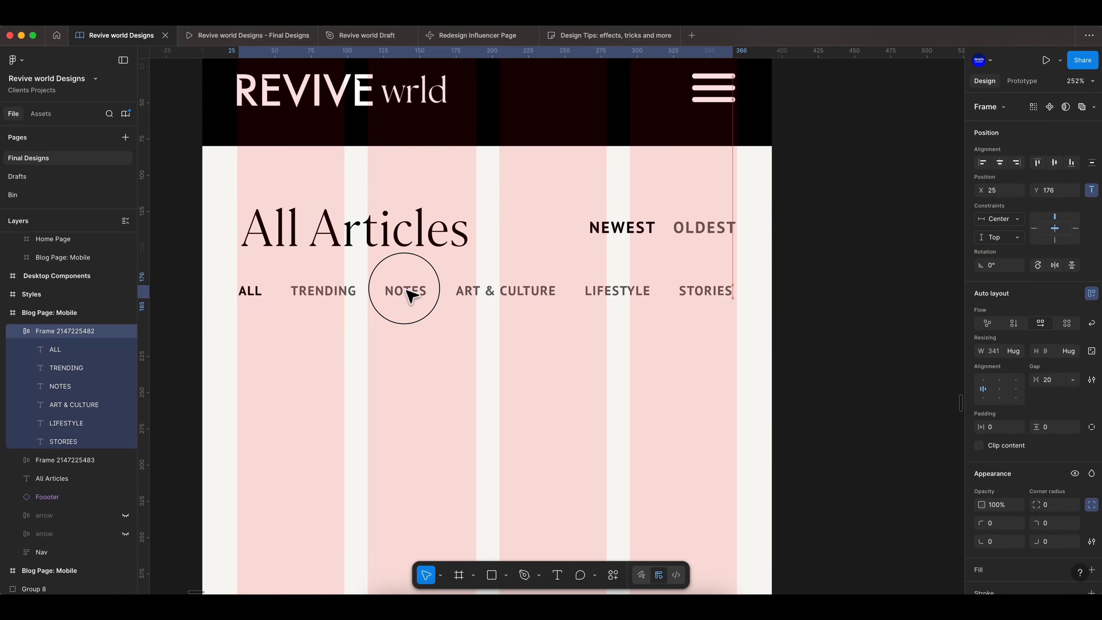
left_click(800, 315)
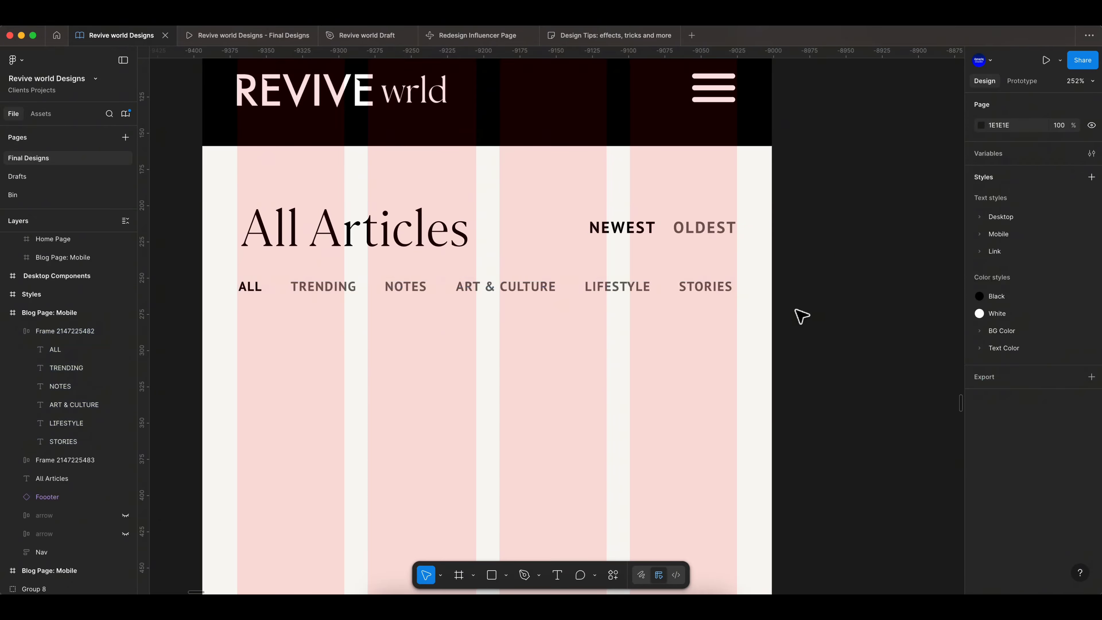
- Copy the desktop page's row of article cards and paste it into the mobile frame
scroll(800, 316, "down", 10)
scroll(798, 330, "up", 5)
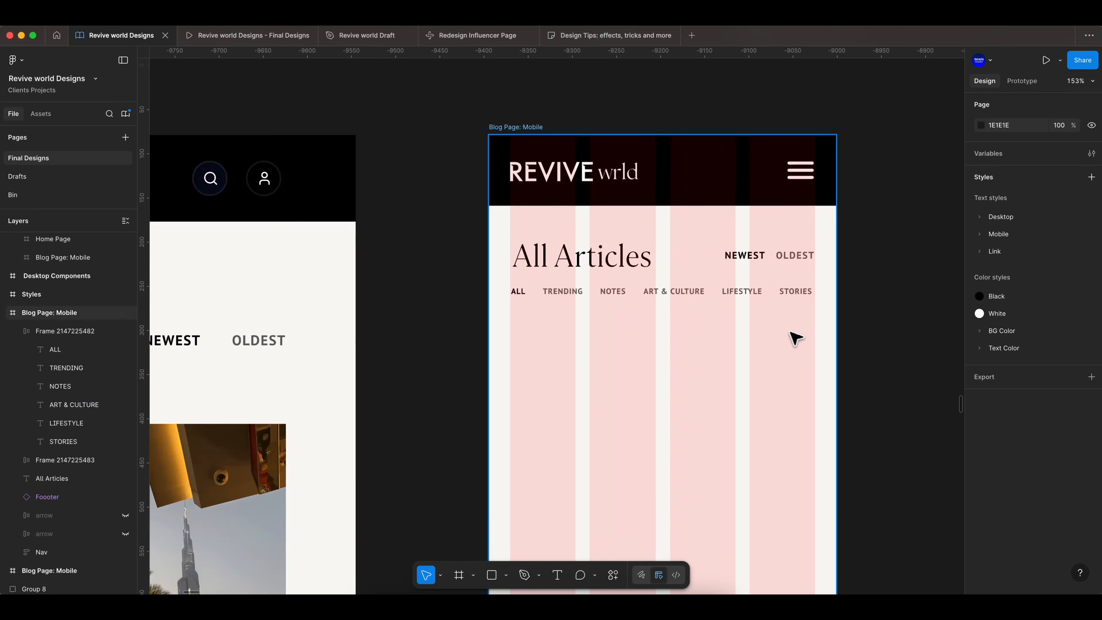
scroll(794, 336, "down", 5)
scroll(542, 352, "down", 3)
left_click(455, 382)
scroll(454, 382, "down", 1)
right_click(458, 377)
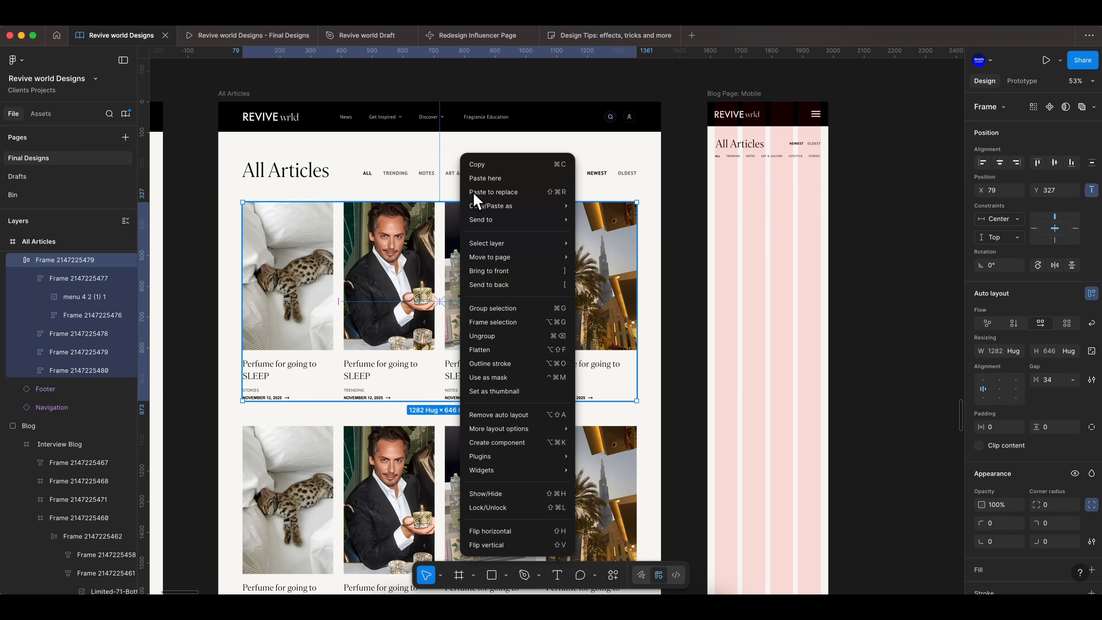
left_click(479, 163)
scroll(565, 325, "up", 1)
left_click(508, 452)
right_click(489, 430)
left_click(511, 163)
left_click(846, 187)
scroll(824, 230, "up", 6)
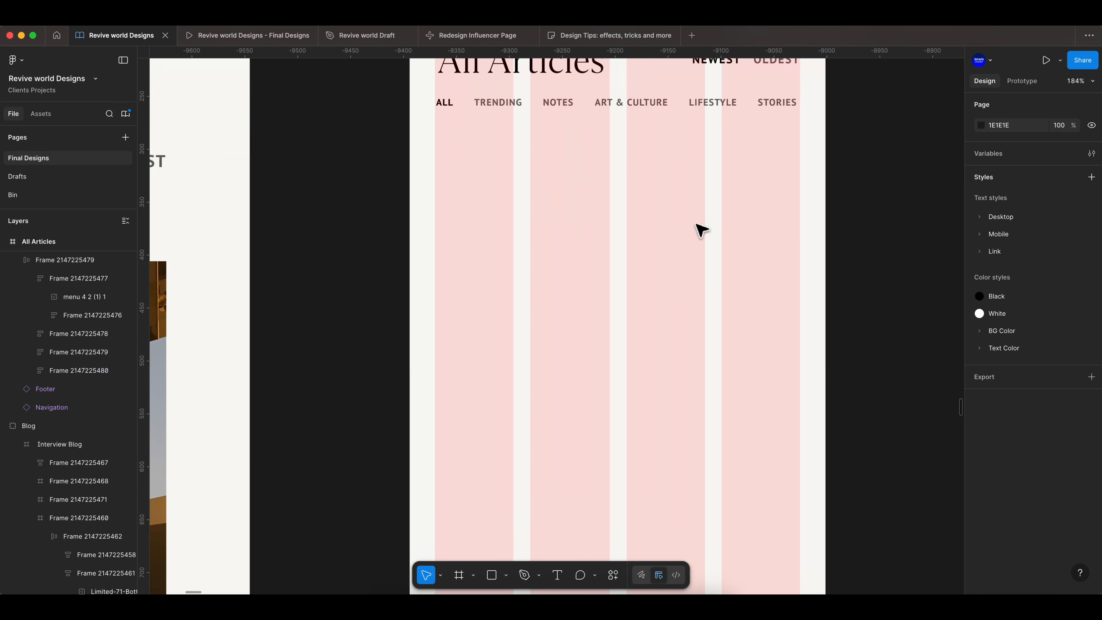
scroll(651, 277, "up", 4)
right_click(503, 344)
left_click(538, 178)
scroll(606, 351, "down", 5)
key("super+z")
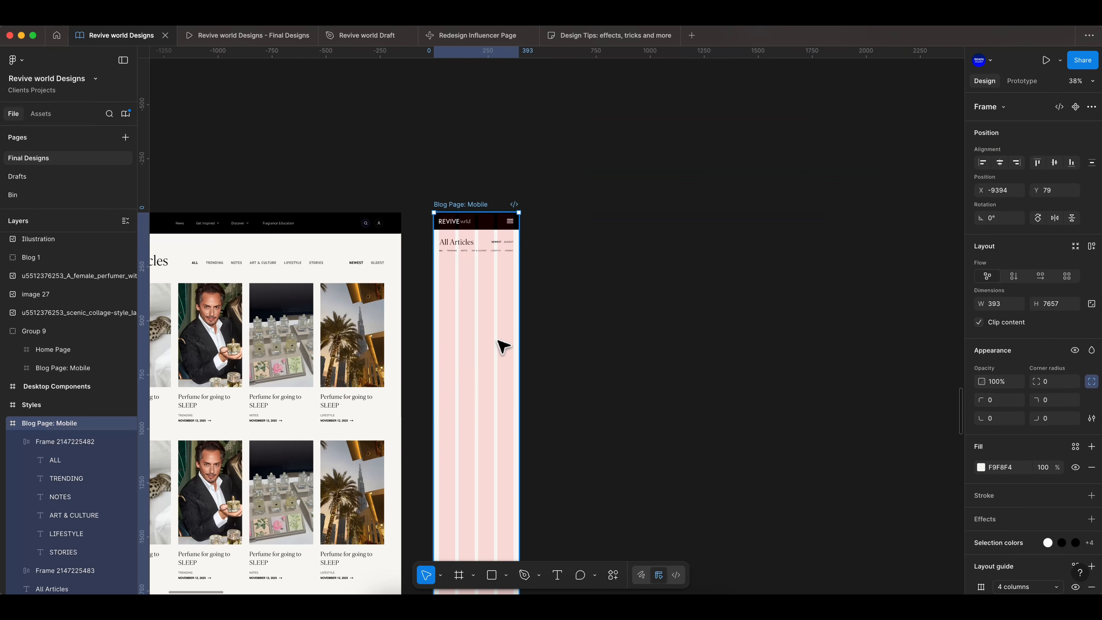
left_click(665, 296)
right_click(462, 297)
left_click(484, 178)
left_click_drag(499, 307, 522, 364)
key("k")
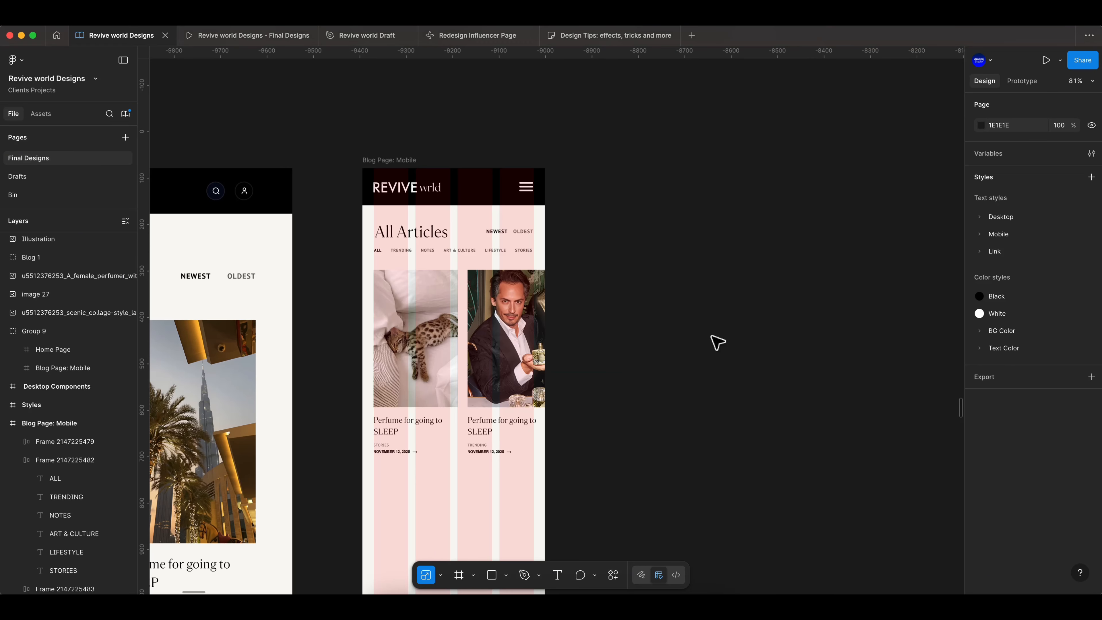
left_click(504, 341)
right_click(55, 441)
left_click(77, 416)
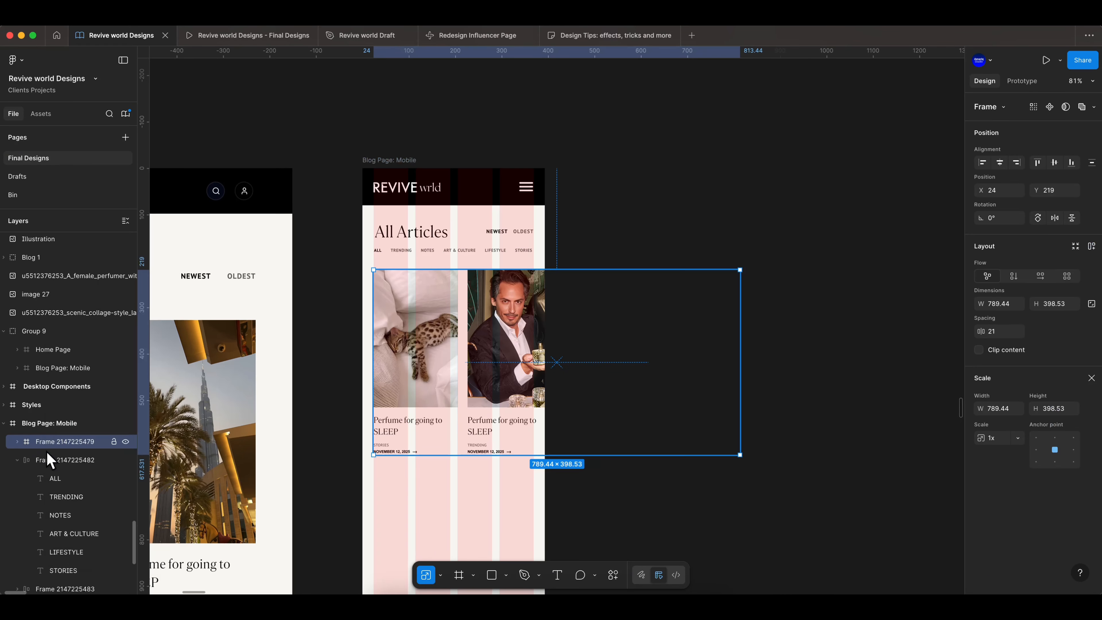
left_click(17, 441)
left_click(64, 480)
left_click(58, 499, "shift")
left_click(51, 518)
left_click(57, 437)
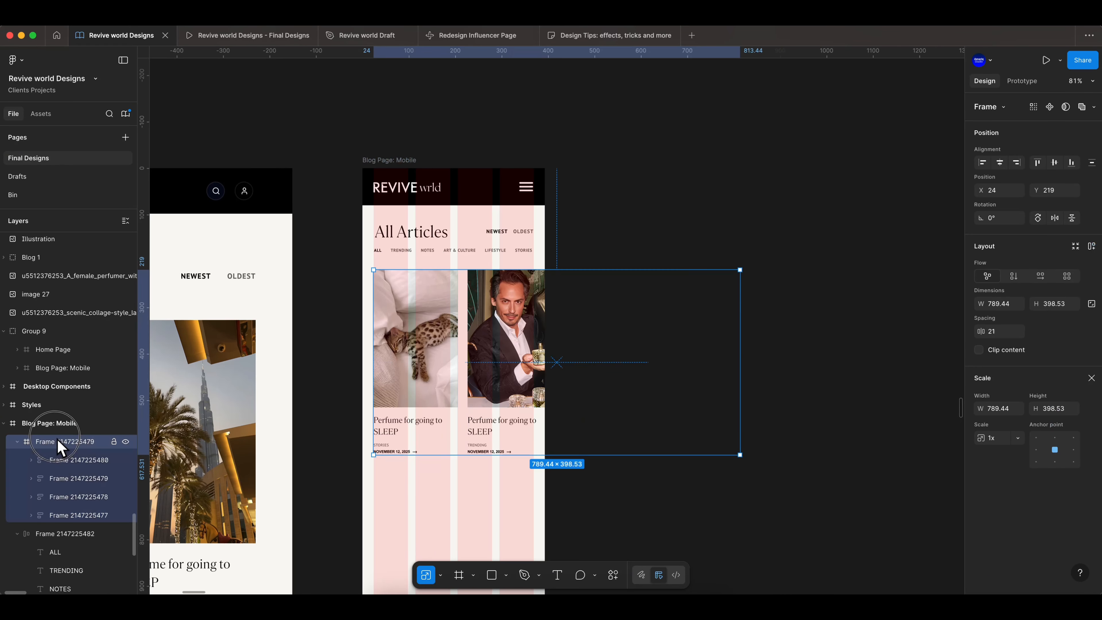
right_click(58, 443)
left_click(67, 324)
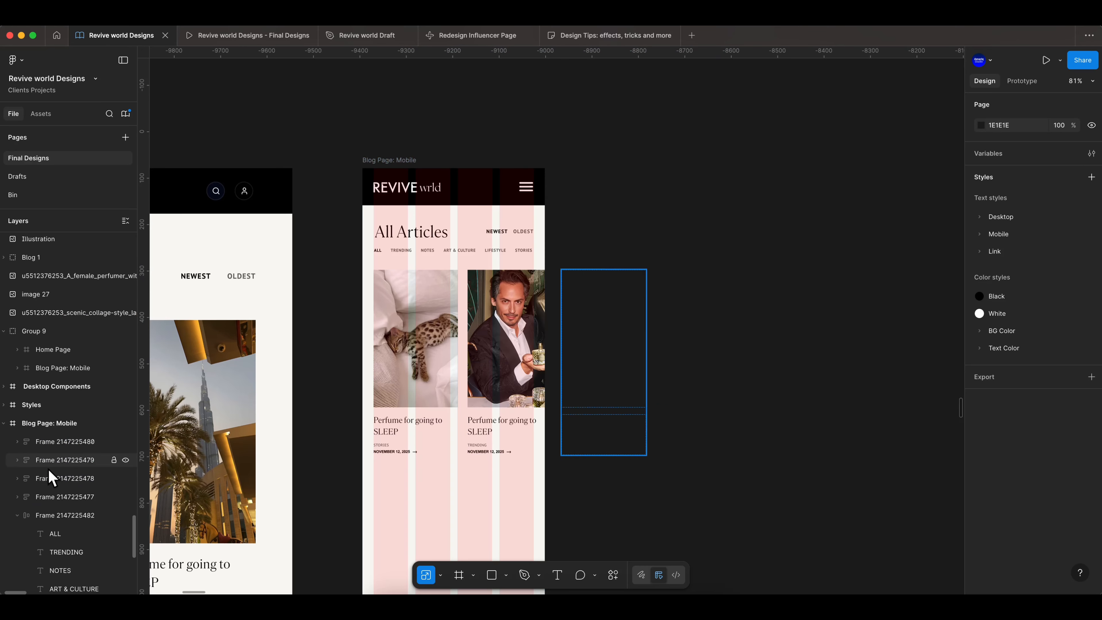
left_click(49, 460)
left_click(52, 442, "shift")
scroll(598, 366, "down", 1)
scroll(610, 337, "down", 4)
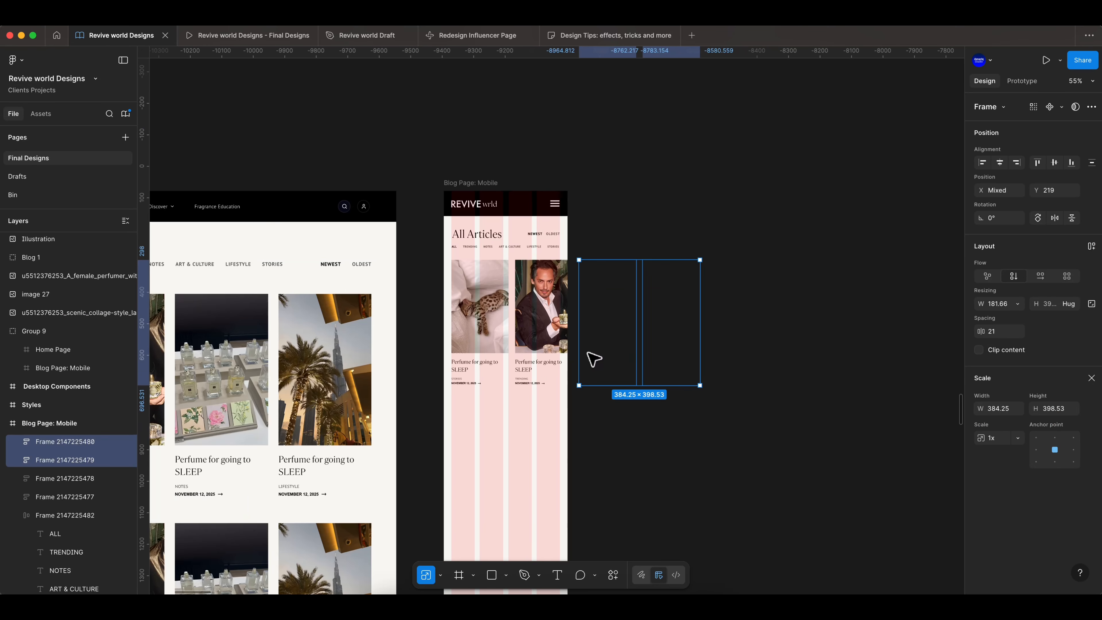
key("super+z")
key("super+z")
key("super+z")
key("super+z")
key("super+z")
key("super+z")
- Scale the pasted card row down so two cards fit across the mobile frame, and remove its auto layout
left_click_drag(628, 393, 629, 358)
scroll(509, 324, "up", 8)
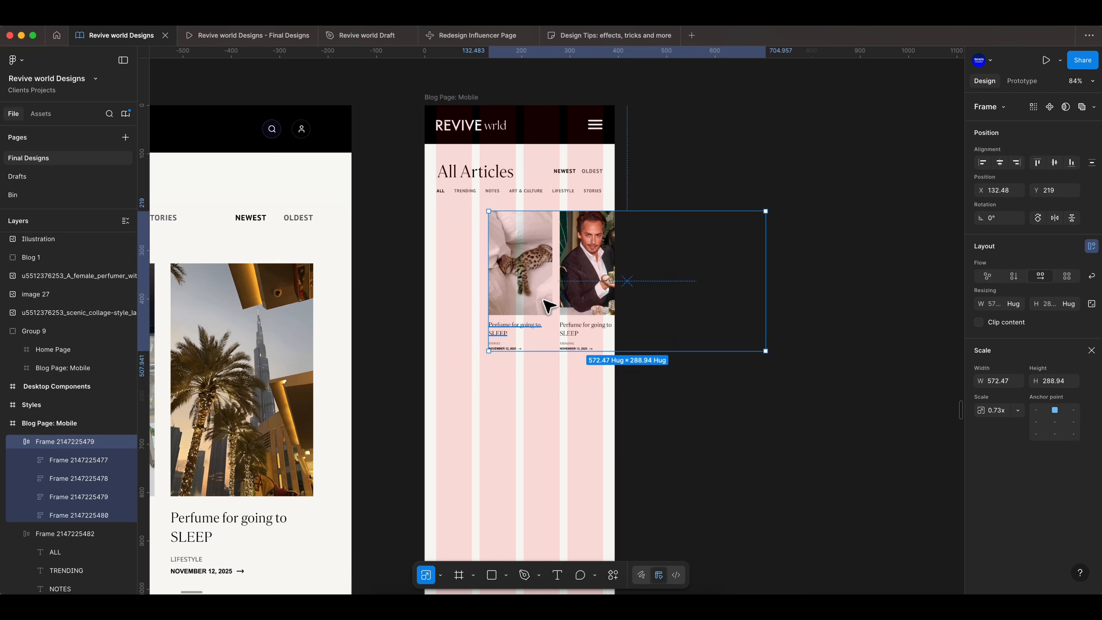
left_click_drag(590, 246, 510, 246)
left_click(1091, 350)
left_click_drag(1046, 380, 766, 324)
key("k")
left_click_drag(554, 389, 538, 425)
left_click_drag(487, 314, 526, 311)
right_click(71, 438)
left_click(99, 416)
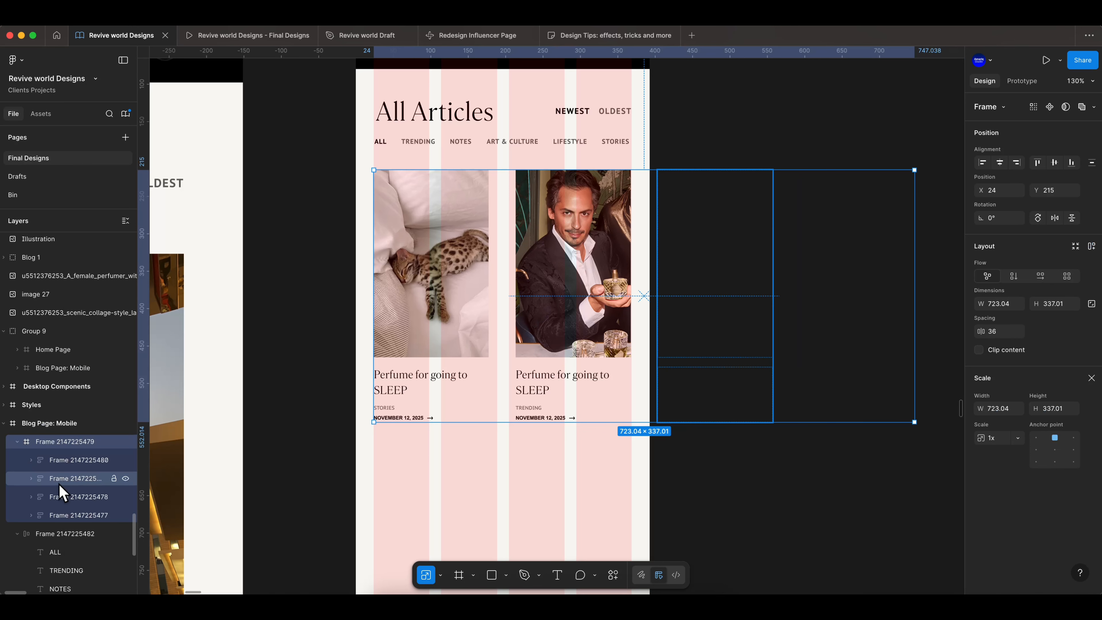
- Move the third and fourth article cards below the first two to form a two-column grid
left_click(66, 463)
left_click(67, 478, "shift")
scroll(680, 299, "down", 1)
scroll(686, 306, "down", 5)
left_click_drag(720, 249, 533, 403)
left_click(707, 352)
scroll(713, 351, "down", 1, "ctrl")
scroll(713, 351, "up", 1)
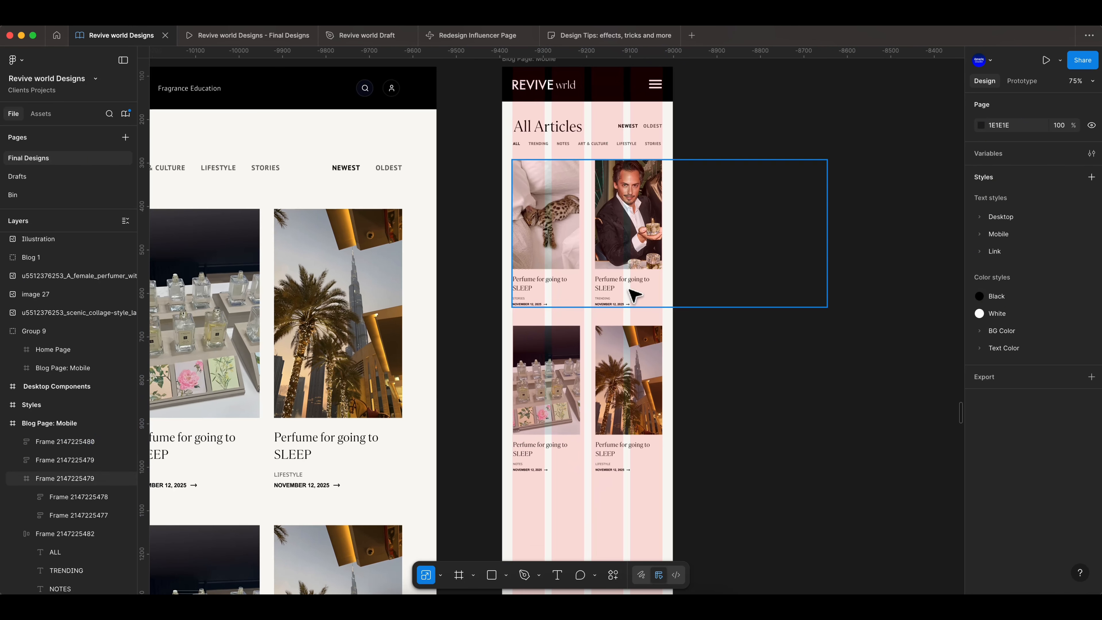
- Ungroup the card container so the article cards sit directly inside the mobile frame
left_click(633, 267)
right_click(71, 482)
left_click(104, 329)
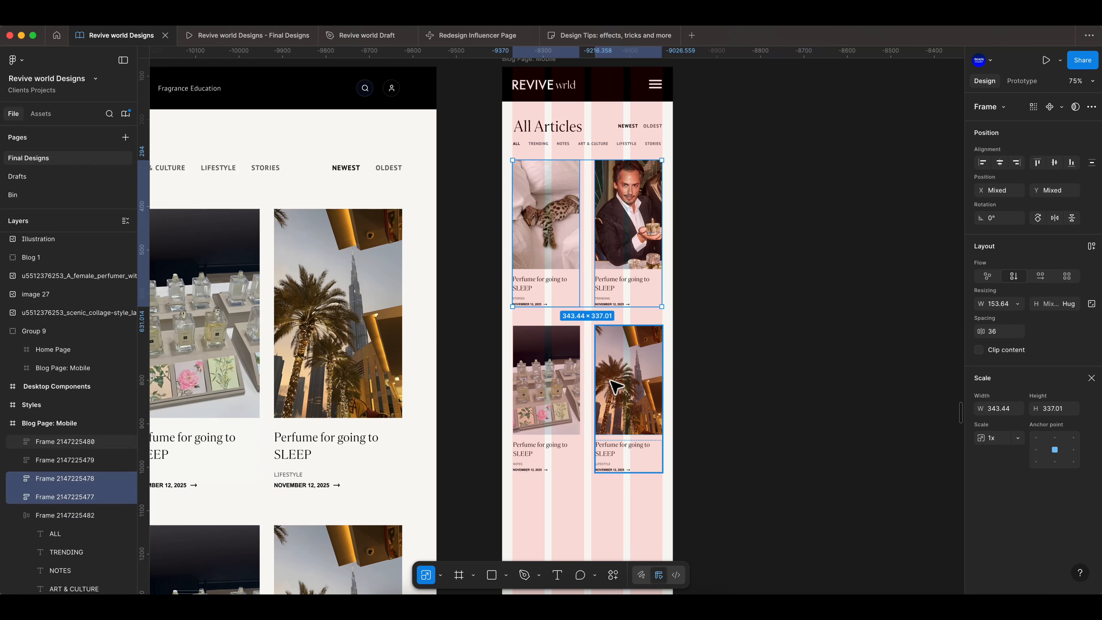
scroll(566, 304, "down", 3)
left_click_drag(563, 290, 563, 289)
left_click(678, 226)
scroll(677, 226, "up", 5)
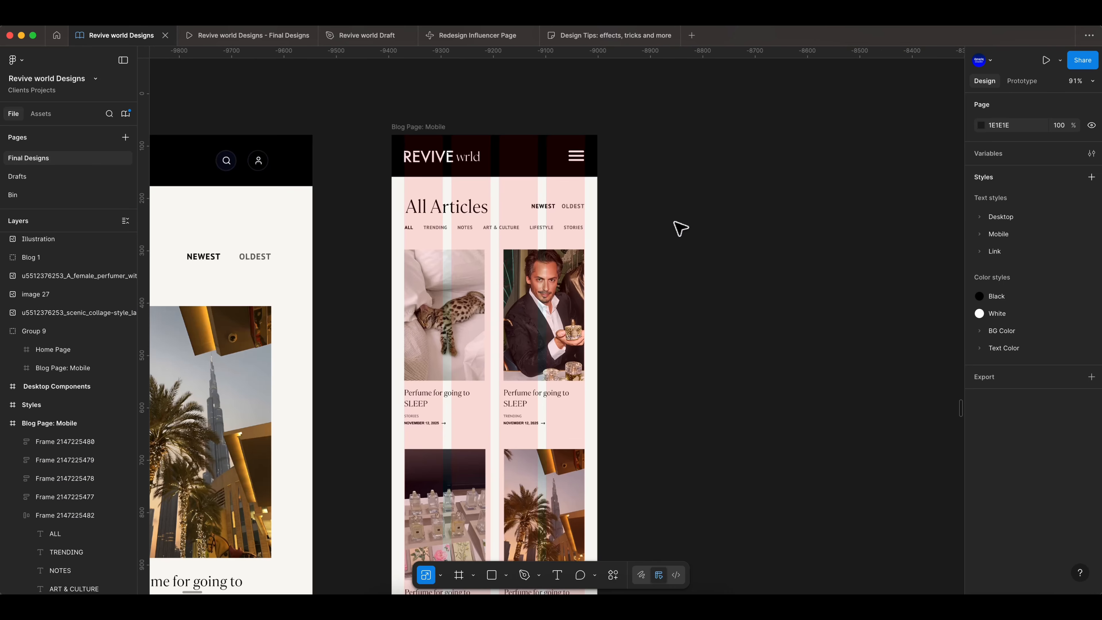
- Move the NEWEST/OLDEST links below the category row, aligned to the left margin
left_click(538, 207)
left_click(473, 237)
scroll(473, 236, "up", 4)
left_click(573, 192)
left_click_drag(577, 196, 398, 248)
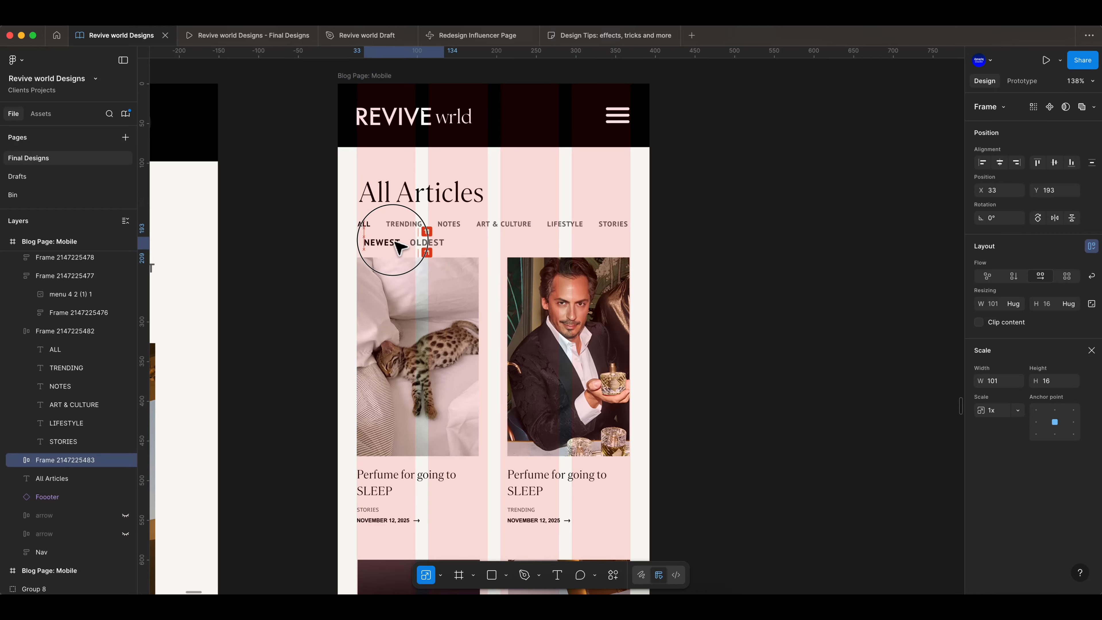
left_click(503, 224)
left_click(504, 224)
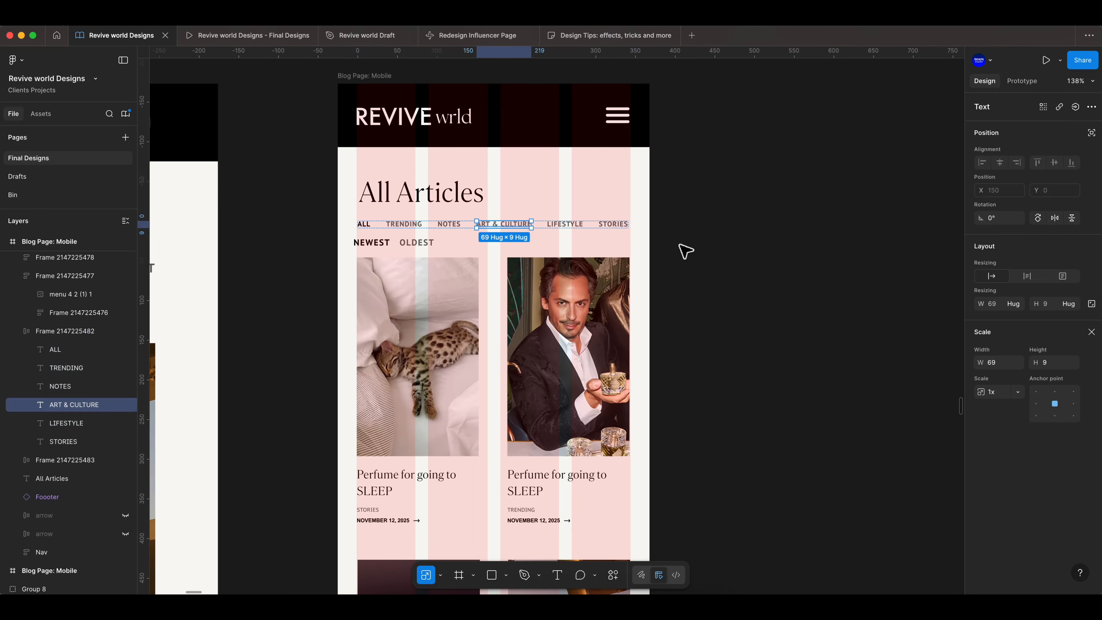
left_click(1091, 334)
left_click(712, 270)
- Set the gap between the NEWEST and OLDEST links to 8
left_click(411, 245)
left_click(17, 460)
left_click(57, 479)
left_click(1045, 429)
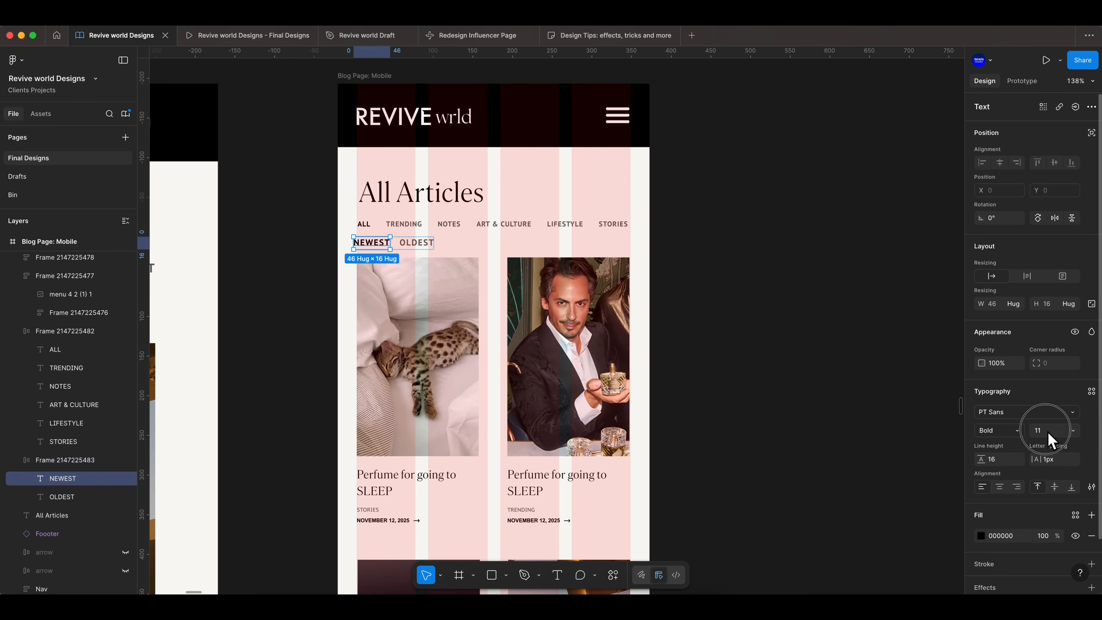
left_click(62, 496)
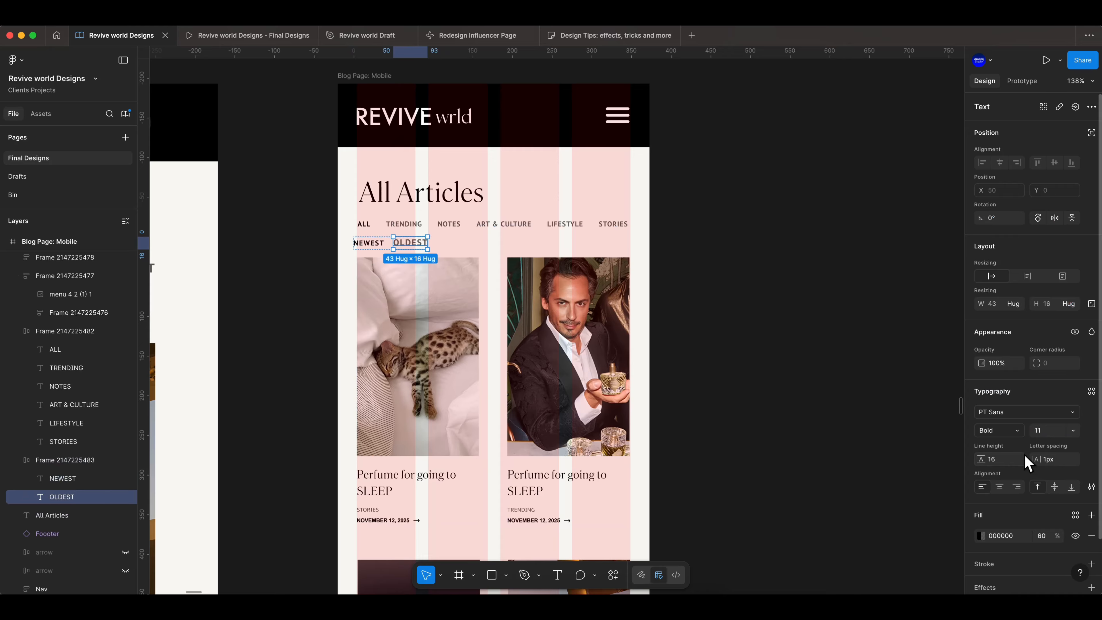
left_click(72, 461)
left_click(1052, 380)
type("8")
left_click(324, 260)
scroll(323, 260, "up", 4)
double_click(432, 238)
left_click(303, 255)
left_click(413, 238)
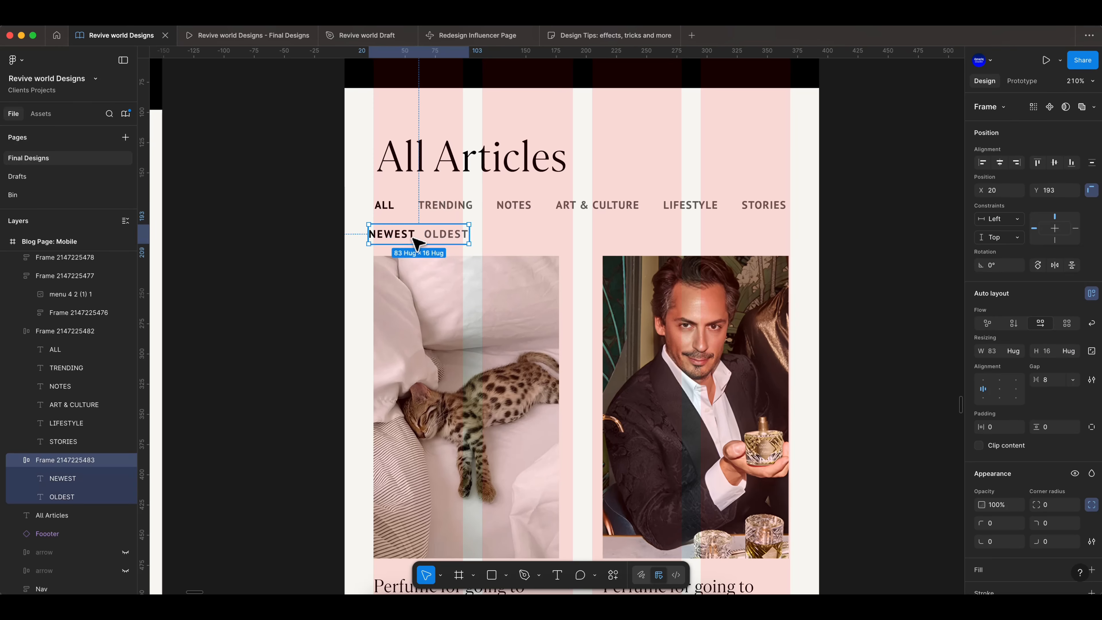
- Nudge the NEWEST/OLDEST links up so they sit just below the category row
left_click_drag(446, 205, 444, 207)
left_click(439, 245)
left_click(440, 242)
key("Up")
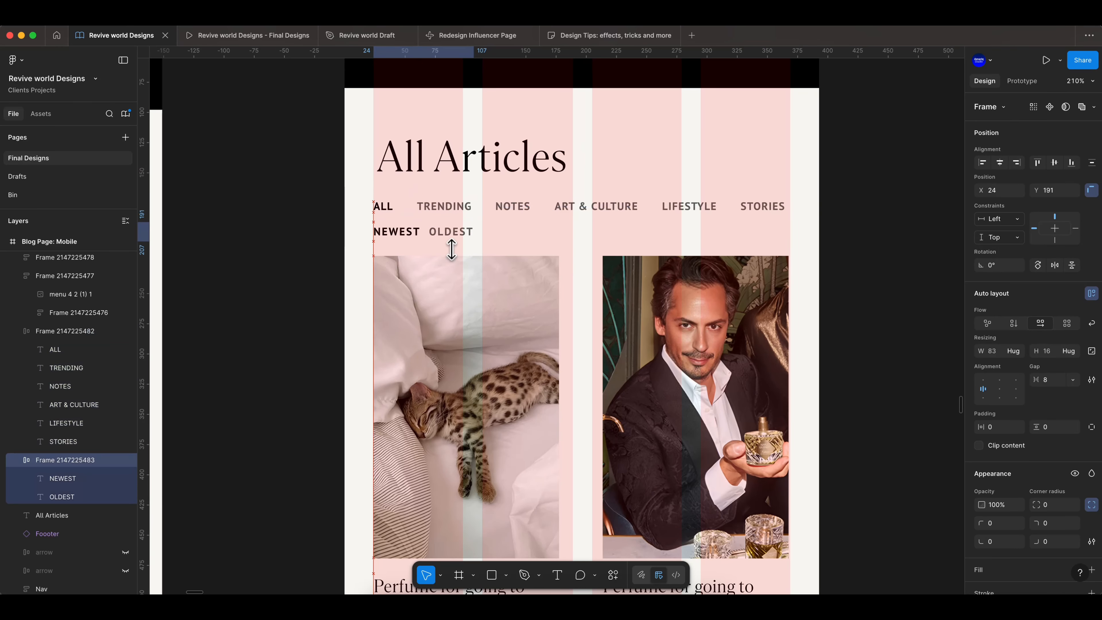
scroll(446, 260, "down", 3)
scroll(449, 269, "down", 3)
left_click(357, 266)
scroll(357, 267, "down", 3)
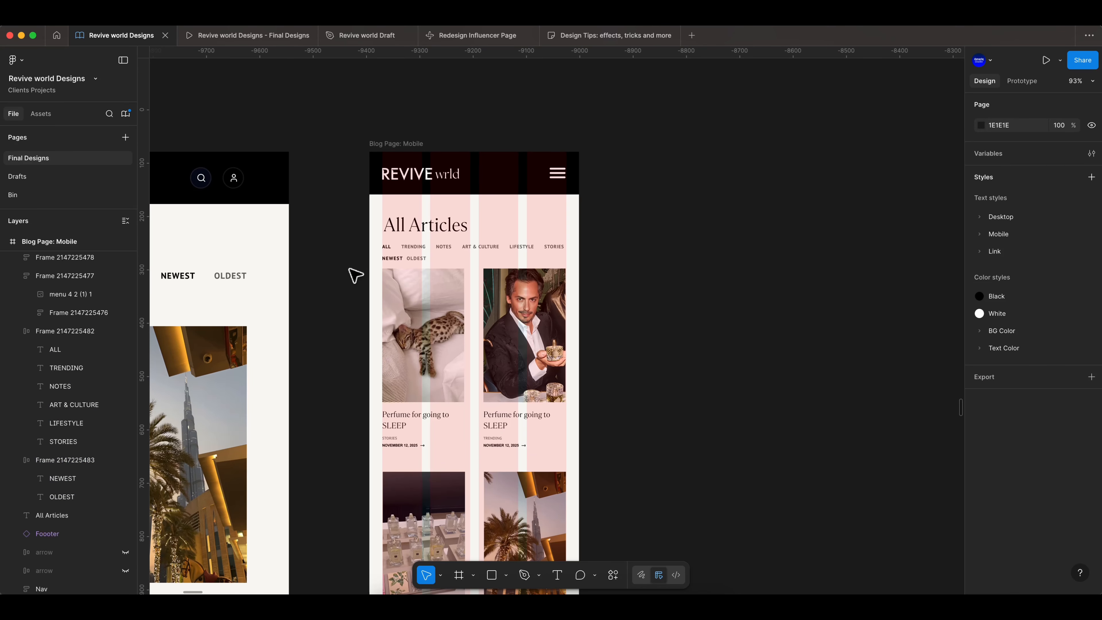
- Try placing the NEWEST/OLDEST links beside the All Articles heading at the right margin
scroll(364, 301, "up", 2)
left_click_drag(406, 320, 536, 295)
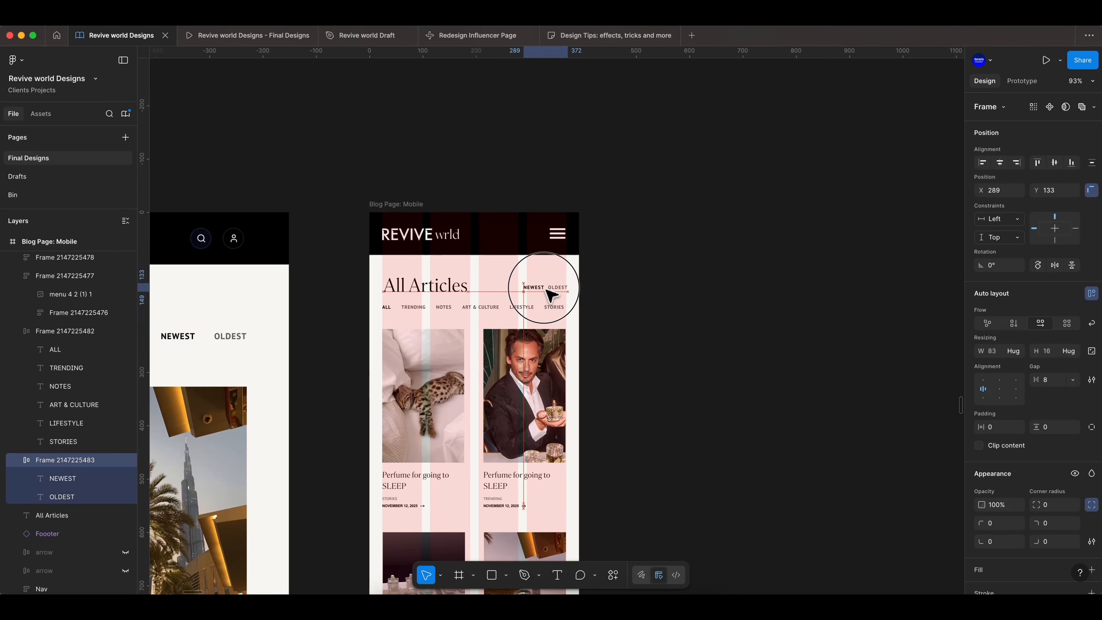
left_click(596, 311)
scroll(598, 310, "up", 2)
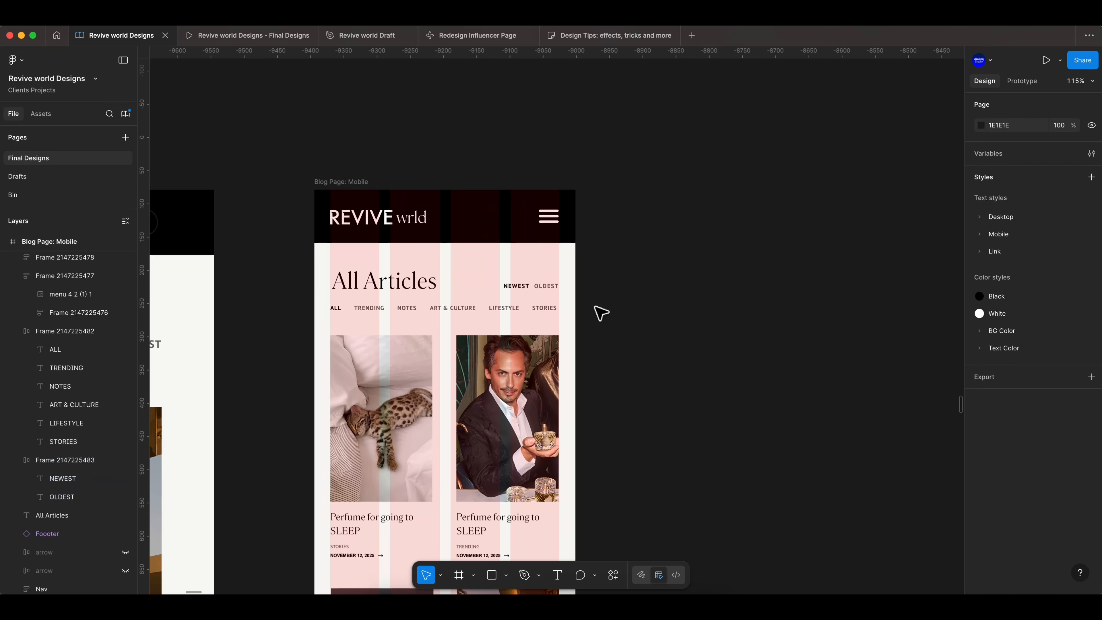
scroll(598, 310, "down", 4)
scroll(590, 294, "up", 5)
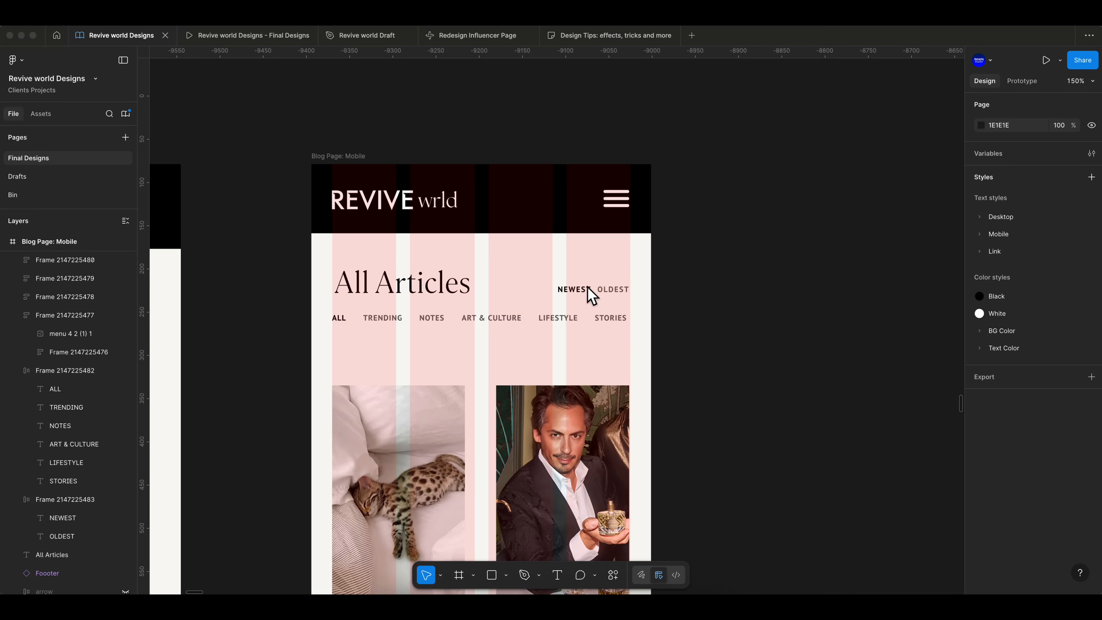
- Move the NEWEST/OLDEST links back below the category row, aligned to the left margin
left_click(68, 502)
left_click_drag(578, 290, 350, 293)
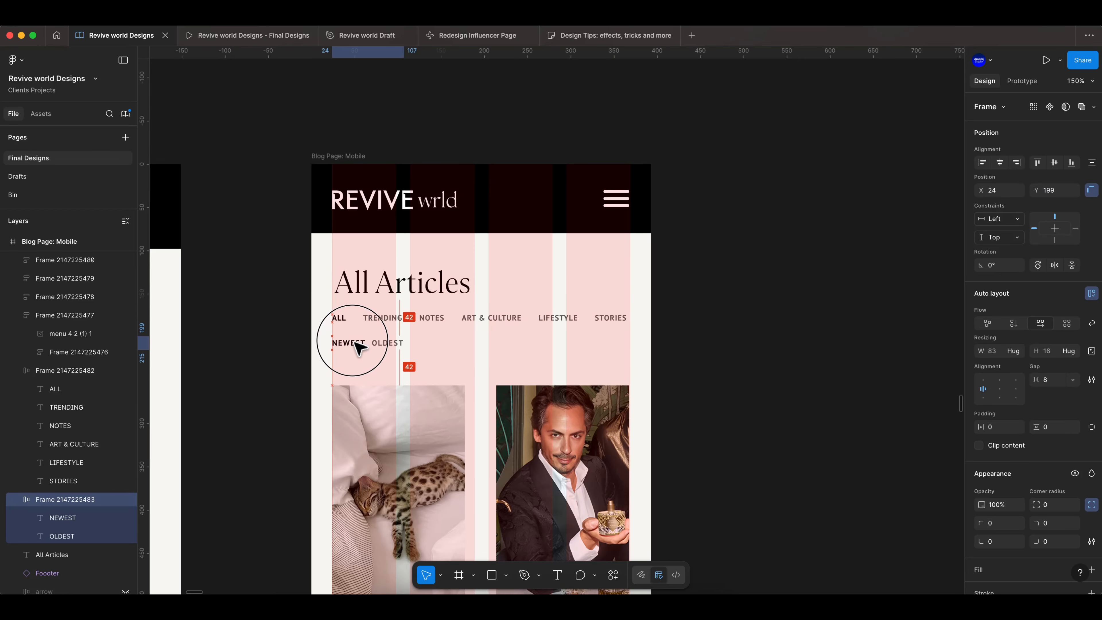
left_click(390, 321)
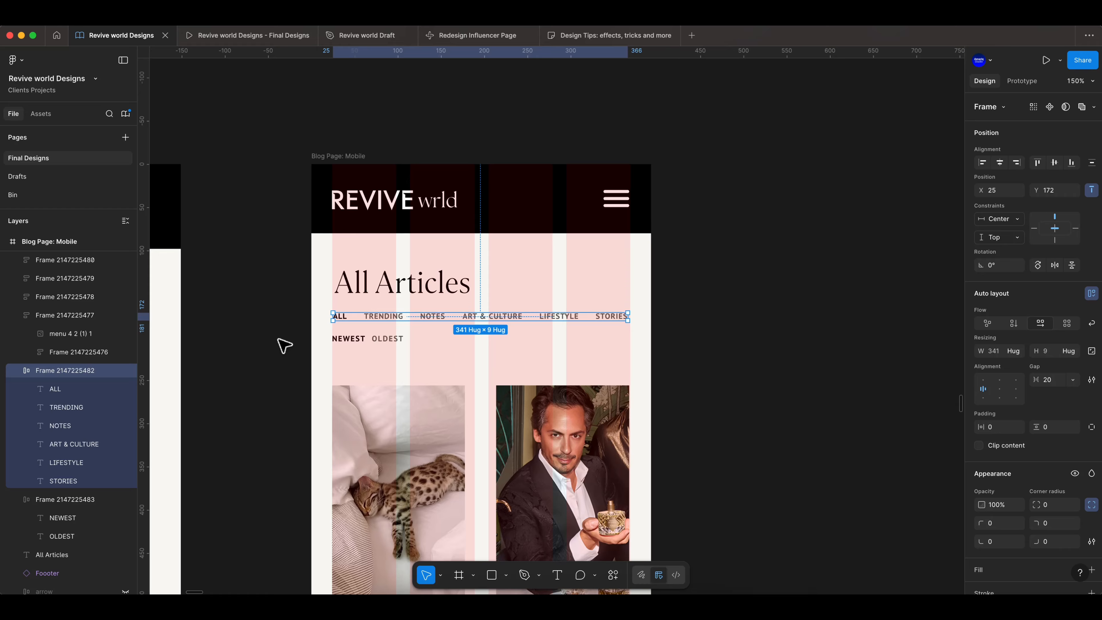
left_click(296, 377)
scroll(296, 376, "up", 3)
scroll(302, 320, "down", 4)
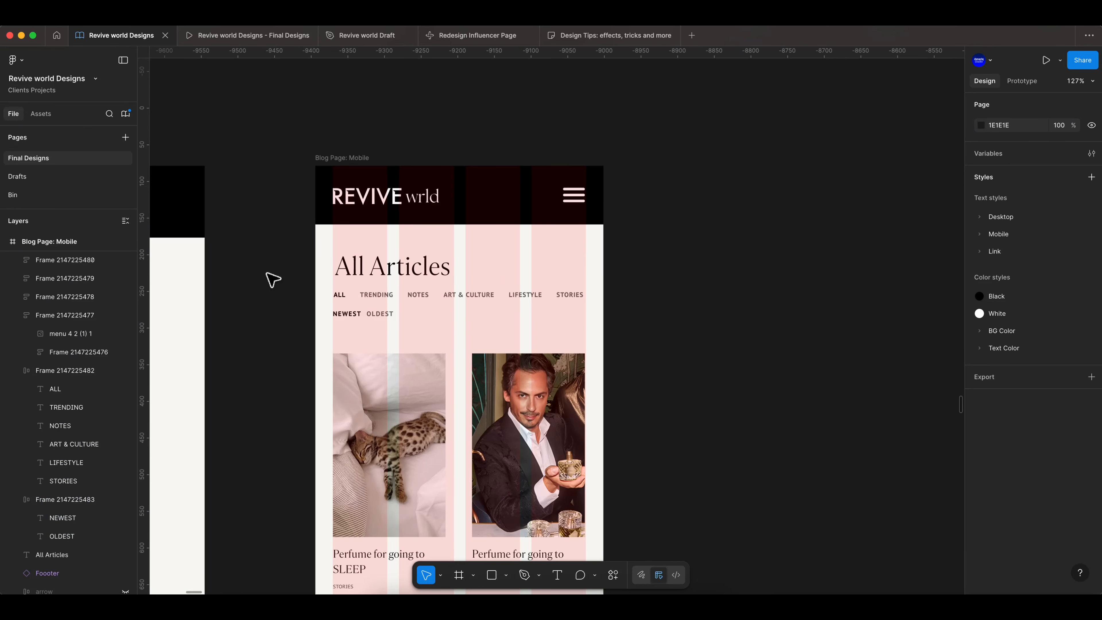
- Select the four article cards and move them up closer to the filter links
scroll(436, 384, "down", 5)
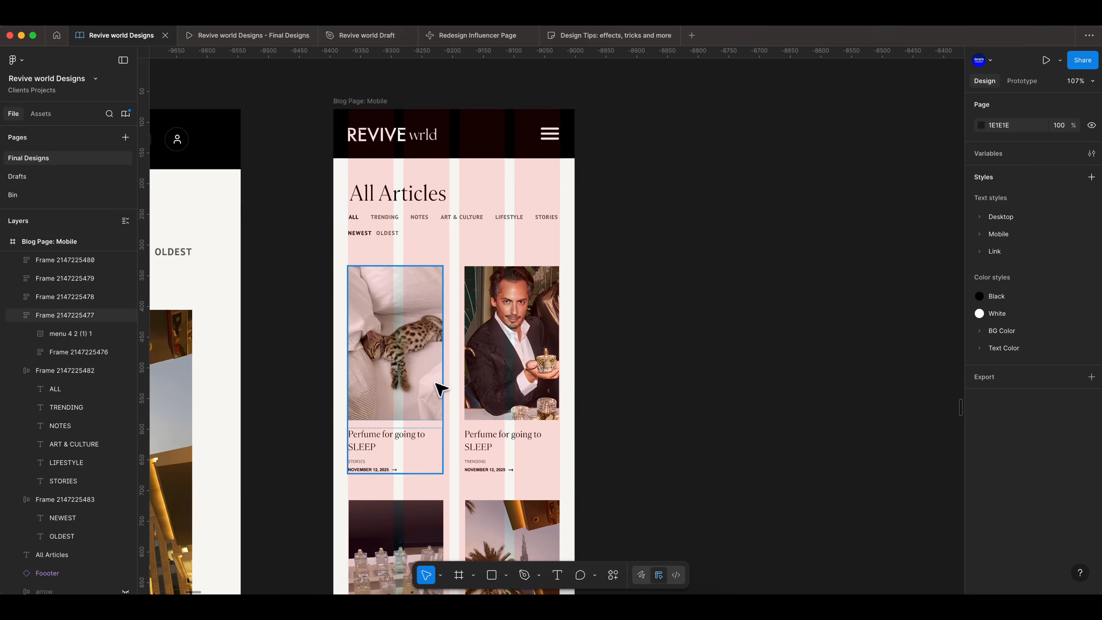
scroll(409, 340, "up", 3)
left_click(412, 336)
left_click(509, 331, "shift")
scroll(507, 339, "down", 1)
scroll(407, 447, "down", 5)
left_click(410, 417, "shift")
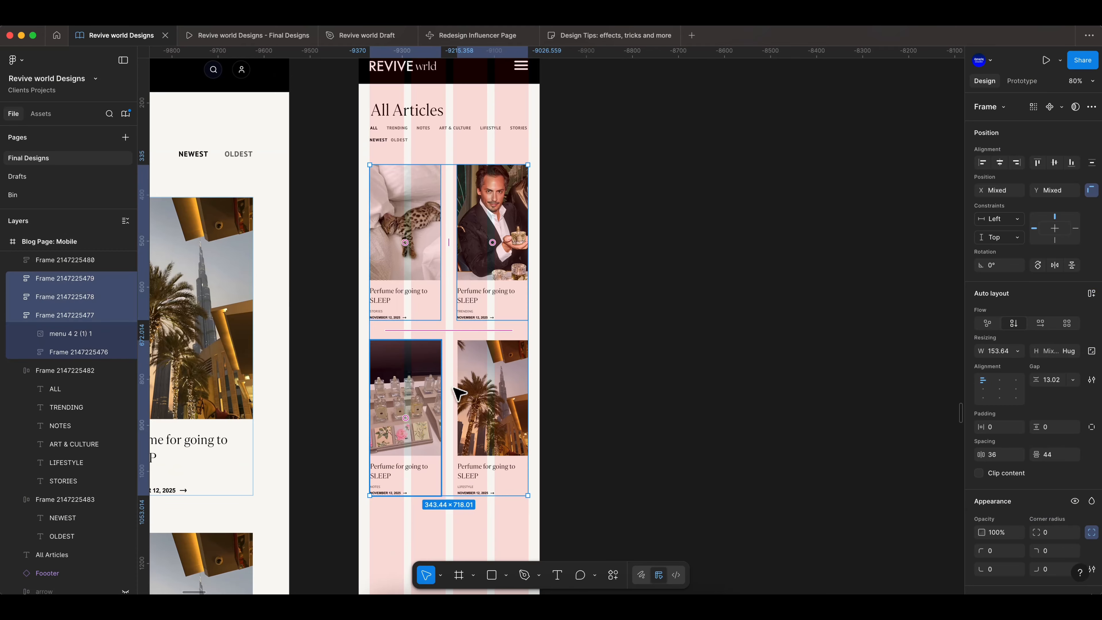
left_click(488, 399, "shift")
scroll(459, 339, "up", 1)
key("shift+Up")
key("shift+Up")
key("shift+Up")
scroll(382, 295, "up", 3)
scroll(378, 291, "up", 3)
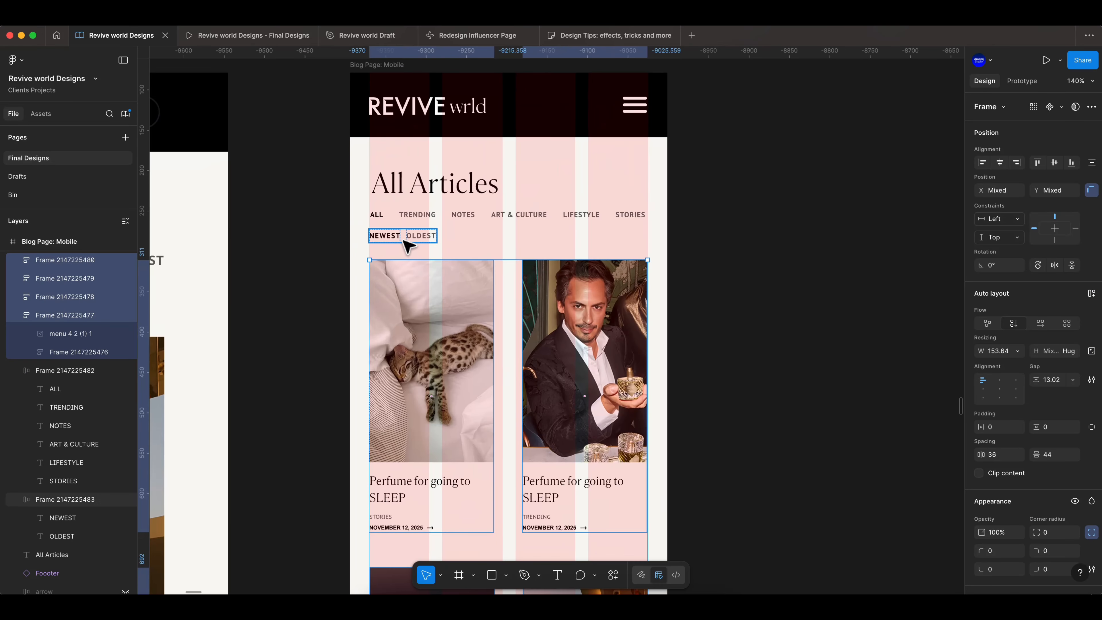
left_click(527, 236)
left_click_drag(479, 238, 406, 239)
left_click(306, 279)
scroll(312, 280, "down", 3)
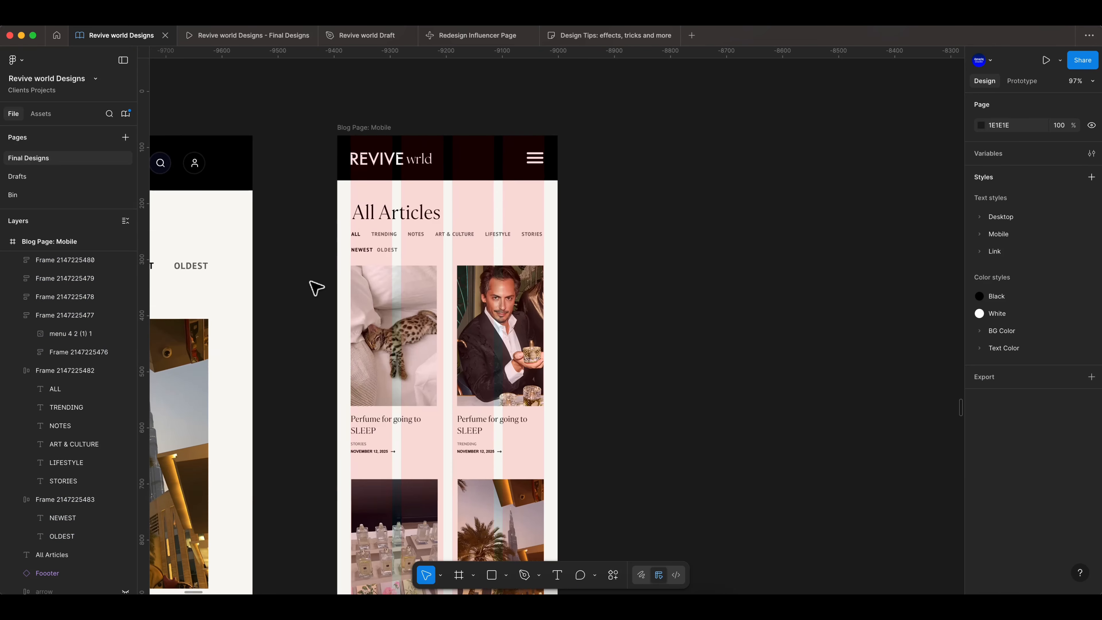
- Browse the text styles to find a mobile heading style for the card titles
scroll(373, 373, "down", 1)
scroll(384, 386, "up", 5)
left_click(376, 382, "super")
scroll(377, 381, "down", 3)
scroll(380, 384, "down", 4)
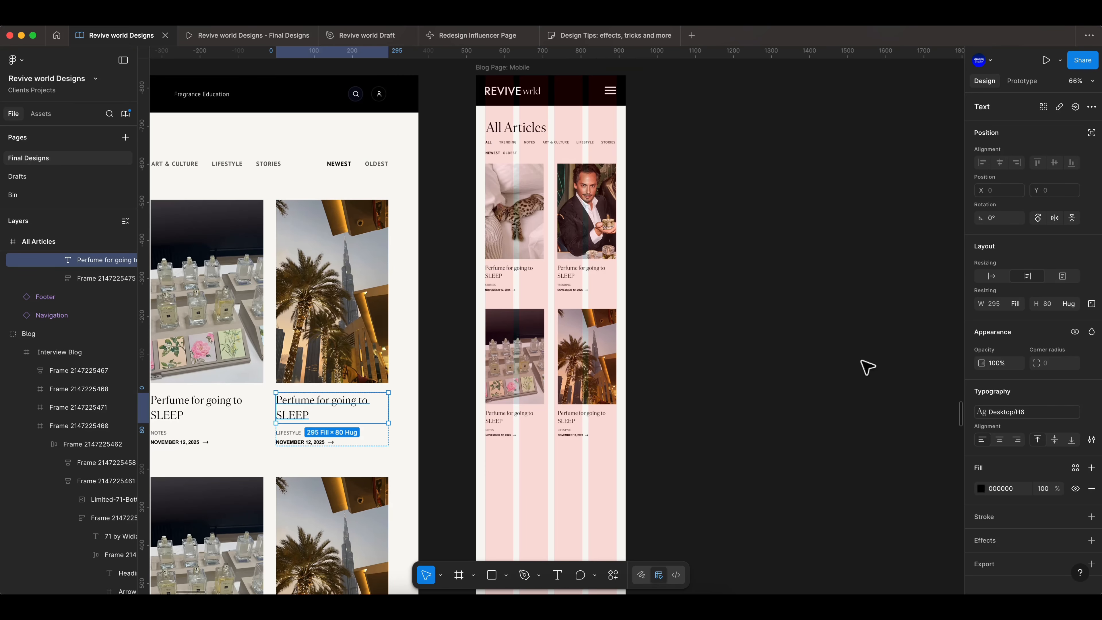
left_click(1092, 391)
scroll(892, 514, "down", 5)
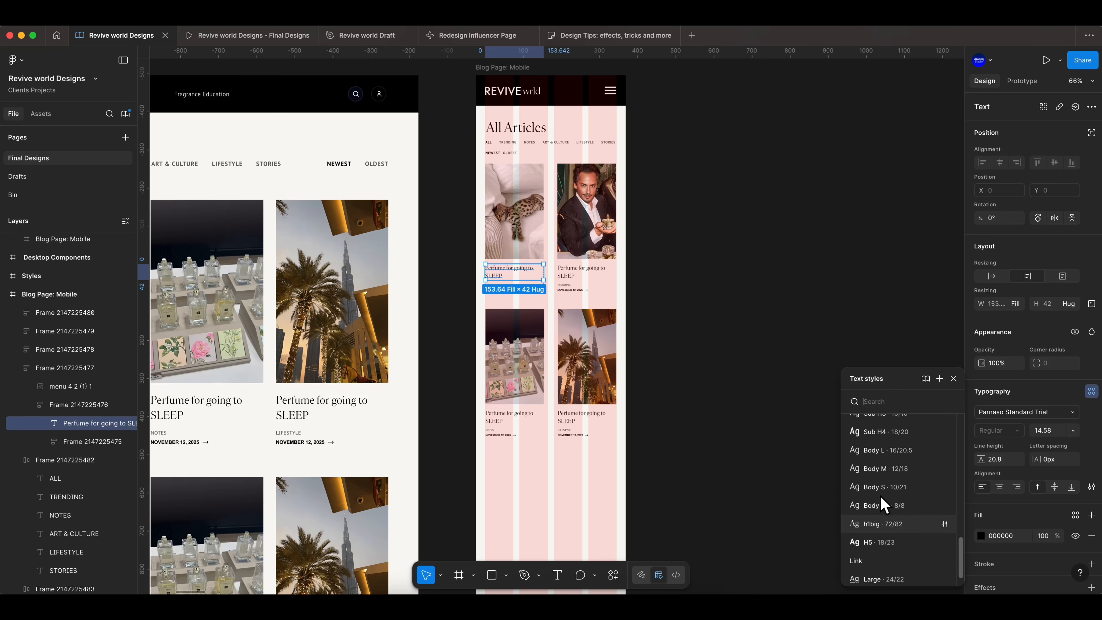
scroll(894, 521, "up", 4)
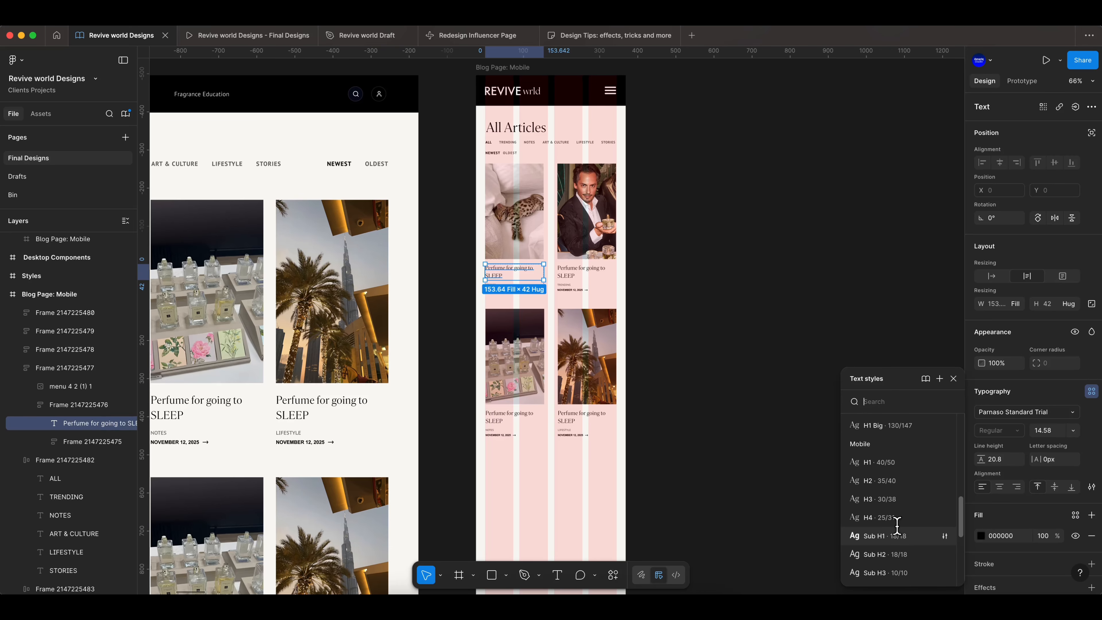
left_click(696, 307)
scroll(564, 260, "up", 5)
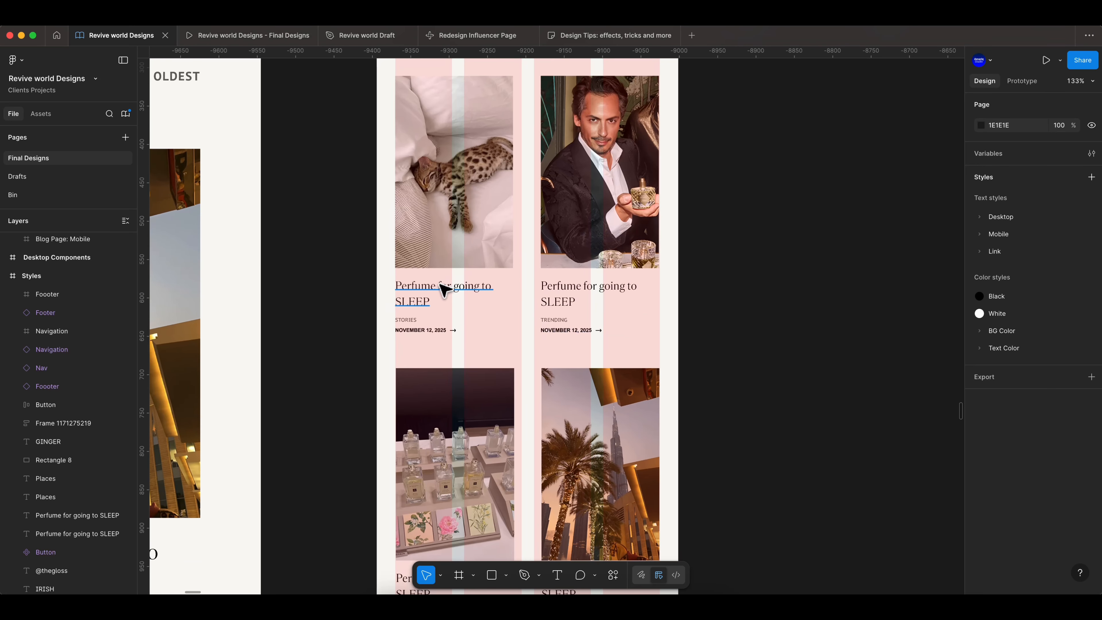
- Apply the Mobile/h6 text style to the first article card's title
left_click(445, 286)
left_click(1092, 391)
scroll(887, 577, "down", 3)
left_click(888, 518)
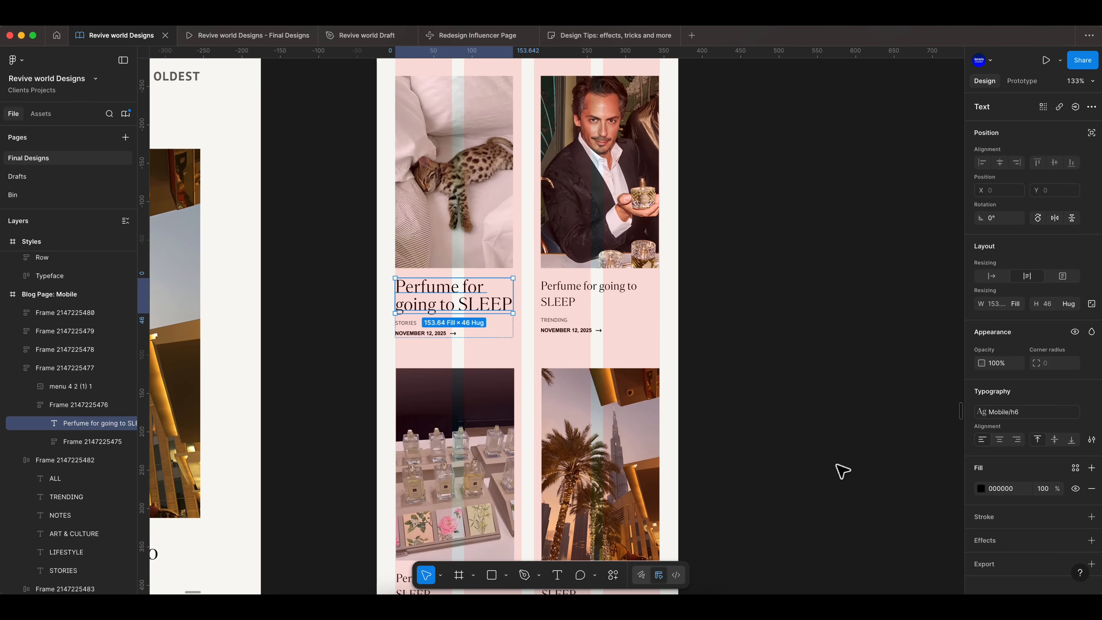
- Edit the h6 mobile text style to reduce its font size
left_click(1017, 416)
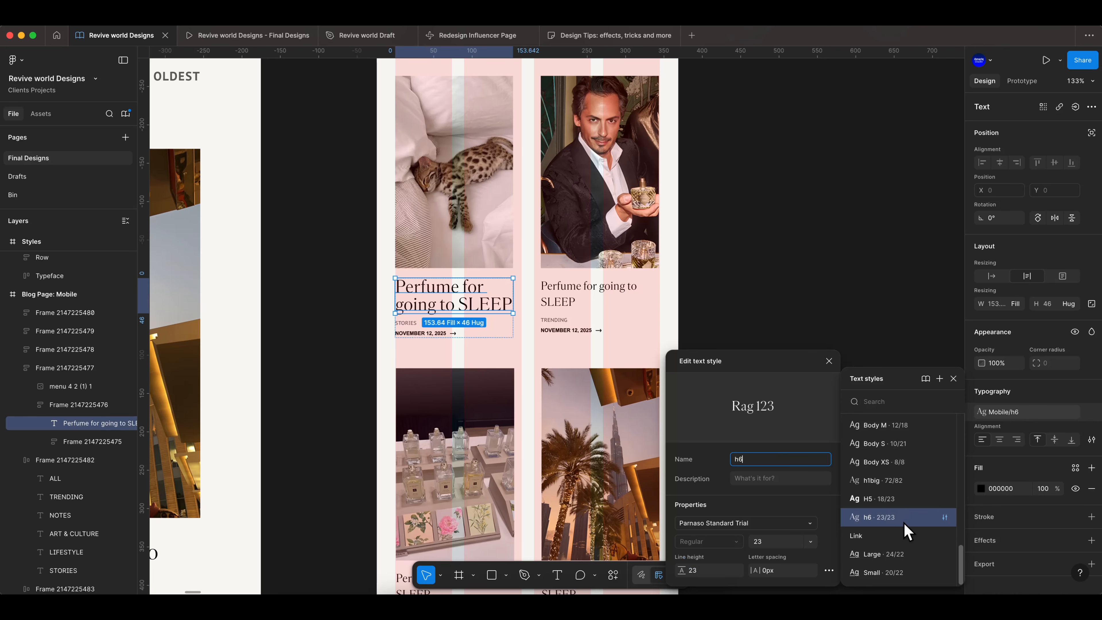
key("Down")
key("Down")
key("Down")
key("Down")
key("Down")
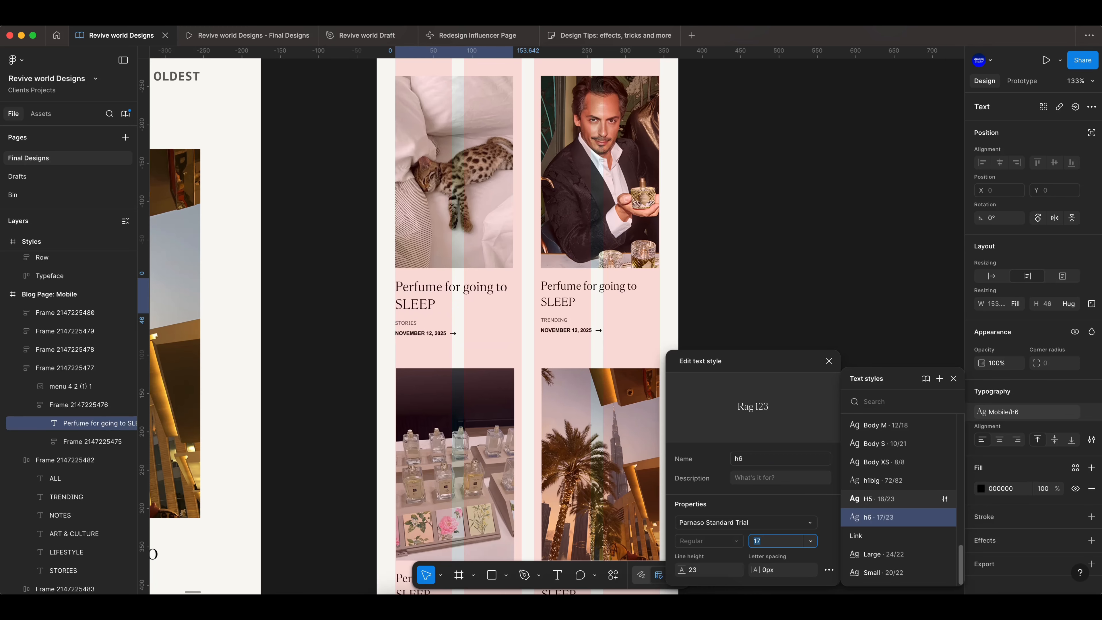
scroll(883, 541, "up", 1)
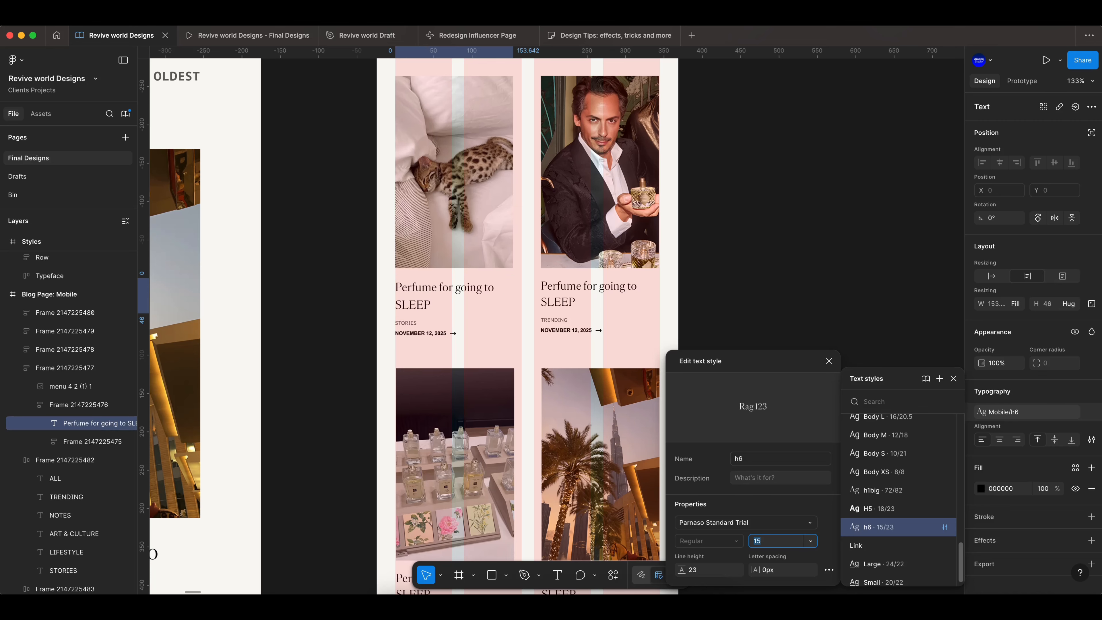
key("Down")
left_click(829, 361)
left_click(952, 379)
left_click(869, 347)
- Set the gap inside the first article card to 6
scroll(416, 291, "up", 2)
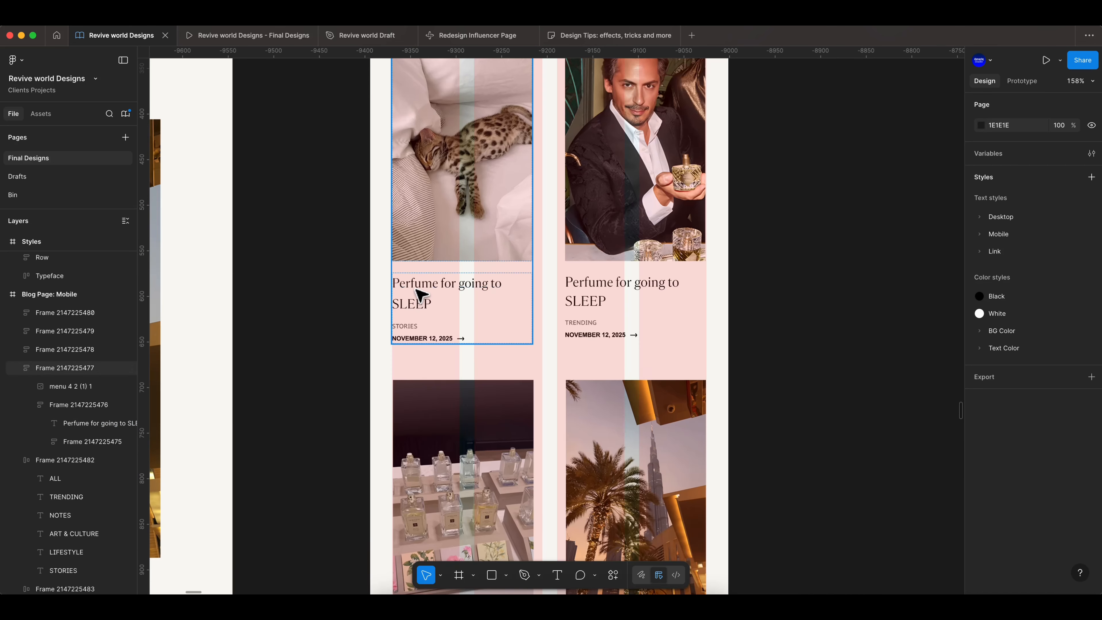
double_click(416, 290)
key("Escape")
left_click(503, 299)
left_click_drag(1037, 381, 1033, 380)
left_click(783, 321)
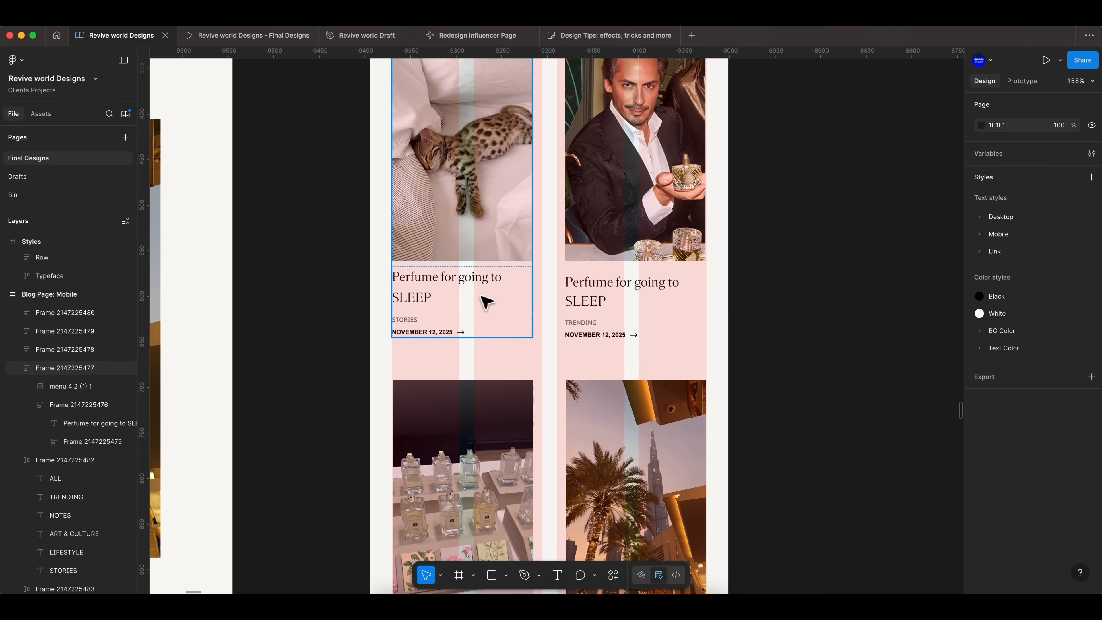
left_click(480, 295)
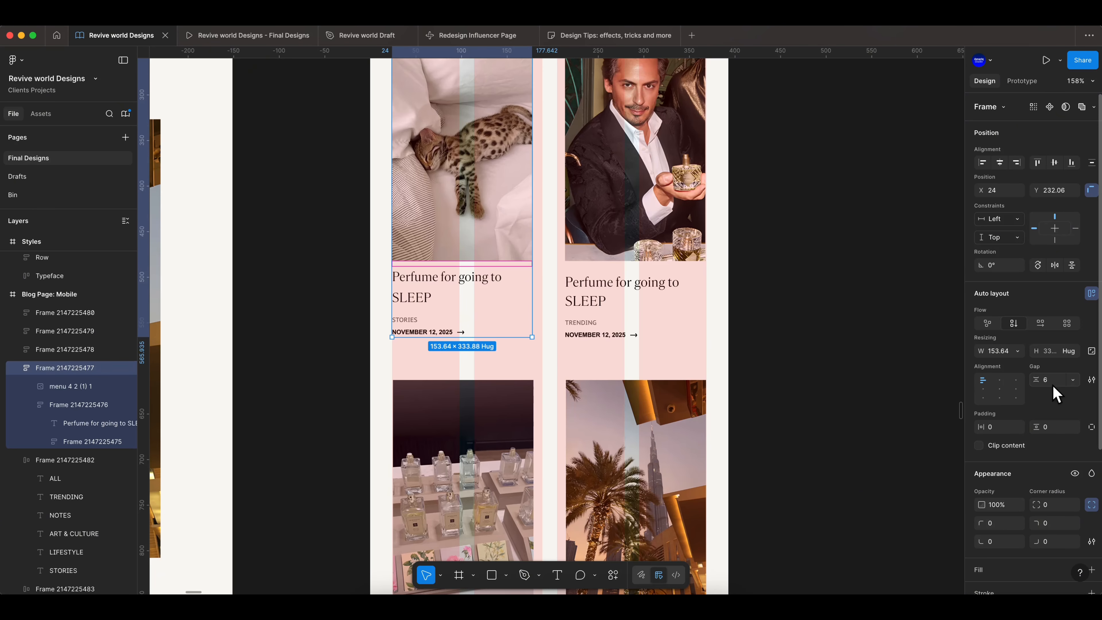
left_click(815, 325)
scroll(794, 311, "up", 2)
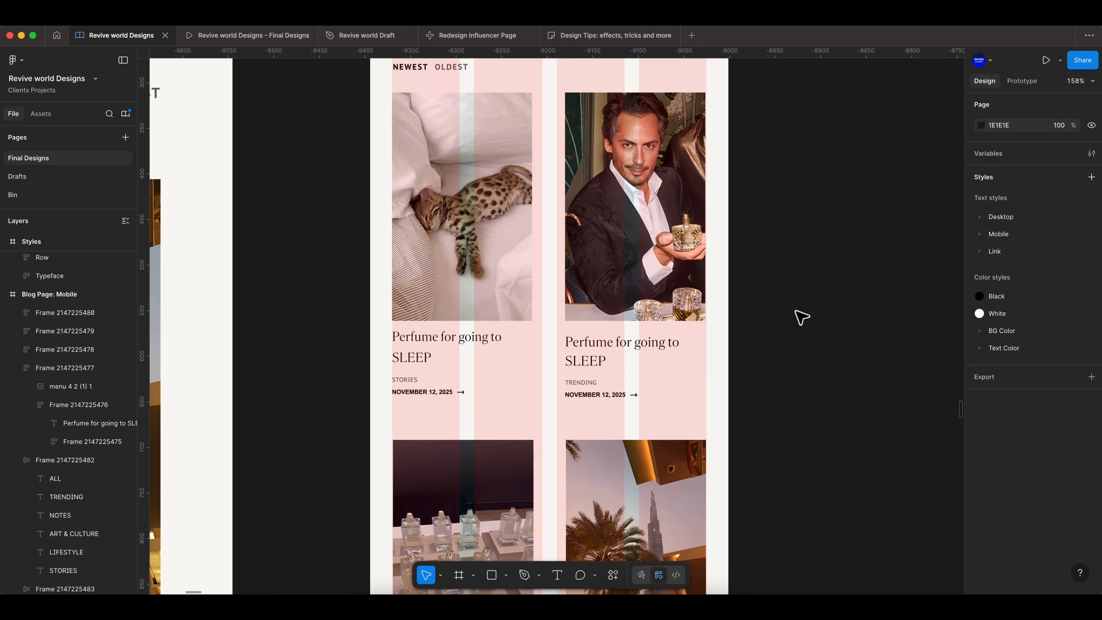
- Set the gap inside the remaining article cards to 6
scroll(794, 311, "down", 2)
left_click(527, 344)
key("Tab")
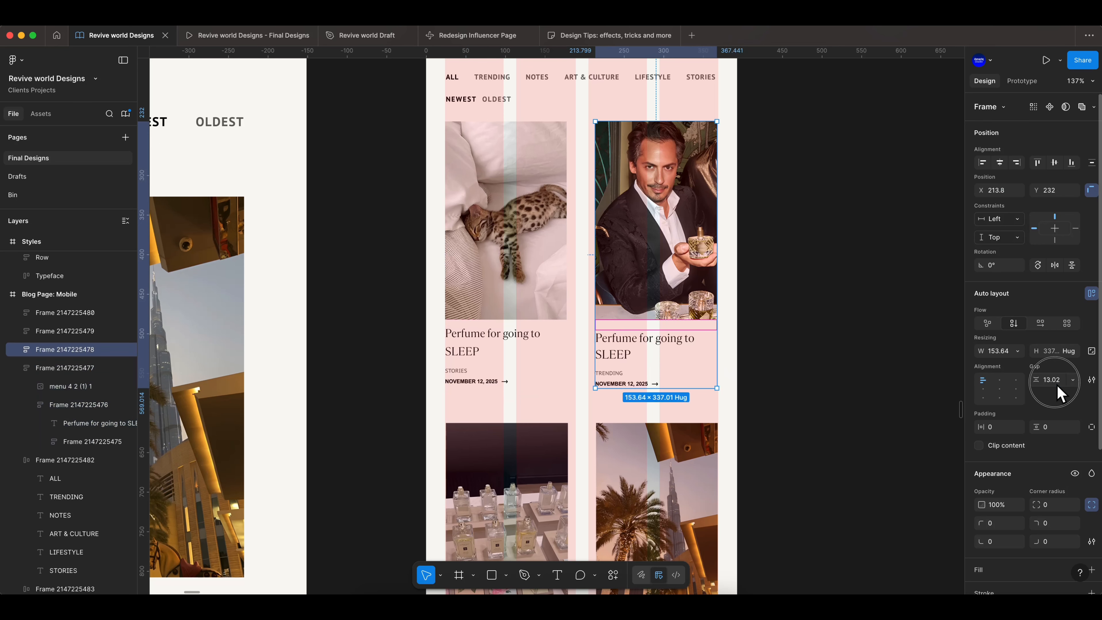
key("Return")
scroll(519, 435, "down", 1)
left_click(519, 435)
left_click(1059, 381)
type("6")
key("Return")
key("Tab")
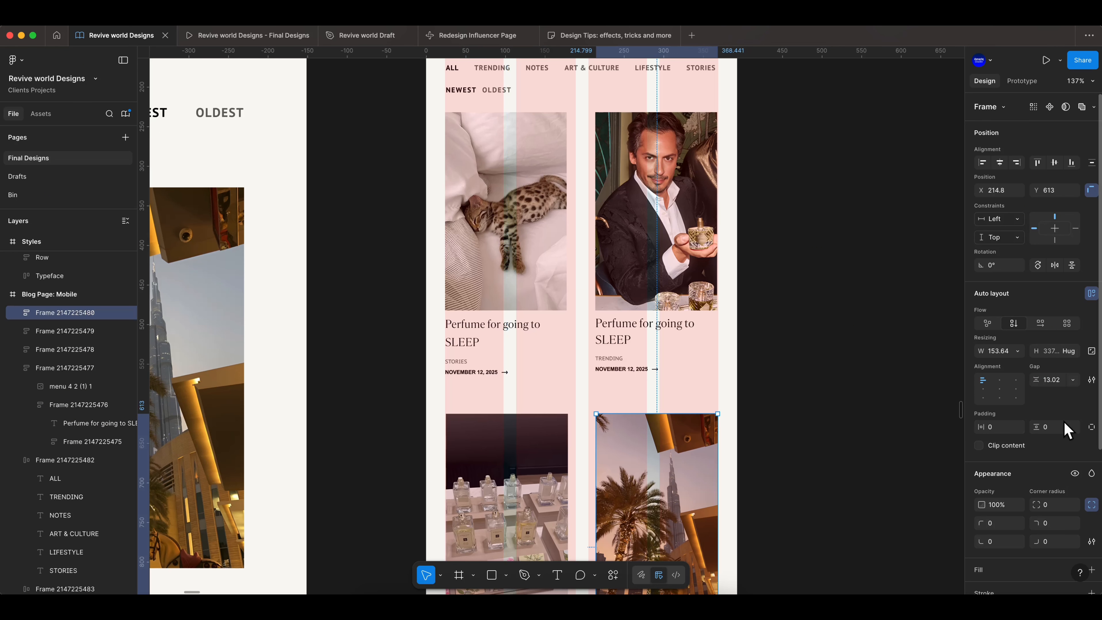
- Apply the Mobile/h6 text style to the second article card's title
left_click(555, 345)
left_click(650, 339)
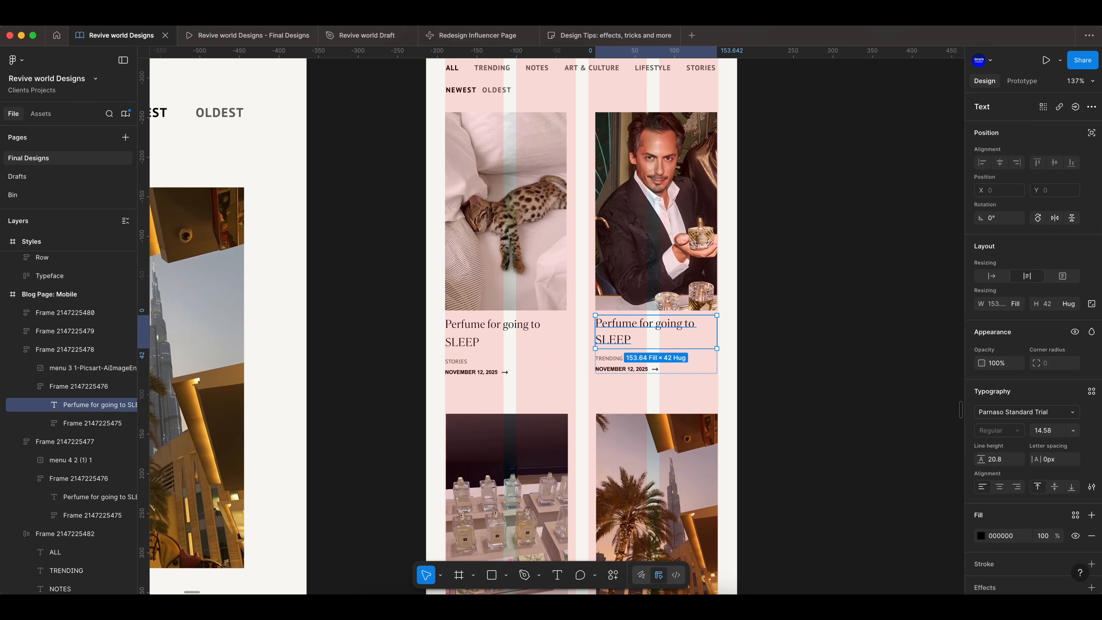
left_click(1092, 391)
scroll(888, 538, "down", 5)
left_click(886, 495)
left_click(1020, 412)
scroll(892, 551, "down", 5)
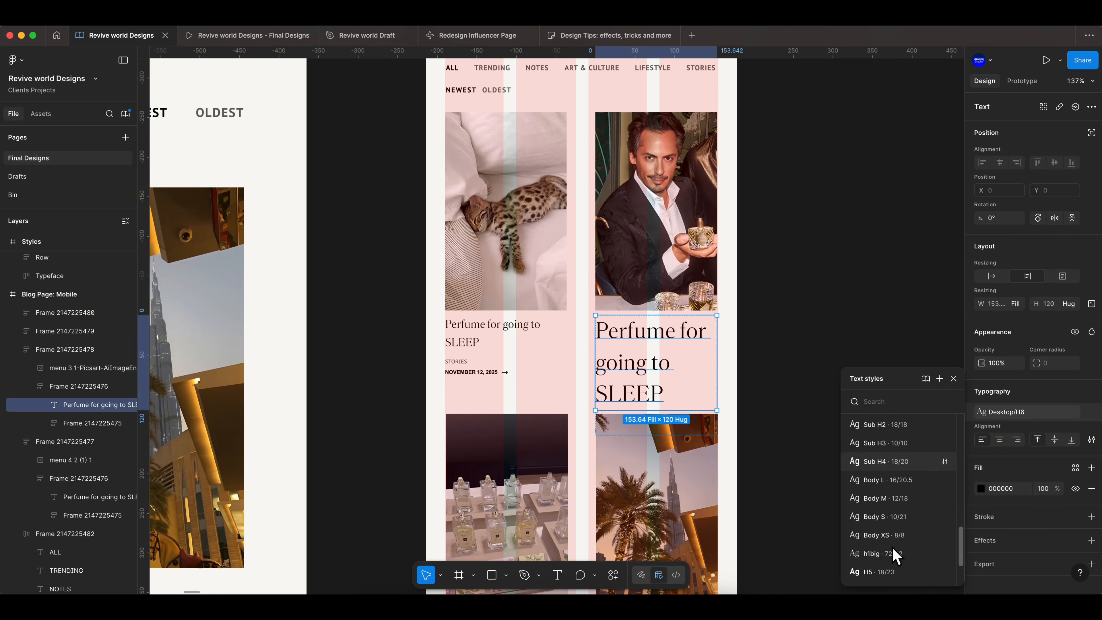
left_click(887, 535)
left_click(801, 439)
- Apply the Mobile/h6 text style to the third and fourth article cards' titles
scroll(512, 463, "down", 4)
left_click(508, 464, "super")
left_click(1092, 391)
scroll(885, 508, "down", 5)
left_click(874, 508)
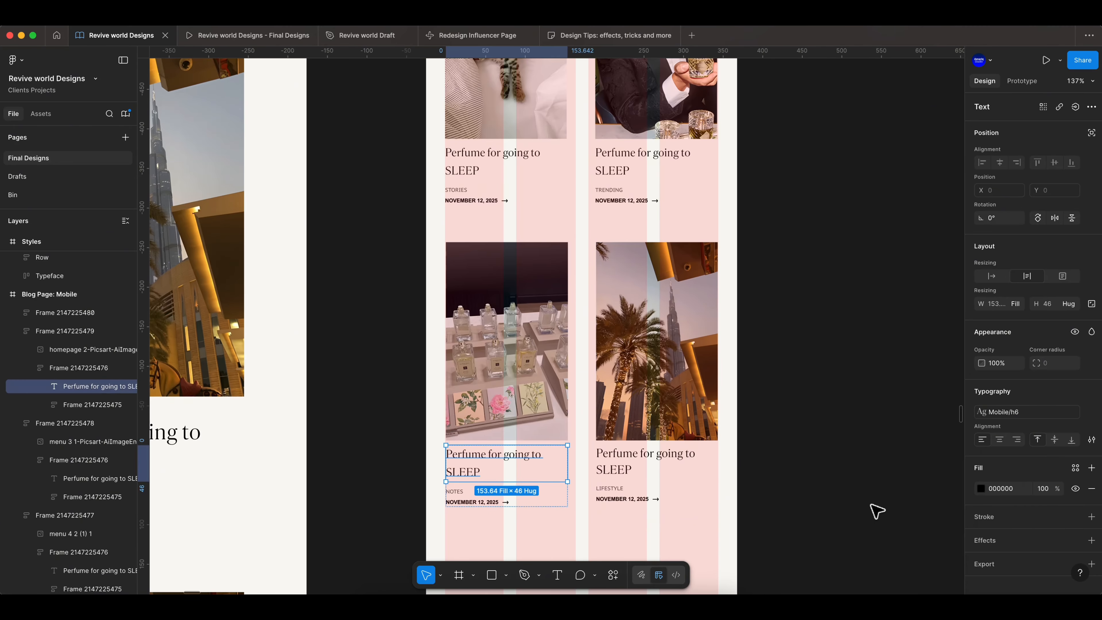
left_click(800, 480)
scroll(611, 468, "down", 2)
left_click(618, 426, "super")
left_click(1092, 392)
scroll(890, 519, "down", 5)
left_click(892, 519)
left_click(773, 460)
- Duplicate the four article cards below the existing grid in the mobile frame
scroll(772, 460, "down", 5)
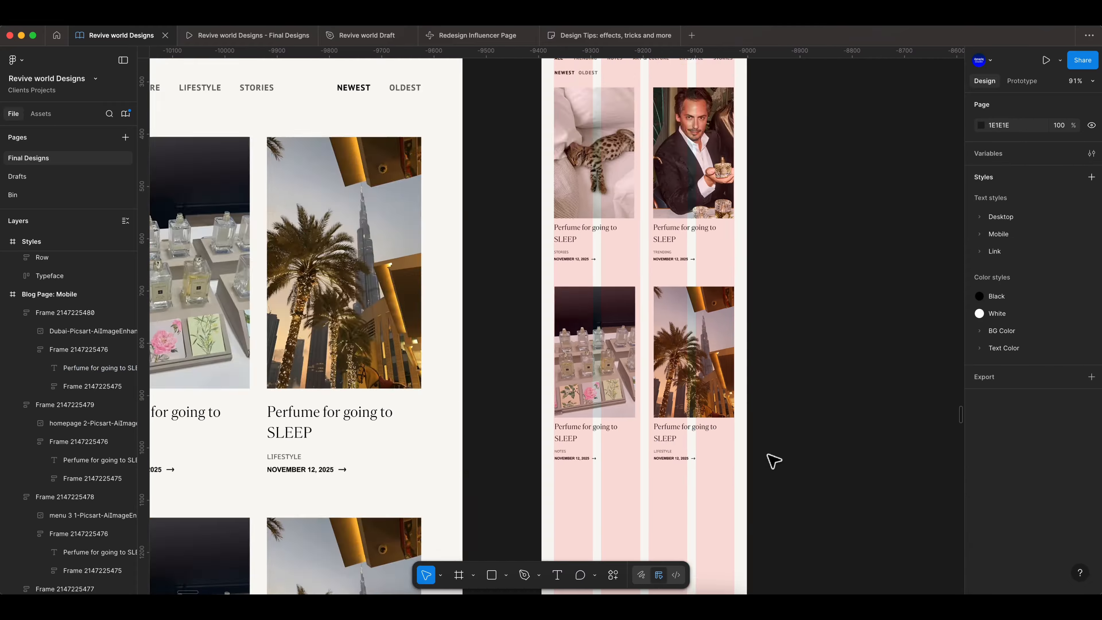
scroll(771, 459, "down", 3)
scroll(481, 482, "down", 3)
scroll(477, 484, "up", 5)
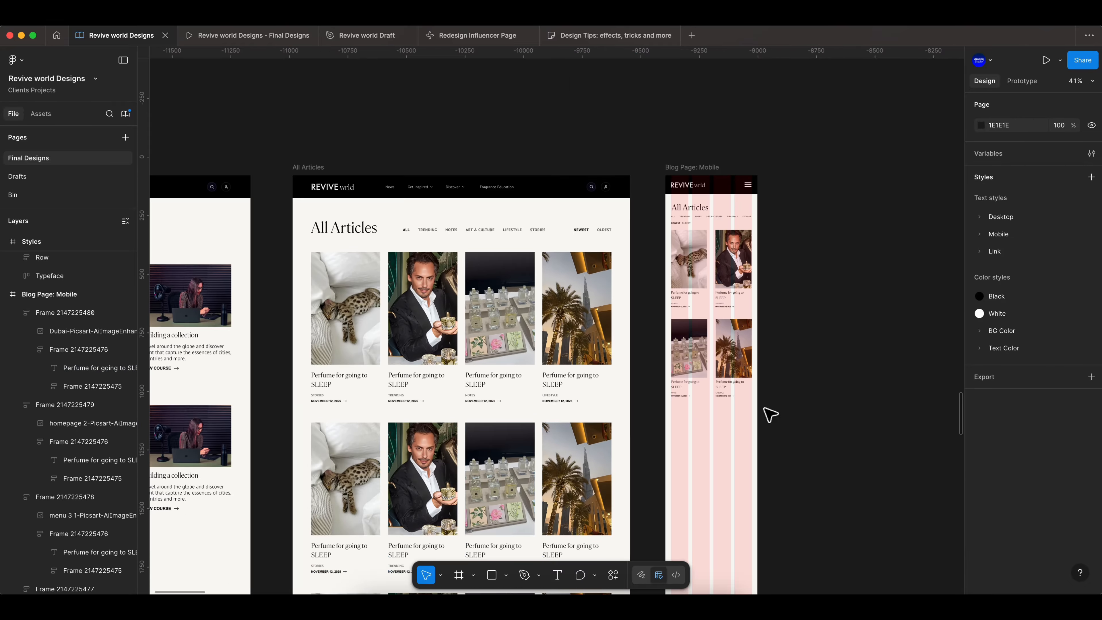
scroll(770, 410, "up", 4)
left_click(646, 206)
left_click(709, 208, "shift")
left_click(650, 323, "shift")
left_click(721, 340, "shift")
scroll(720, 339, "down", 6)
left_click_drag(683, 227, 684, 401)
scroll(757, 287, "up", 3)
scroll(755, 287, "up", 1)
key("shift+Down")
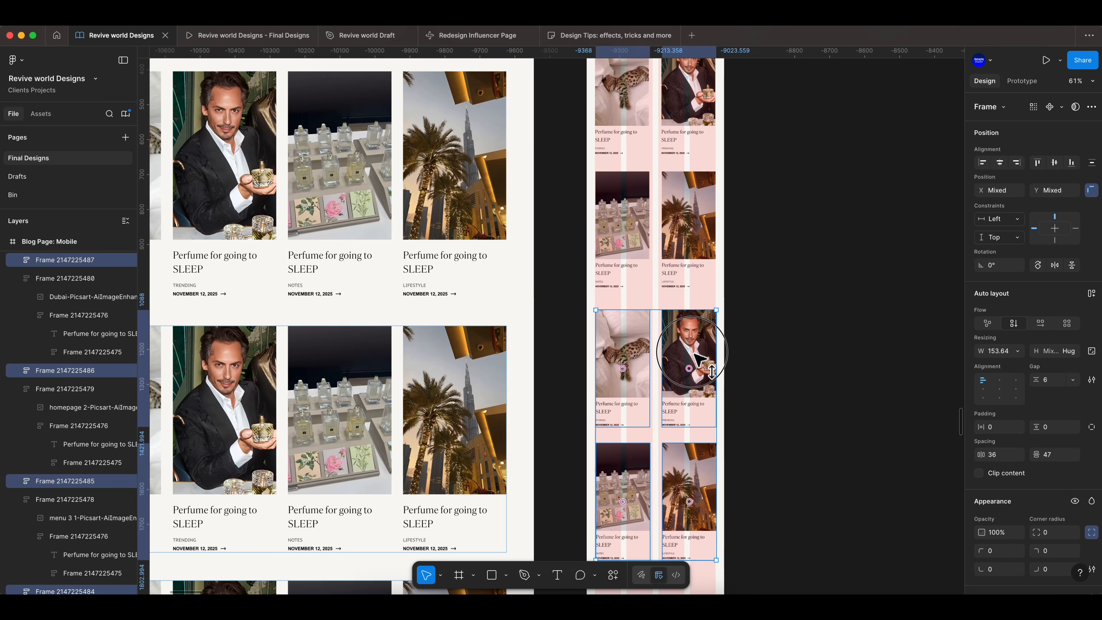
- Duplicate another set of four article cards below the previous copies
scroll(742, 349, "down", 6)
scroll(743, 354, "up", 2)
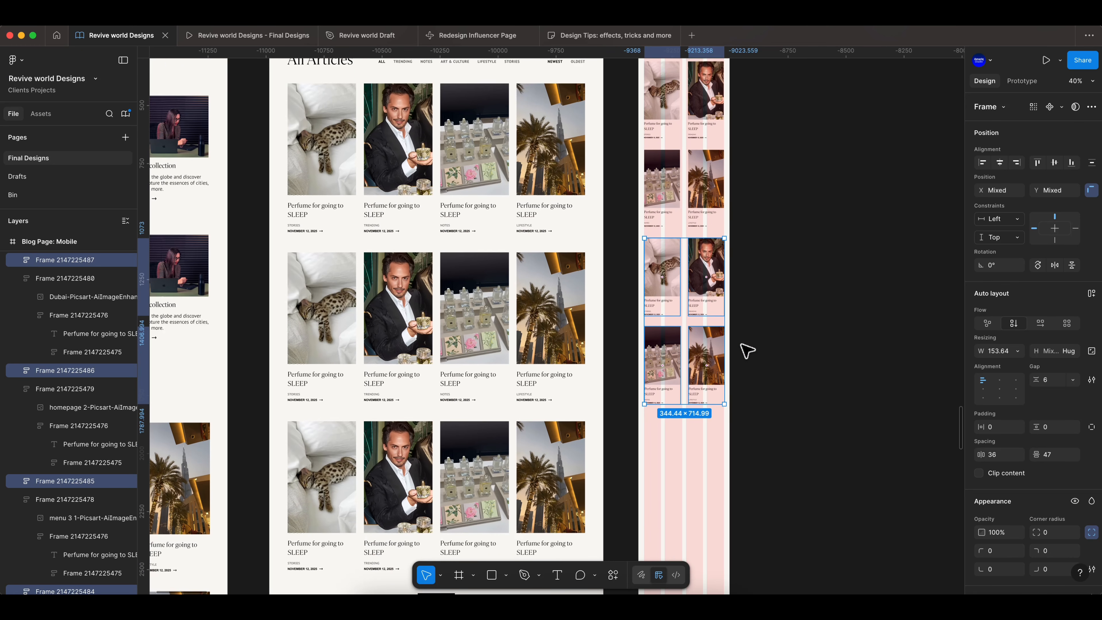
scroll(733, 343, "down", 5)
left_click_drag(708, 212, 706, 381)
scroll(737, 399, "down", 1)
left_click(746, 408)
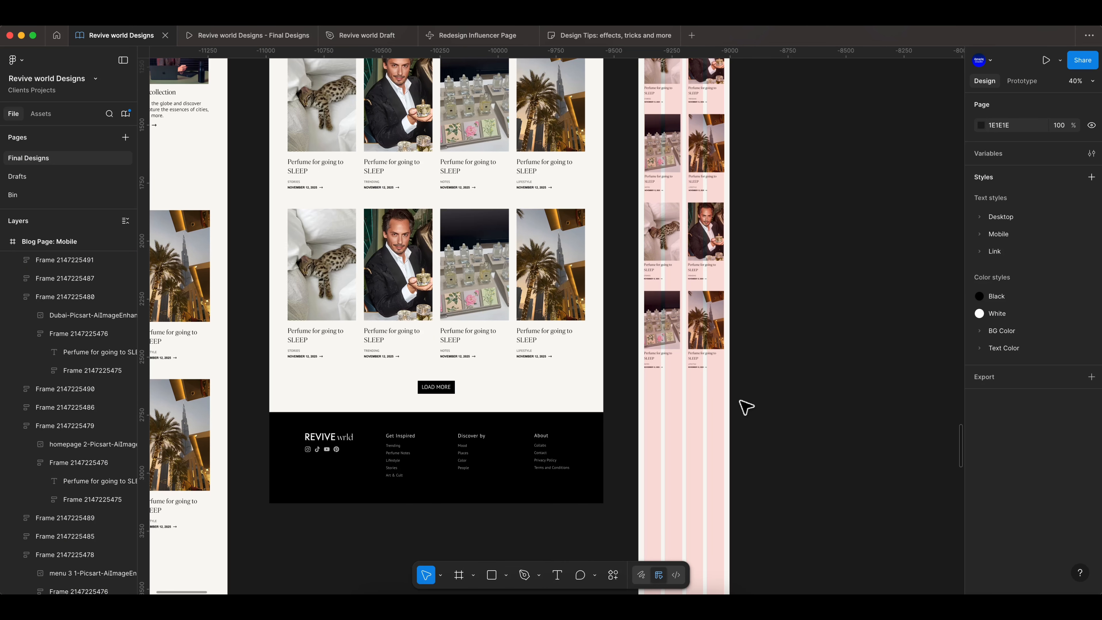
- Copy the Load More button into the mobile frame and switch its size variant to Small
left_click_drag(450, 390, 698, 392)
left_click(1066, 141)
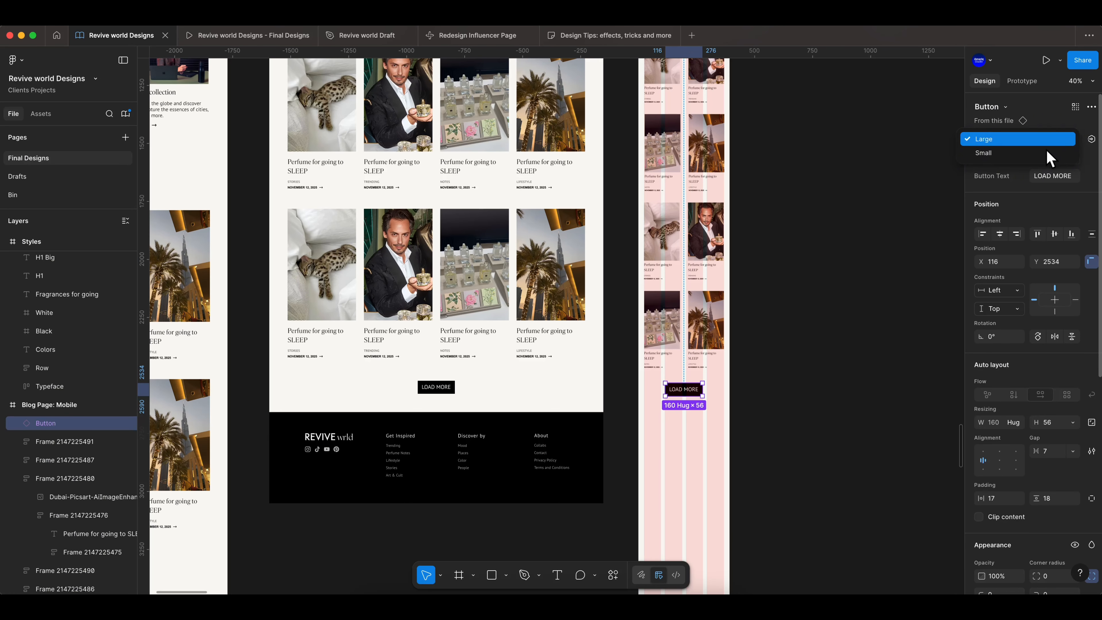
left_click(1048, 152)
- Change the mobile button's label to LOAD MORE
scroll(781, 395, "up", 3)
double_click(637, 389)
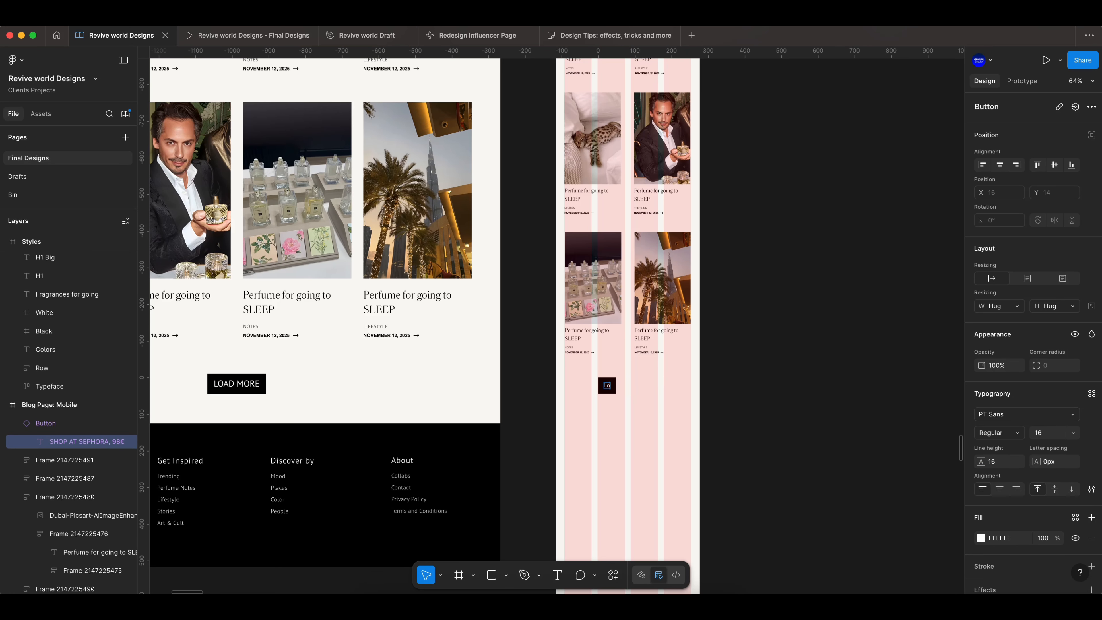
double_click(616, 387)
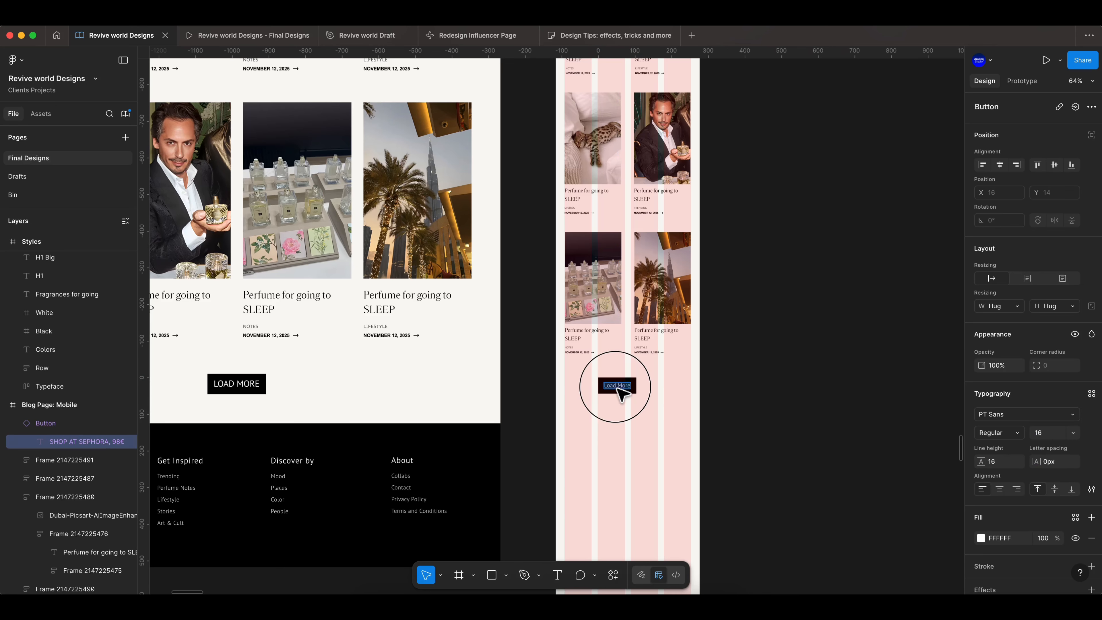
type("LOAD MORE")
left_click(689, 378)
- Center the Load More button horizontally in the mobile frame and nudge it slightly upward
left_click(629, 386)
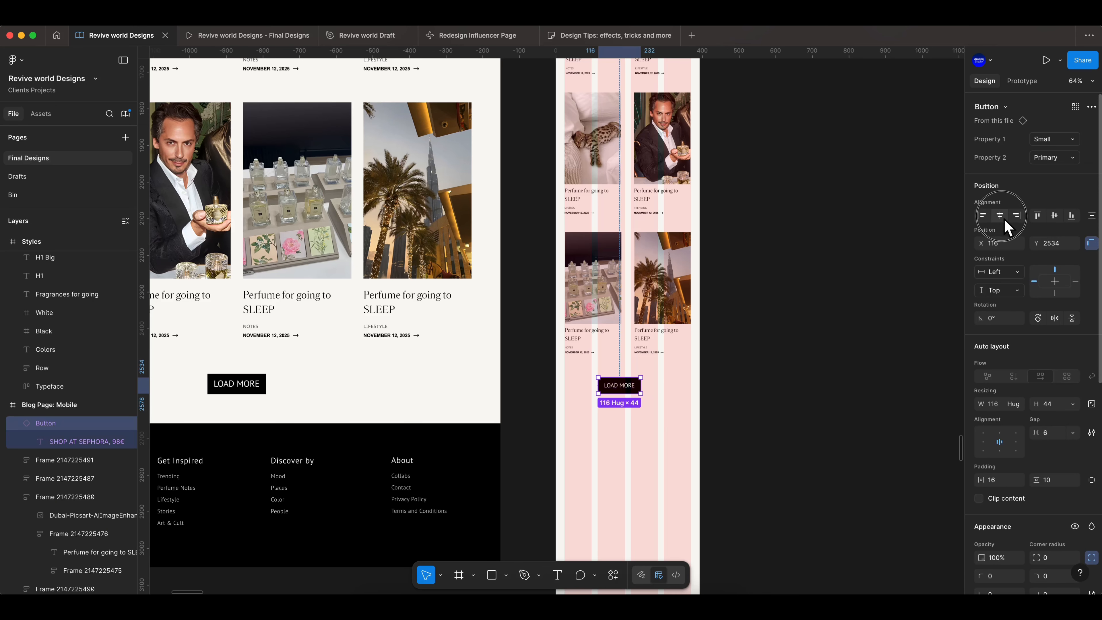
left_click(1001, 215)
left_click_drag(639, 386, 639, 379)
left_click(786, 390)
- Inspect the mobile frame's button and All Articles heading layers
scroll(786, 391, "down", 2)
scroll(776, 404, "down", 4)
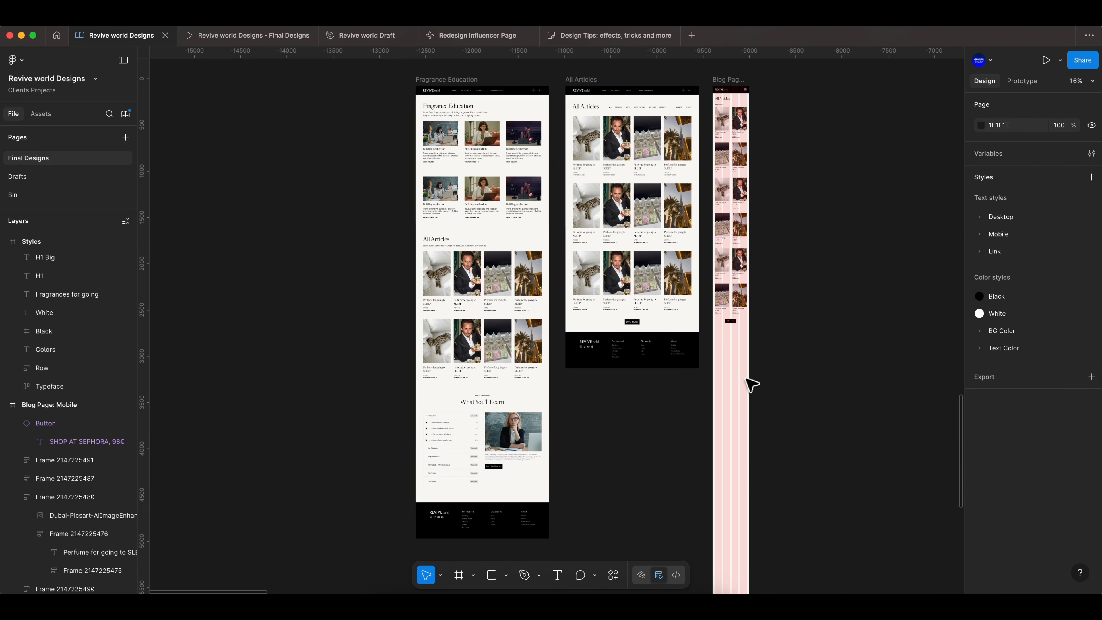
left_click(739, 438)
scroll(743, 412, "up", 3)
left_click(718, 367)
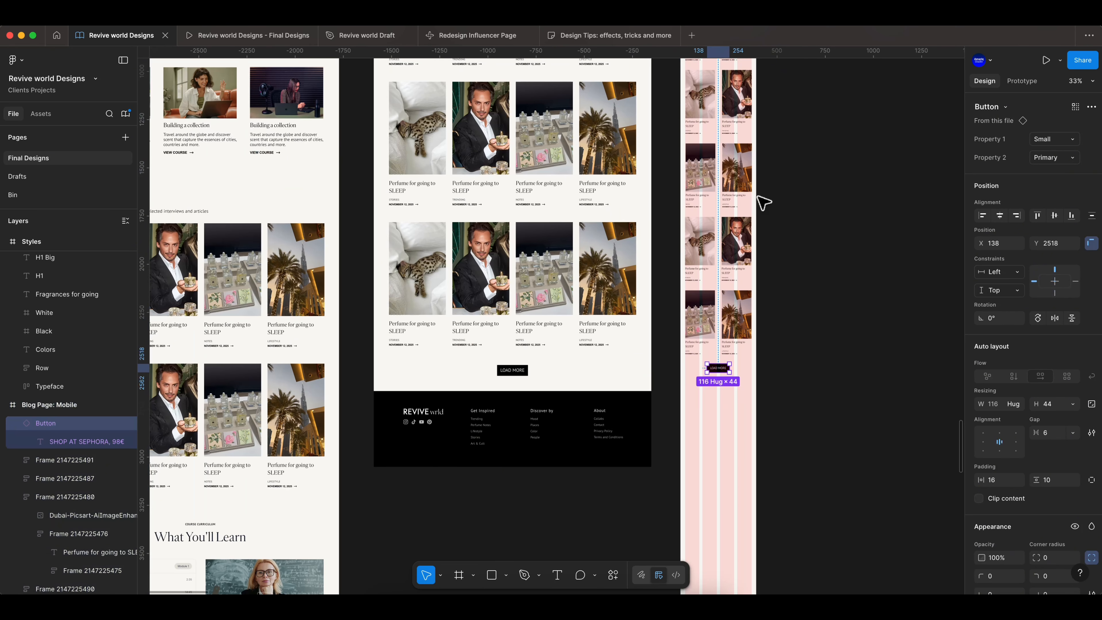
left_click(741, 319)
left_click(868, 276)
scroll(868, 276, "up", 8)
left_click(726, 263)
left_click(729, 254)
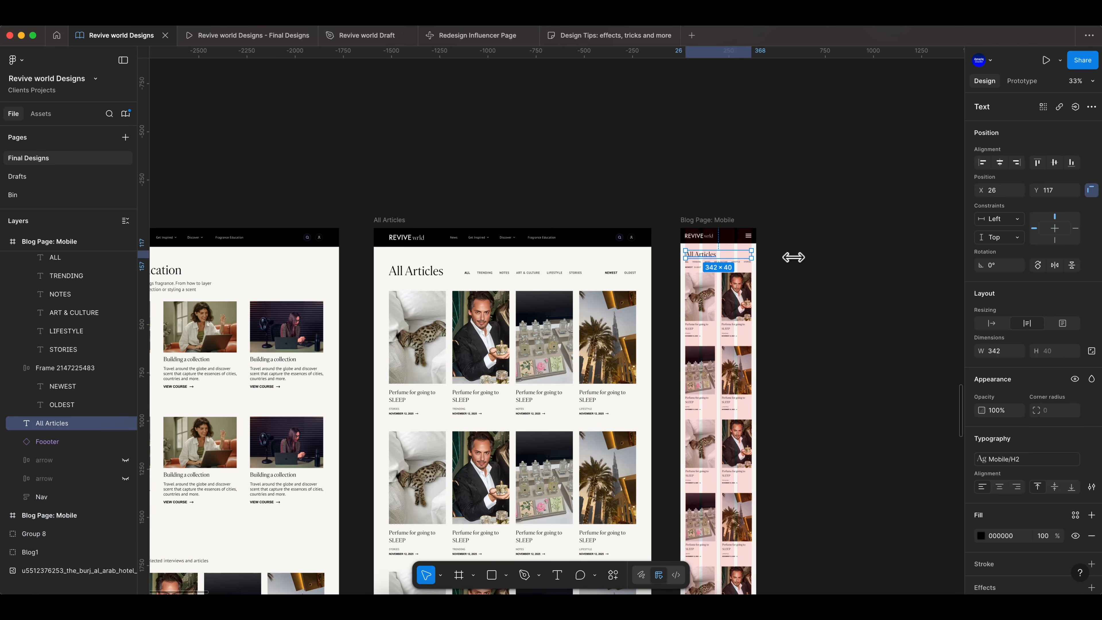
left_click(697, 268)
left_click(703, 295)
left_click(816, 350)
scroll(816, 350, "down", 5)
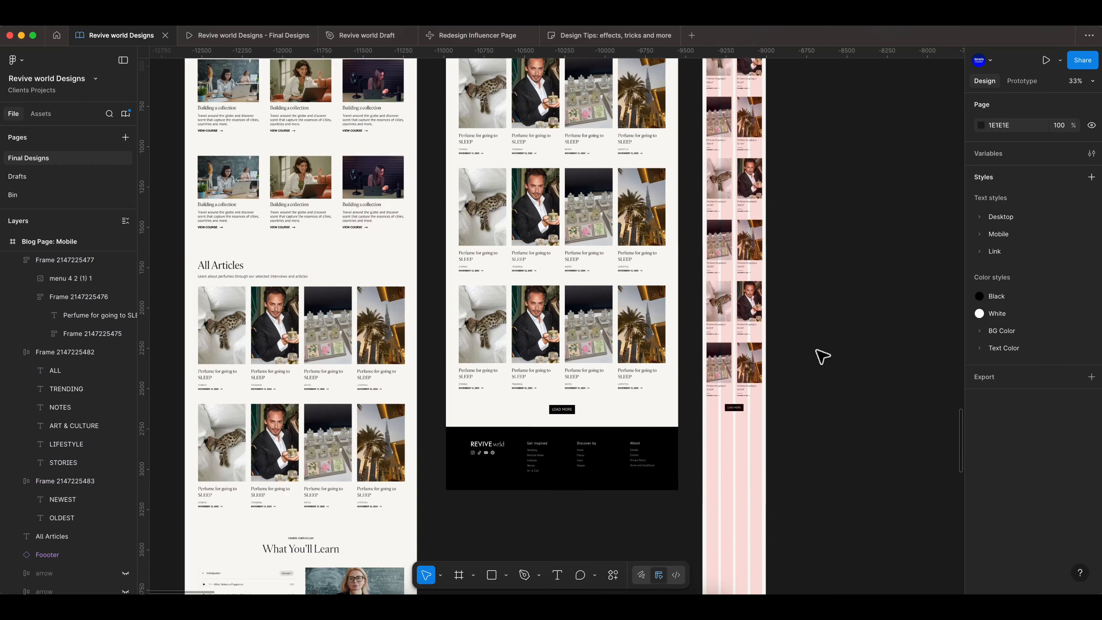
- Resize the Blog Page: Mobile frame's height to about 3175 px to fit its content
scroll(737, 369, "down", 4)
scroll(632, 405, "down", 3)
left_click(618, 303)
scroll(618, 303, "down", 4)
left_click_drag(617, 475, 622, 115)
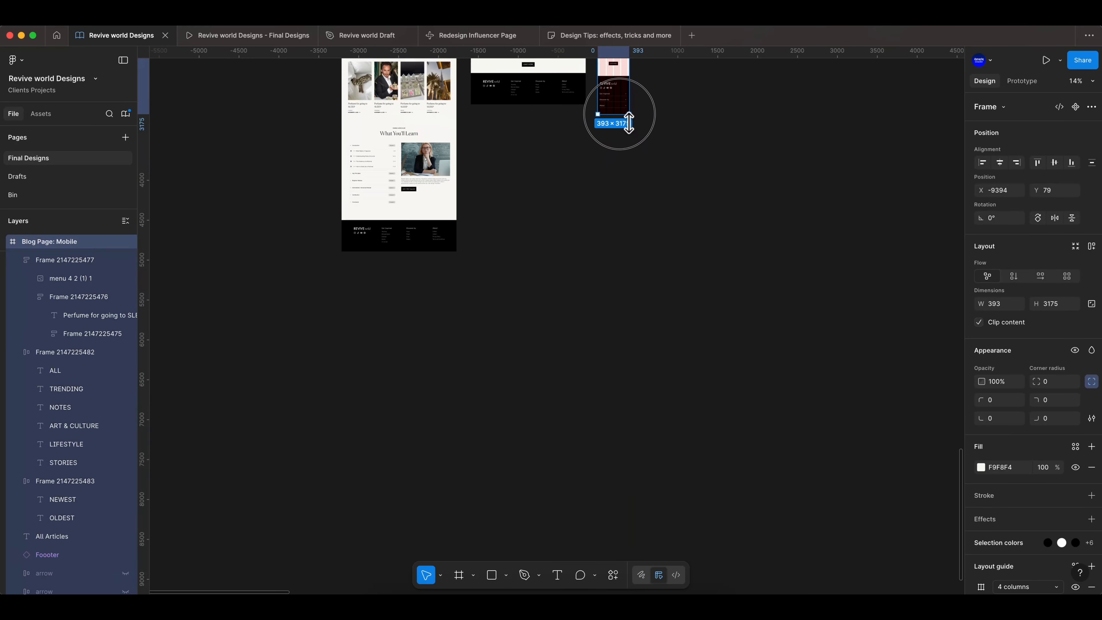
- Hide the layout grid of the Blog Page: Mobile frame
left_click(666, 191)
scroll(666, 192, "up", 9)
scroll(666, 191, "up", 6)
left_click(551, 132)
scroll(1071, 524, "down", 3)
left_click(1074, 526)
scroll(480, 177, "up", 3)
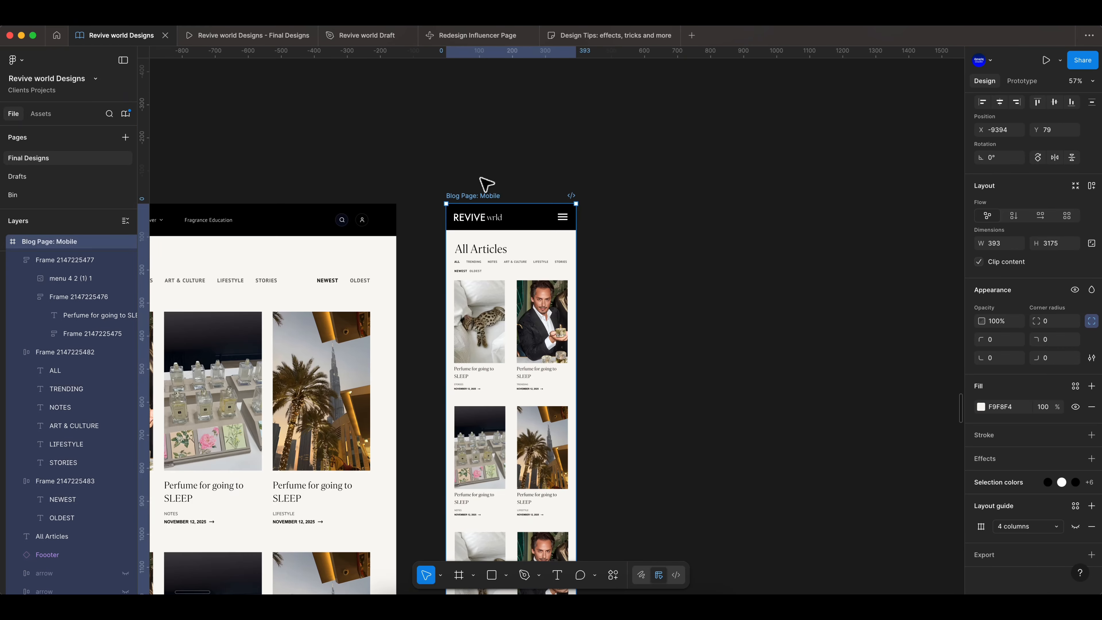
- Preview the mobile blog page in prototype view and return to the design file
left_click(304, 36)
left_click(1047, 61)
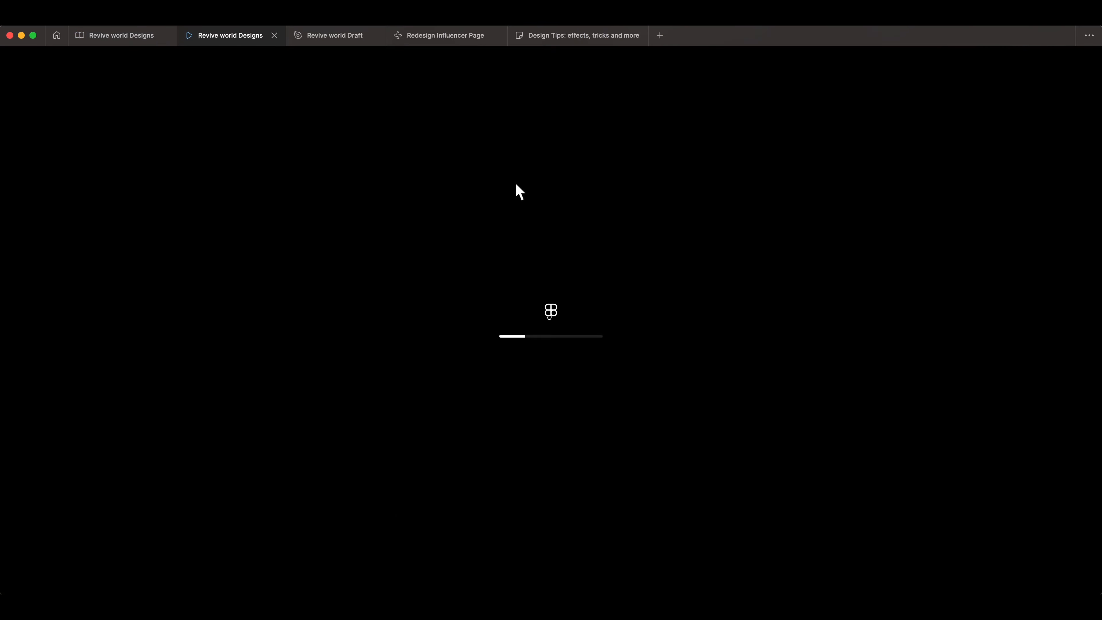
scroll(621, 217, "down", 4)
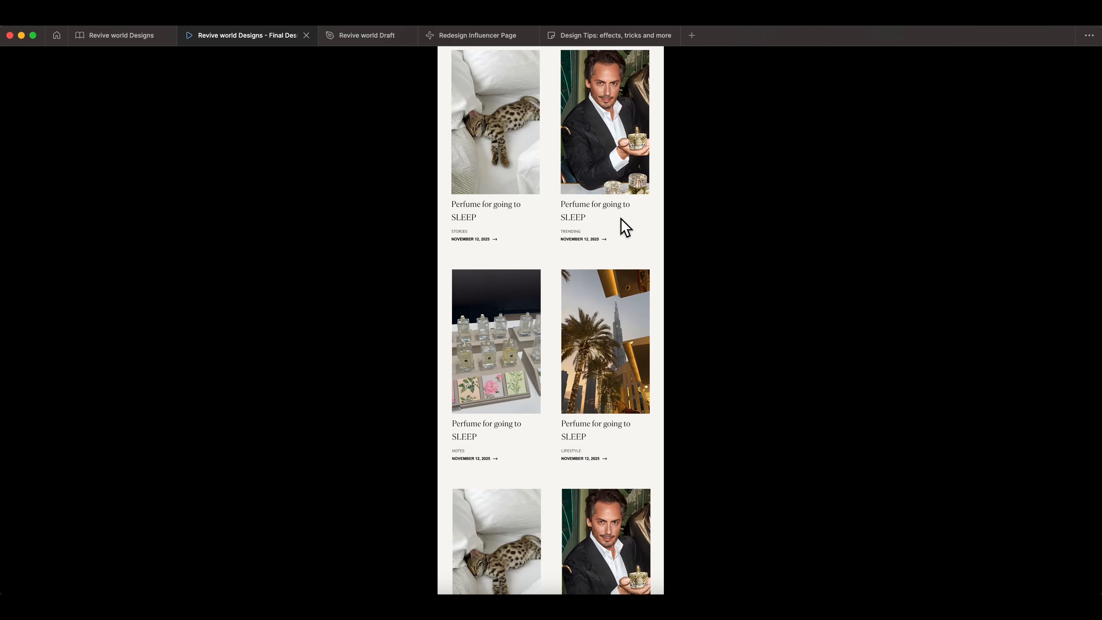
scroll(620, 219, "down", 5)
left_click(121, 36)
- Set the gap between title and meta text to 4 in the first set of article cards' text frames
scroll(474, 303, "down", 3)
scroll(451, 391, "up", 4)
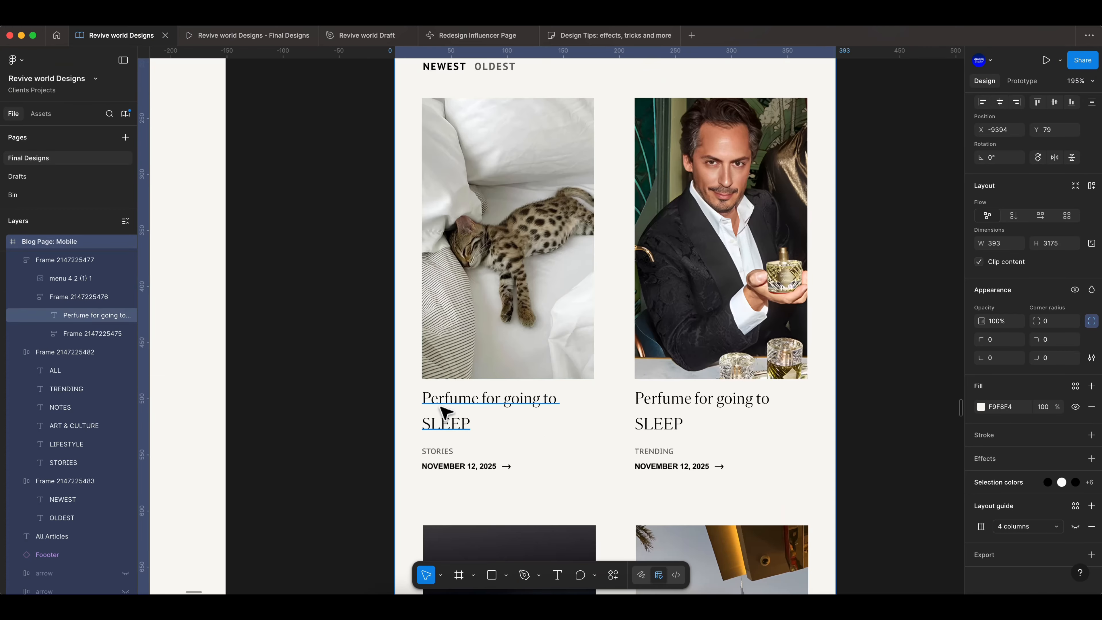
left_click(462, 454, "super")
left_click(472, 458)
double_click(471, 459)
key("Up")
key("Down")
left_click(544, 437)
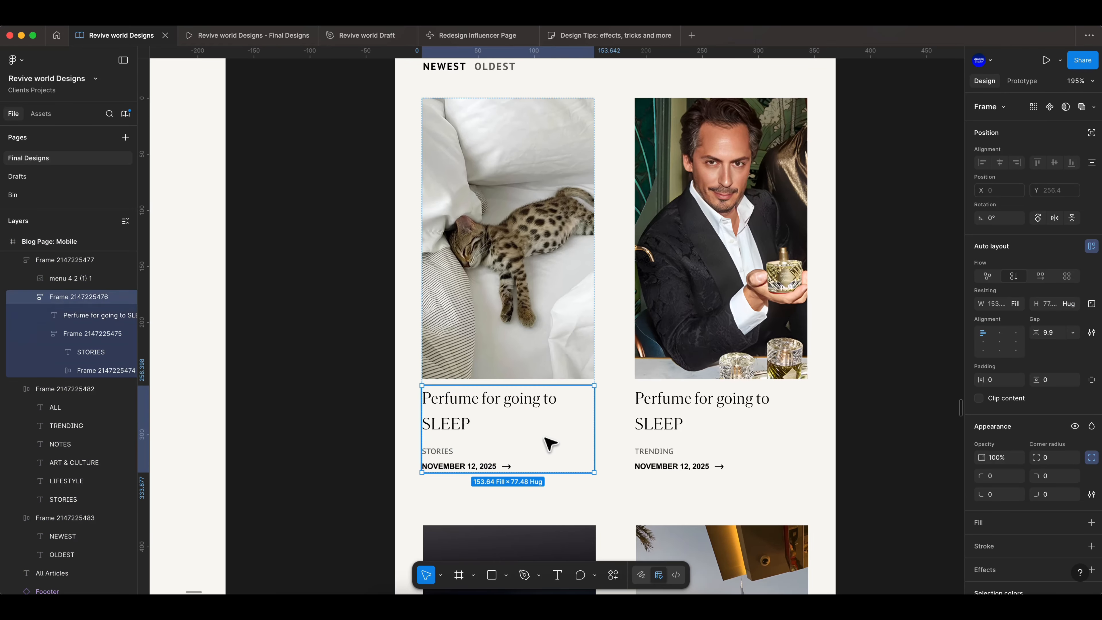
left_click_drag(1032, 334, 1046, 333)
double_click(694, 454)
left_click(1062, 331)
scroll(573, 463, "down", 5)
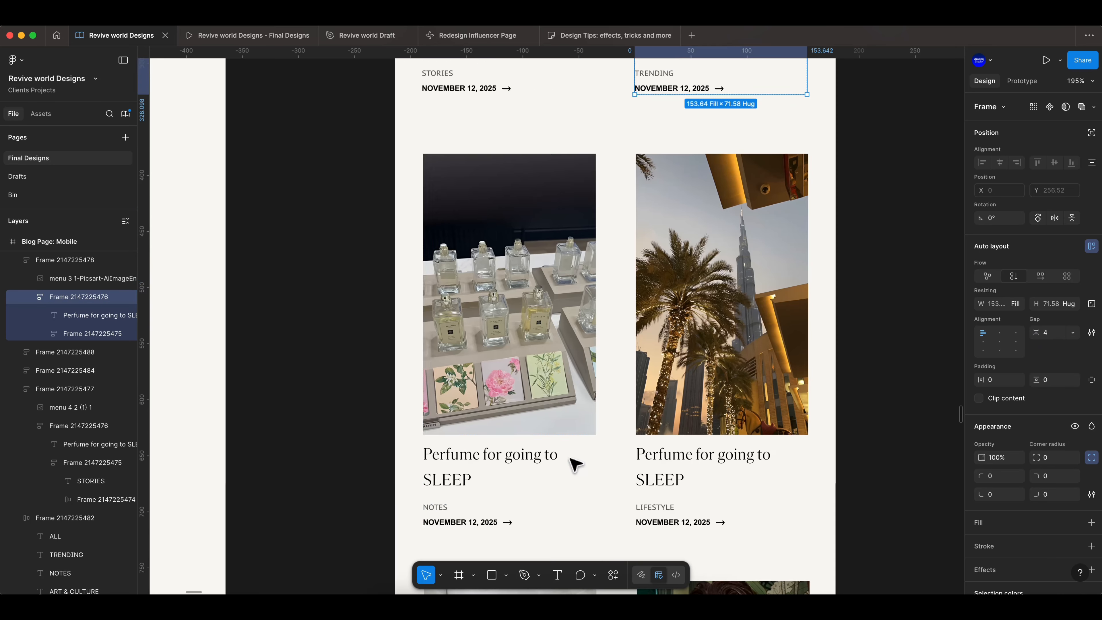
double_click(573, 462)
type("4")
scroll(711, 493, "down", 1)
double_click(711, 493)
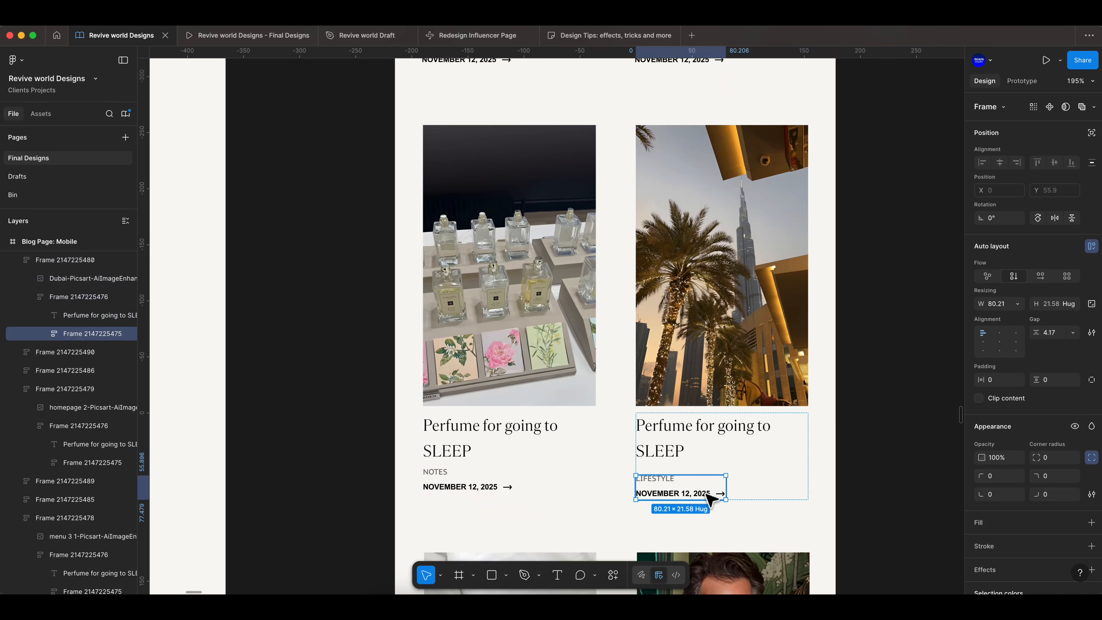
left_click(780, 455)
key("Return")
- Set the text frame gap to 4 in the second set of mobile article cards
scroll(527, 372, "down", 10)
double_click(528, 375)
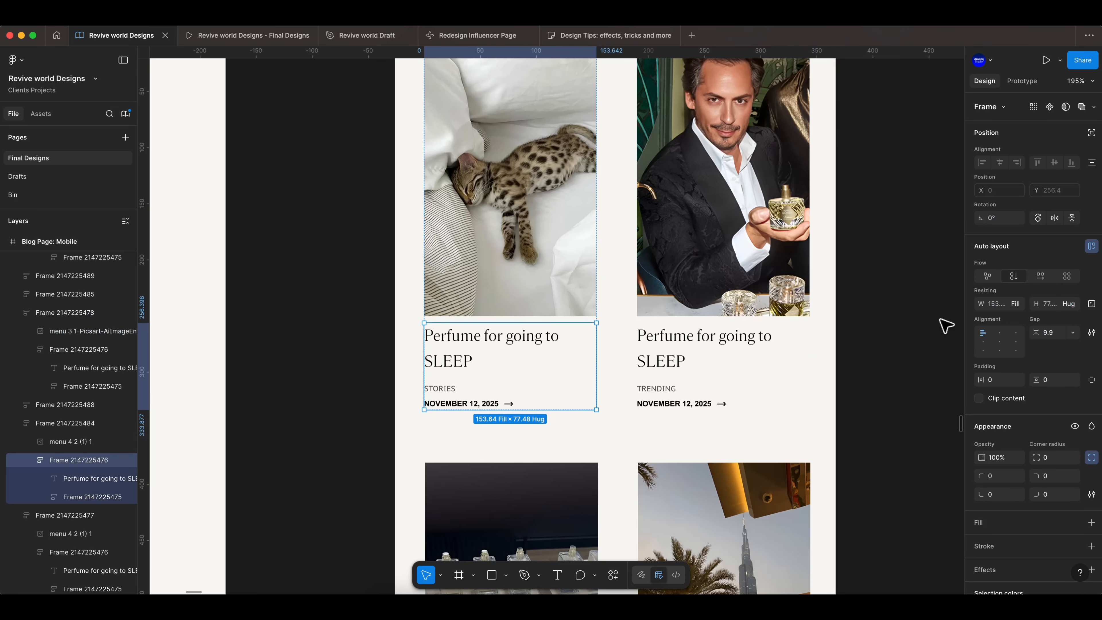
key("Return")
double_click(724, 393)
type("4")
key("Return")
scroll(599, 331, "down", 10)
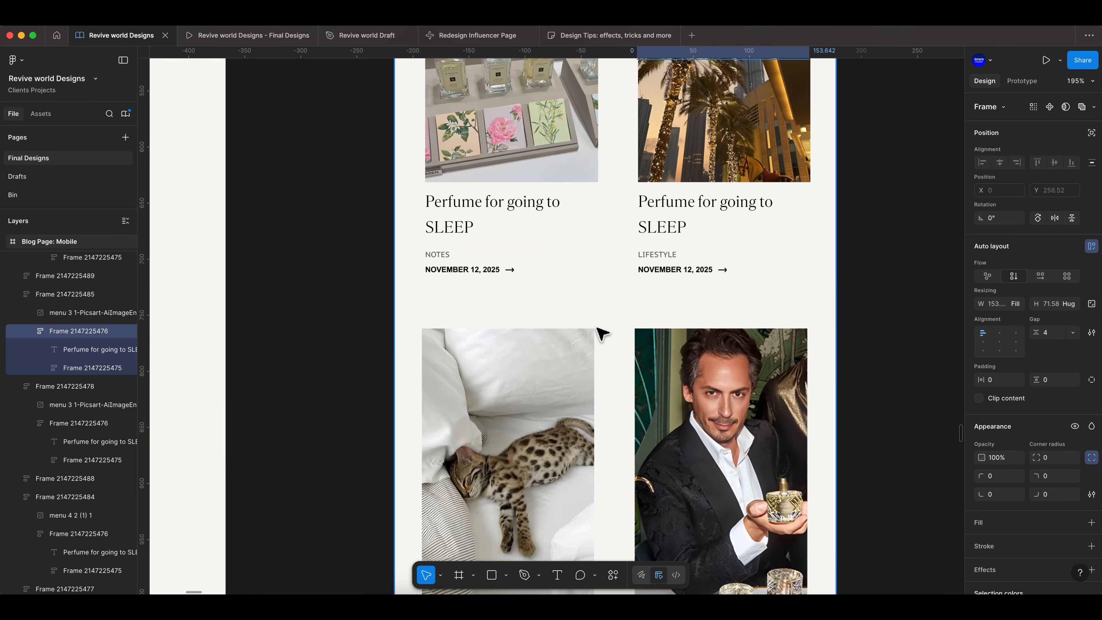
double_click(538, 257)
double_click(720, 256)
left_click(1058, 335)
type("4")
key("Return")
- Set the text frame gap to 4 in the last set of mobile article cards
scroll(608, 352, "down", 10)
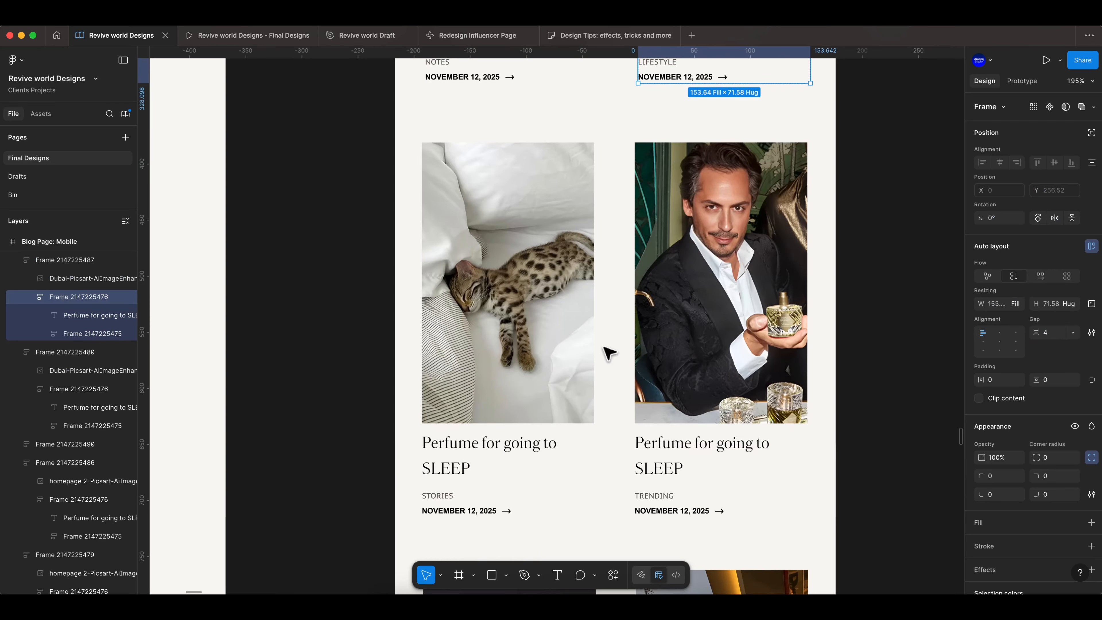
double_click(529, 374)
type("4")
key("Return")
double_click(716, 393)
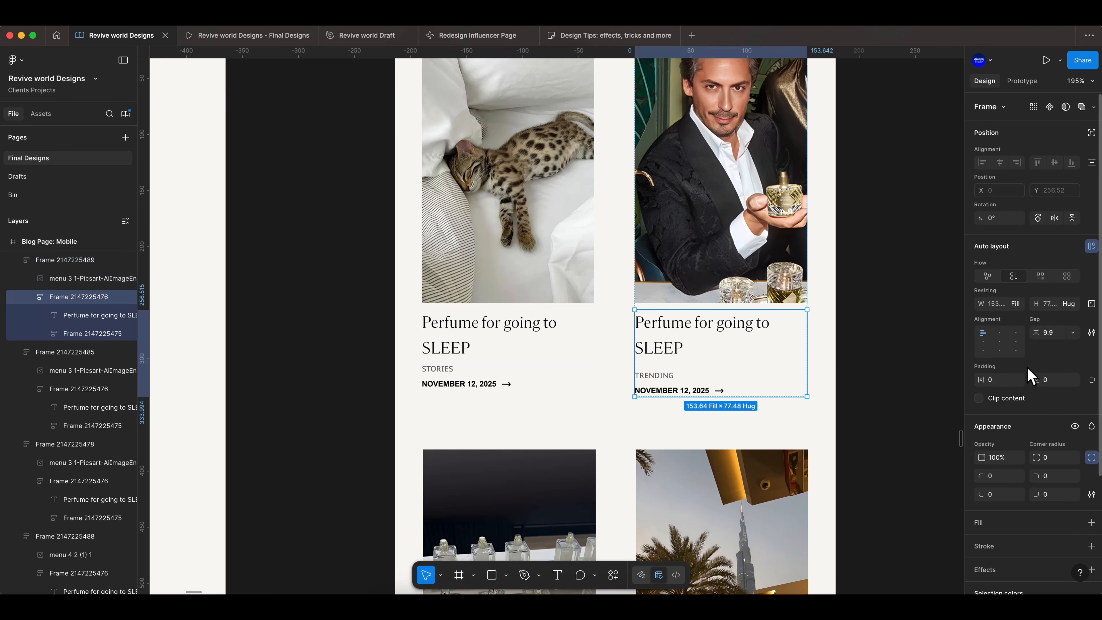
key("Return")
scroll(599, 321, "down", 10)
double_click(548, 299)
left_click(1054, 336)
type("4")
key("Return")
double_click(733, 310)
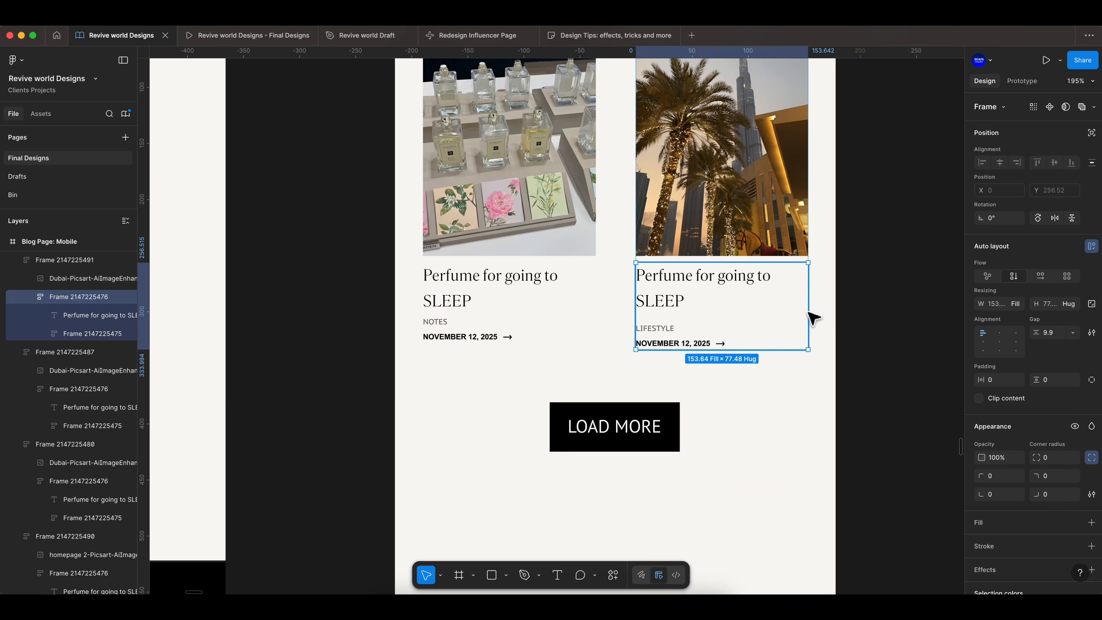
key("Return")
- Inspect the Load More button below the mobile article grid
scroll(671, 320, "down", 4)
left_click(671, 320)
scroll(672, 320, "up", 3)
scroll(690, 323, "down", 6)
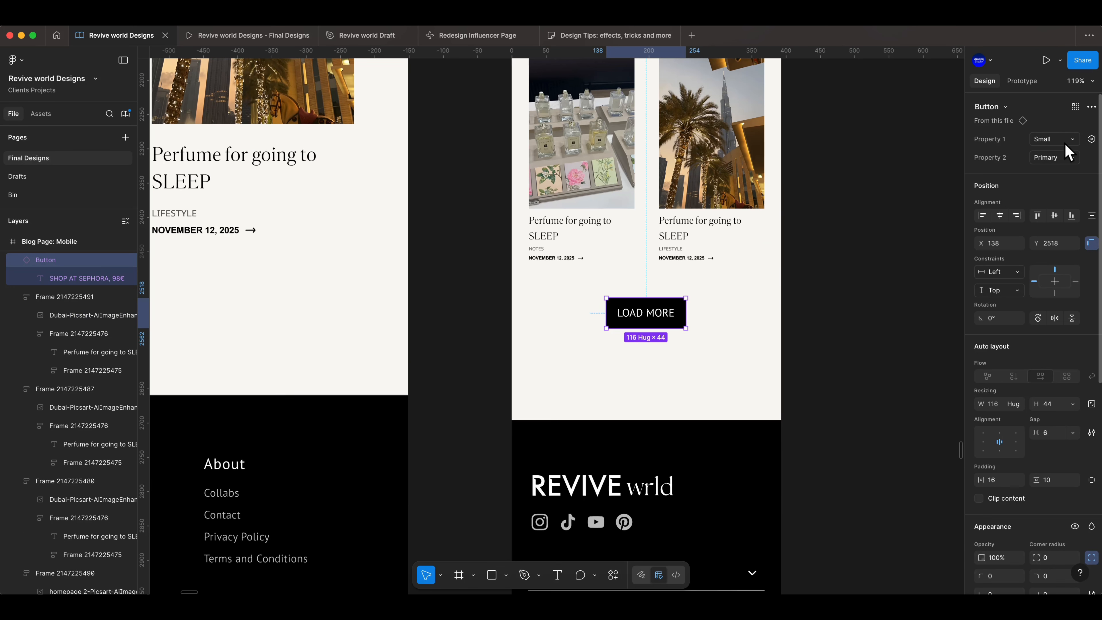
scroll(804, 306, "down", 5)
left_click(873, 282)
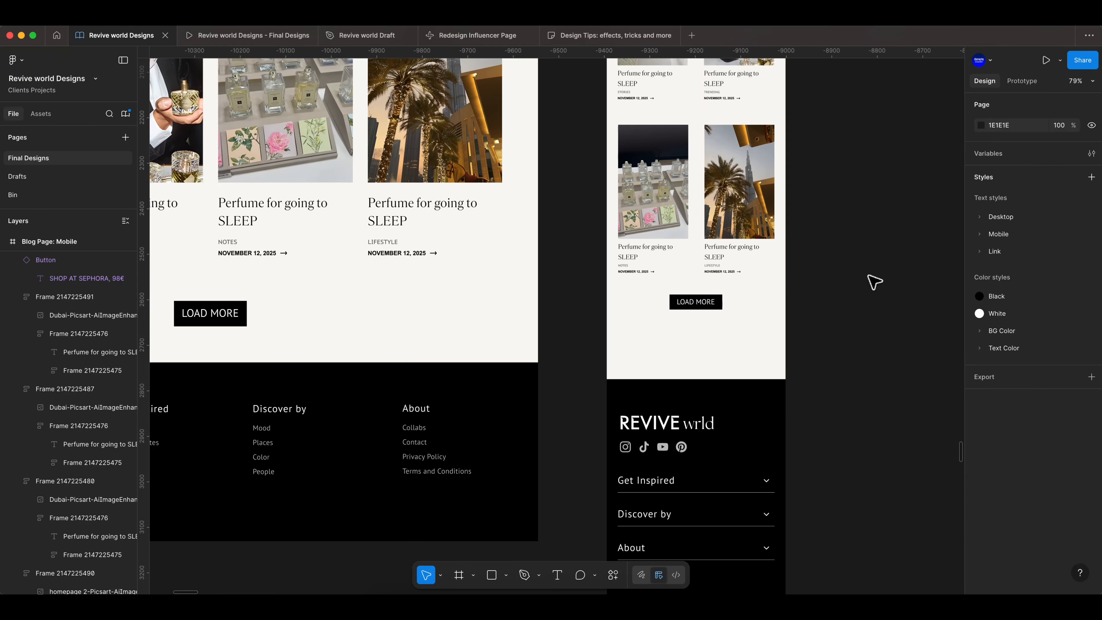
- Preview the mobile blog page in prototype view again and return to the design file
scroll(819, 357, "down", 8)
left_click(256, 36)
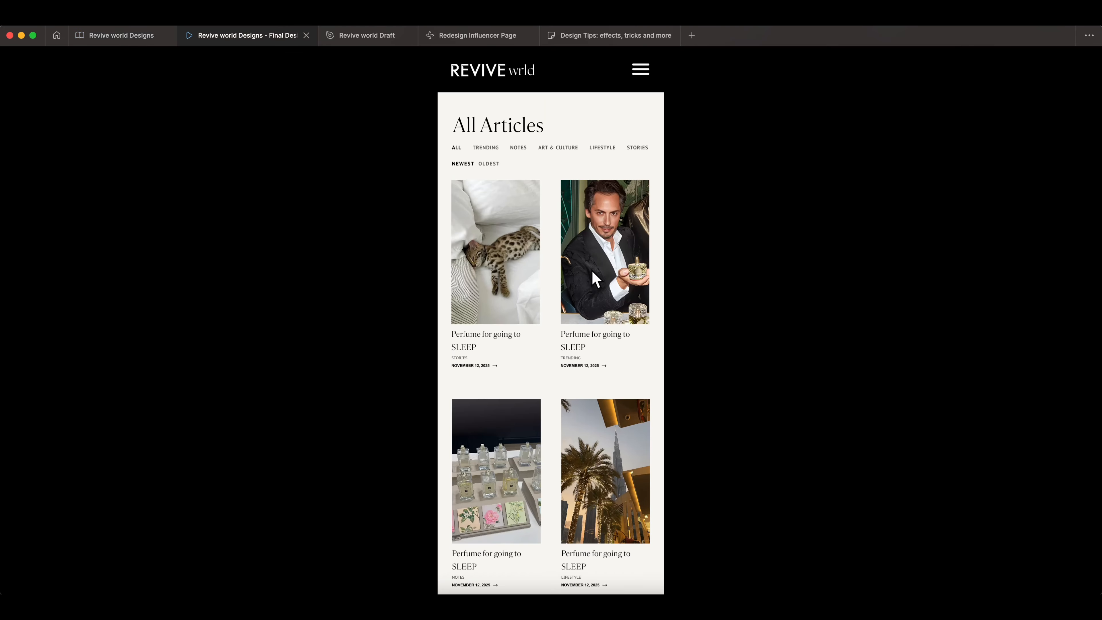
scroll(564, 287, "down", 3)
scroll(563, 281, "down", 15)
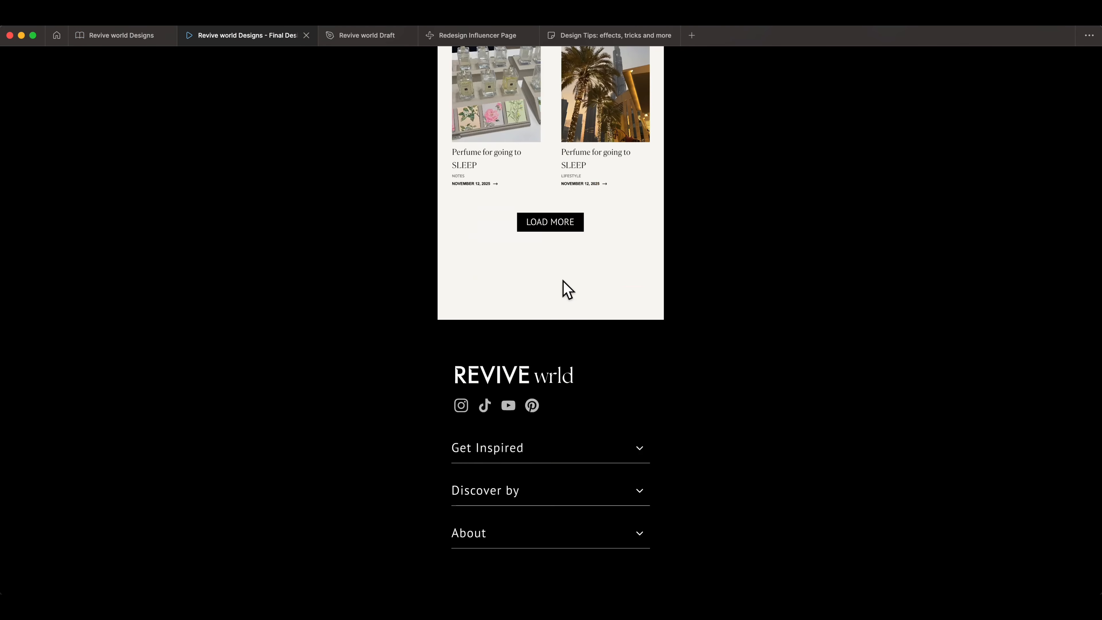
scroll(563, 282, "up", 20)
left_click(122, 35)
- Group the desktop All Articles frame with its Blog Page: Mobile frame
scroll(594, 208, "up", 5)
scroll(315, 248, "down", 10)
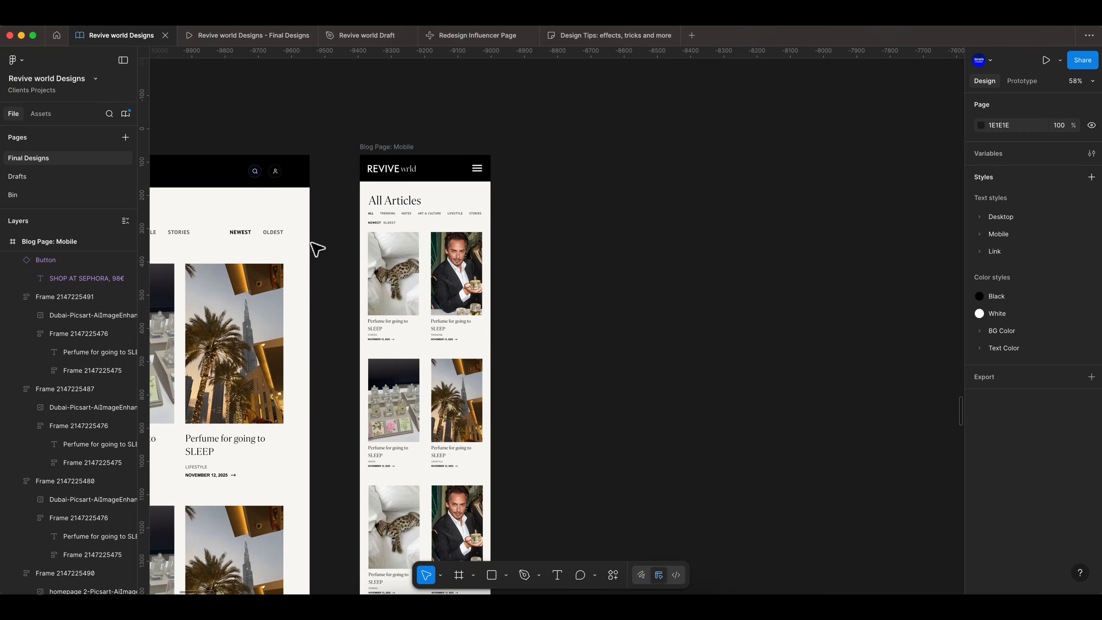
scroll(490, 236, "up", 3)
left_click(614, 221)
left_click(442, 221, "shift")
right_click(481, 244)
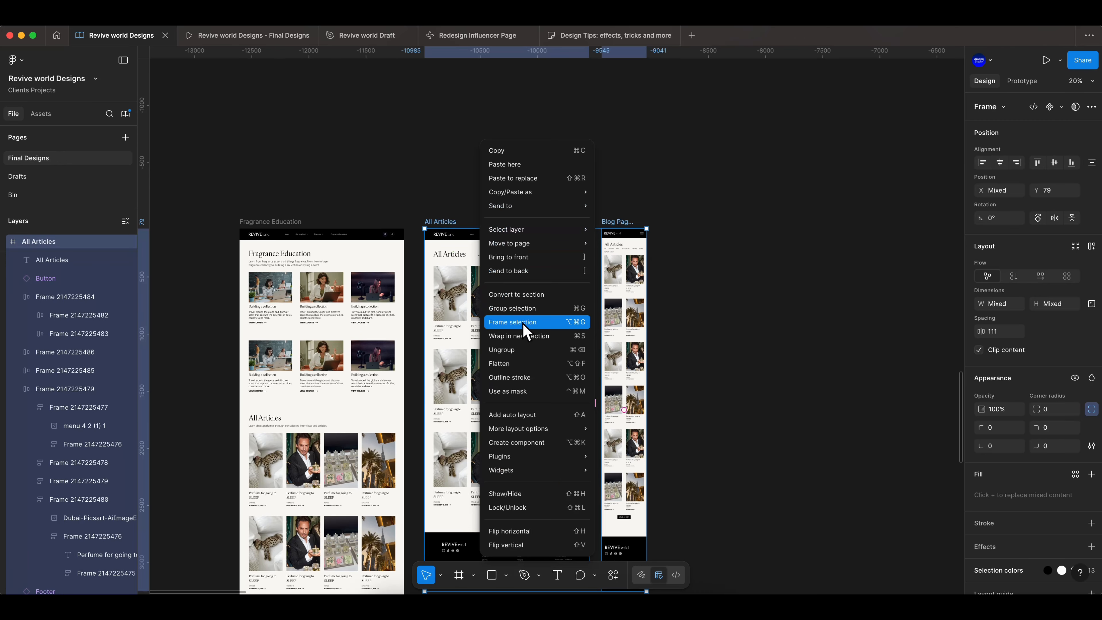
left_click(520, 308)
- Move the grouped frames further right on the canvas
scroll(520, 307, "down", 10)
scroll(519, 308, "right", 4)
left_click_drag(366, 320, 734, 314)
left_click(764, 334)
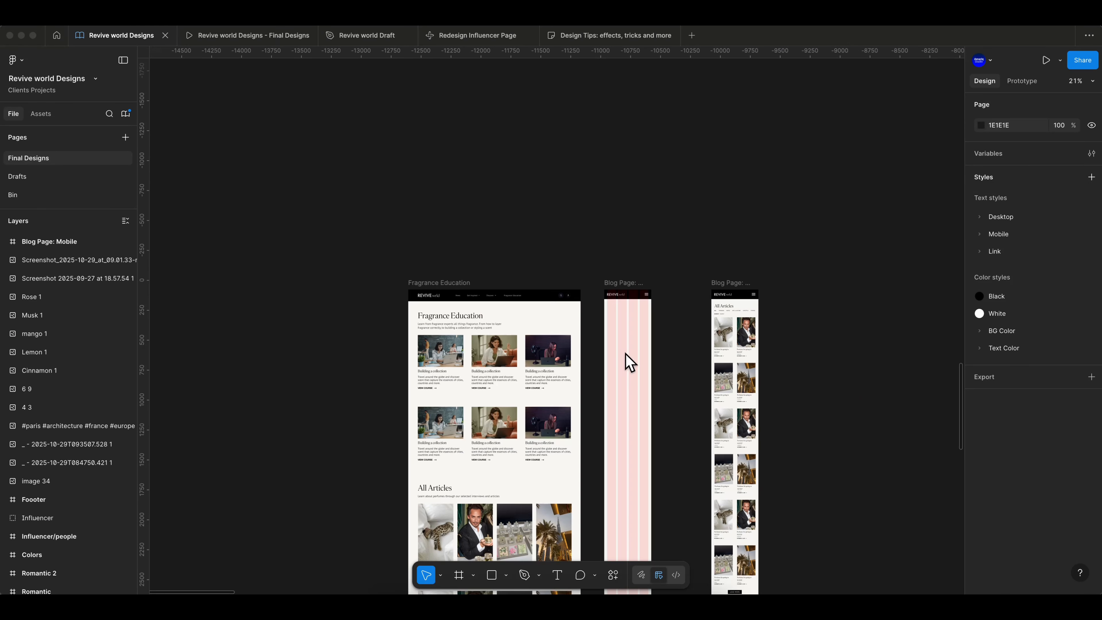
- Copy the Fragrance Education heading and description into the empty Blog Page: Mobile frame
scroll(627, 362, "up", 5)
left_click(418, 134)
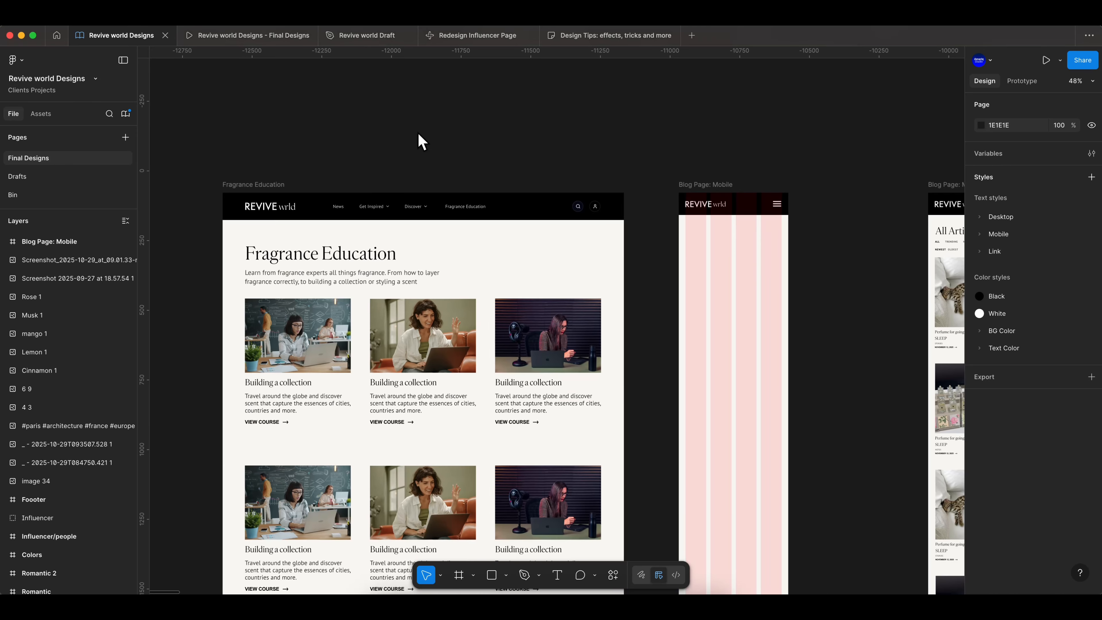
left_click(317, 259)
left_click(316, 274)
left_click(315, 256)
left_click(306, 277, "shift")
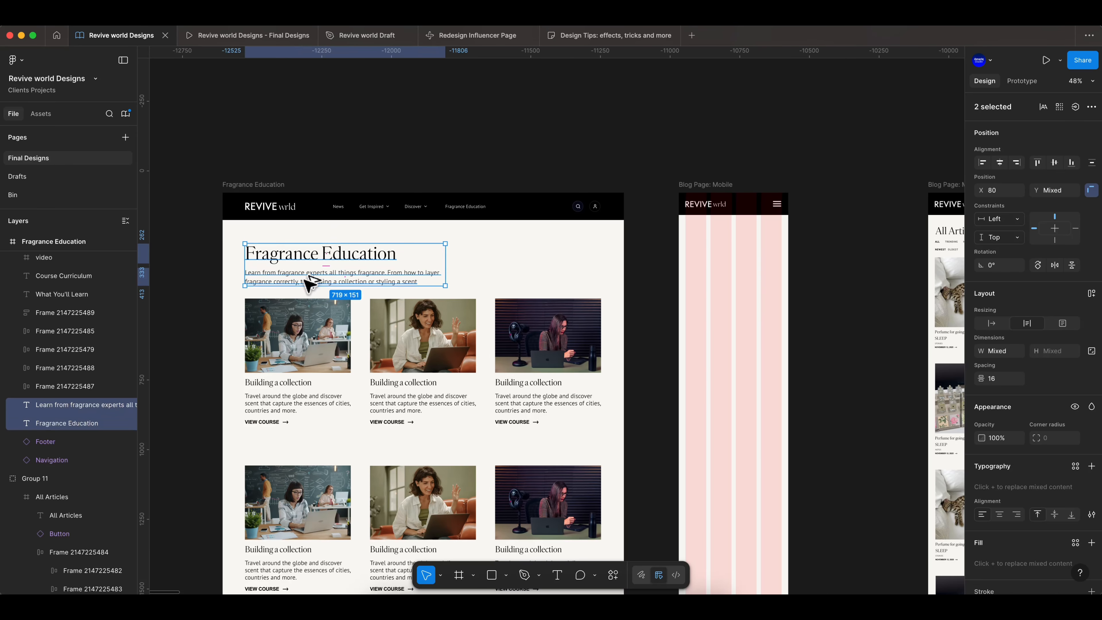
left_click_drag(309, 283, 731, 288)
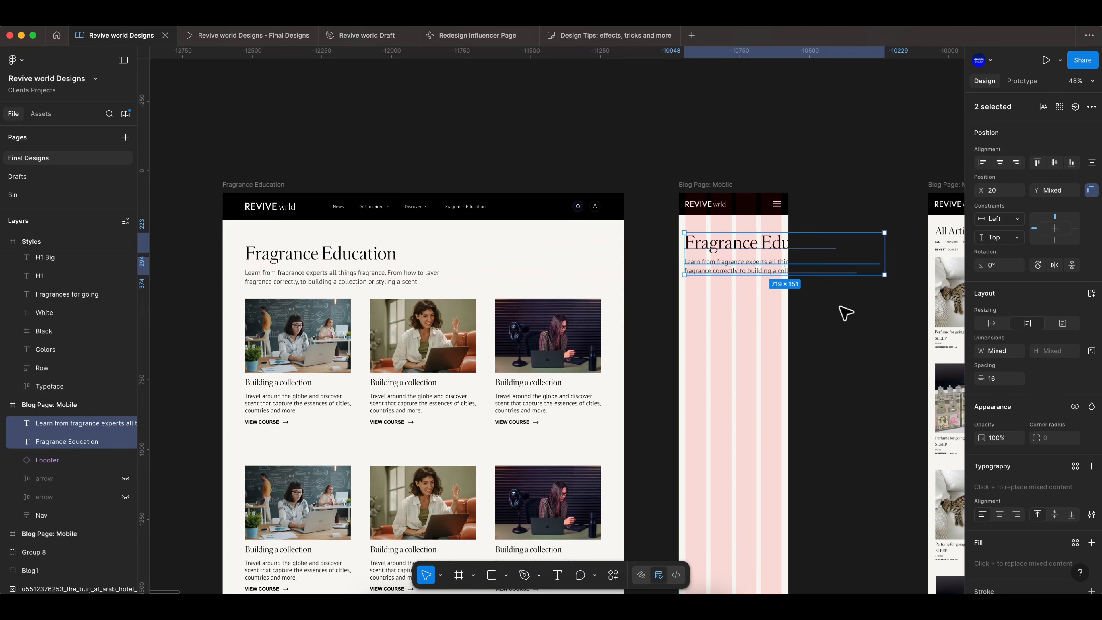
- Apply a mobile text style to the copied Fragrance Education heading
scroll(848, 324, "up", 8)
scroll(561, 216, "down", 3)
scroll(339, 259, "up", 3)
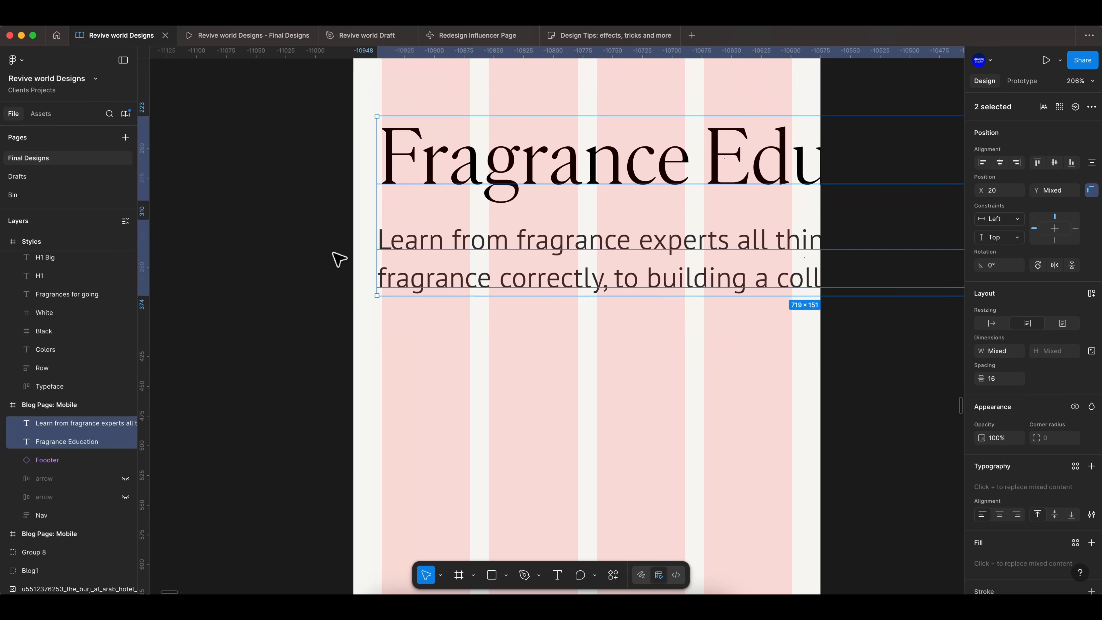
scroll(339, 259, "down", 5)
left_click(434, 204)
left_click(1041, 460)
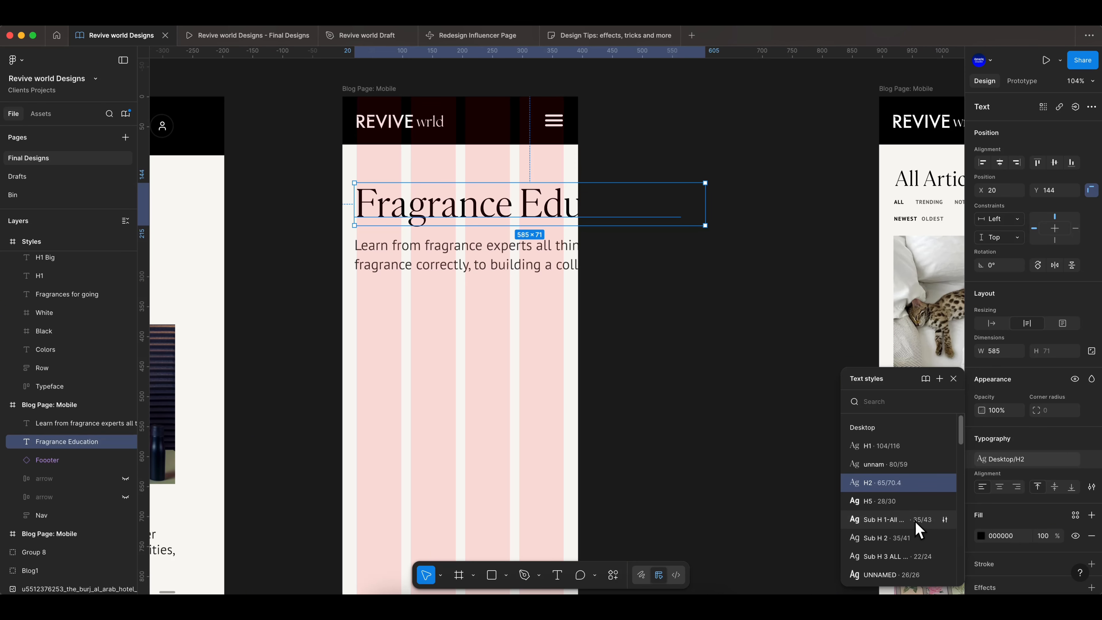
scroll(919, 528, "down", 8)
left_click(882, 473)
- Apply the Mobile Body M text style to the copied description and narrow it to about 349 px wide
left_click(533, 267)
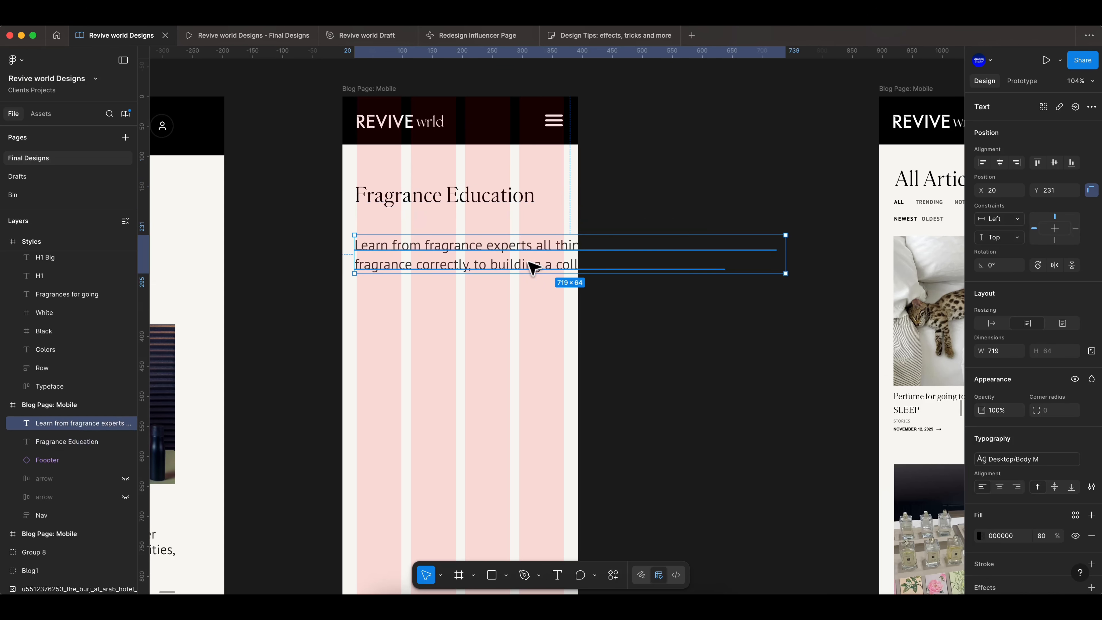
left_click(1050, 460)
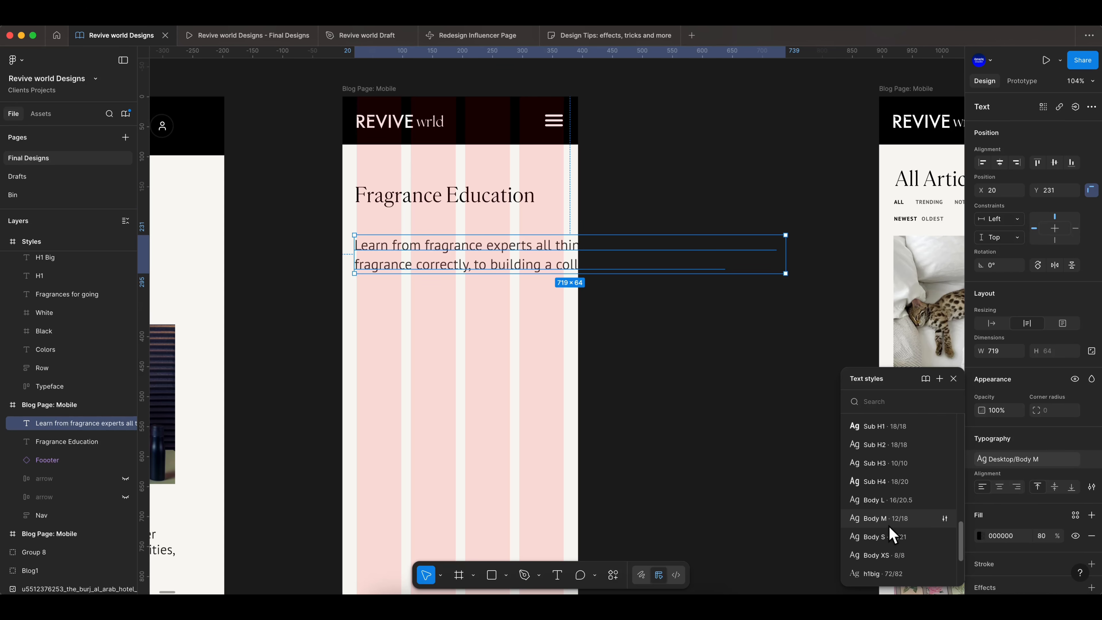
left_click(888, 519)
left_click_drag(786, 246, 573, 252)
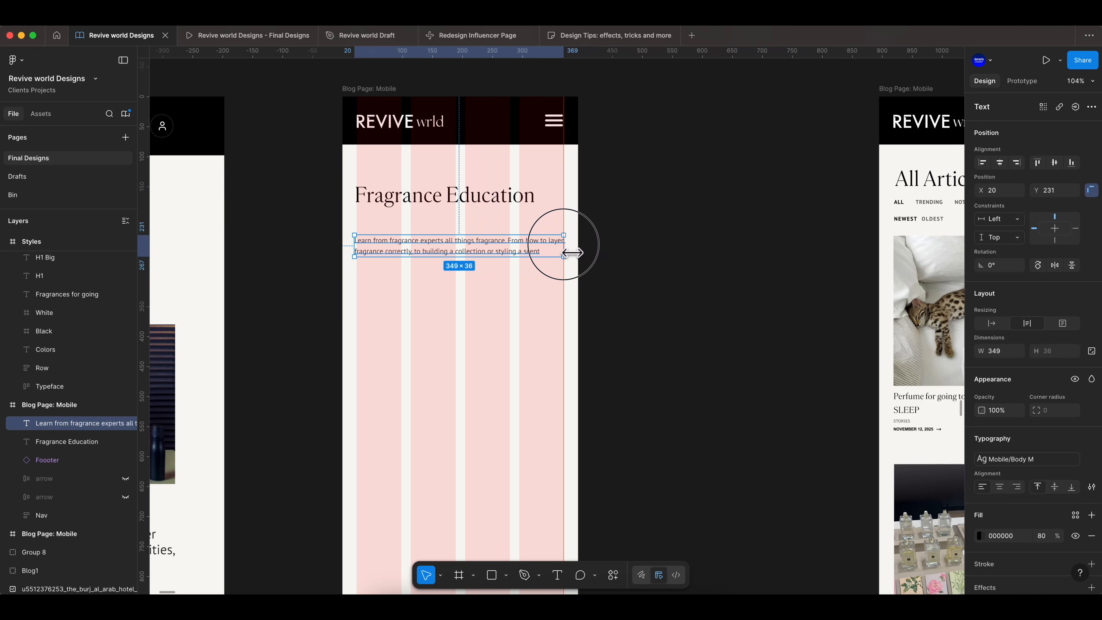
- Move the Fragrance Education heading up in the mobile frame and shrink its box to fit the frame width
left_click(697, 236)
scroll(425, 230, "up", 5)
scroll(455, 239, "up", 2)
left_click_drag(353, 218, 354, 197)
scroll(352, 199, "down", 3)
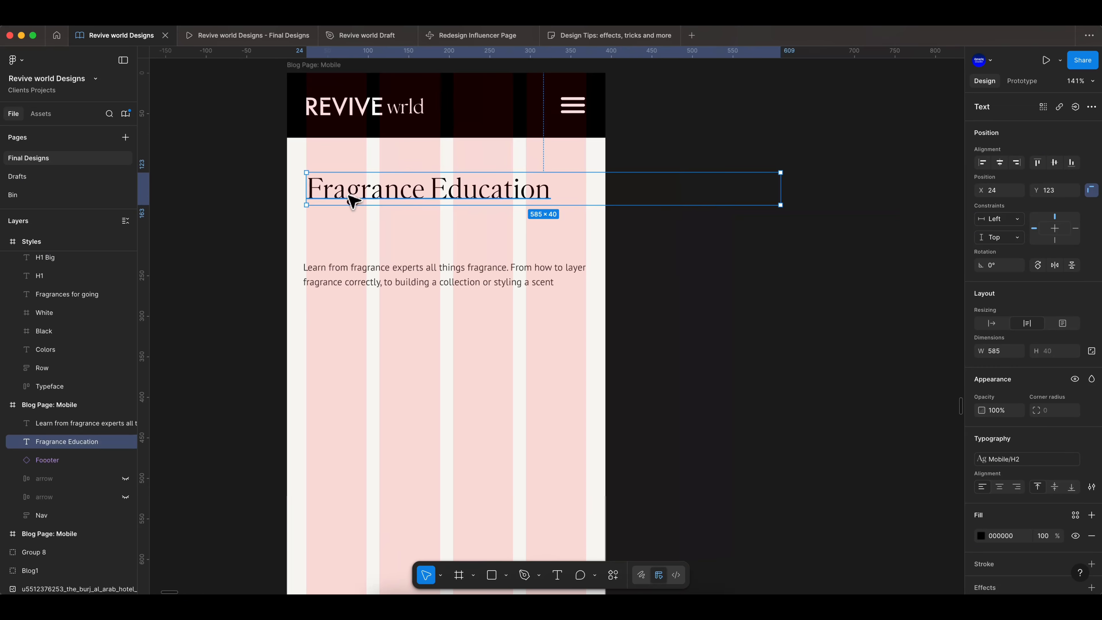
left_click_drag(788, 195, 591, 187)
- Move the description just beneath the heading and fit it to about 345 px wide within the margins
left_click(635, 264)
left_click_drag(339, 266, 346, 233)
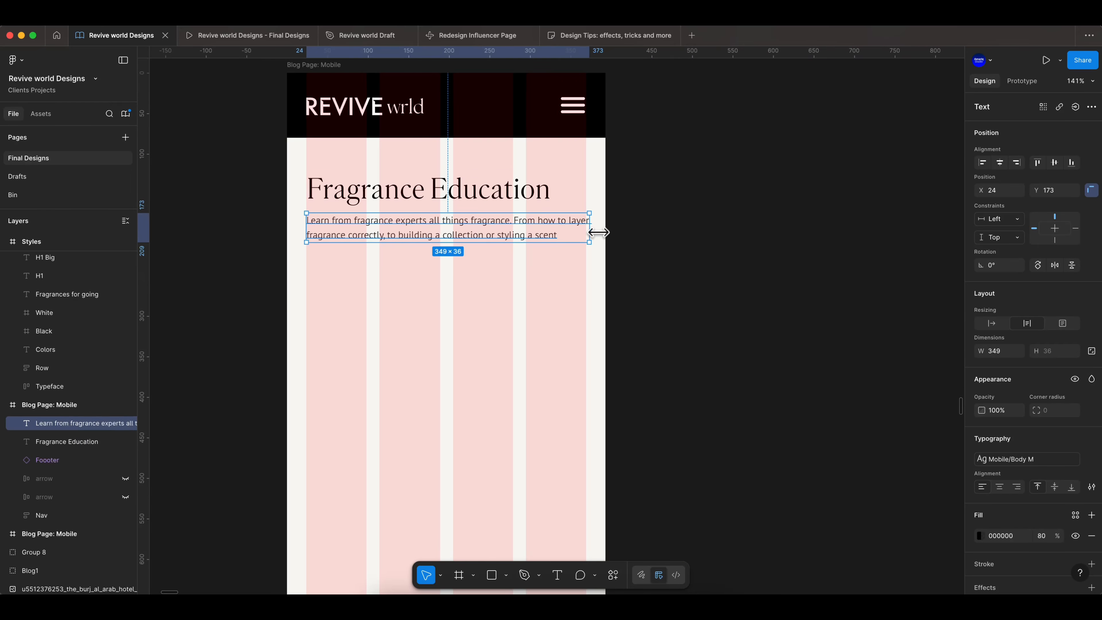
left_click(729, 260)
scroll(345, 278, "up", 2)
left_click(344, 276)
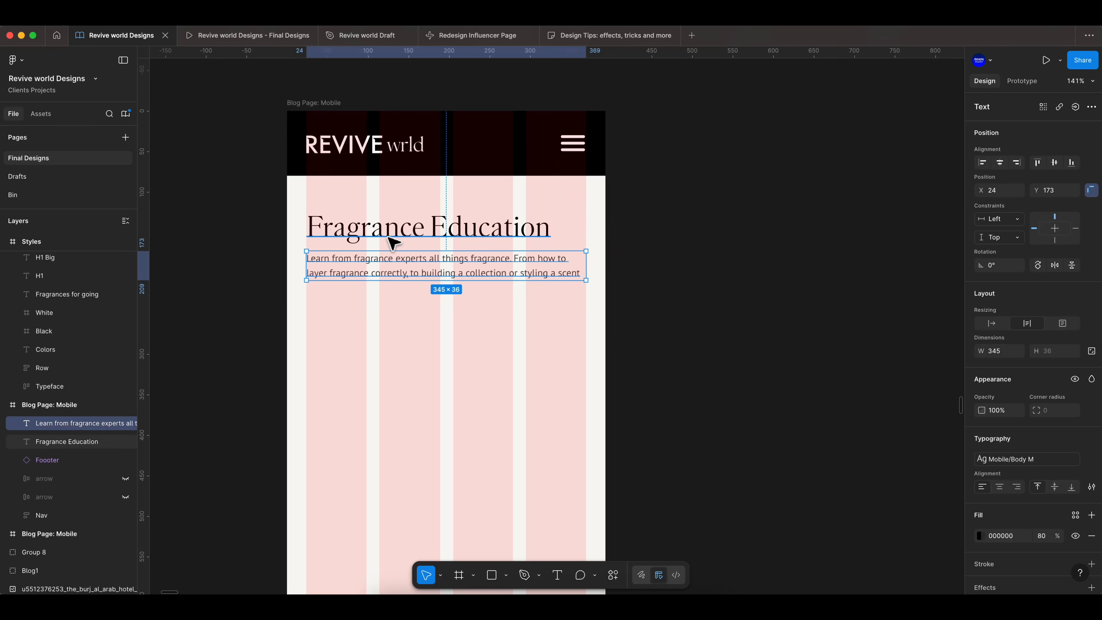
key("alt")
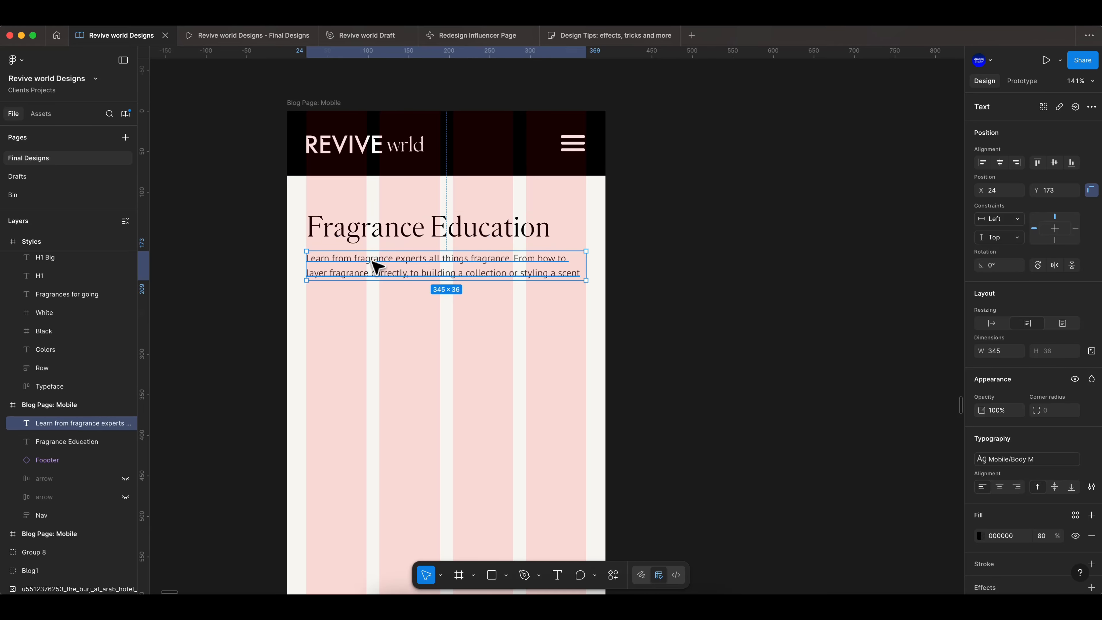
left_click(658, 300)
- Copy the desktop row of Building a collection course cards and paste it into the Fragrance Education mobile frame
scroll(661, 302, "down", 5)
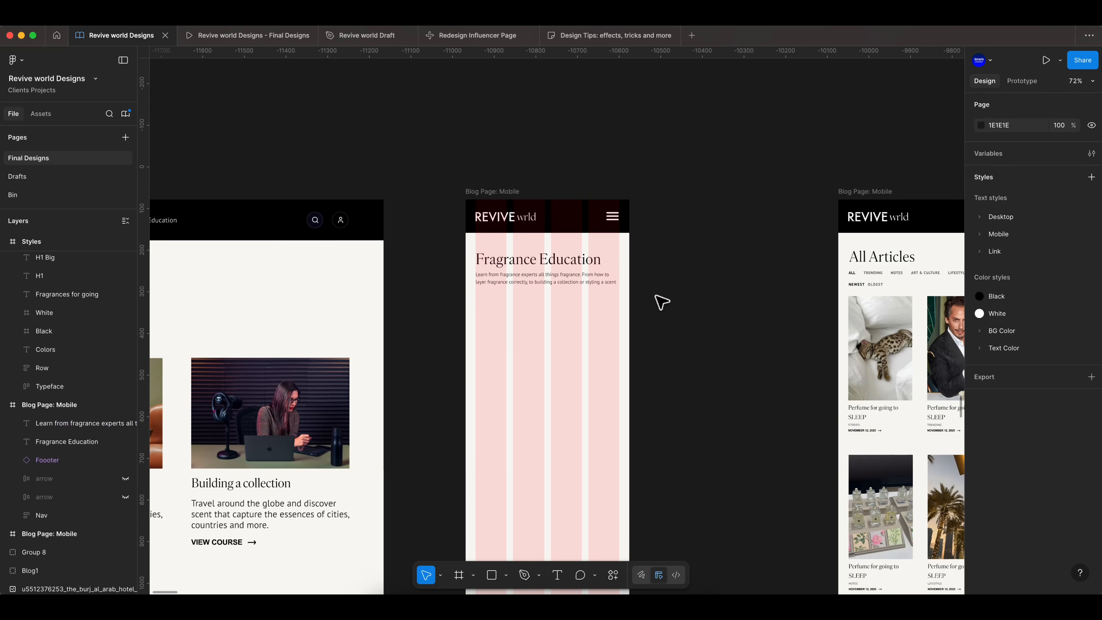
scroll(651, 300, "down", 5)
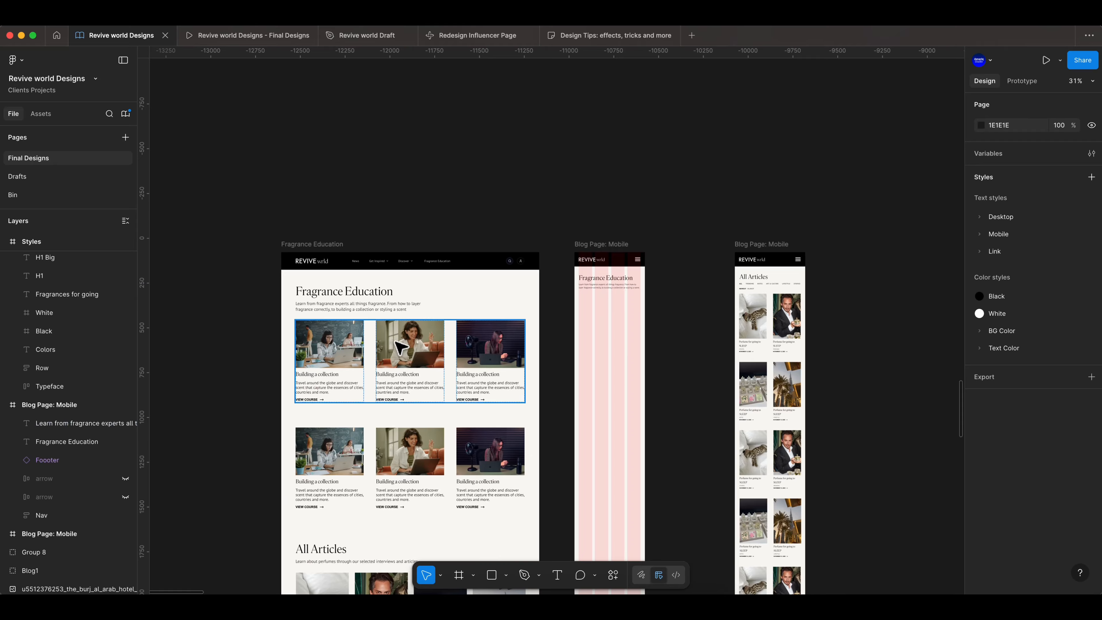
scroll(399, 347, "up", 5)
scroll(245, 361, "down", 1)
left_click(299, 354)
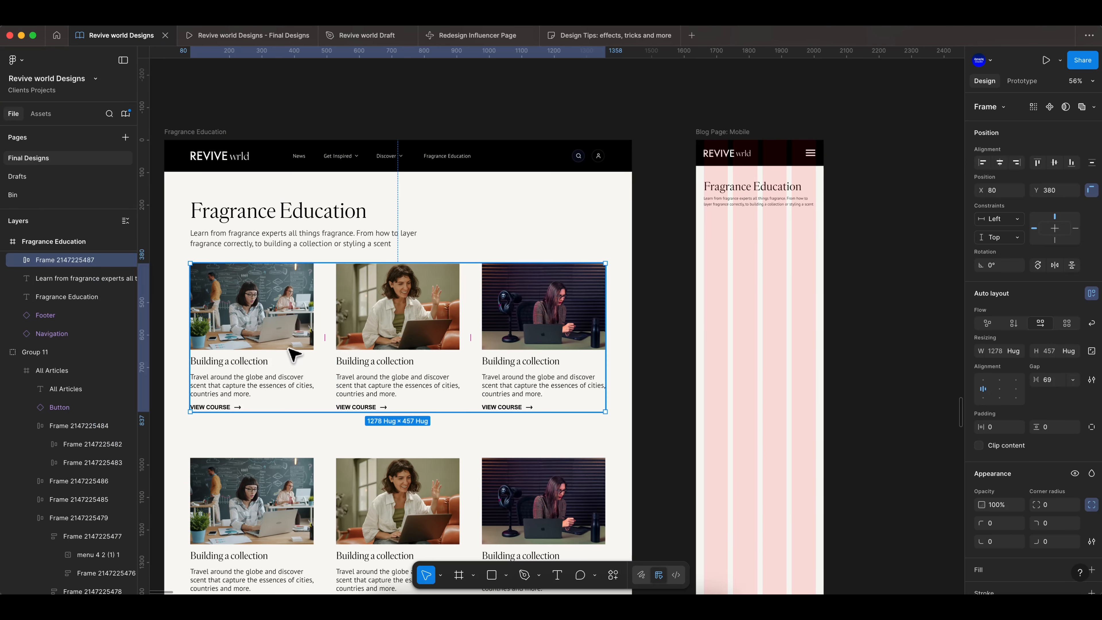
right_click(290, 349)
left_click(340, 167)
scroll(785, 341, "down", 1)
scroll(829, 323, "up", 5)
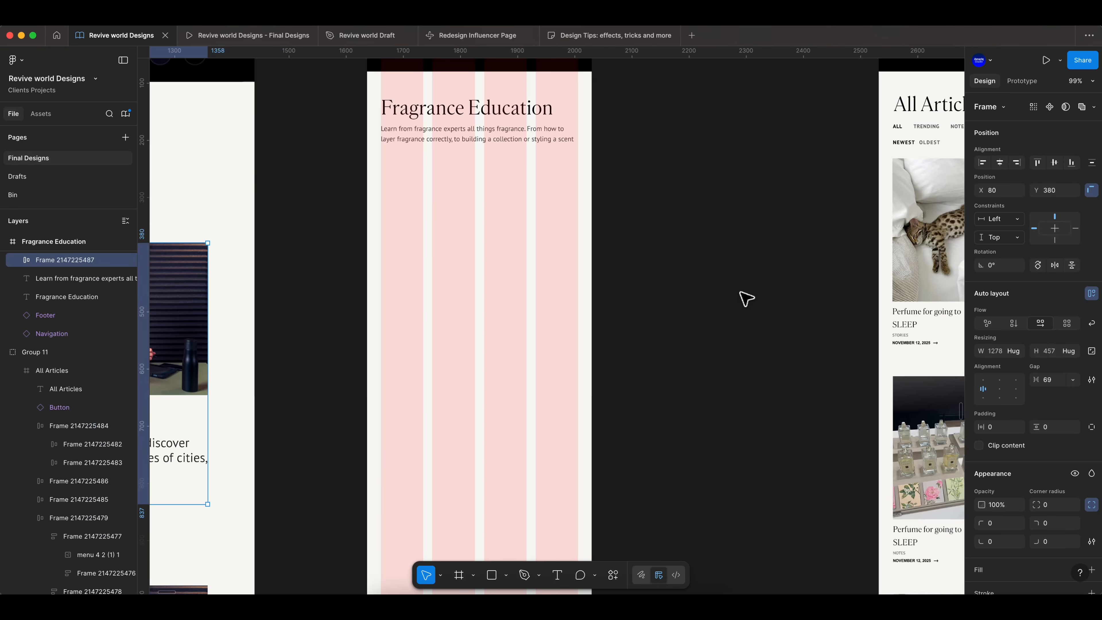
scroll(743, 298, "up", 3)
scroll(462, 338, "up", 5)
right_click(463, 337)
left_click(457, 178)
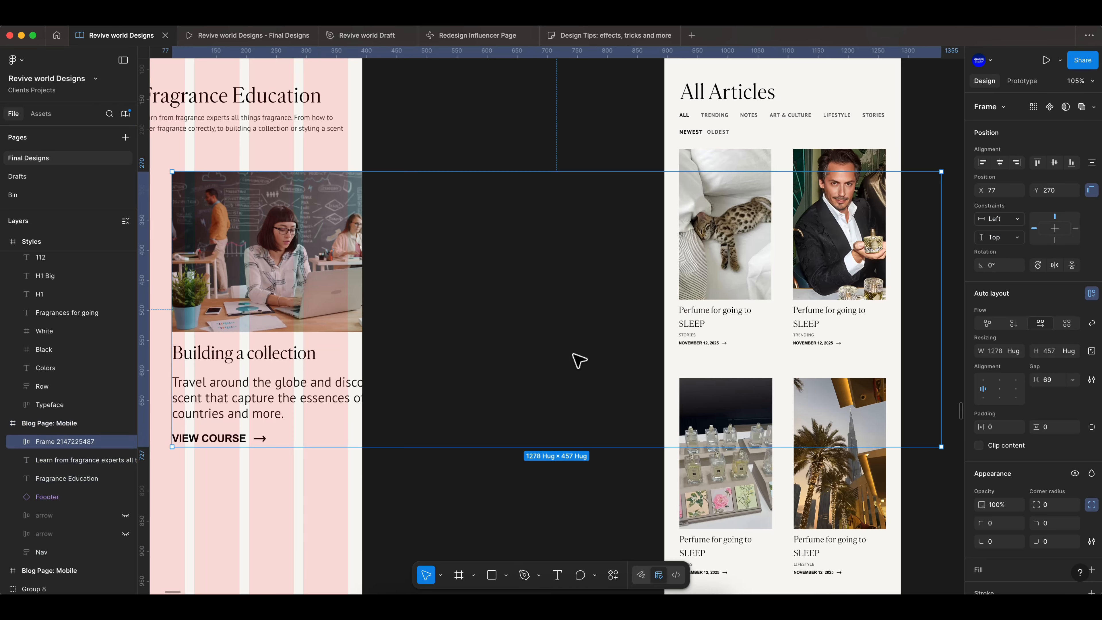
- Align the pasted card row to the frame's left margin and scale it down to about 618 × 222 px
scroll(469, 315, "down", 5)
scroll(365, 328, "left", 3)
left_click_drag(444, 290, 428, 285)
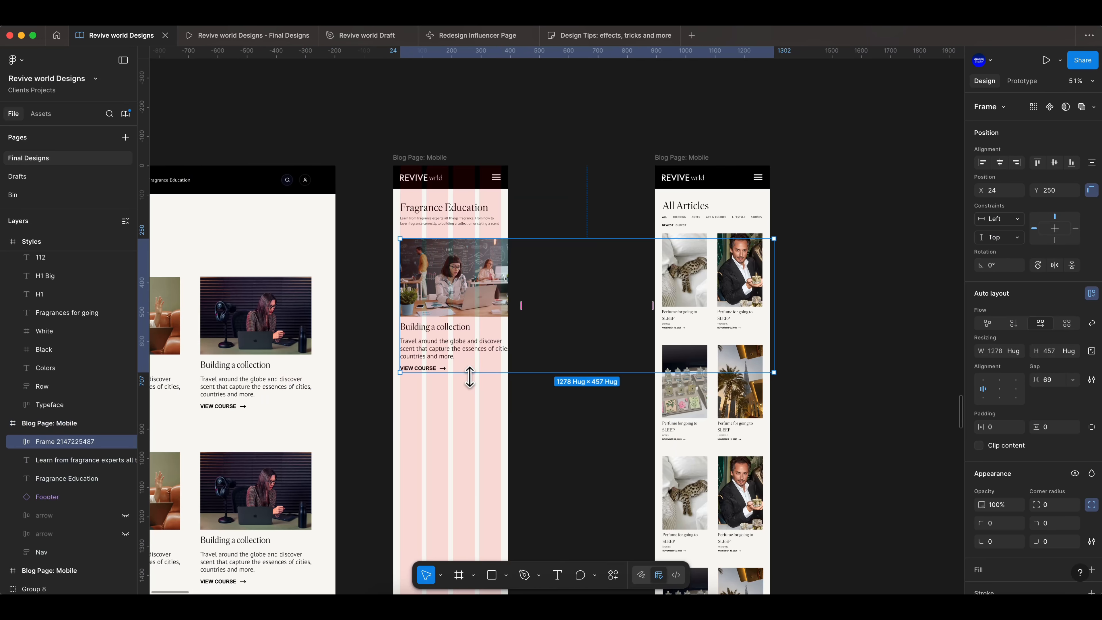
key("k")
left_click_drag(491, 383, 508, 293)
scroll(483, 325, "up", 5)
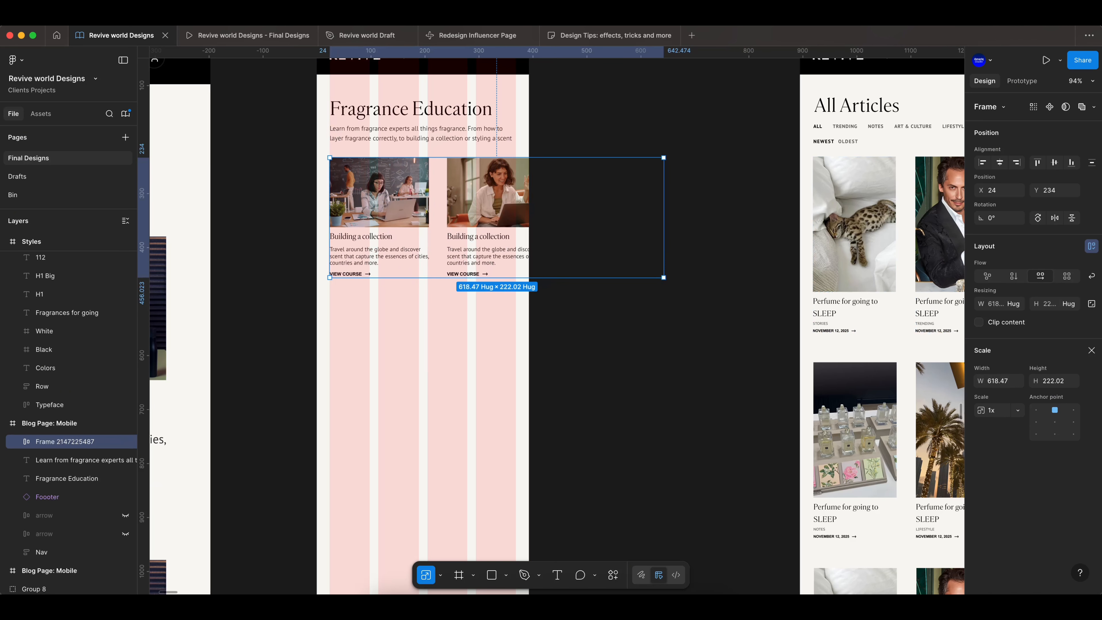
- Reduce the card row's gap to 31 and scale the row down again to about 533 × 192 px
left_click(1091, 351)
left_click_drag(1036, 379, 1026, 378)
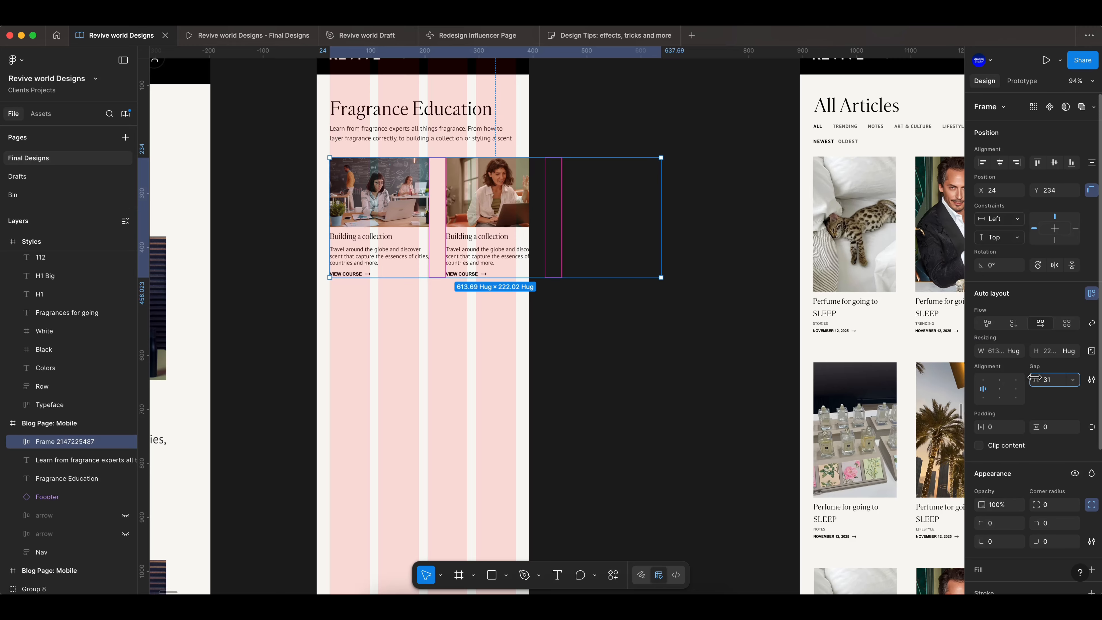
key("k")
left_click_drag(442, 277, 441, 261)
scroll(391, 214, "up", 3)
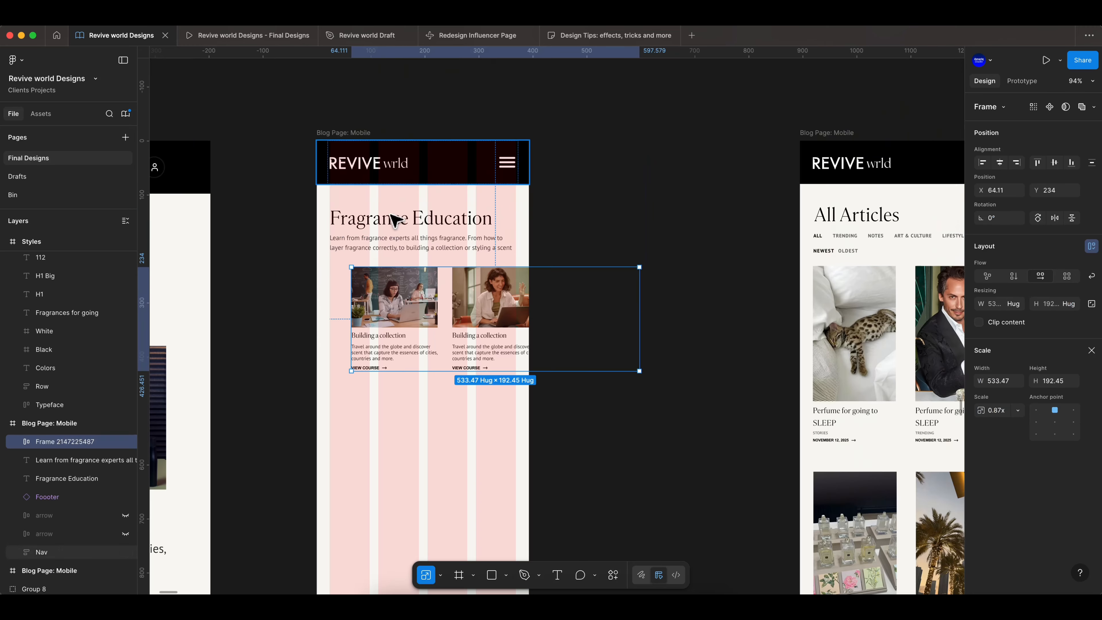
scroll(390, 217, "up", 2)
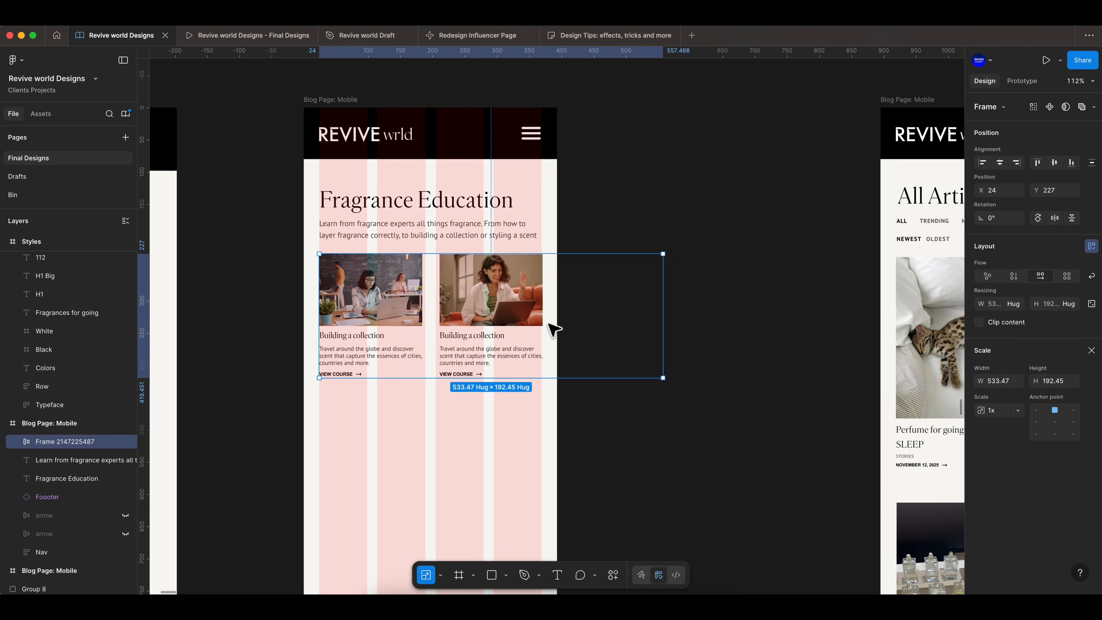
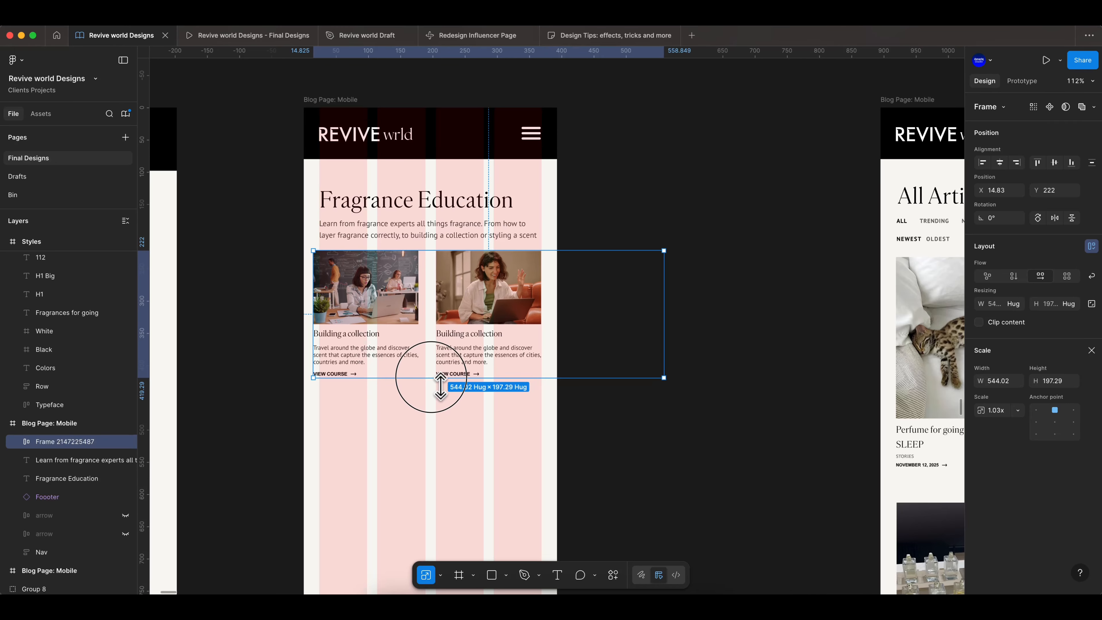
- Scale the card row down to about 521 × 189 px and align it with the frame's left margin
left_click_drag(394, 292, 398, 288)
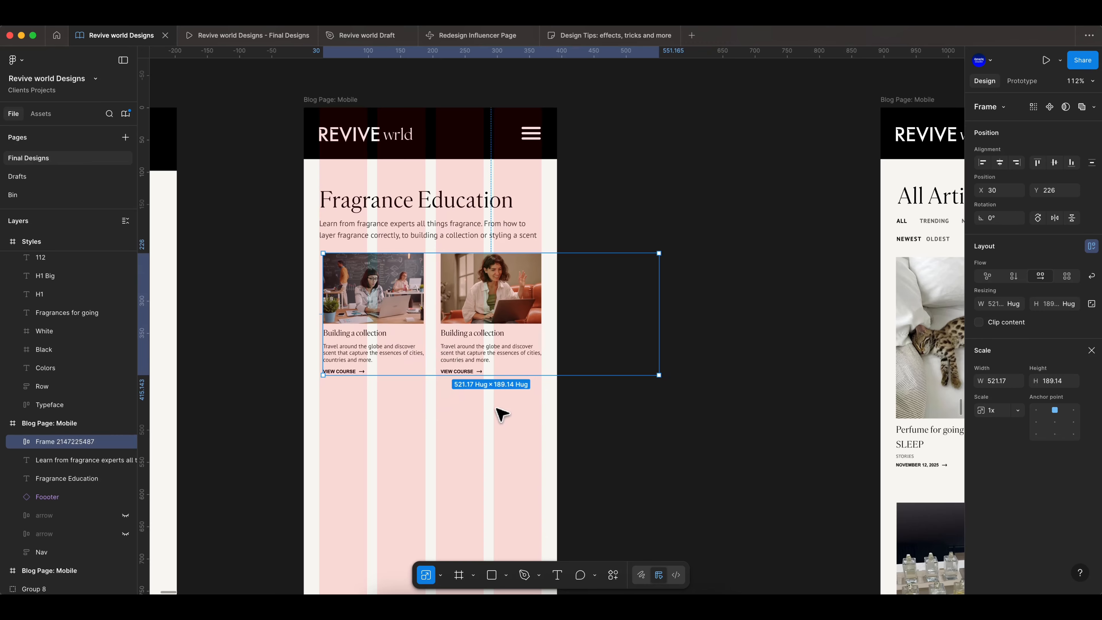
scroll(486, 397, "up", 5)
scroll(104, 352, "up", 2)
scroll(292, 439, "up", 1)
left_click_drag(324, 298, 319, 294)
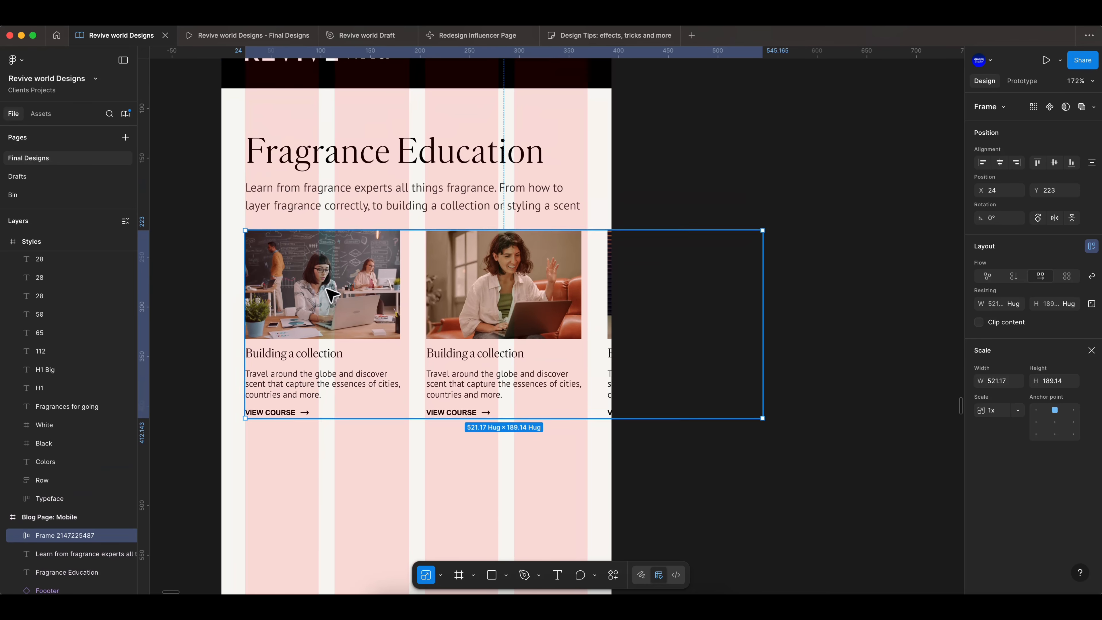
- Set the card row's gap to 21 and rescale the row to about 528 × 196 px
left_click(1091, 351)
left_click_drag(1036, 380, 1026, 380)
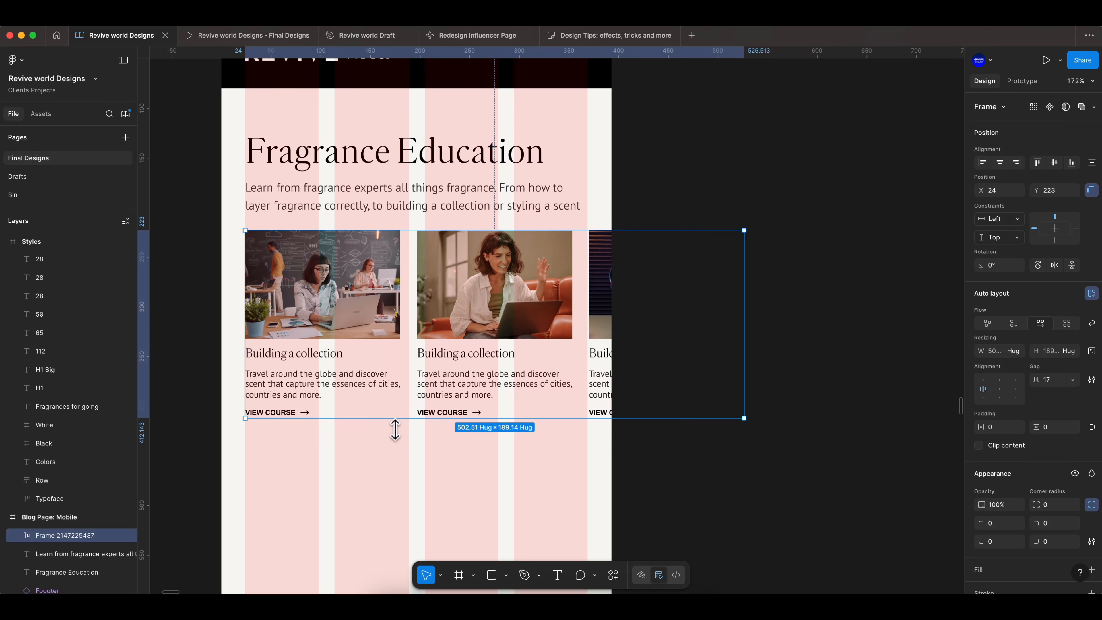
key("k")
left_click_drag(384, 424, 384, 431)
left_click_drag(387, 388, 395, 387)
left_click(1091, 351)
left_click_drag(1041, 382, 1048, 382)
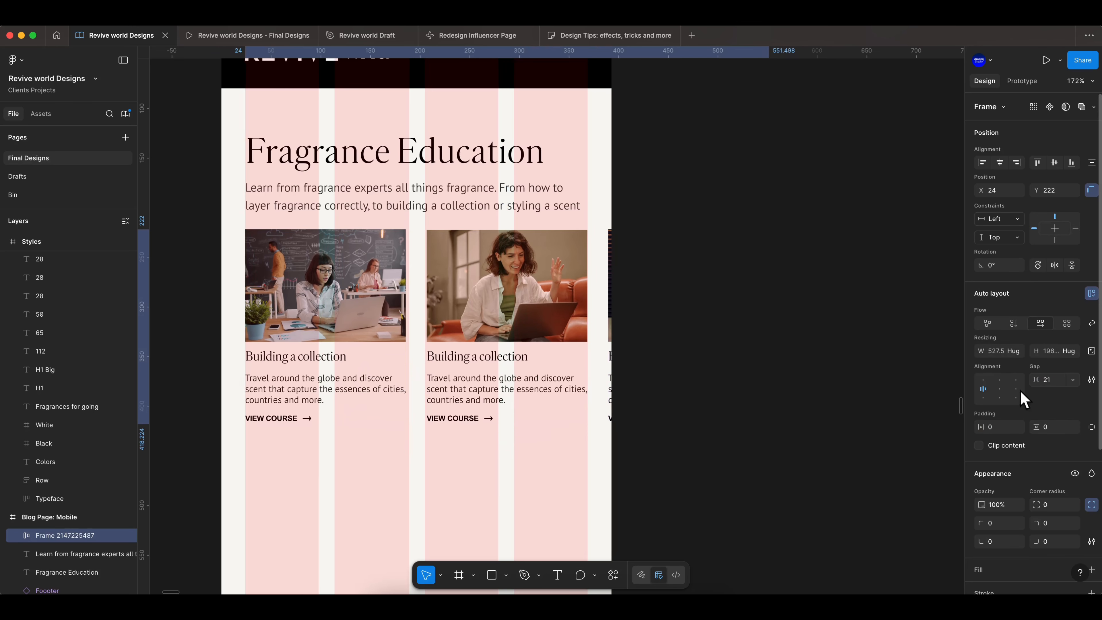
- Scale the card row up to about 538 × 199 px
scroll(266, 302, "up", 2)
scroll(271, 309, "up", 2)
double_click(273, 311)
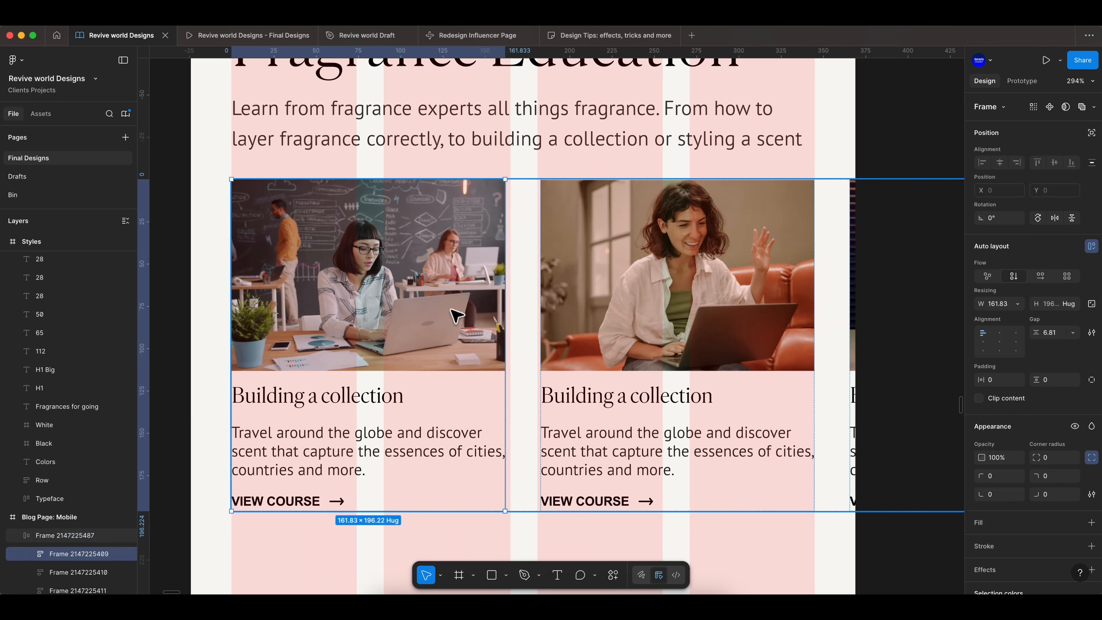
scroll(559, 323, "down", 5)
left_click(736, 386)
scroll(736, 386, "up", 3)
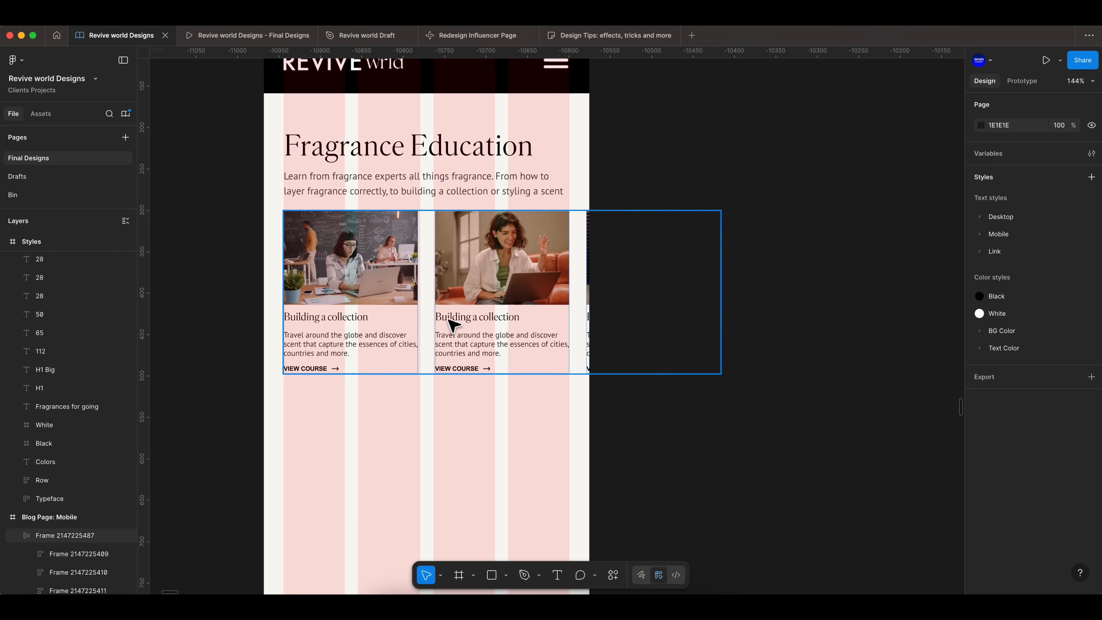
left_click(450, 320)
left_click_drag(1038, 380, 1039, 380)
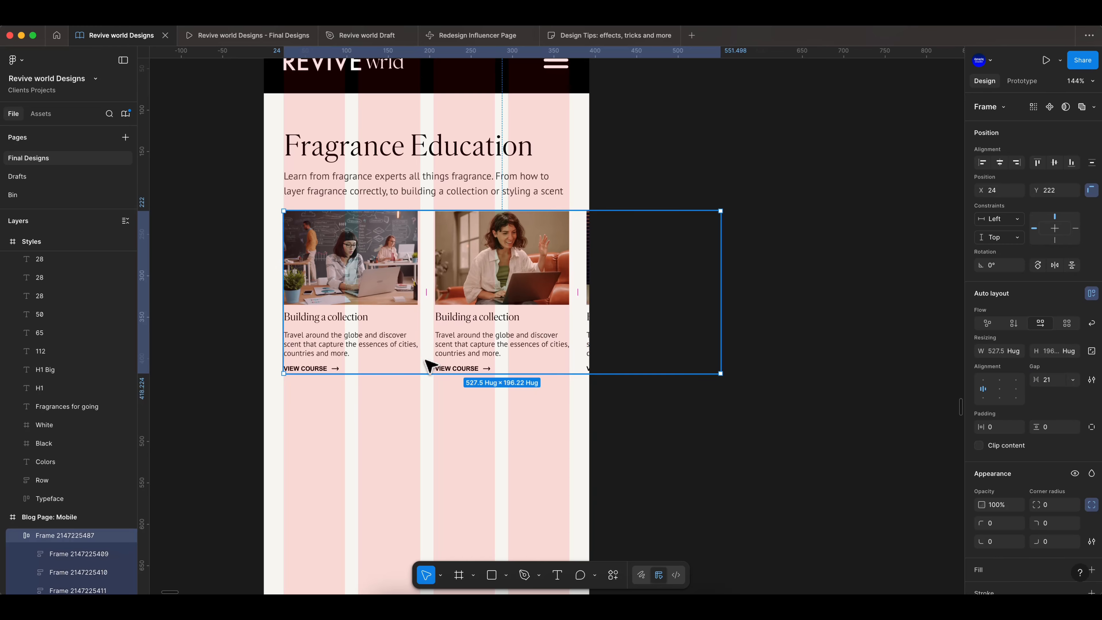
key("k")
scroll(417, 365, "up", 5)
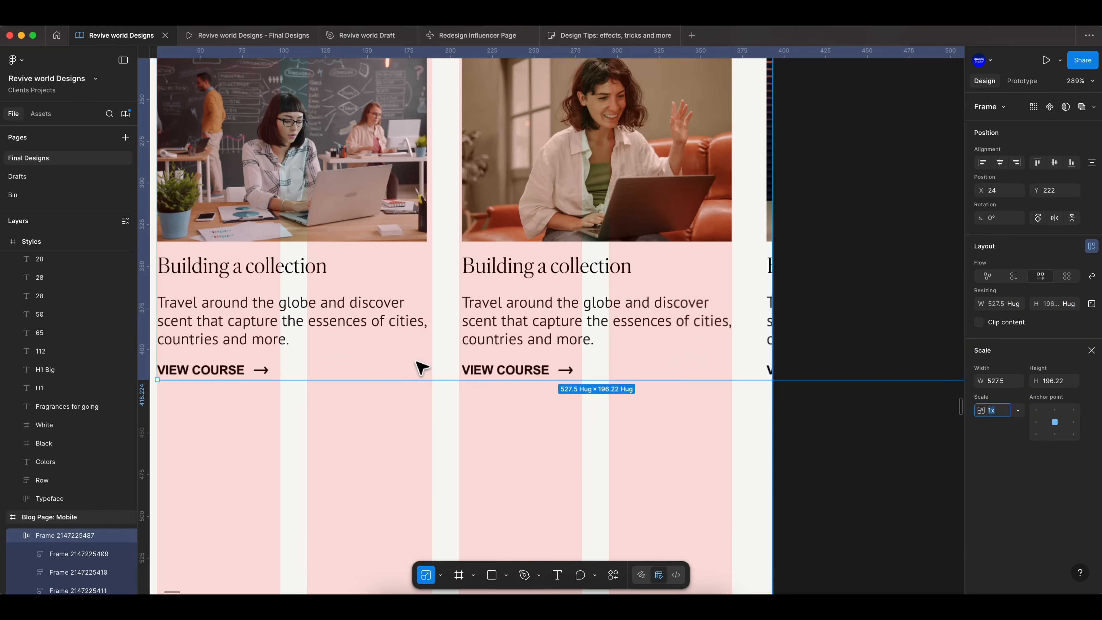
left_click_drag(446, 381, 445, 385)
scroll(439, 355, "down", 5)
scroll(369, 290, "up", 4)
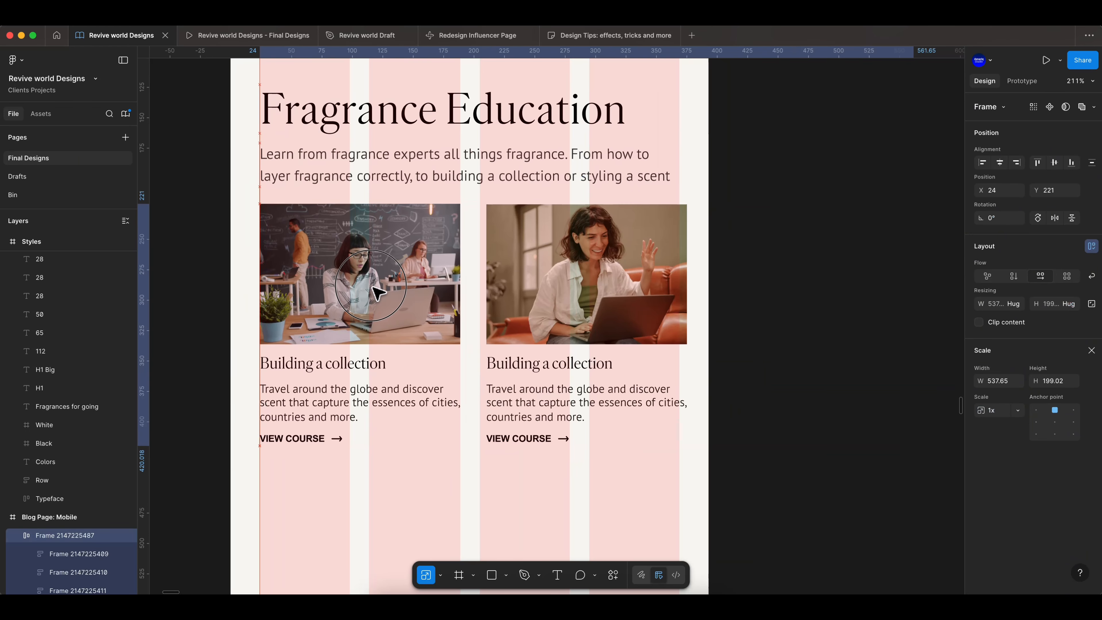
- Reduce the card row's gap to 16
left_click(1092, 350)
left_click_drag(1036, 380, 1034, 379)
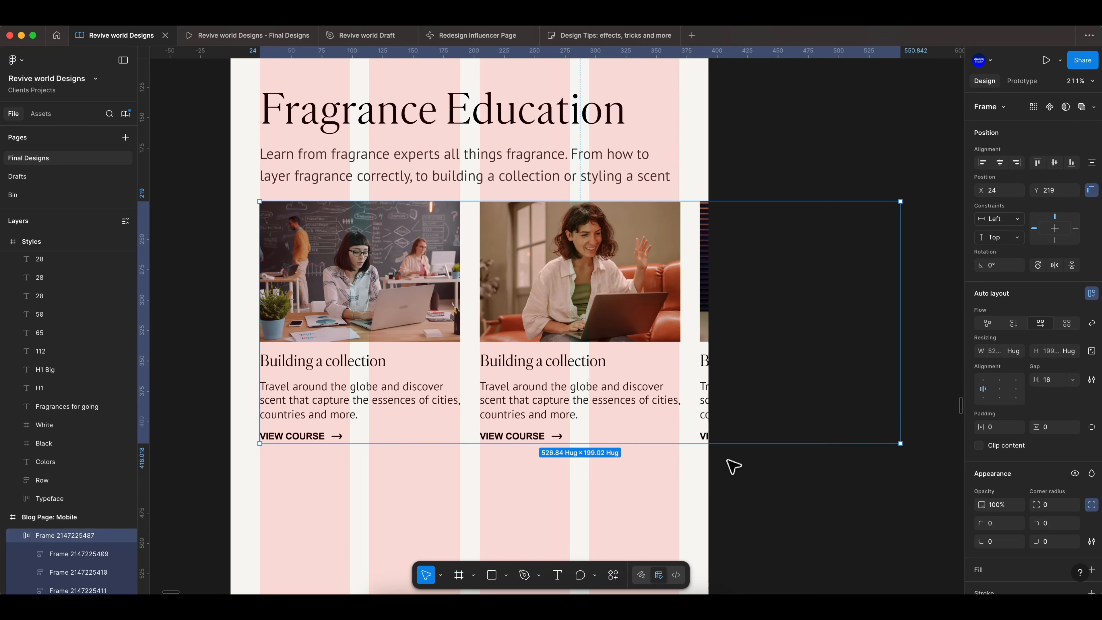
scroll(733, 467, "down", 3)
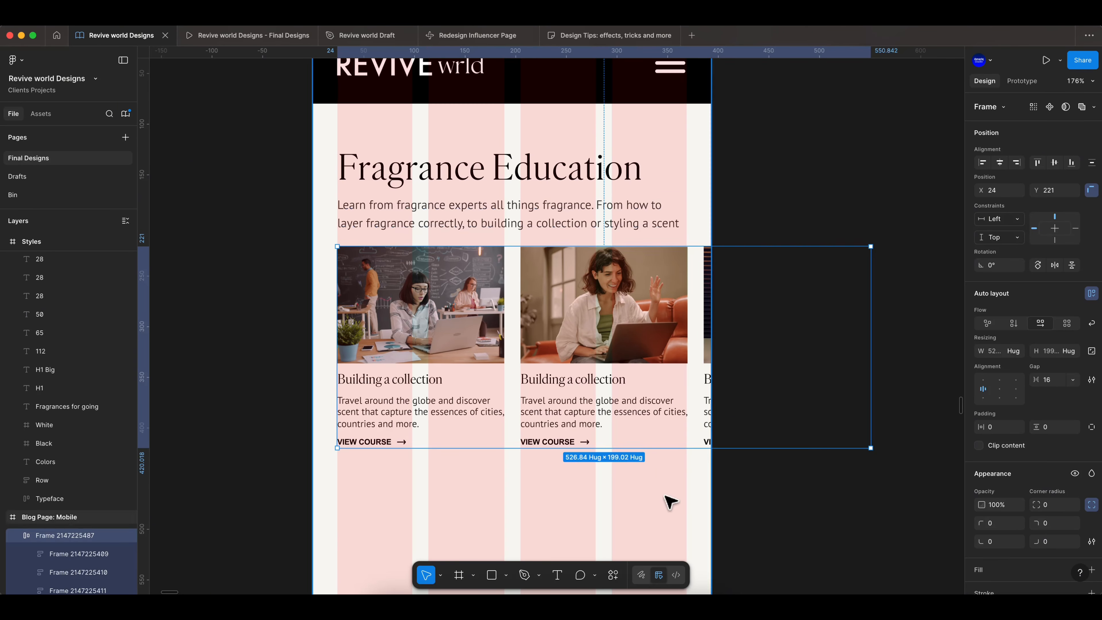
scroll(667, 502, "down", 5)
left_click(698, 389)
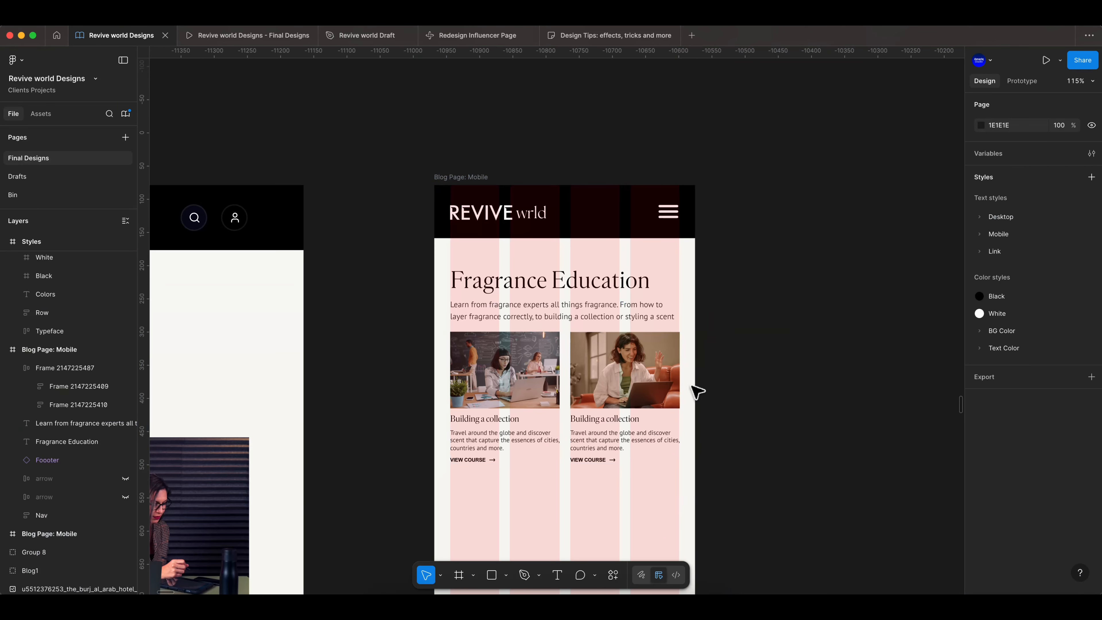
- Compare the text style of the mobile card heading with the desktop card heading
scroll(564, 364, "down", 3)
left_click(502, 356)
scroll(502, 359, "up", 3)
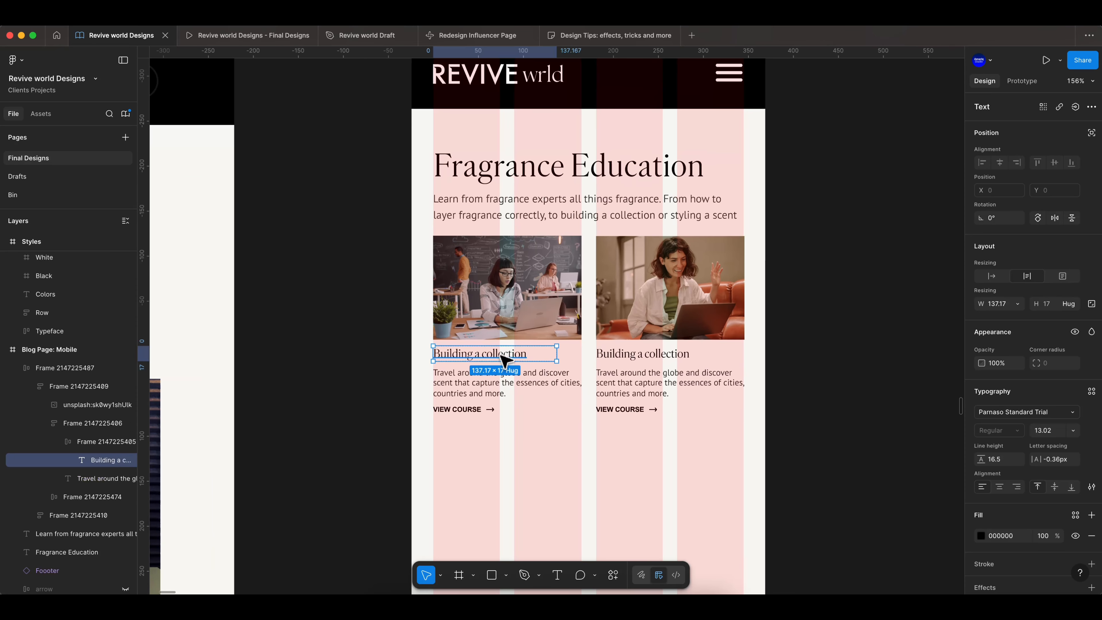
scroll(746, 413, "down", 2)
left_click(798, 393)
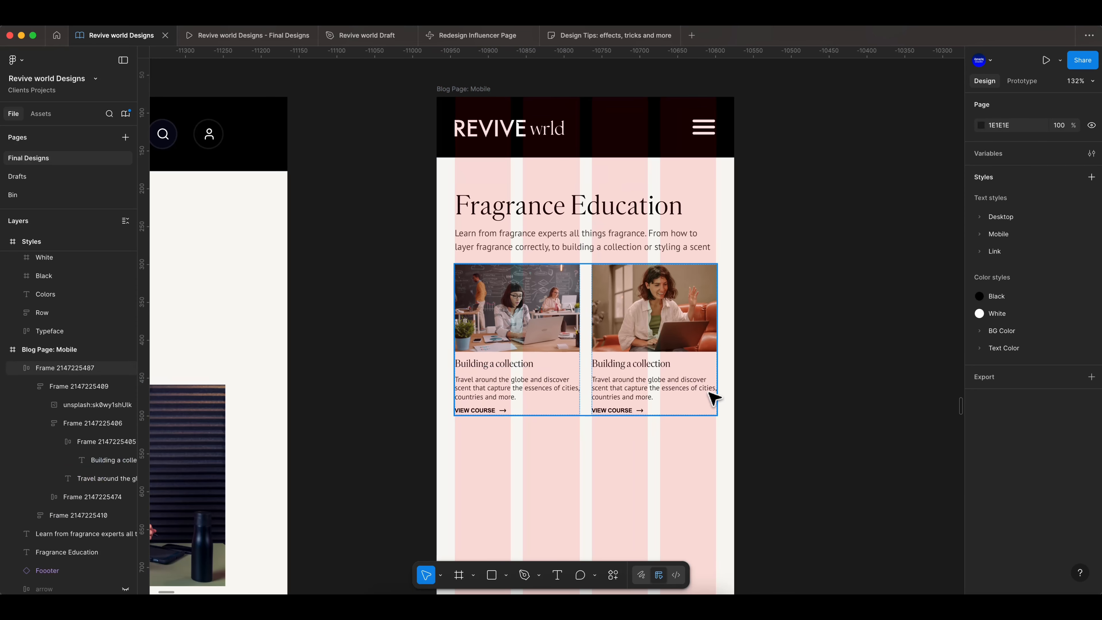
scroll(738, 404, "down", 5)
scroll(716, 417, "left", 5)
scroll(585, 434, "up", 3)
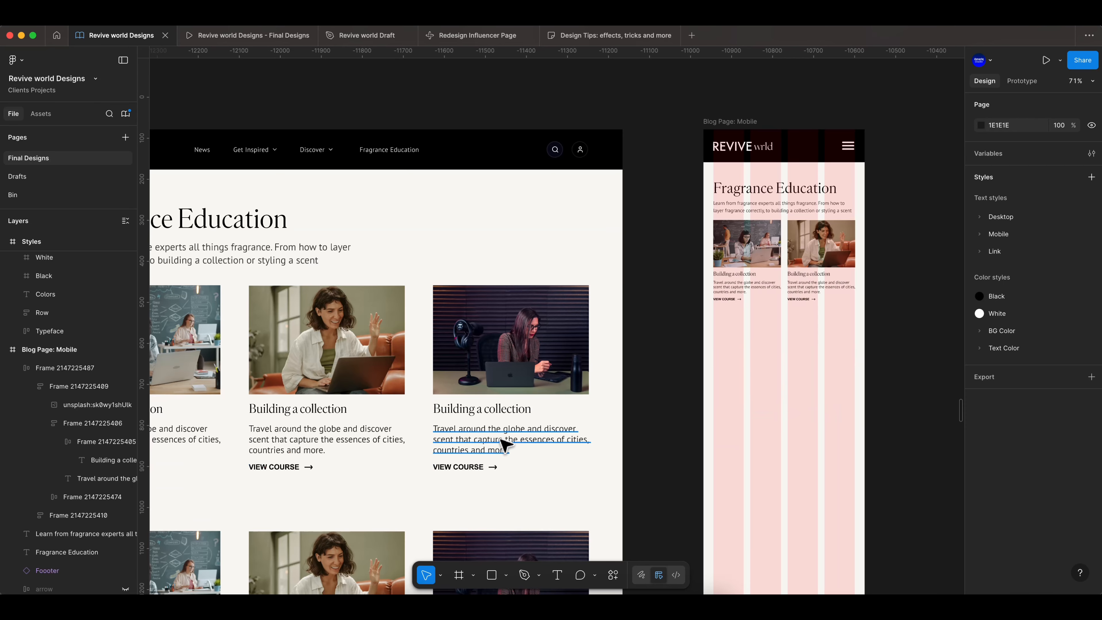
left_click(499, 409)
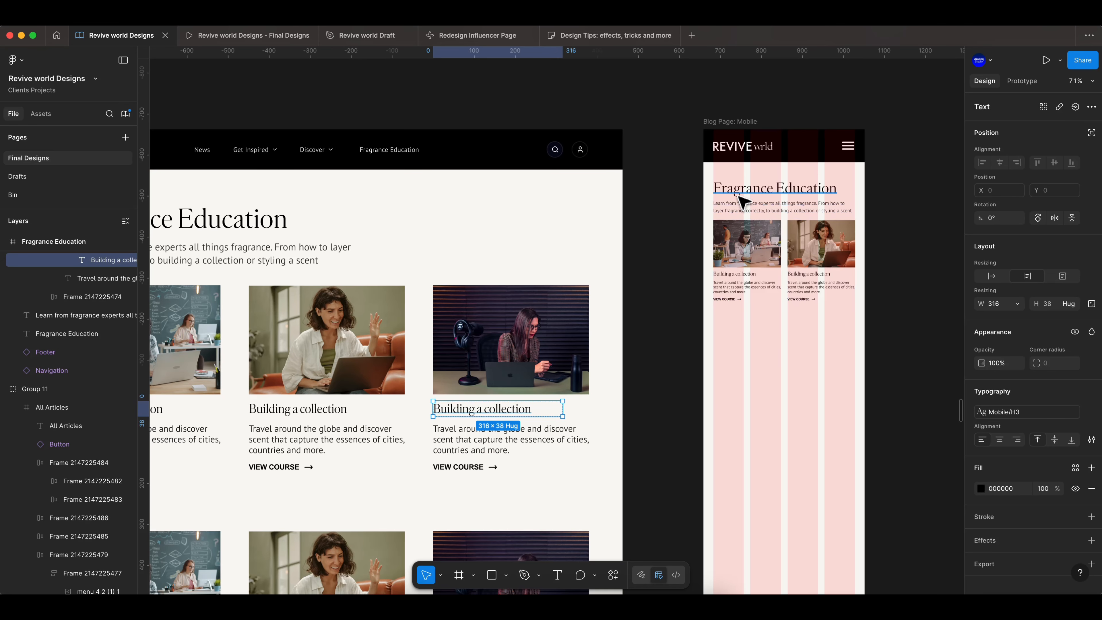
scroll(747, 281, "up", 1)
left_click(748, 276, "super")
left_click(674, 377)
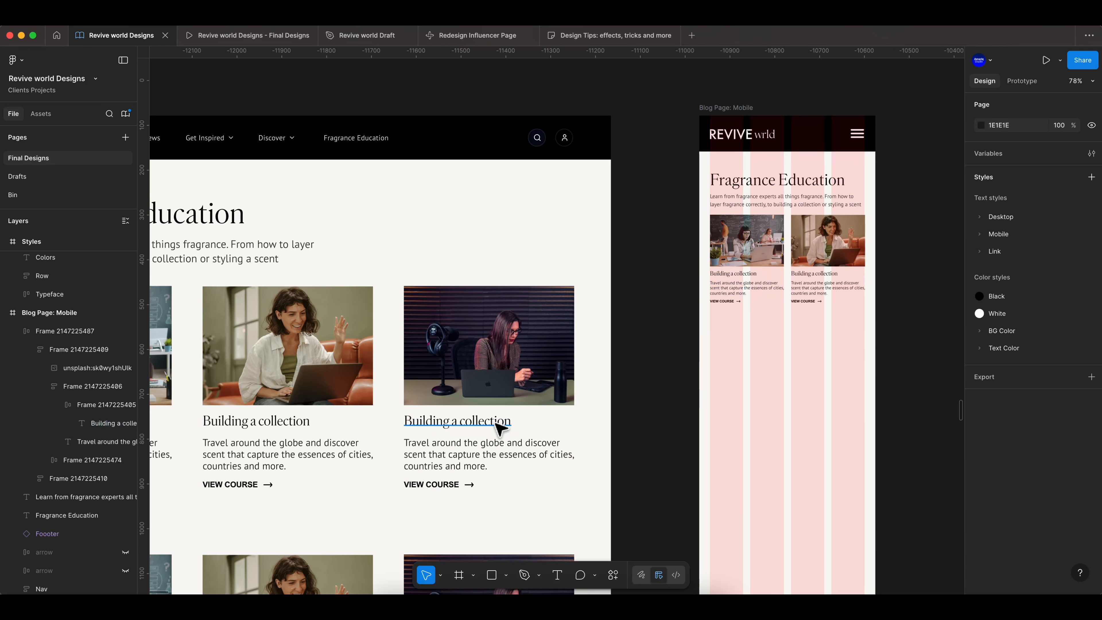
left_click(499, 422, "super")
- Apply the Mobile/H3 text style to the first mobile card's heading
left_click(752, 275, "super")
left_click(1092, 391)
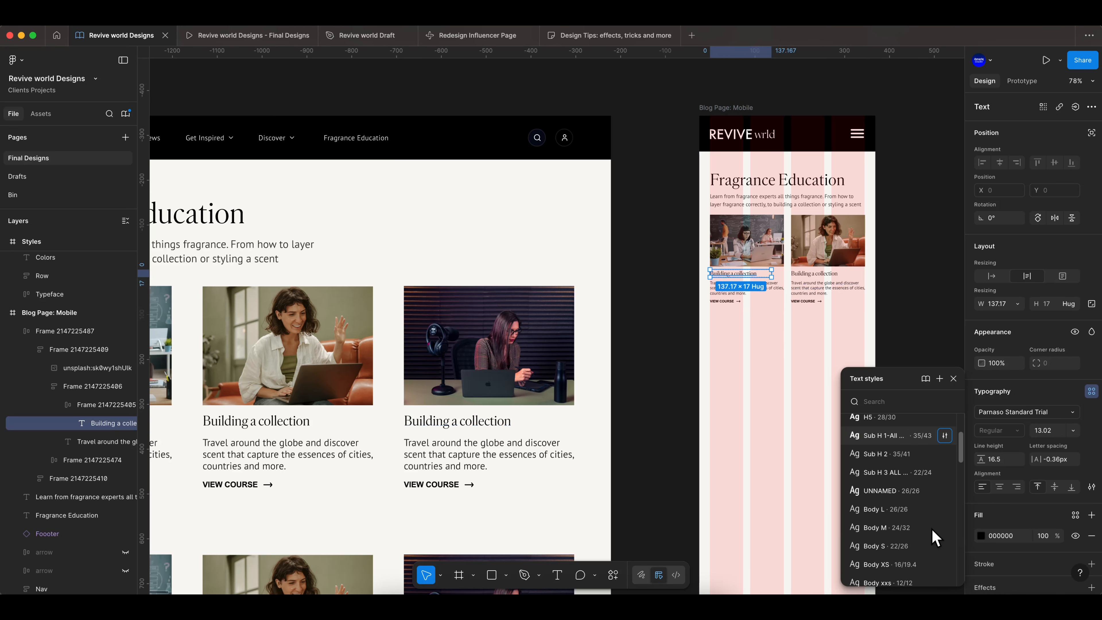
scroll(885, 525, "down", 1)
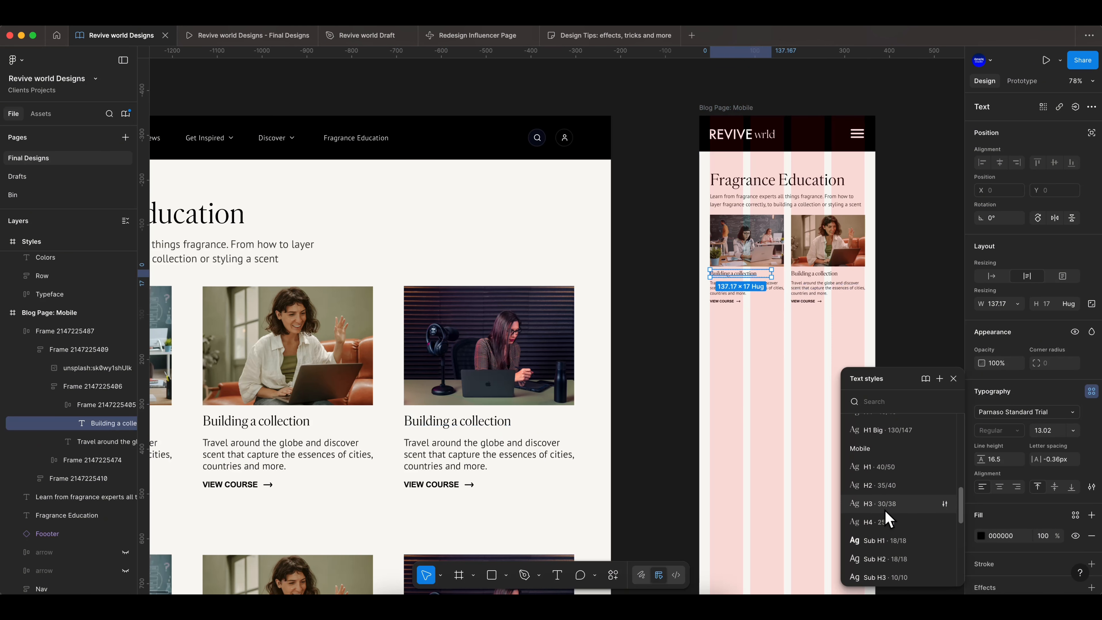
left_click(885, 506)
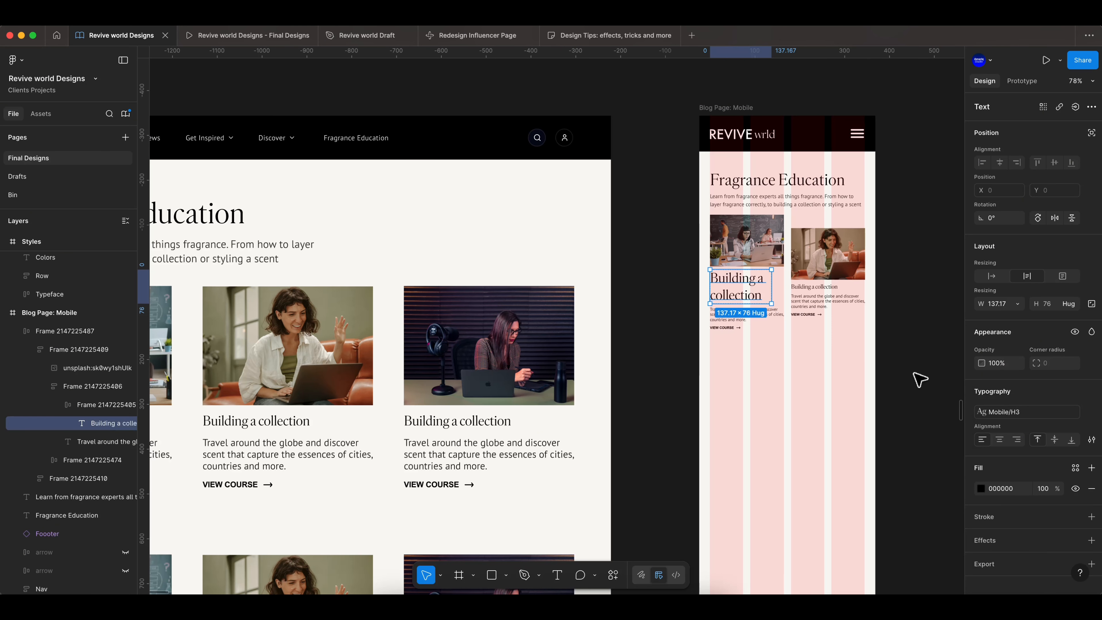
- Compare the mobile and desktop card headings' text styles again
left_click(1012, 412)
left_click(515, 426, "super")
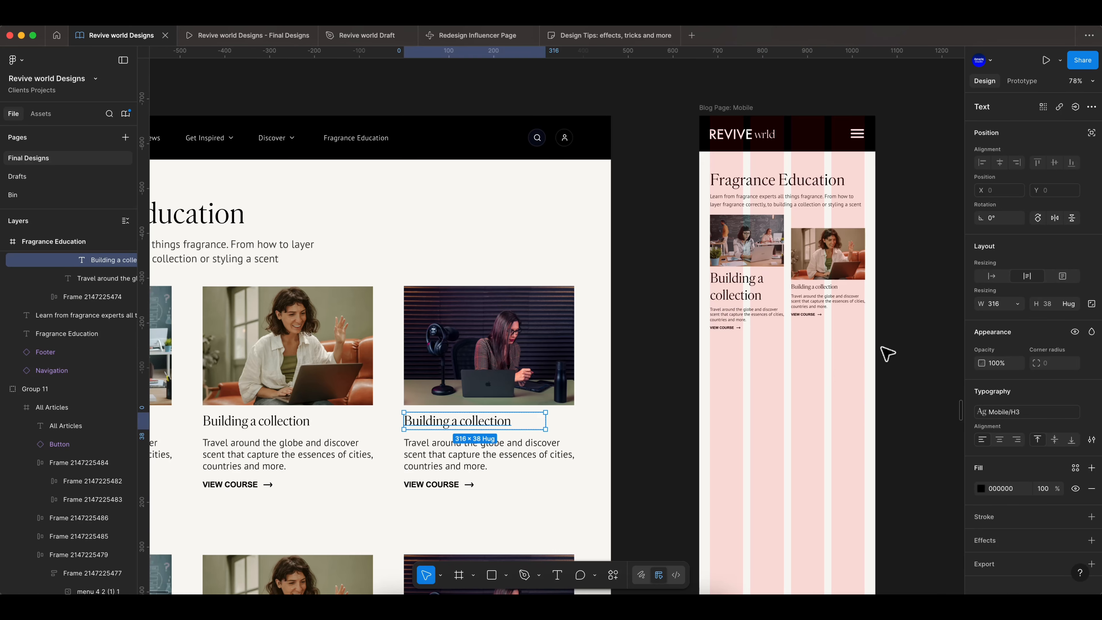
left_click(911, 340)
left_click(756, 298, "super")
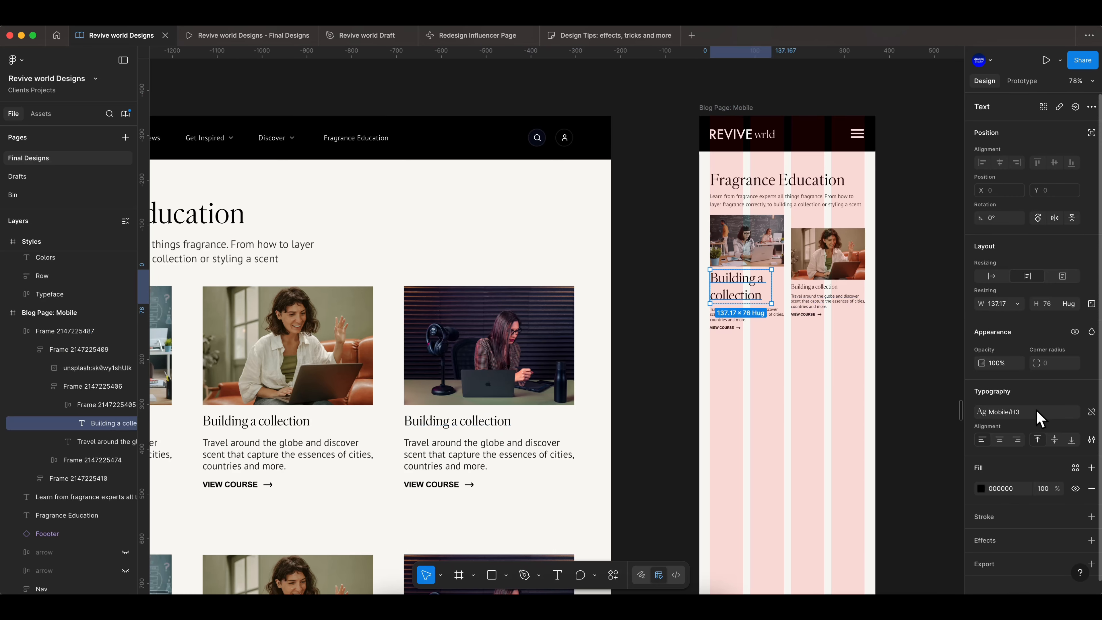
left_click(490, 426, "super")
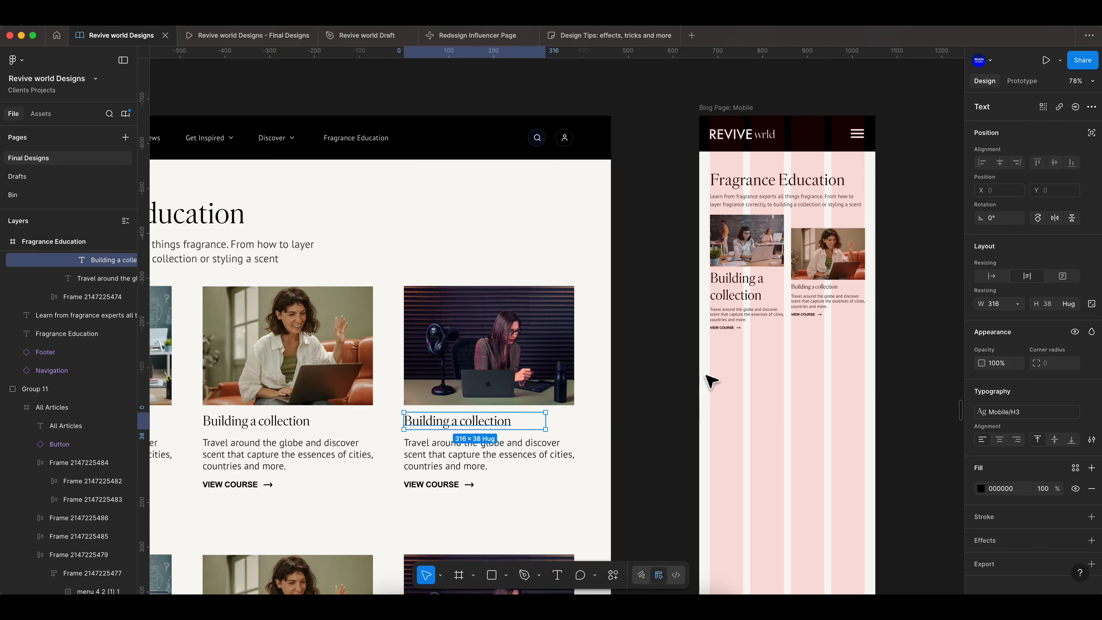
scroll(676, 388, "down", 3)
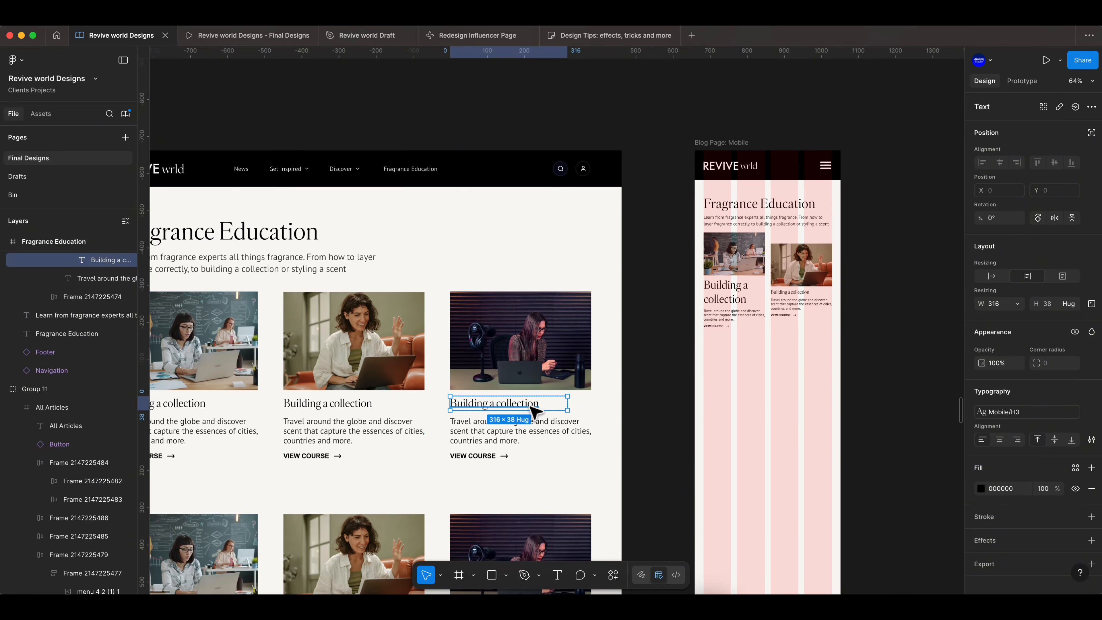
left_click(638, 408)
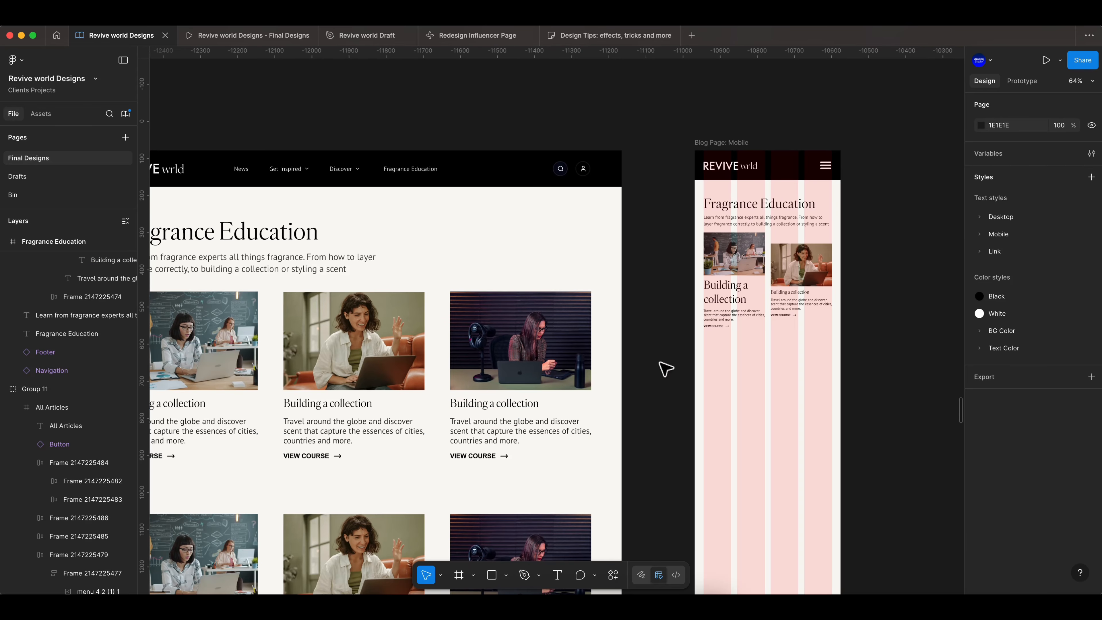
scroll(666, 369, "down", 3)
scroll(773, 321, "up", 5)
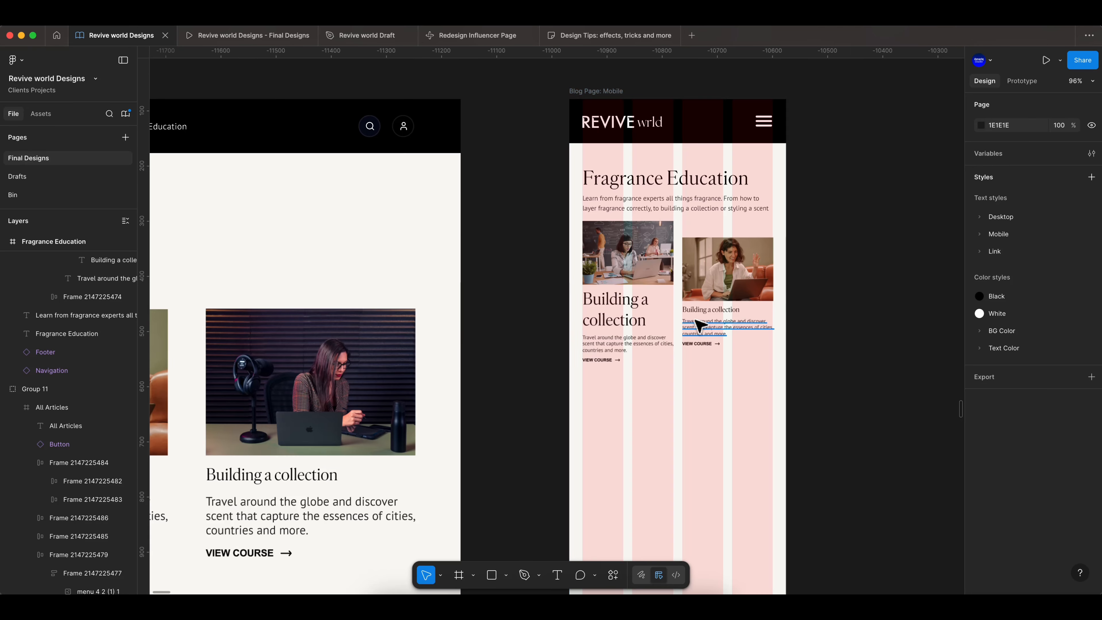
- Try the Mobile/H4 and then Mobile/H5 text styles on the first mobile card's heading
left_click(631, 319, "super")
left_click(1034, 413)
scroll(901, 527, "down", 2)
left_click(880, 444)
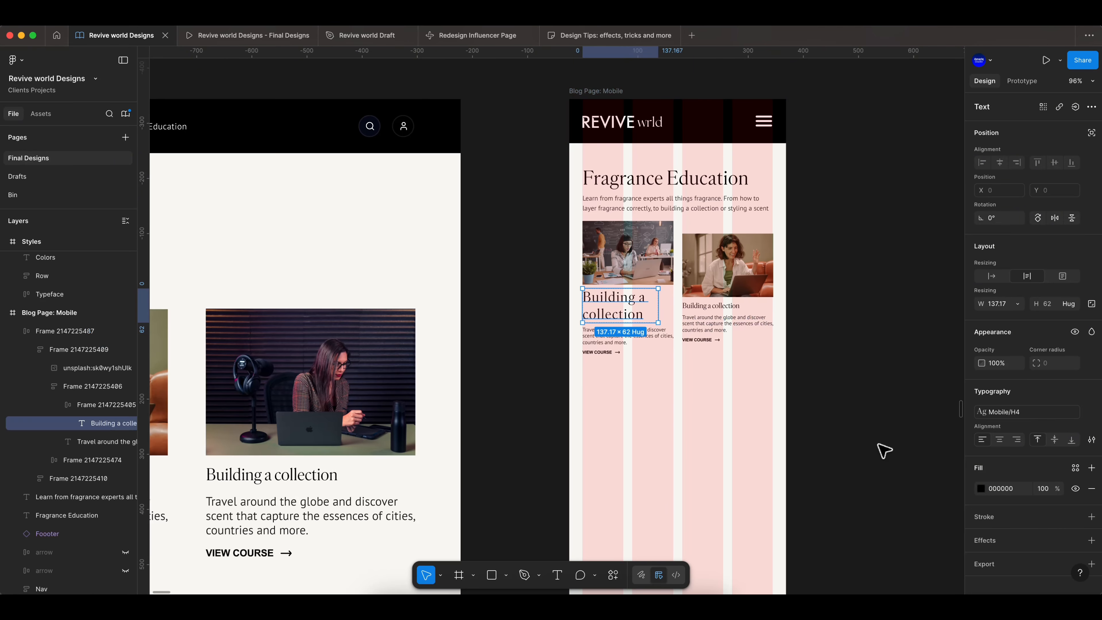
left_click(1000, 413)
scroll(917, 516, "down", 3)
left_click(881, 568)
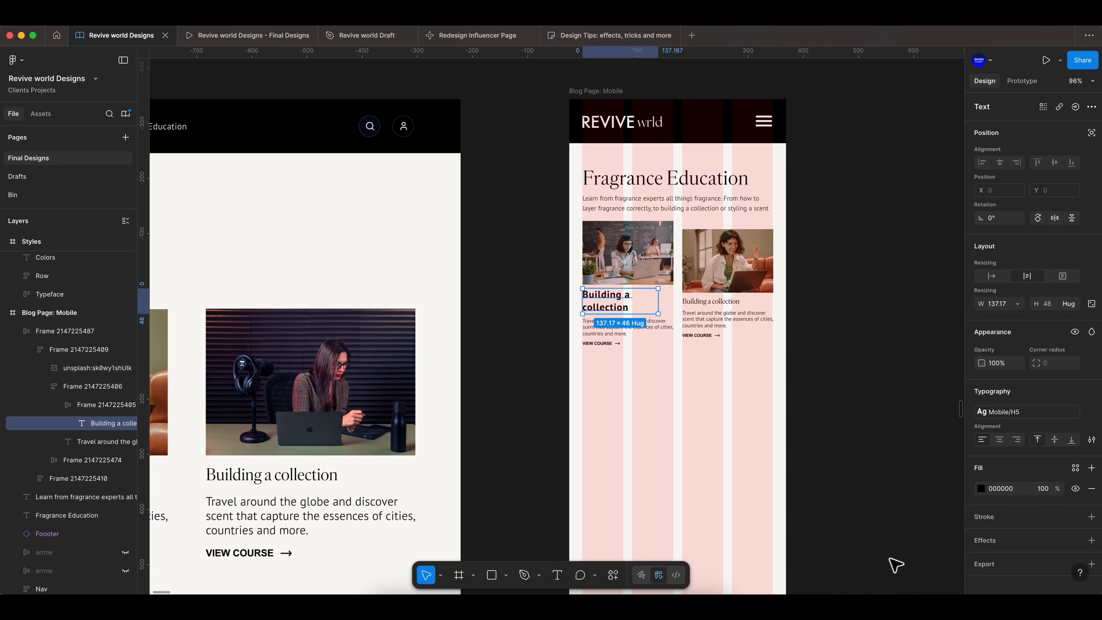
- Apply the Mobile/h6 text style to the first mobile card's heading
left_click(1019, 410)
left_click(889, 519)
left_click(825, 404)
- Inspect the desktop and mobile card heading text styles and review the whole mobile page
scroll(824, 336, "up", 4)
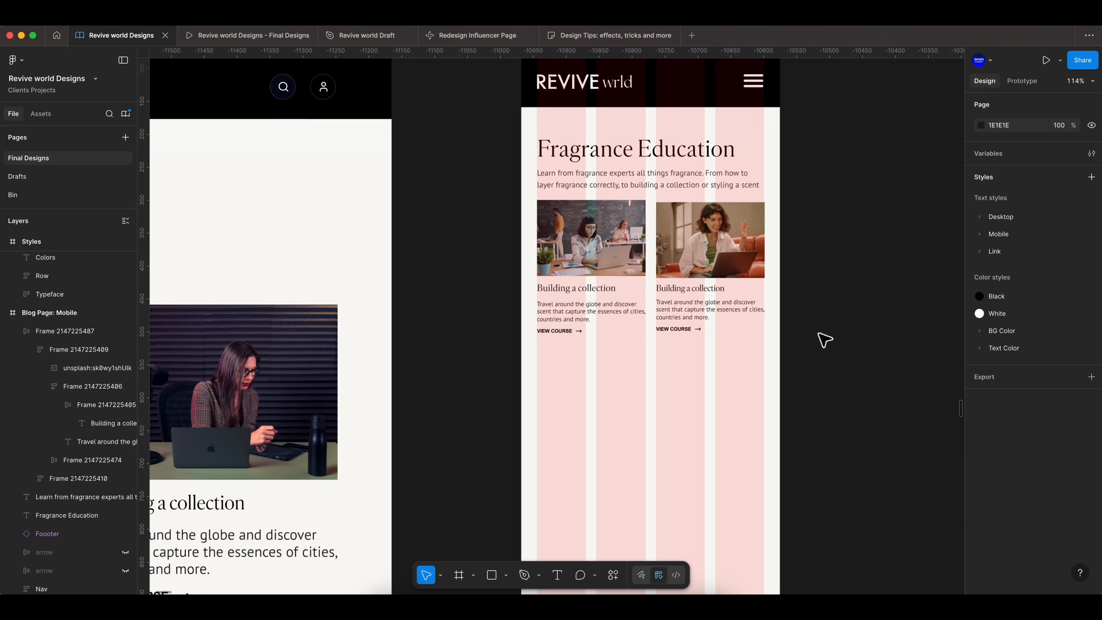
scroll(522, 359, "up", 2)
scroll(524, 364, "down", 10)
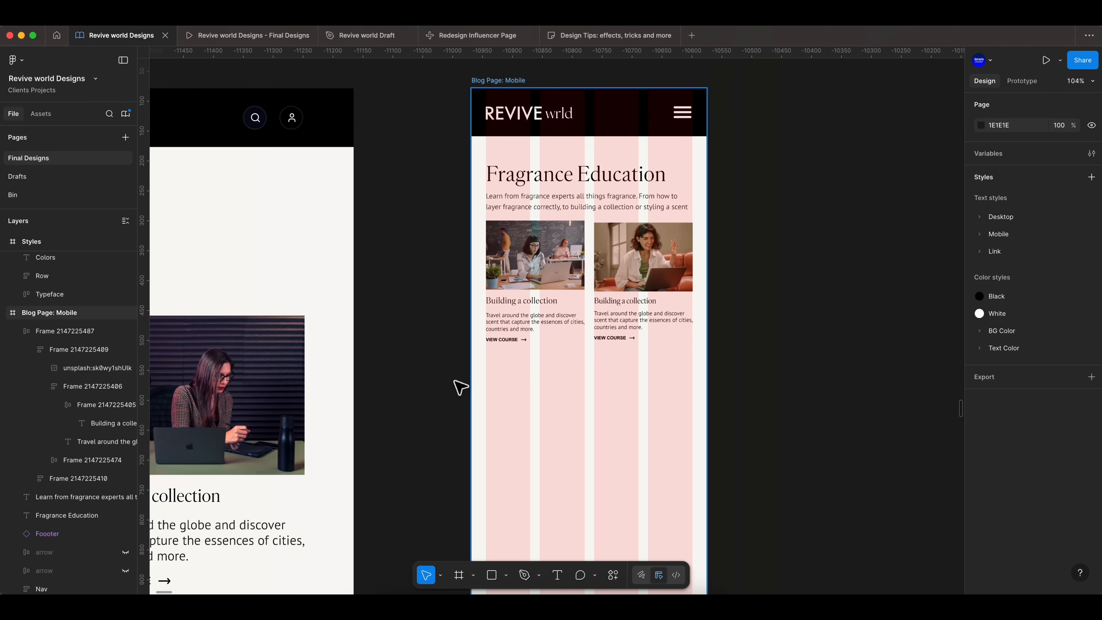
left_click(434, 448)
left_click(1007, 413)
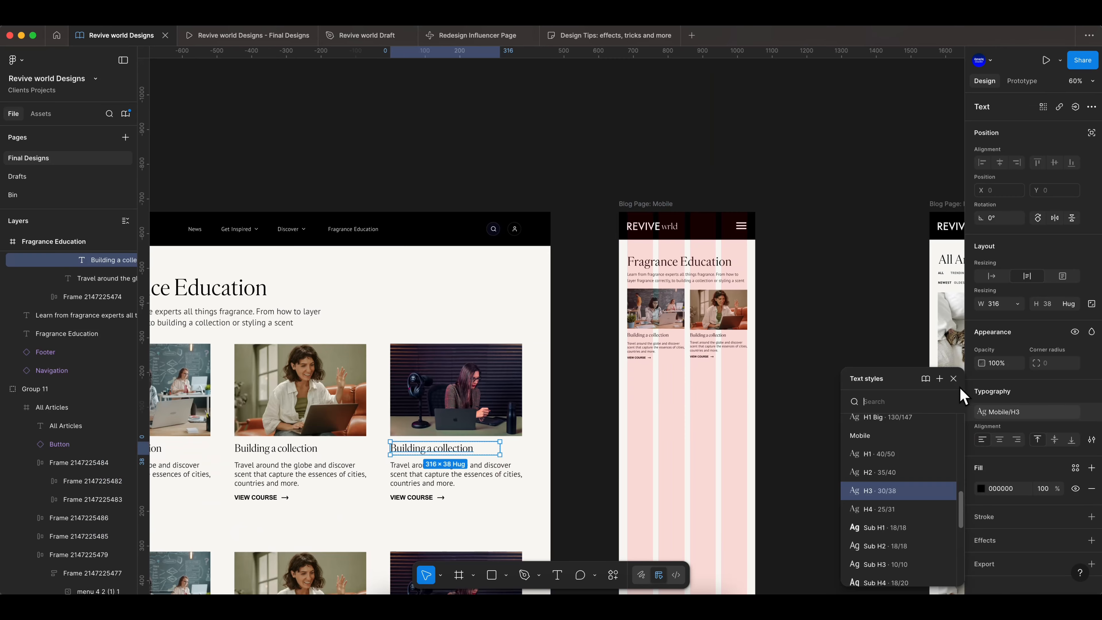
key("Escape")
left_click(648, 335)
left_click(1033, 413)
key("Escape")
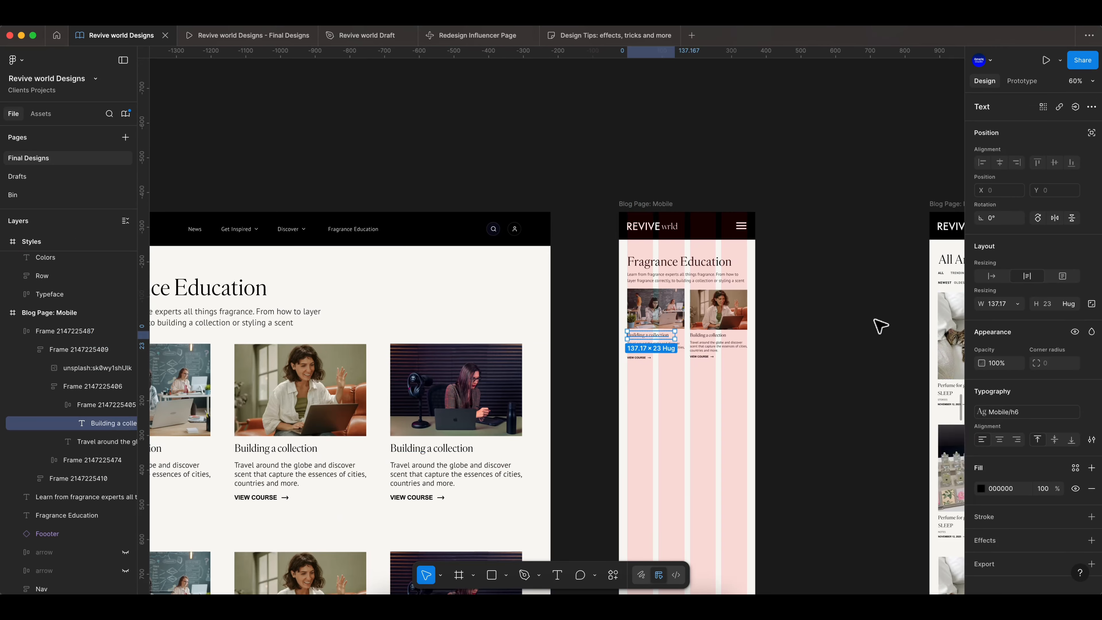
left_click(880, 325)
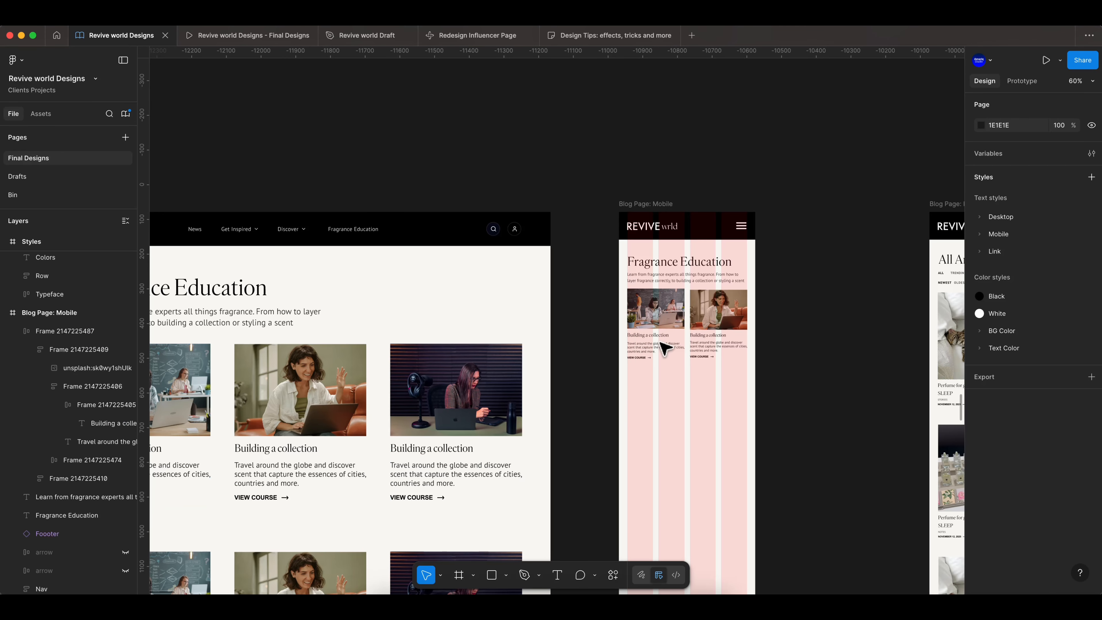
scroll(664, 345, "up", 5)
scroll(434, 245, "down", 5)
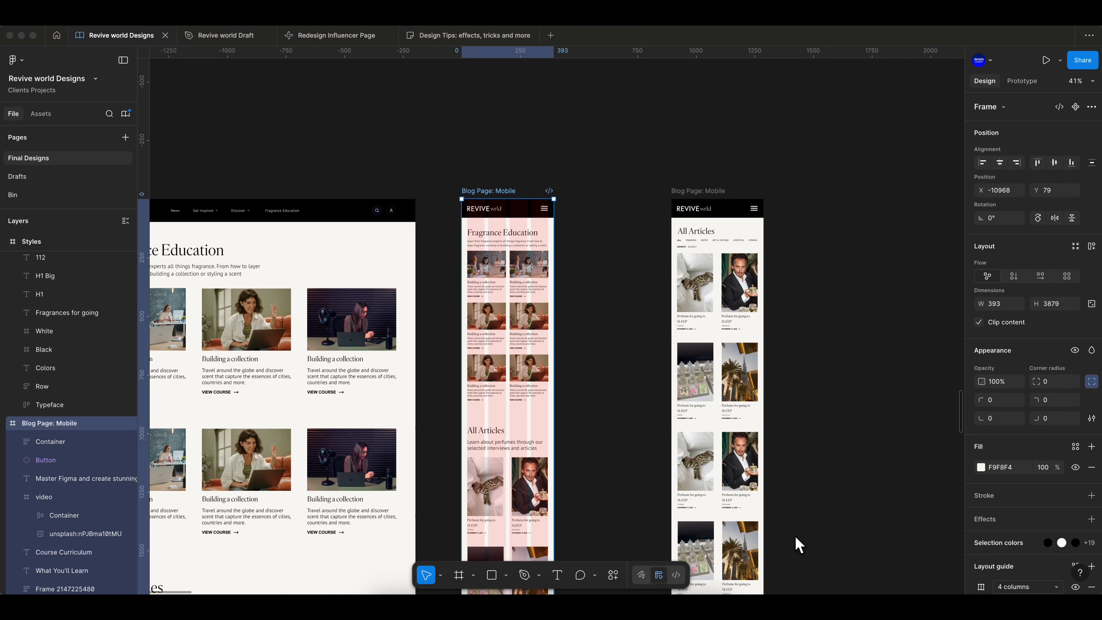
scroll(575, 269, "down", 3)
scroll(629, 310, "down", 6)
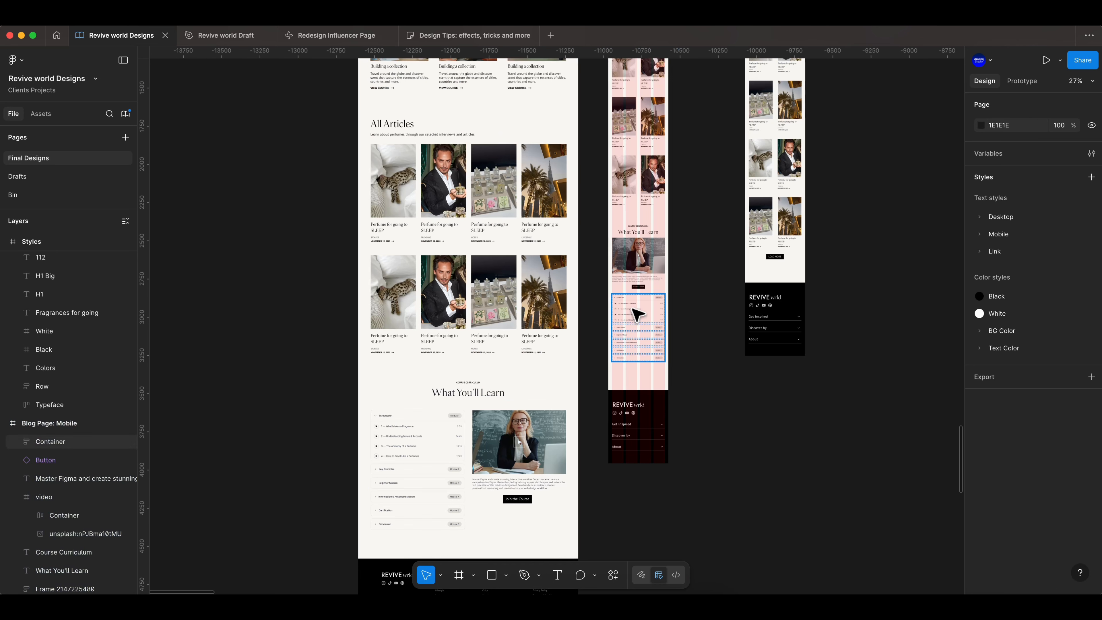
- Compare the Fragrance Education desktop frame's course cards with the Blog Page: Mobile frame
scroll(671, 279, "up", 10)
scroll(686, 291, "up", 3)
left_click(601, 235)
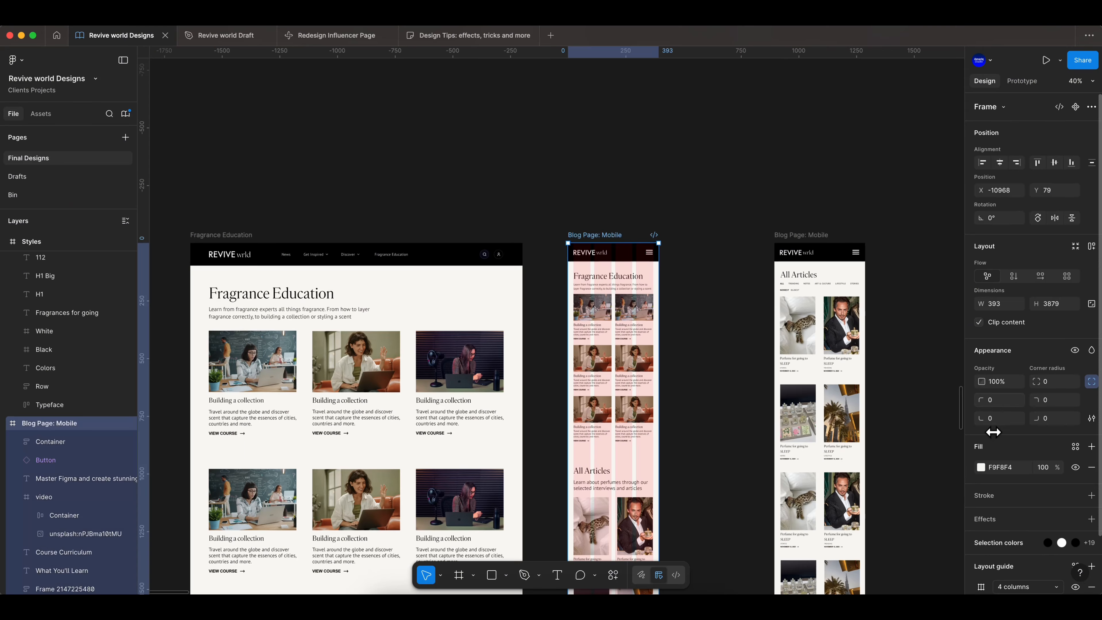
scroll(994, 433, "down", 2)
left_click(1074, 526)
left_click(716, 352)
scroll(632, 315, "down", 3)
scroll(299, 342, "up", 3)
scroll(546, 328, "up", 3)
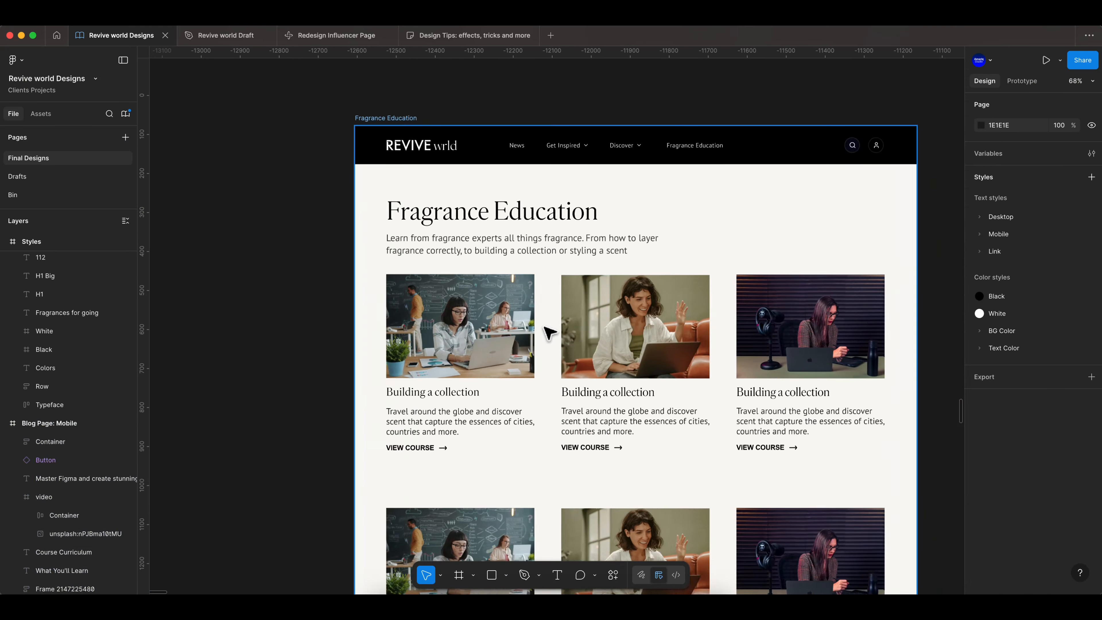
scroll(514, 360, "down", 3)
scroll(607, 299, "up", 3)
scroll(759, 217, "up", 3)
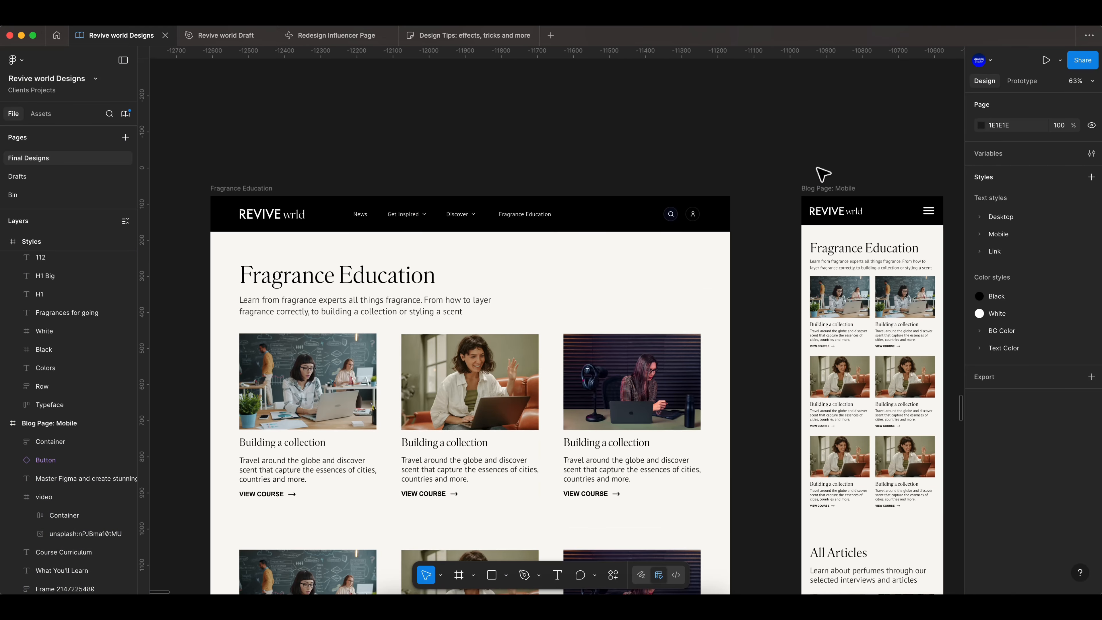
- Review the whole Blog Page: Mobile frame against the desktop layout, from the course cards down to the footer
left_click(799, 192)
scroll(713, 246, "down", 3)
scroll(733, 282, "up", 3)
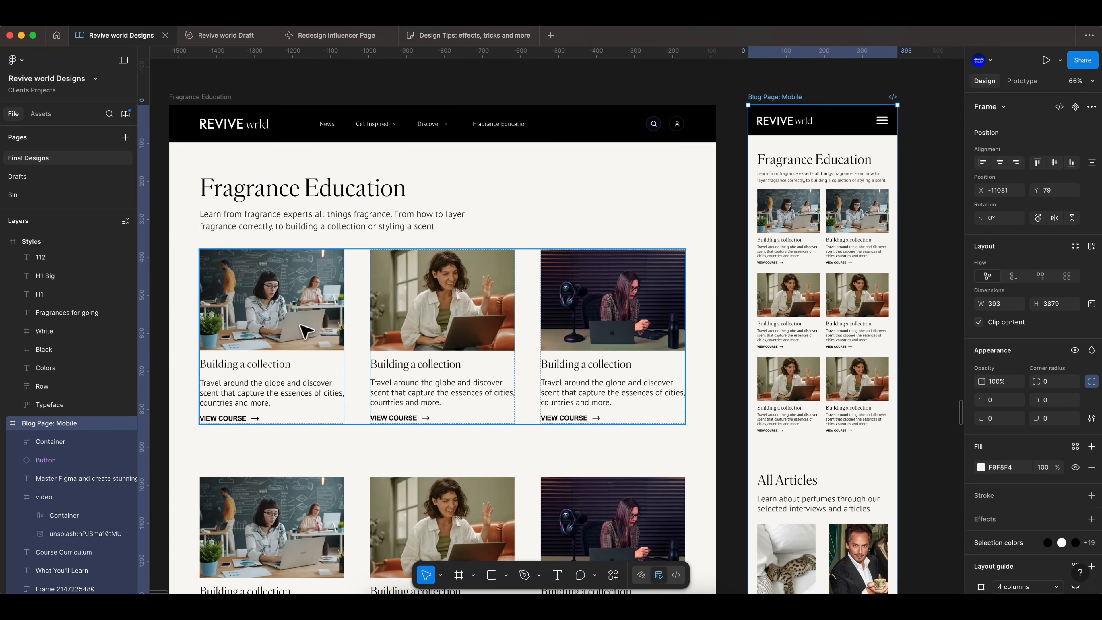
scroll(307, 328, "down", 5)
scroll(701, 407, "down", 15)
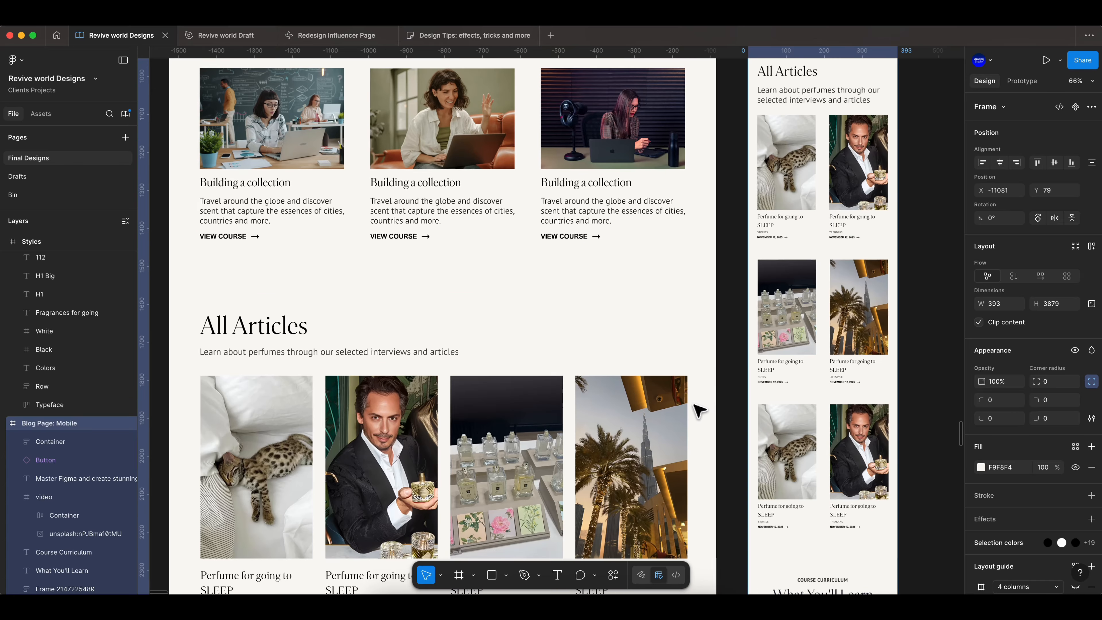
scroll(861, 253, "up", 5, "ctrl")
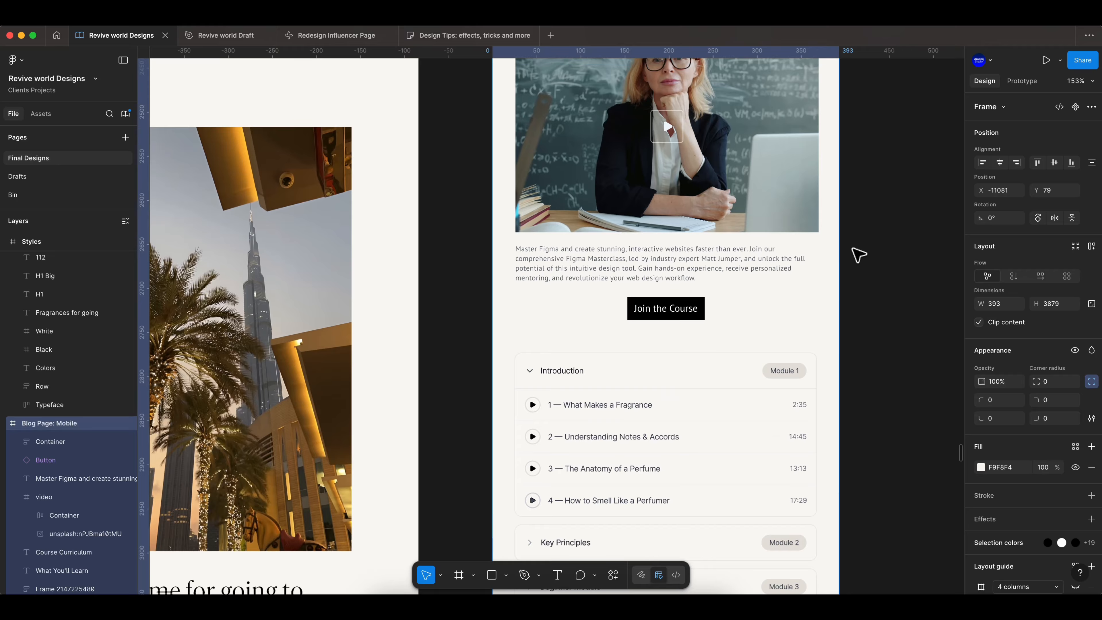
scroll(864, 261, "up", 3)
scroll(861, 308, "down", 5)
scroll(686, 329, "down", 3, "ctrl")
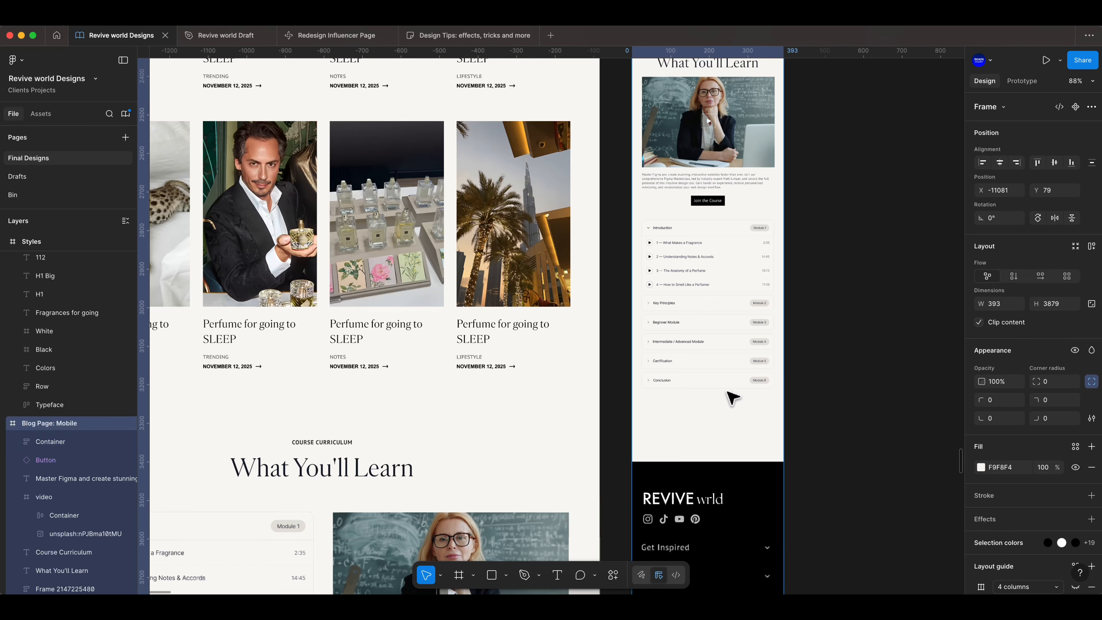
scroll(700, 408, "down", 5)
left_click_drag(726, 463, 723, 415)
left_click(821, 276)
scroll(822, 277, "down", 4, "ctrl")
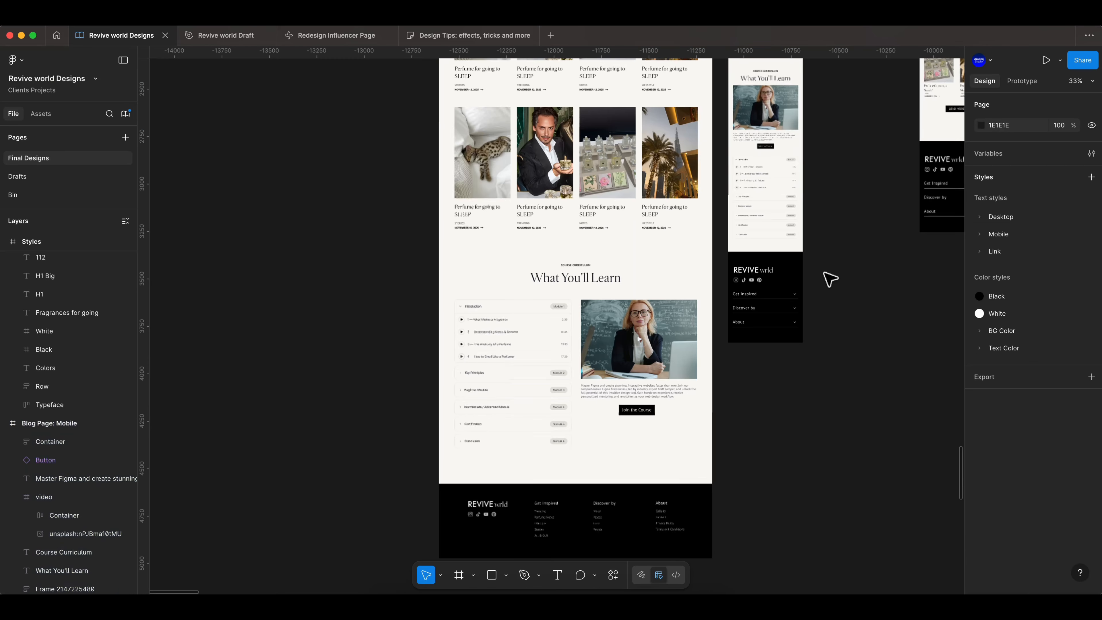
scroll(824, 281, "up", 9)
scroll(826, 289, "up", 5)
- Preview the mobile blog page in presentation mode and scroll through its sections
left_click(1045, 60)
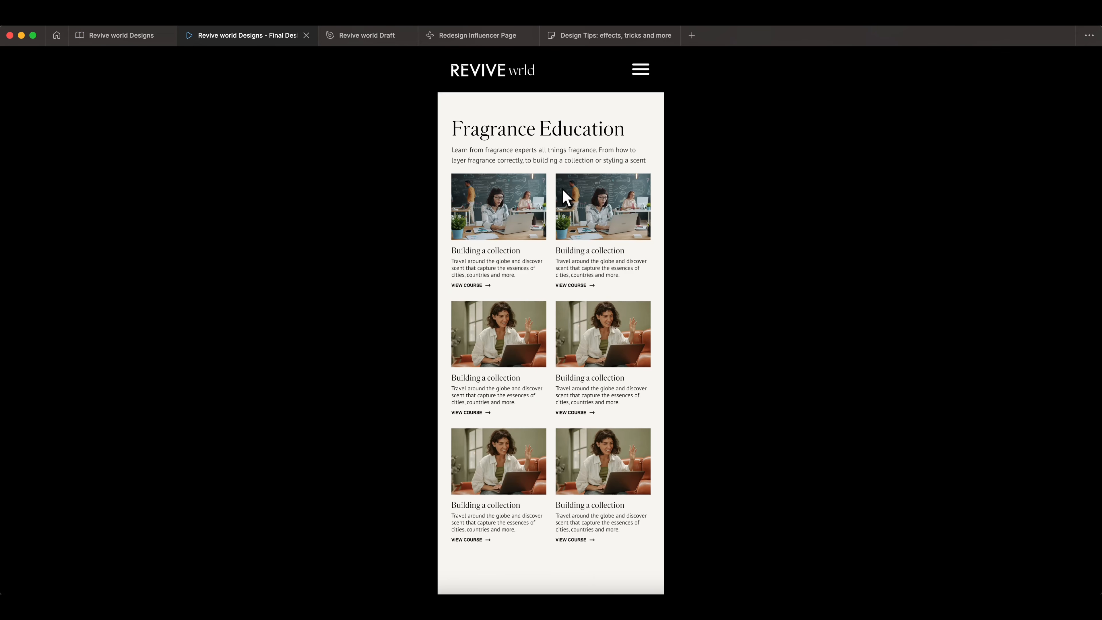
scroll(571, 276, "down", 3)
scroll(569, 276, "up", 3)
scroll(550, 221, "down", 10)
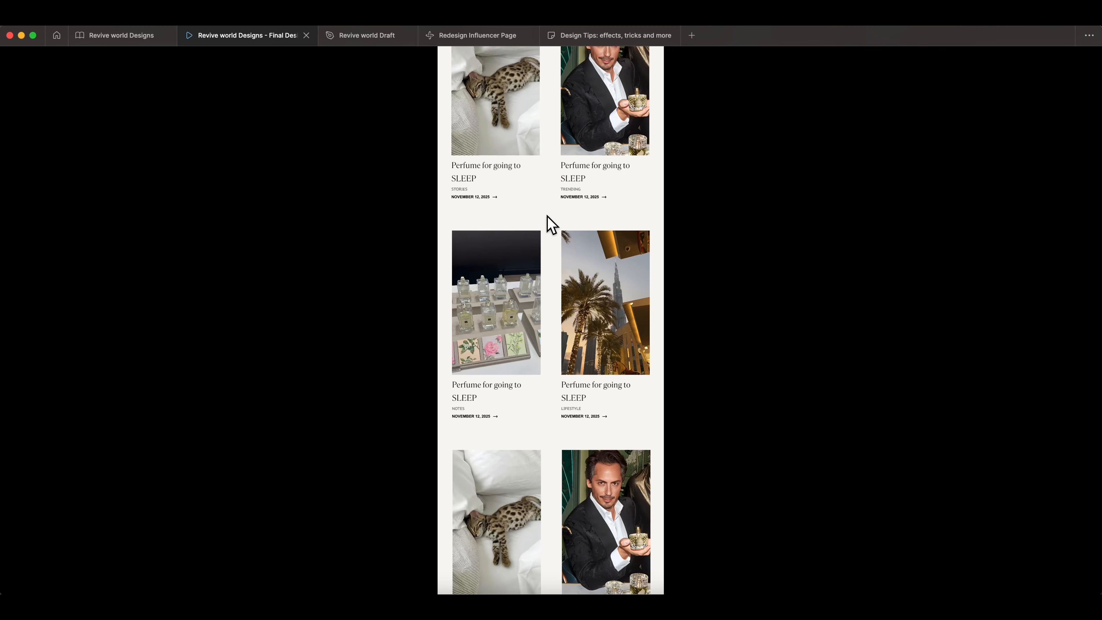
scroll(547, 216, "down", 10)
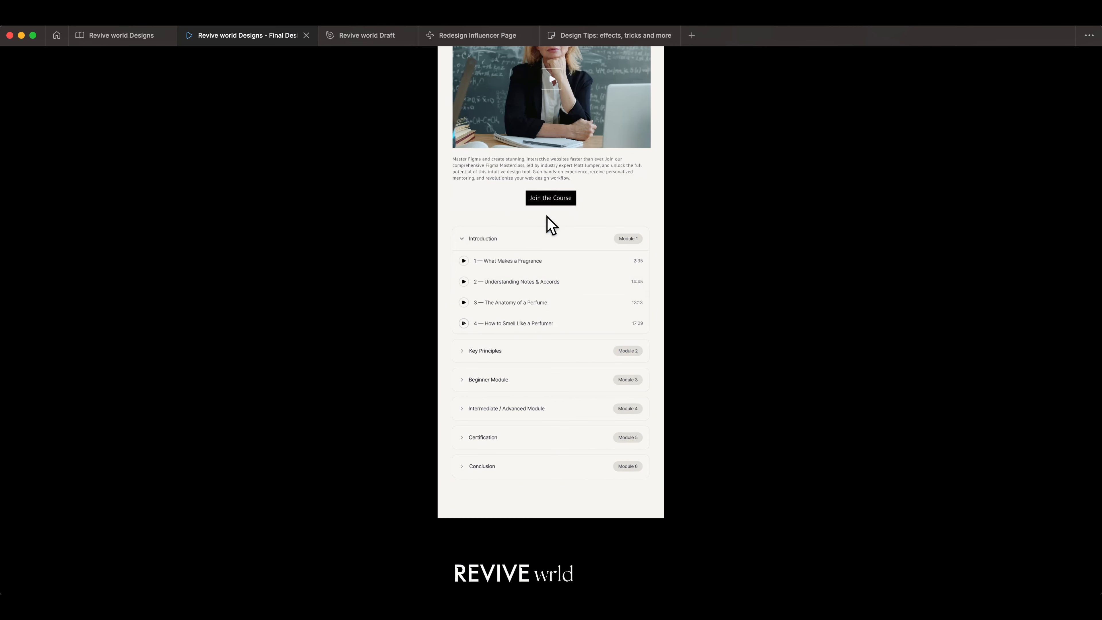